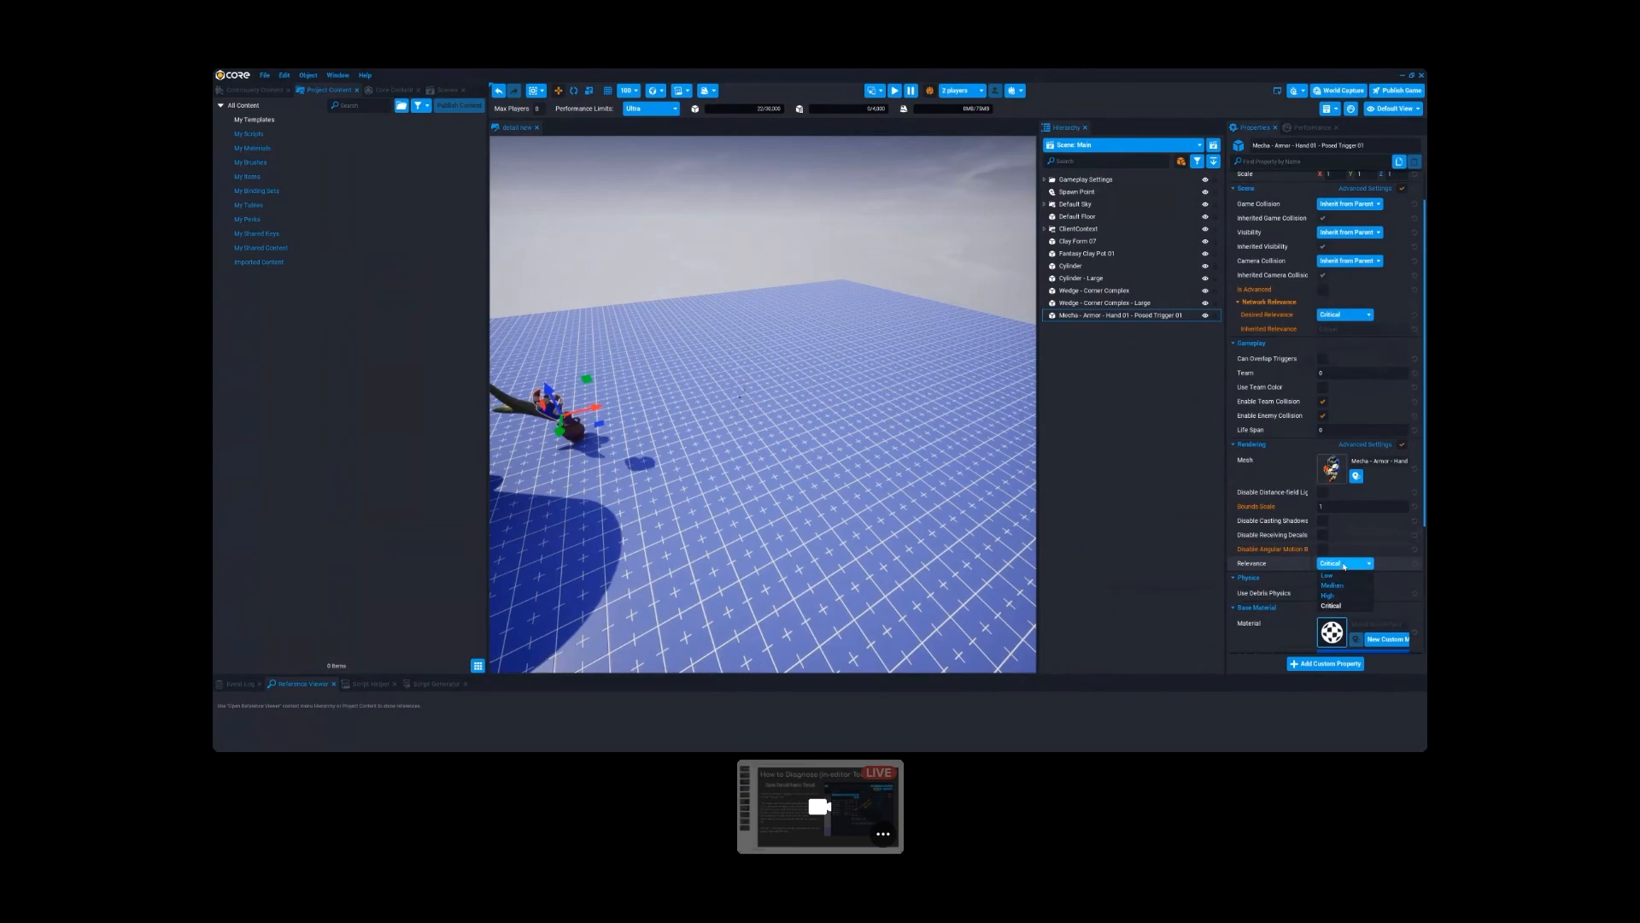
# - Set the rendering Relevance of the selected mecha armor hand mesh to Low
pyautogui.scroll(-6, 956, 370)
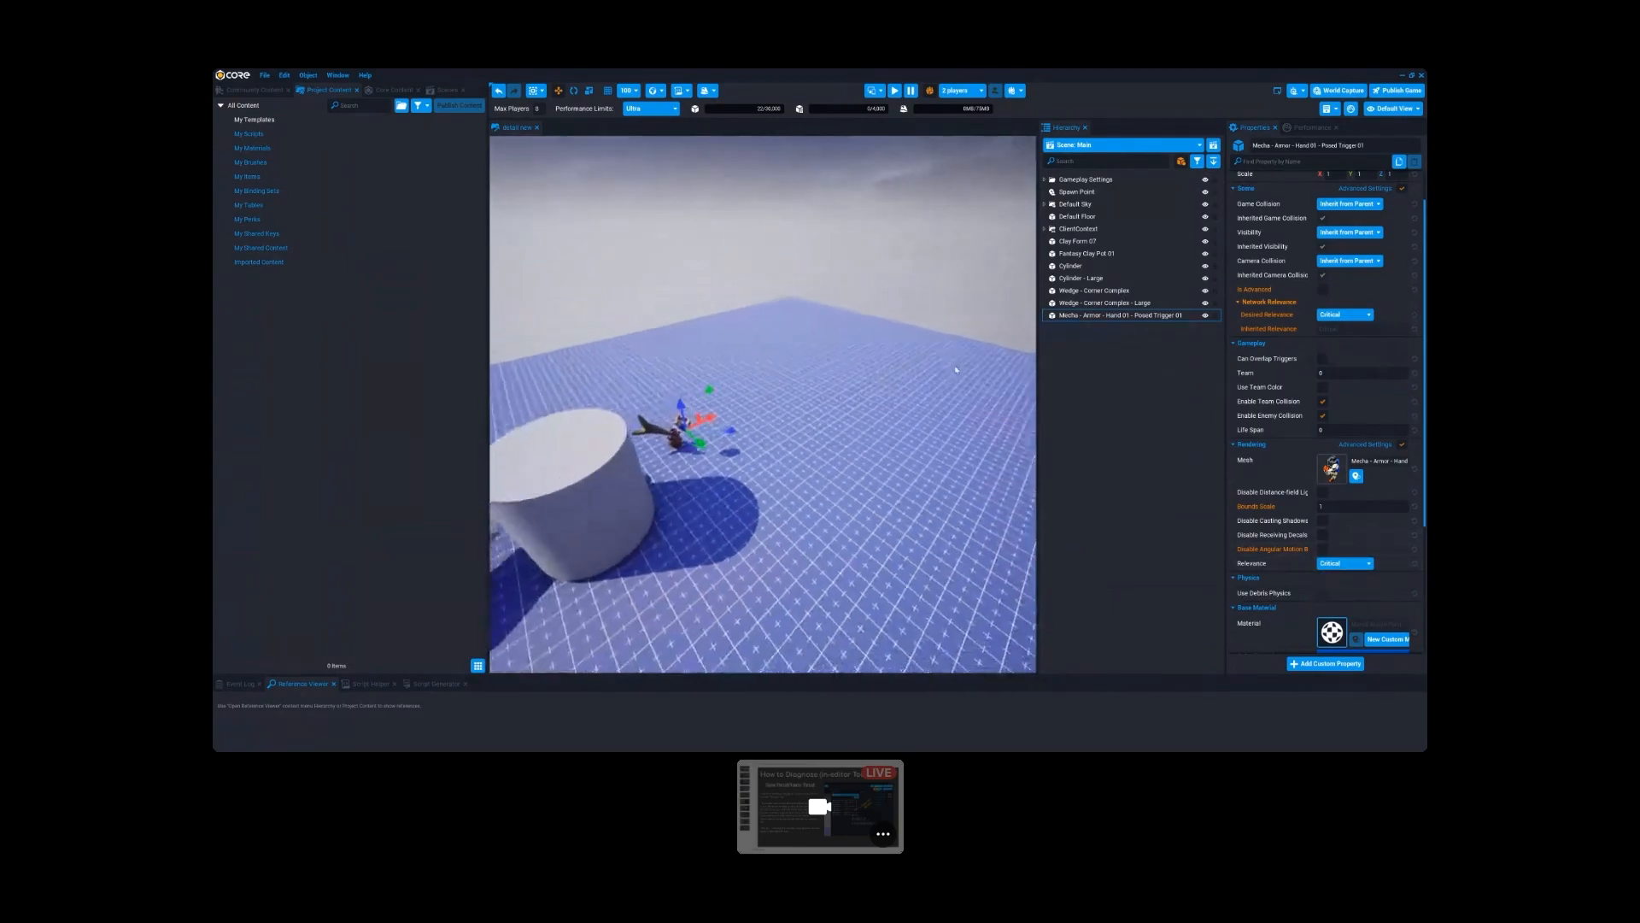
pyautogui.scroll(-6, 956, 370)
pyautogui.scroll(6, 957, 366)
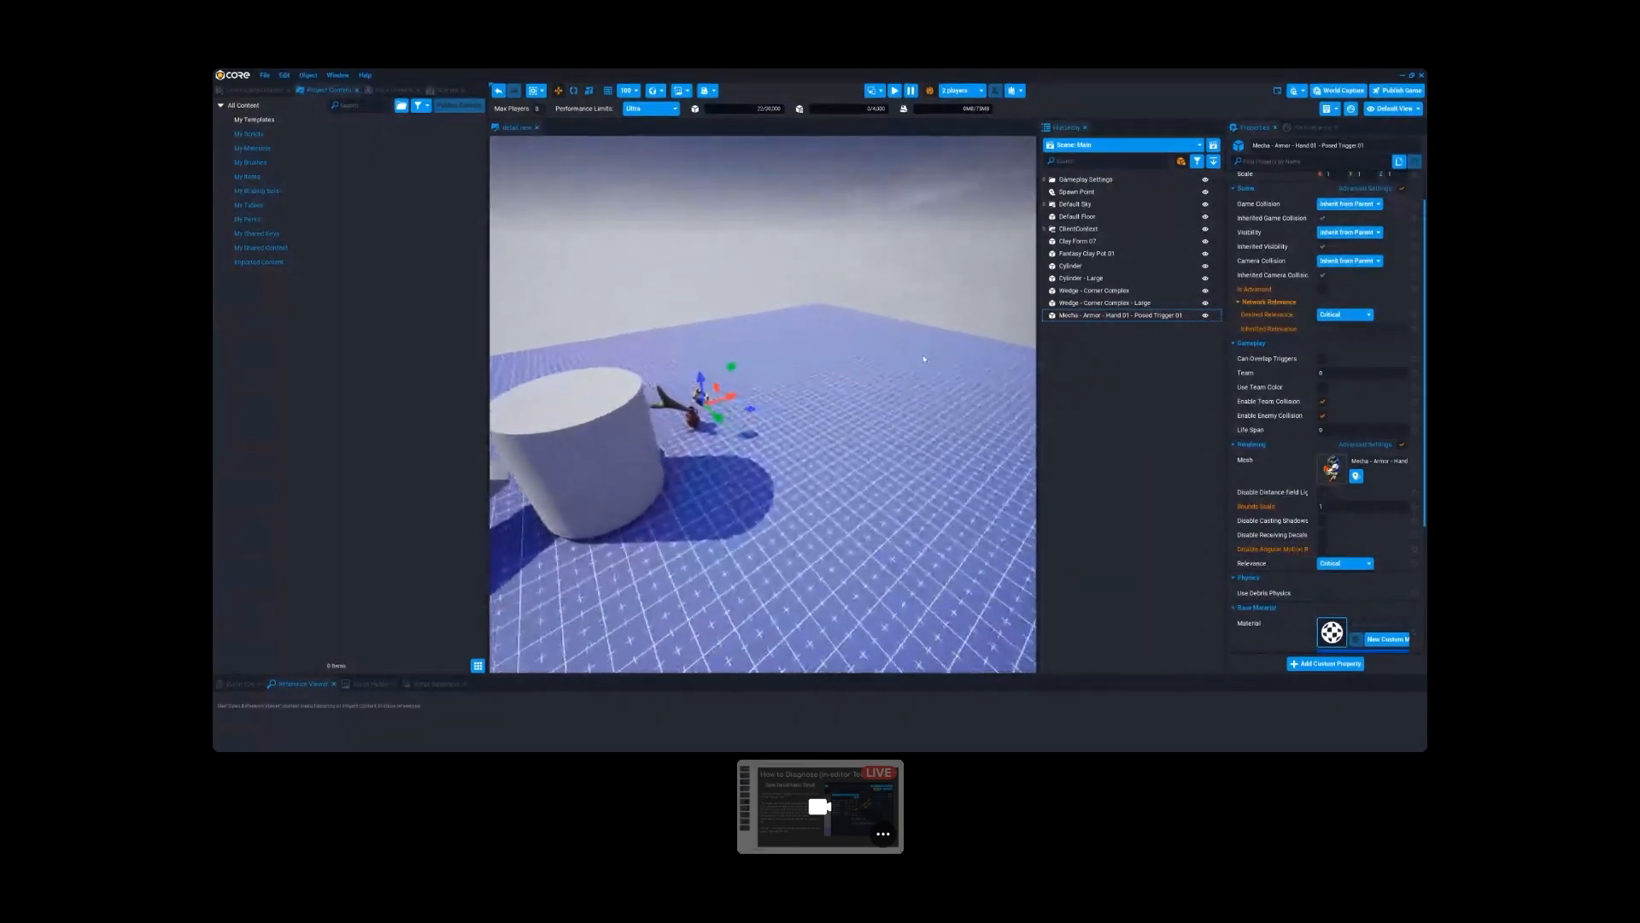
pyautogui.scroll(-5, 924, 358)
pyautogui.click(1344, 563)
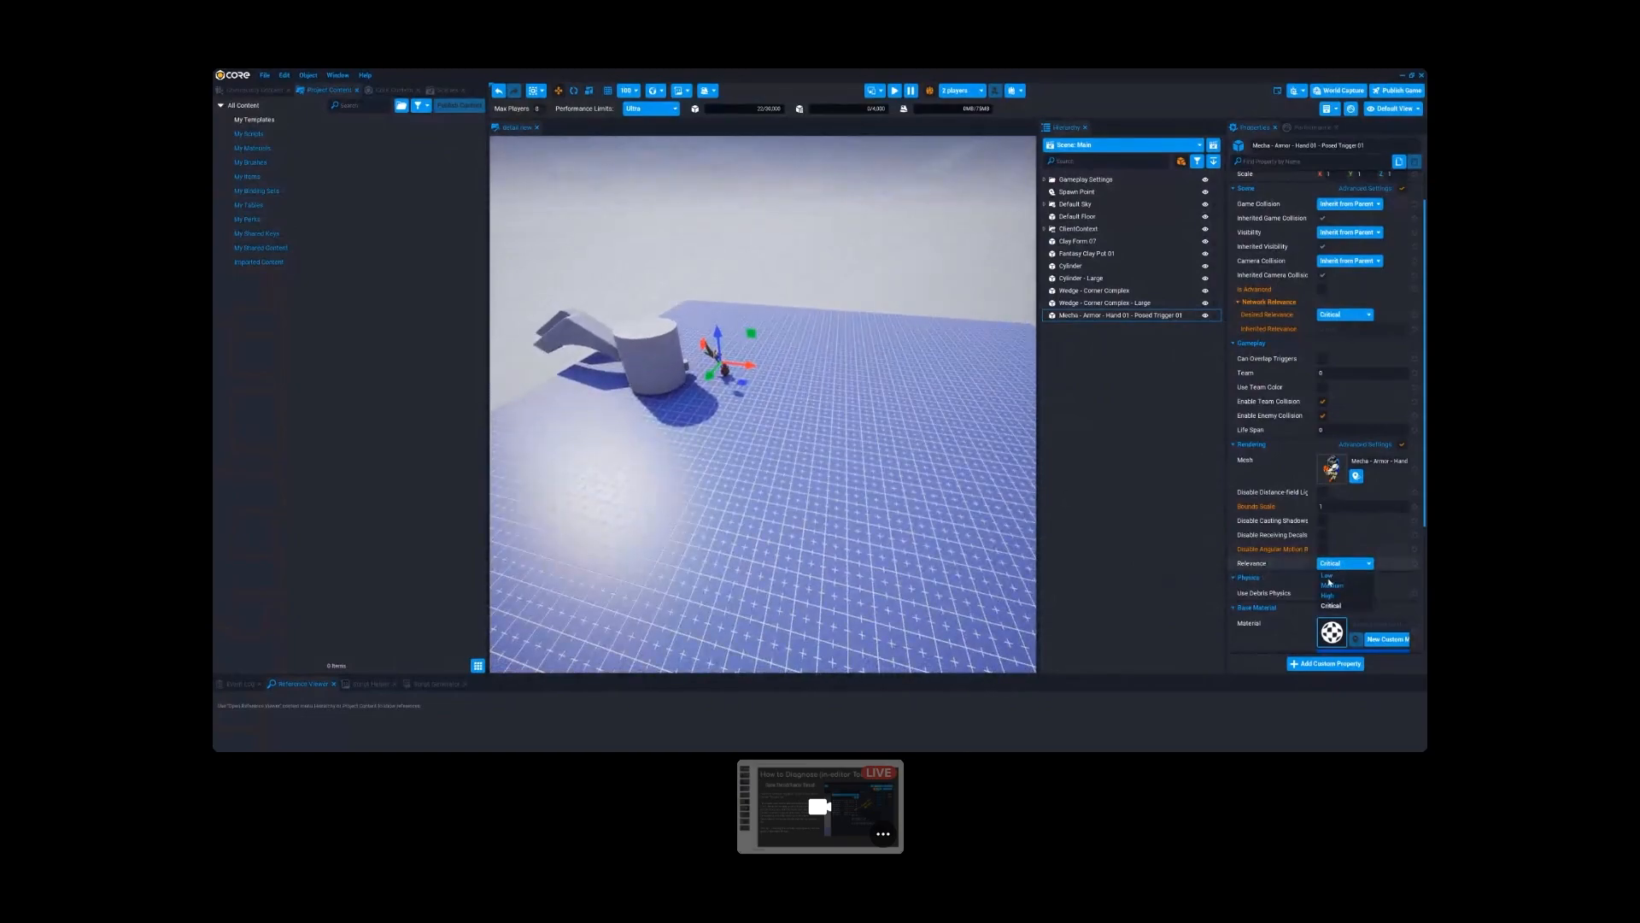
pyautogui.click(1327, 576)
# - Examine how the mecha hand renders from near and far with its rendering Relevance at Low
pyautogui.moveTo(630, 437); pyautogui.dragTo(547, 440, button='right')
pyautogui.scroll(6, 629, 436)
pyautogui.scroll(-6, 630, 436)
pyautogui.click(882, 484)
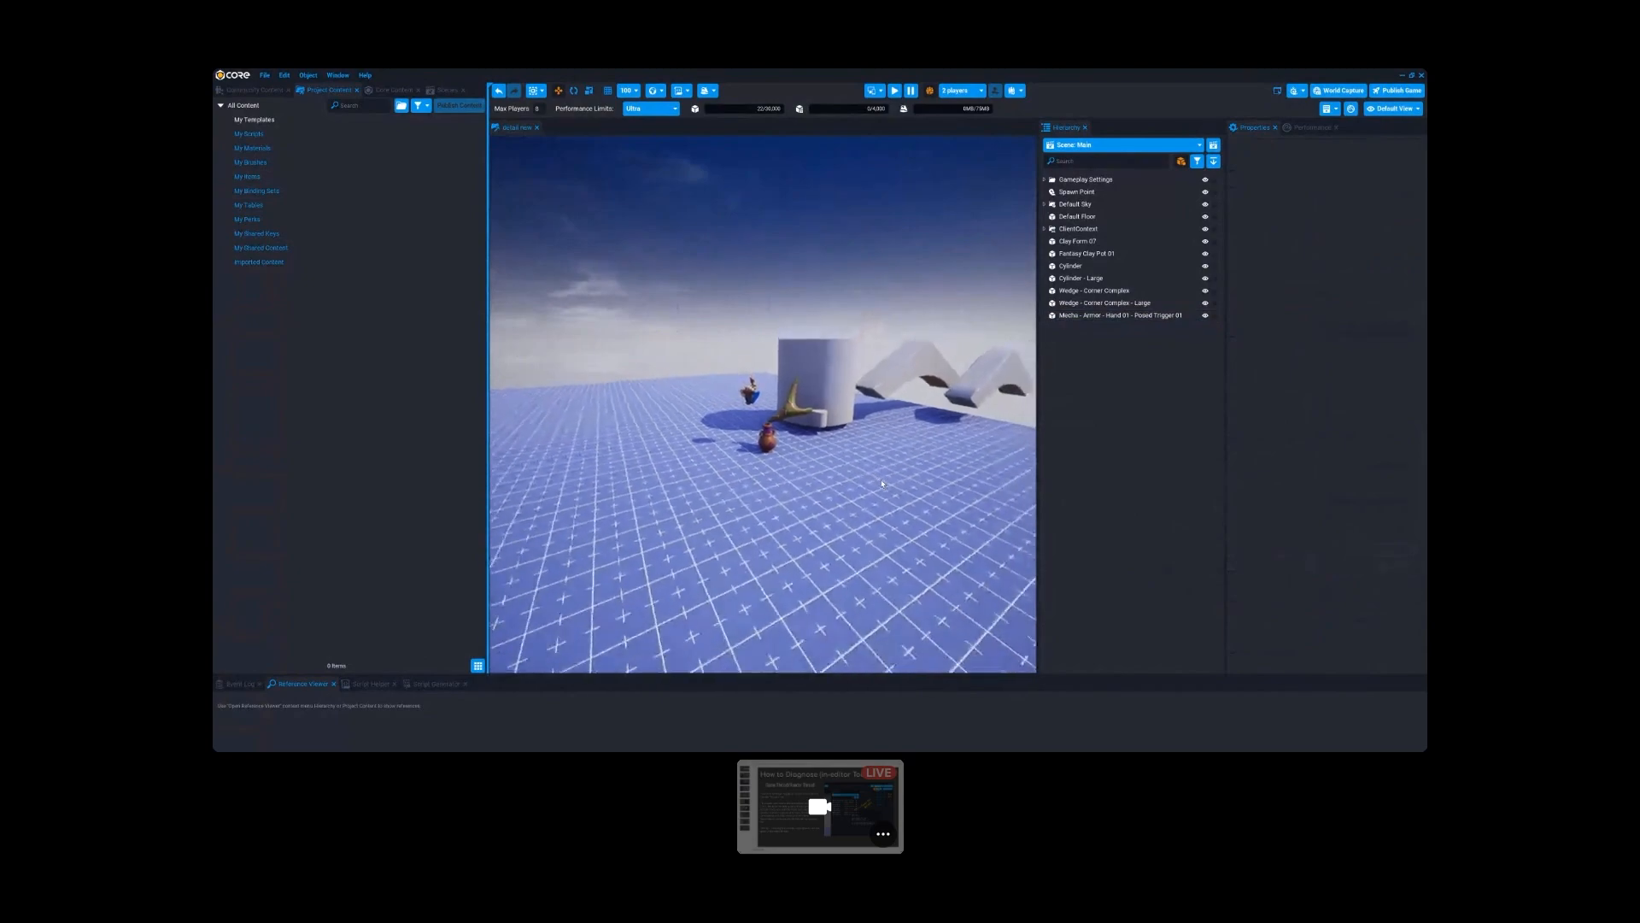
pyautogui.moveTo(885, 484); pyautogui.dragTo(898, 484, button='right')
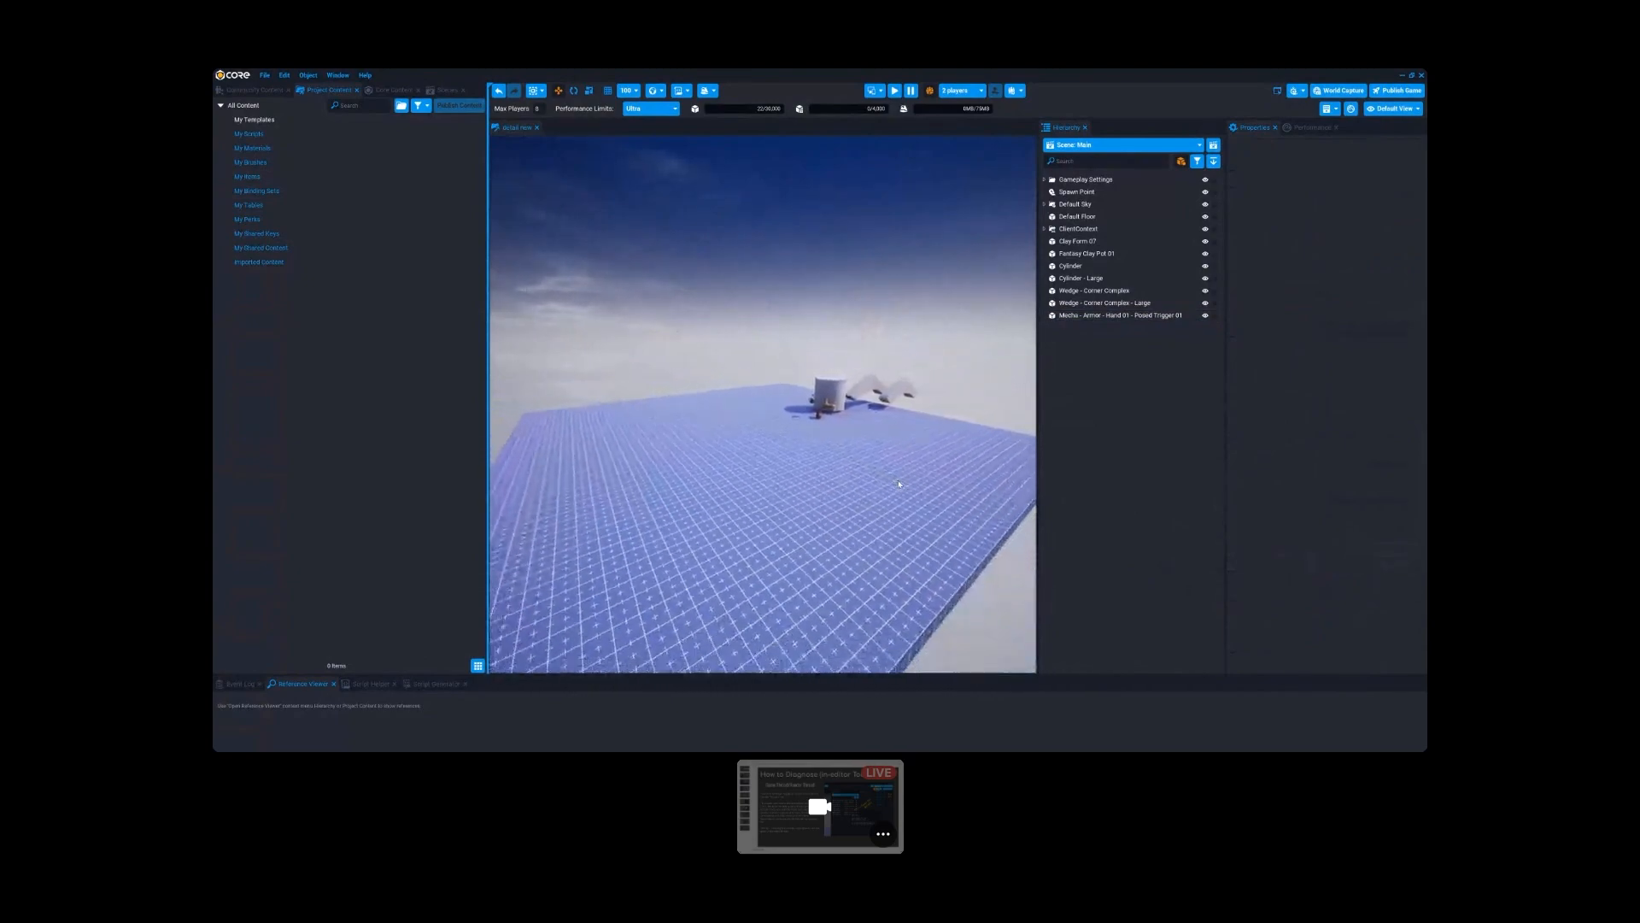
pyautogui.press('w')
pyautogui.moveTo(845, 458)
pyautogui.mouseDown(button='right')
pyautogui.moveTo(889, 439)
pyautogui.moveTo(844, 447)
pyautogui.mouseUp(button='right')
# - Select the mecha hand beside the cylinder and reset its rendering Relevance to the default, Critical
pyautogui.click(864, 434)
pyautogui.click(1419, 564)
pyautogui.moveTo(865, 514); pyautogui.dragTo(895, 536, button='right')
pyautogui.press('s')
pyautogui.press('w')
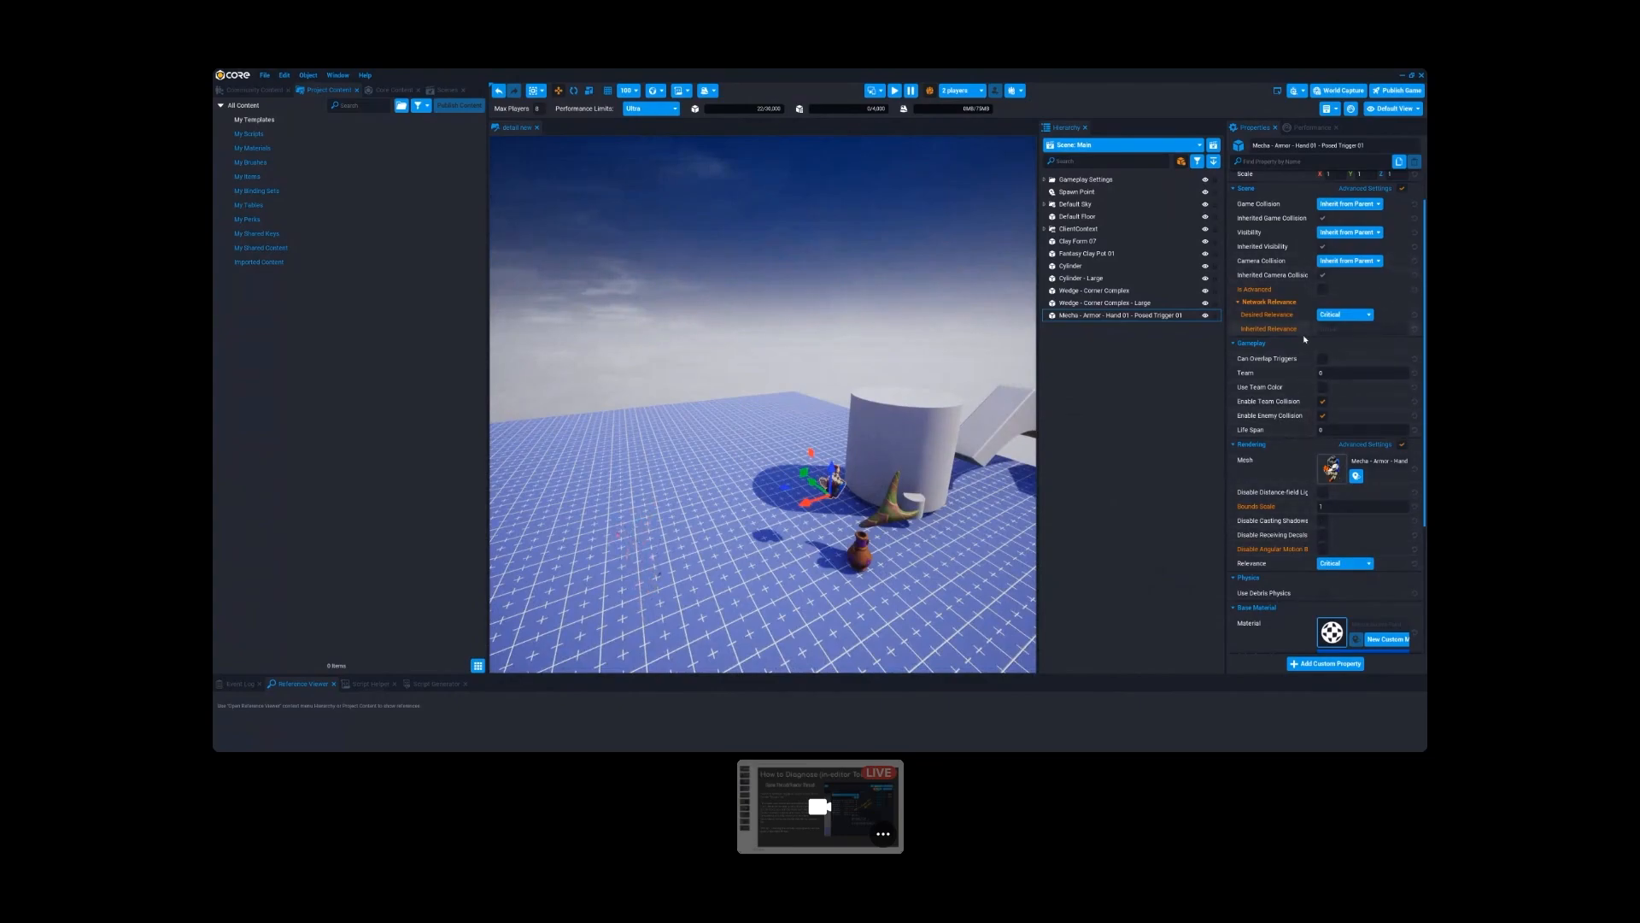
# - Select the ClientContext object to examine its Detail Relevance settings
pyautogui.click(1111, 228)
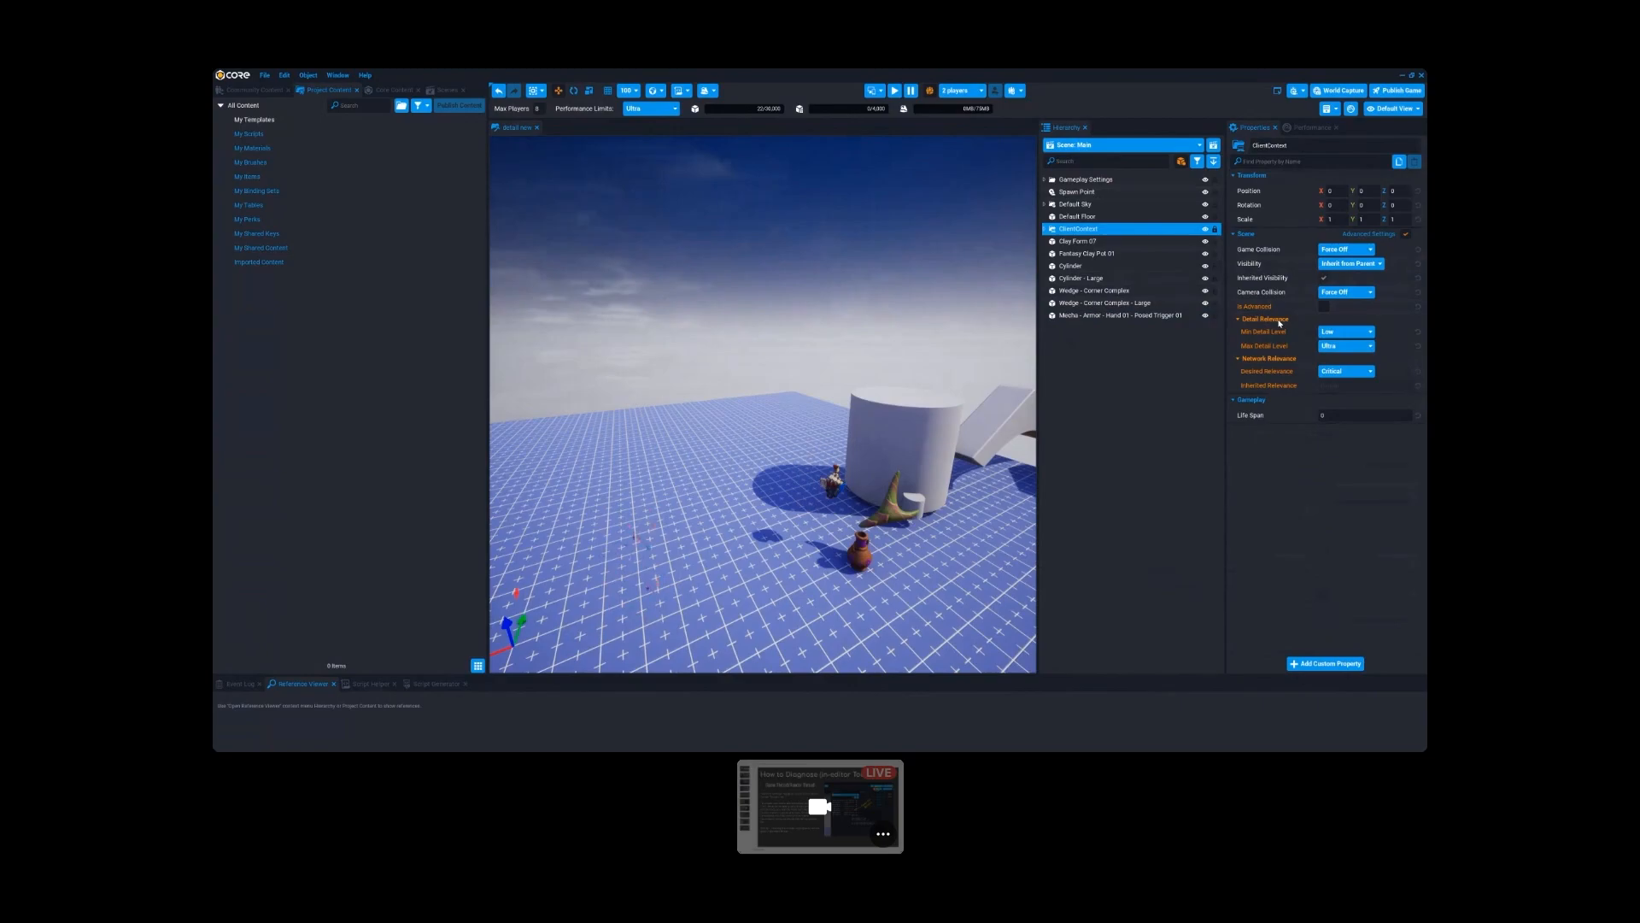
pyautogui.press('s')
pyautogui.moveTo(922, 357); pyautogui.dragTo(921, 357, button='right')
pyautogui.press('w')
pyautogui.press('s')
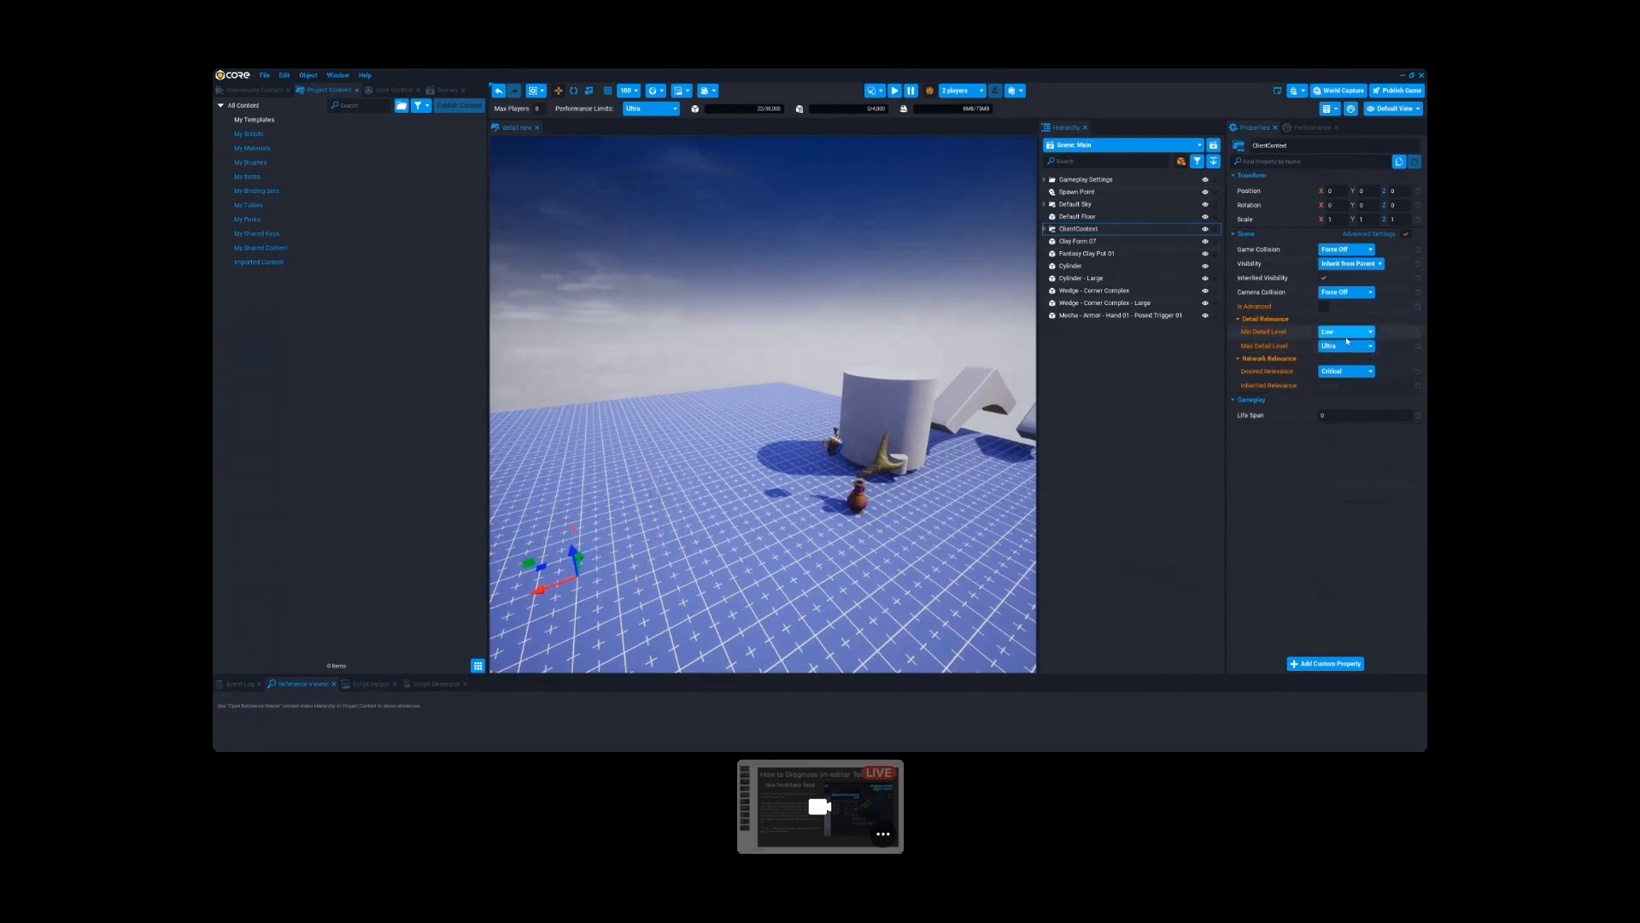
# - Expand ClientContext and move the mecha armor hand object into it as a child
pyautogui.click(833, 440)
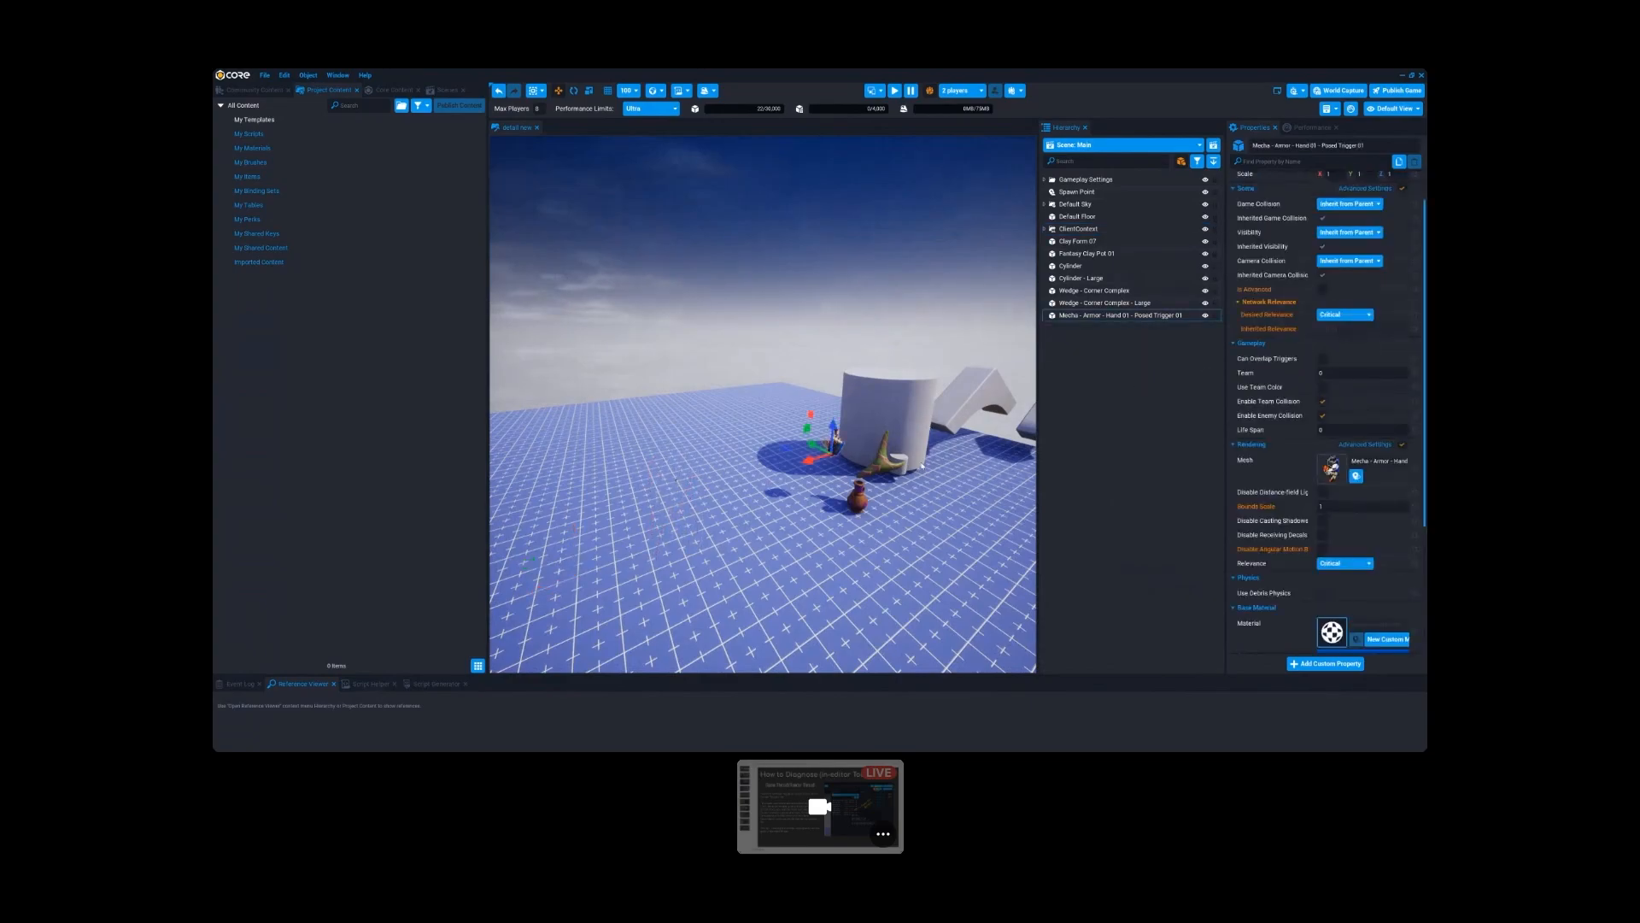
pyautogui.moveTo(833, 440); pyautogui.dragTo(871, 462, button='right')
pyautogui.press('w')
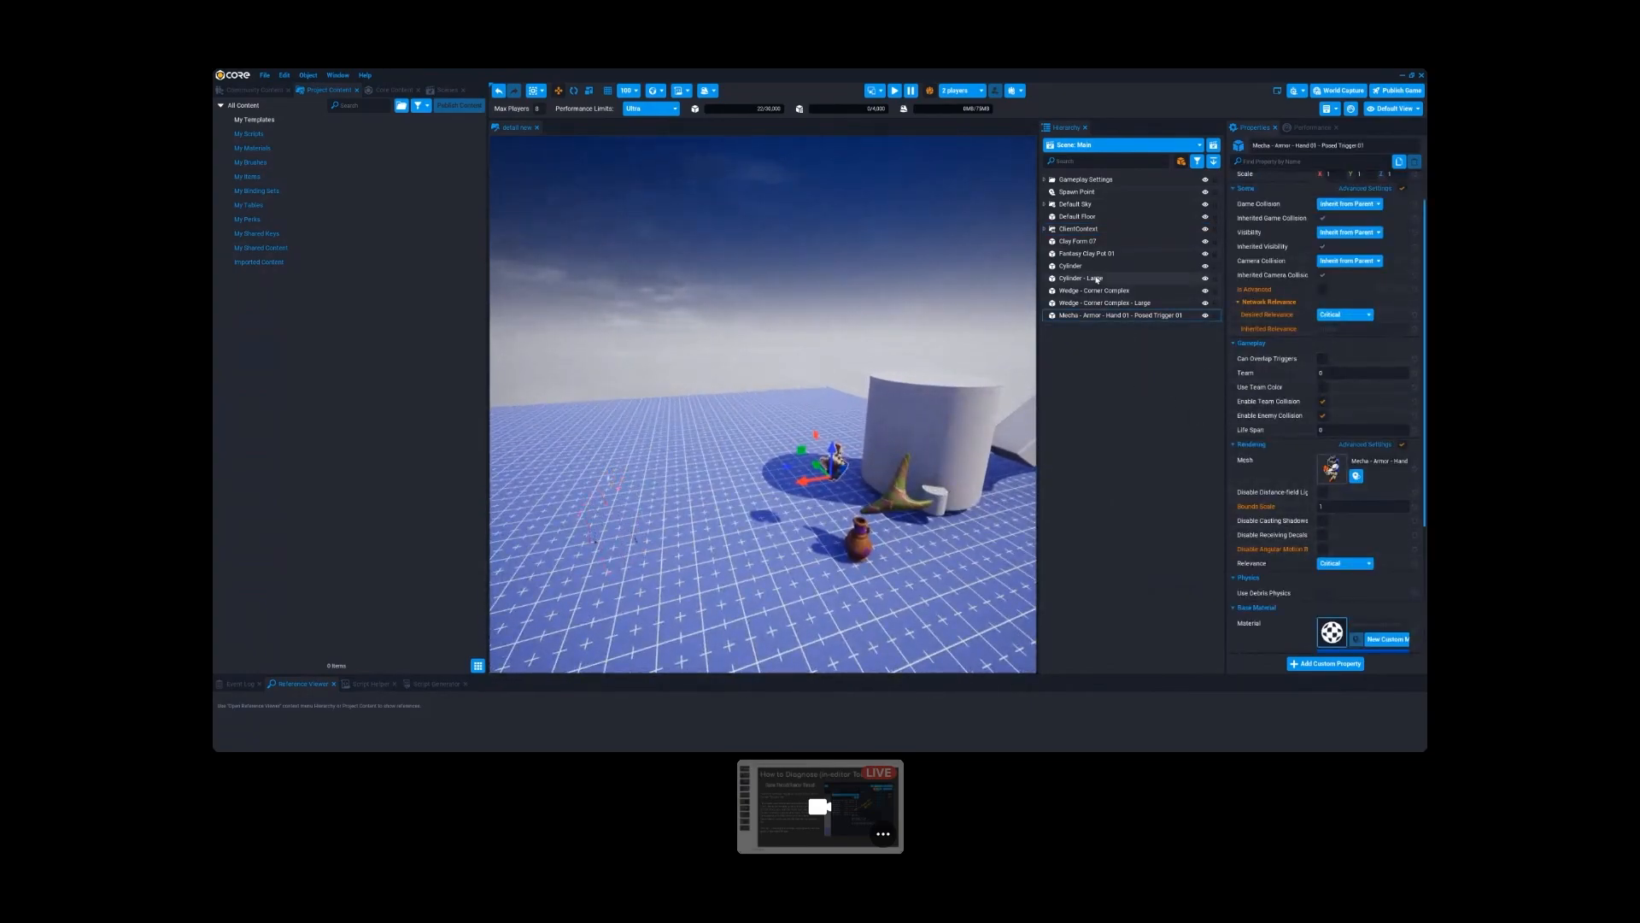
pyautogui.click(1044, 229)
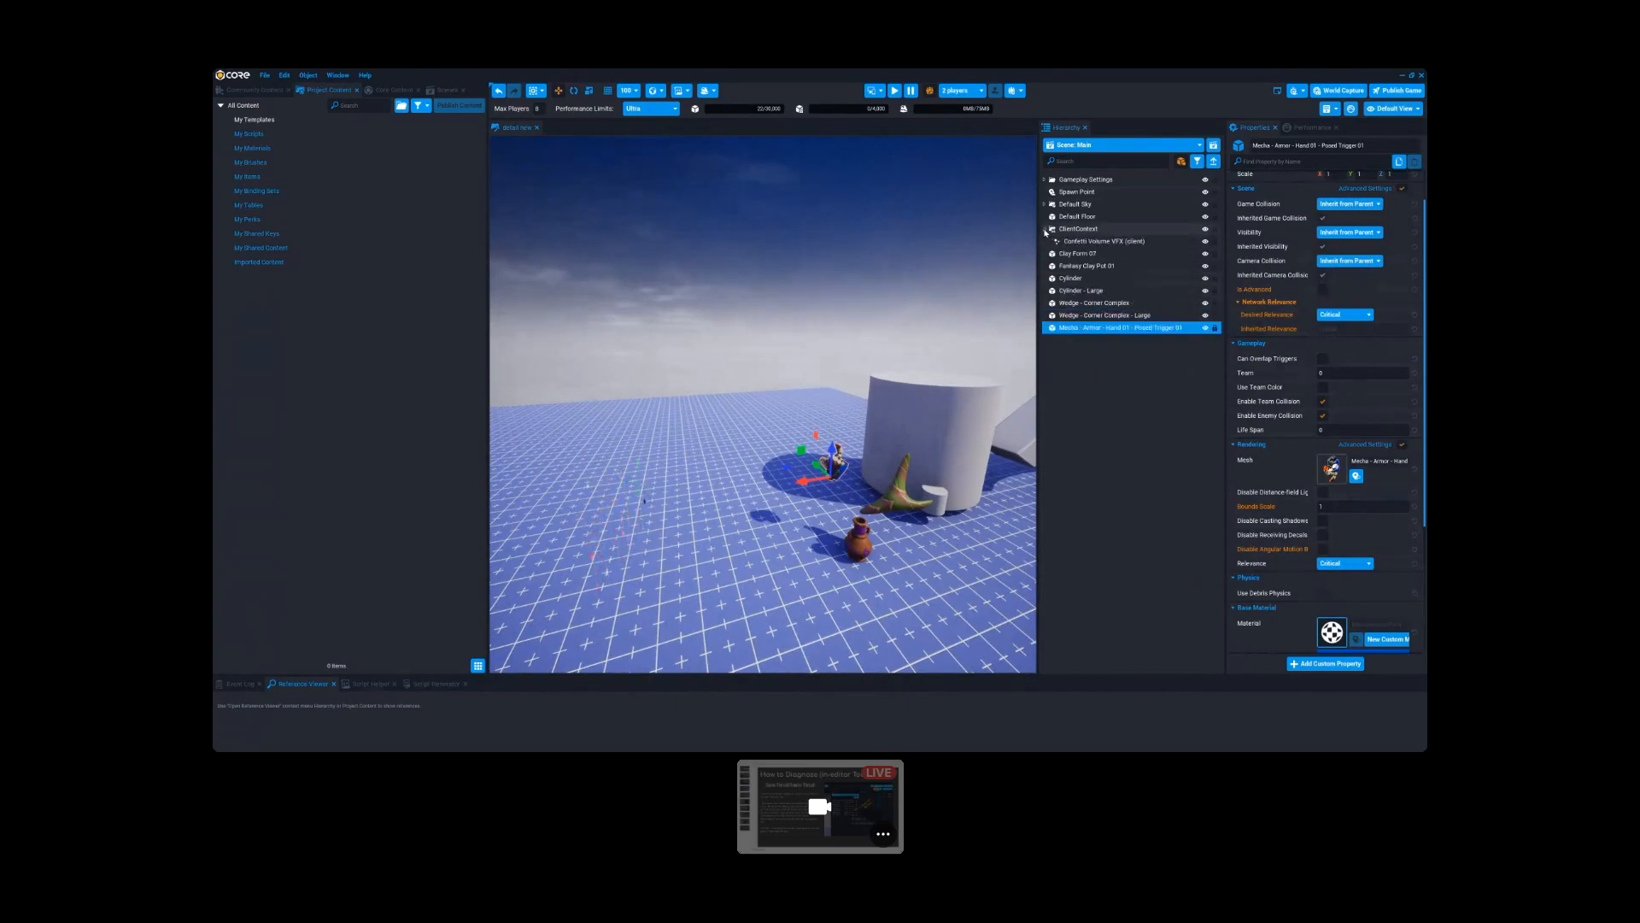
pyautogui.moveTo(1111, 327); pyautogui.dragTo(1067, 233)
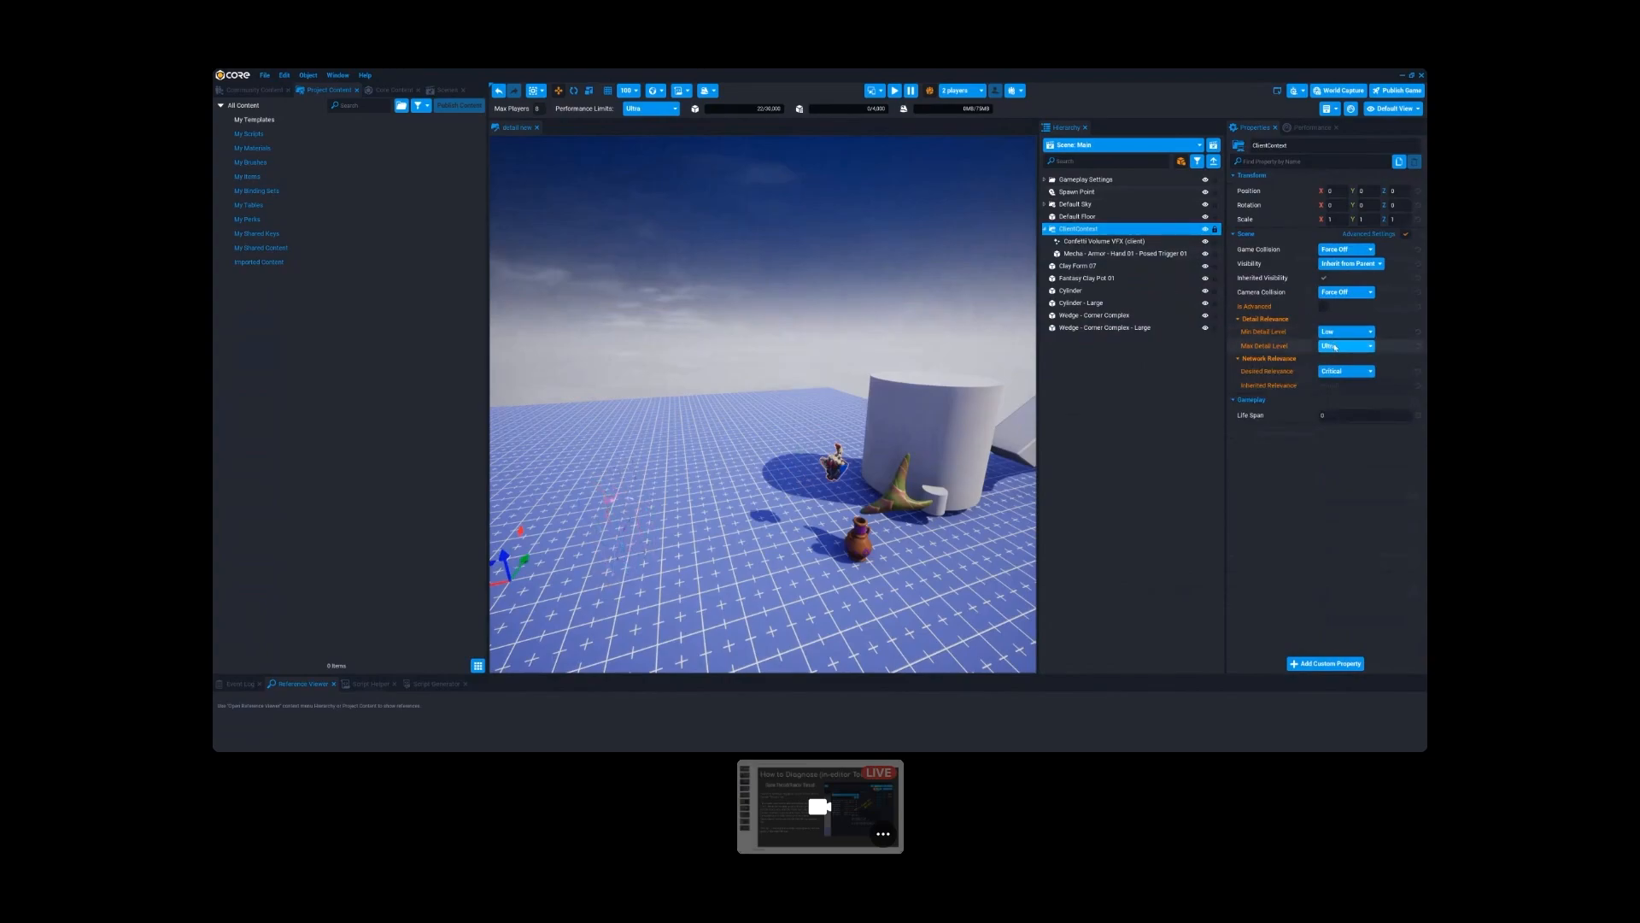
# - Set the Max Detail Level of ClientContext to Low and check the mecha hand's area beside the cylinder
pyautogui.click(1342, 346)
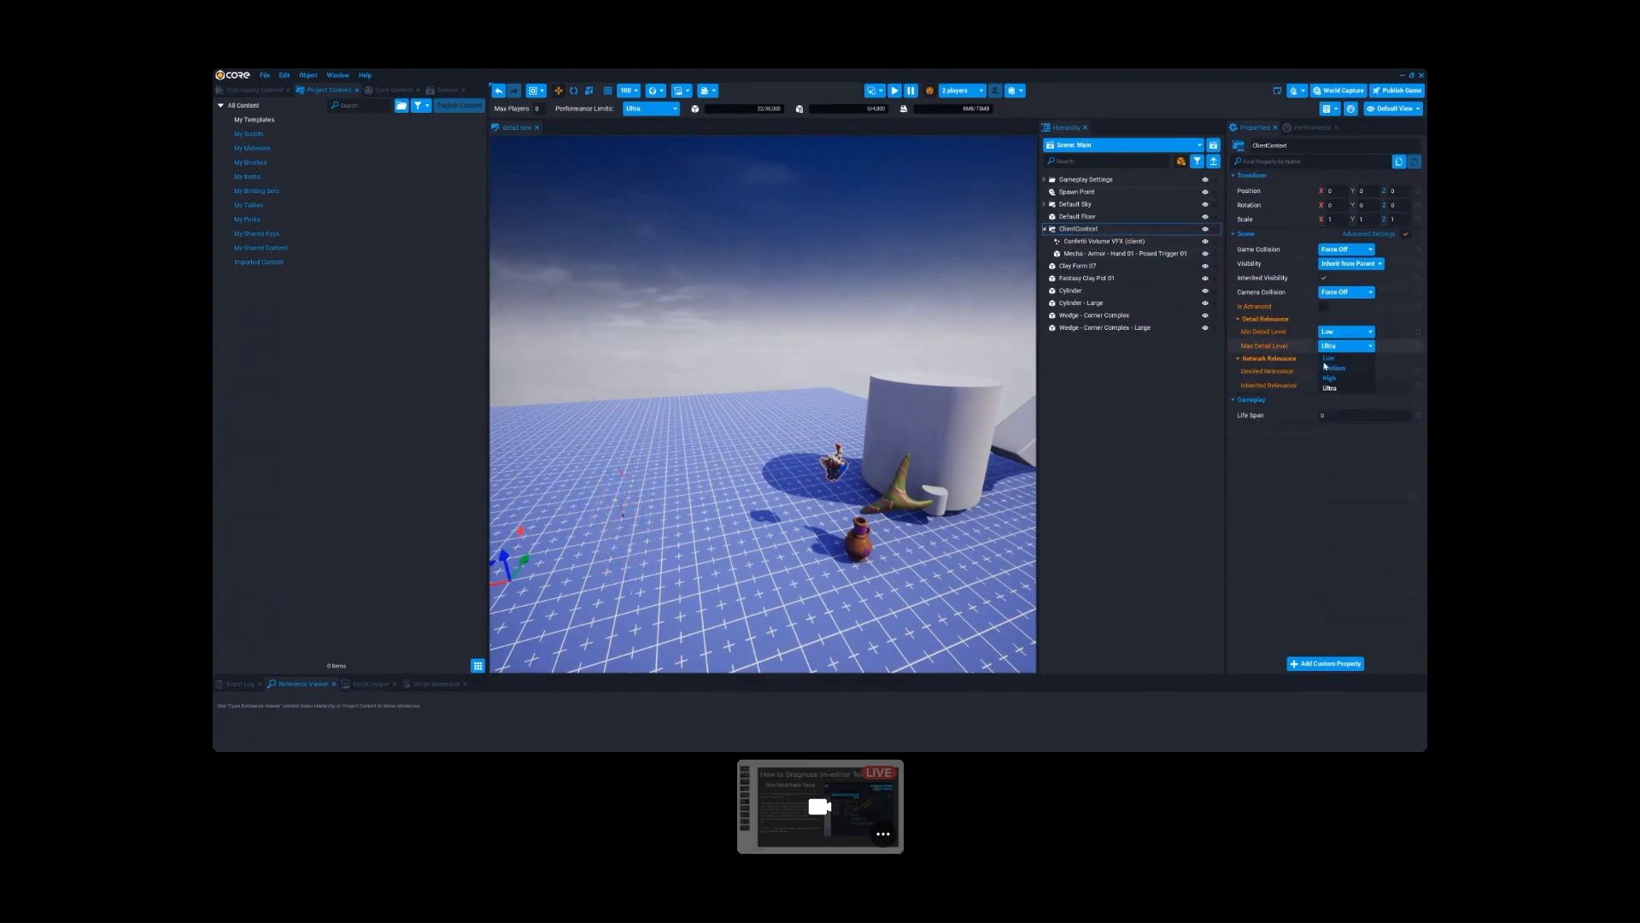
pyautogui.click(1328, 359)
pyautogui.press('w')
pyautogui.moveTo(897, 437); pyautogui.dragTo(773, 410, button='right')
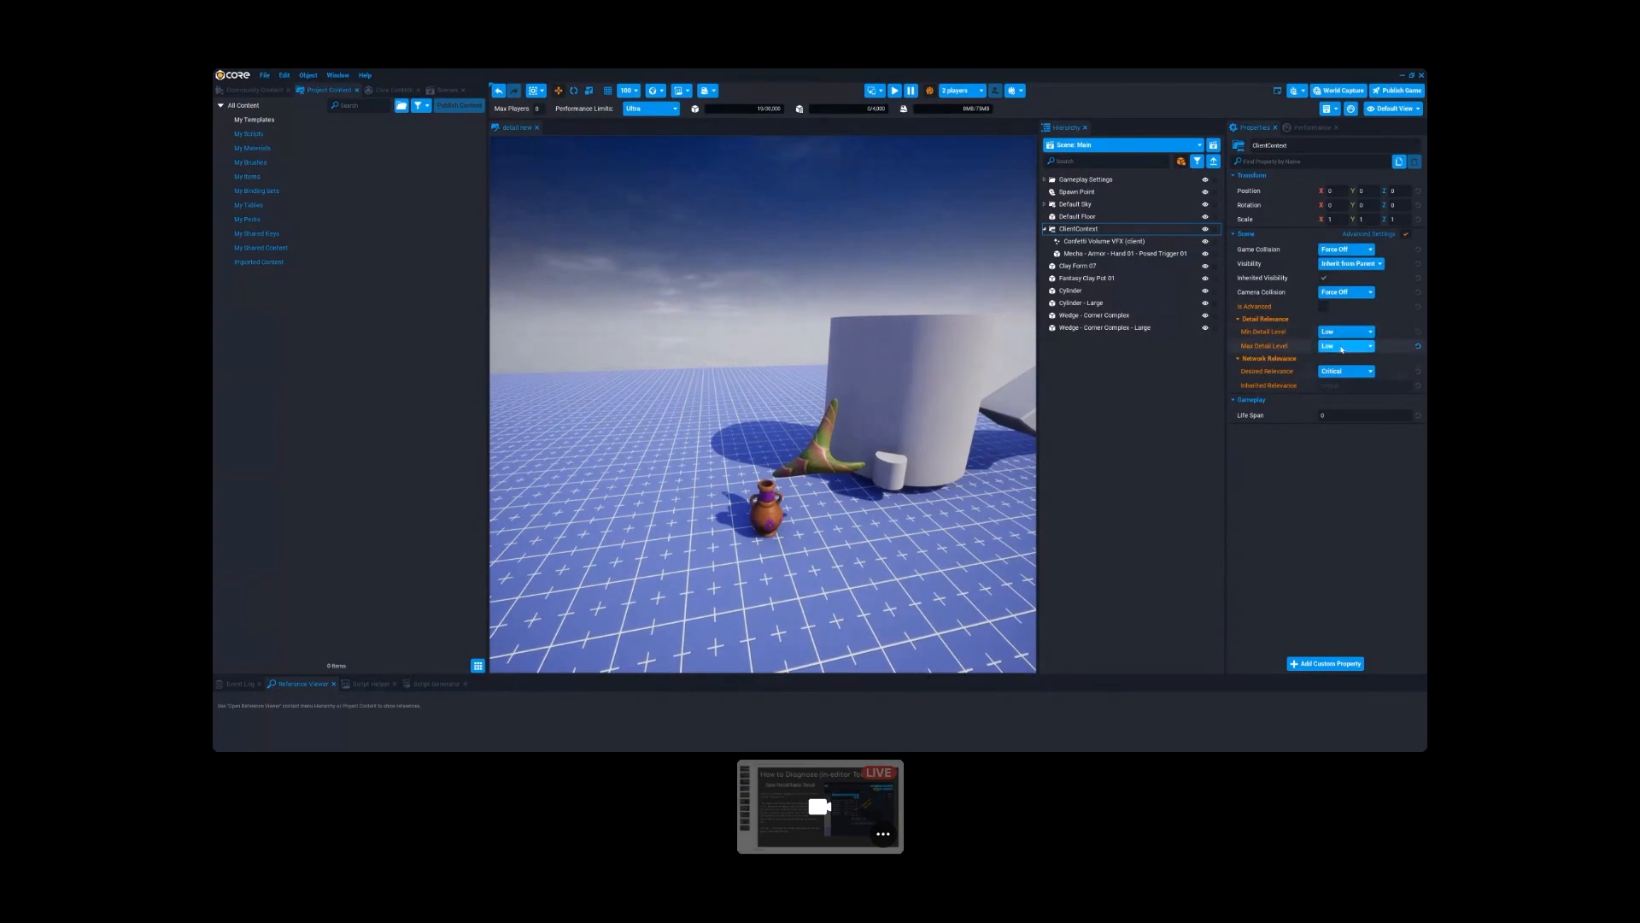
pyautogui.press('w')
pyautogui.moveTo(897, 453)
pyautogui.mouseDown(button='right')
pyautogui.moveTo(802, 458)
pyautogui.moveTo(904, 459)
pyautogui.mouseUp(button='right')
pyautogui.press('w')
pyautogui.press('s')
pyautogui.press('q')
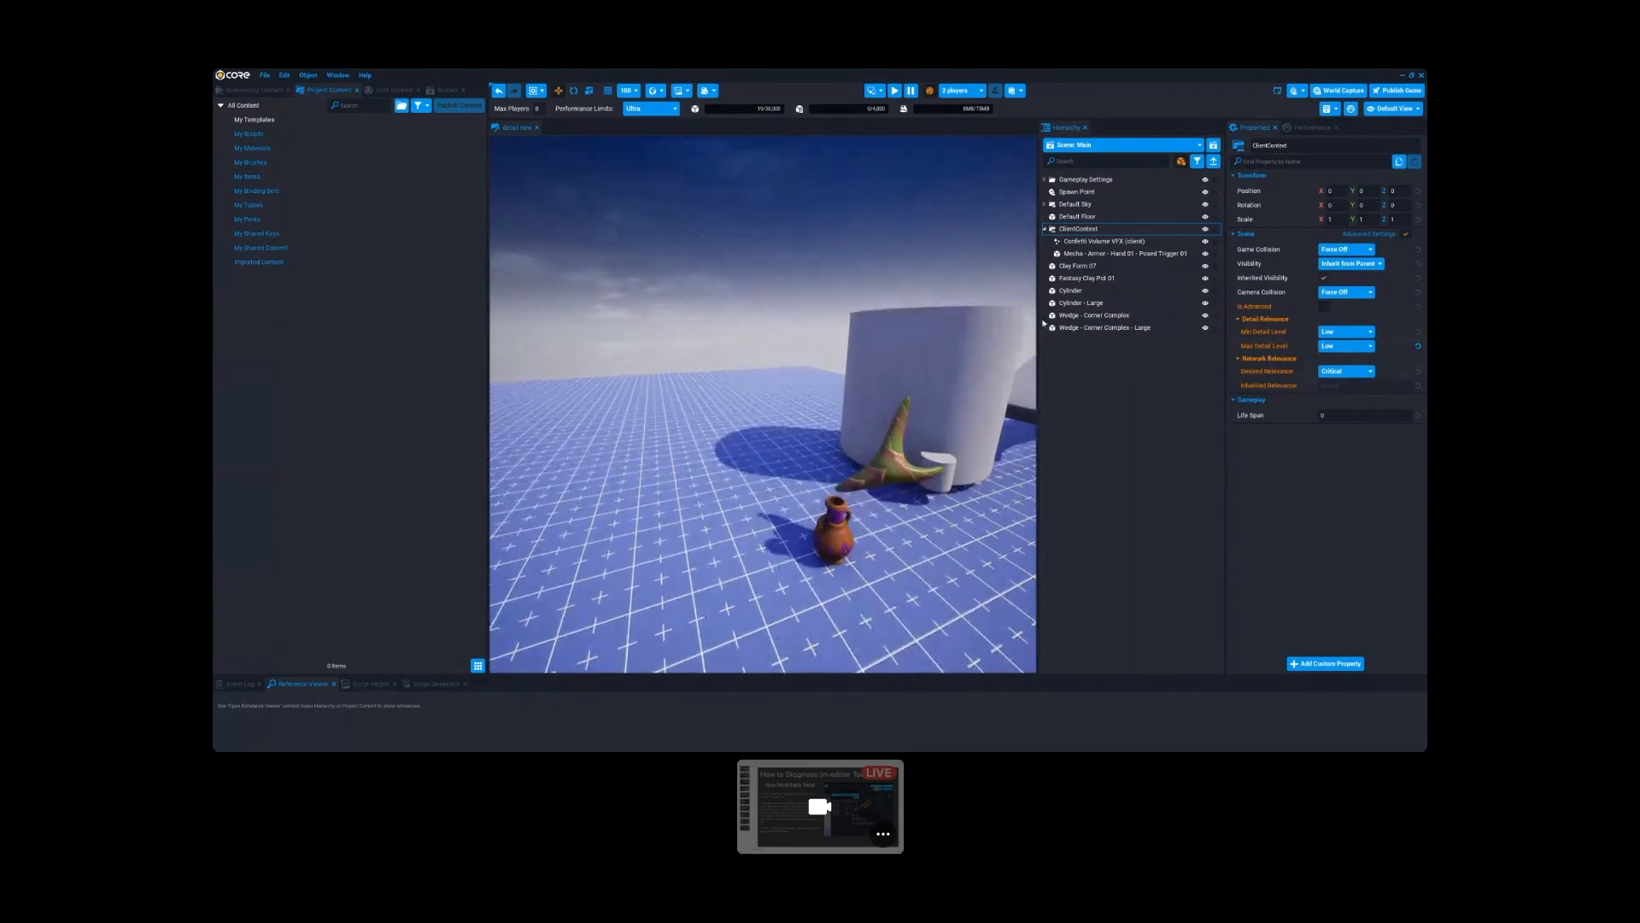
# - Examine the contents of ClientContext and the scene around the clay pot and cylinder with Max Detail Level at Low
pyautogui.click(1045, 229)
pyautogui.scroll(3, 758, 481)
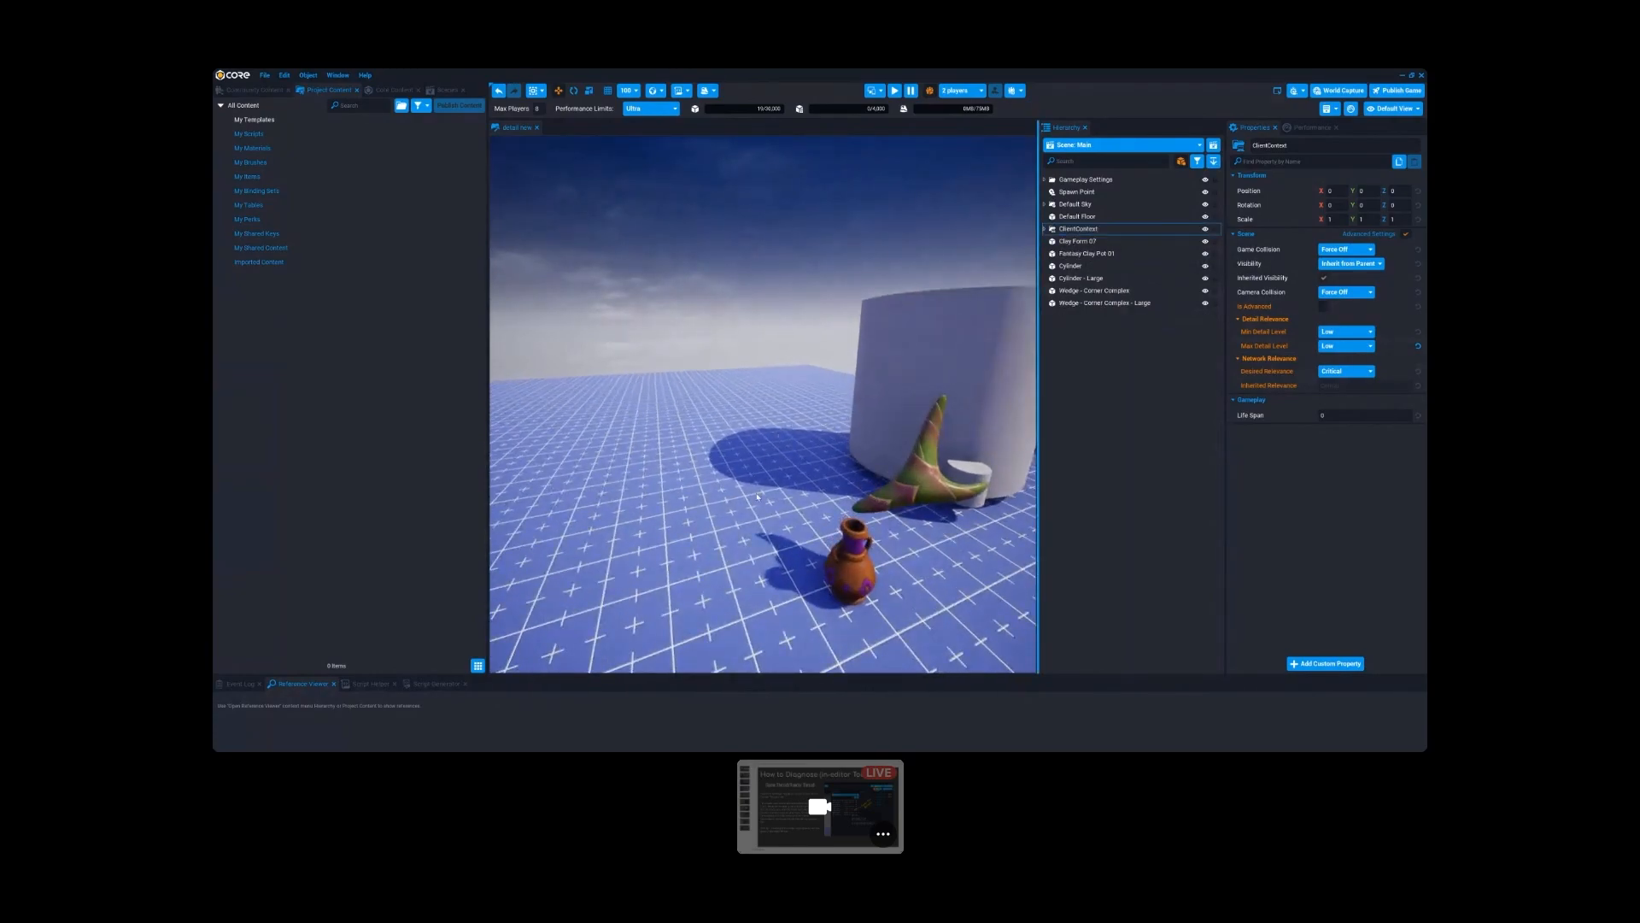
pyautogui.moveTo(874, 476); pyautogui.dragTo(873, 477, button='right')
pyautogui.press('d')
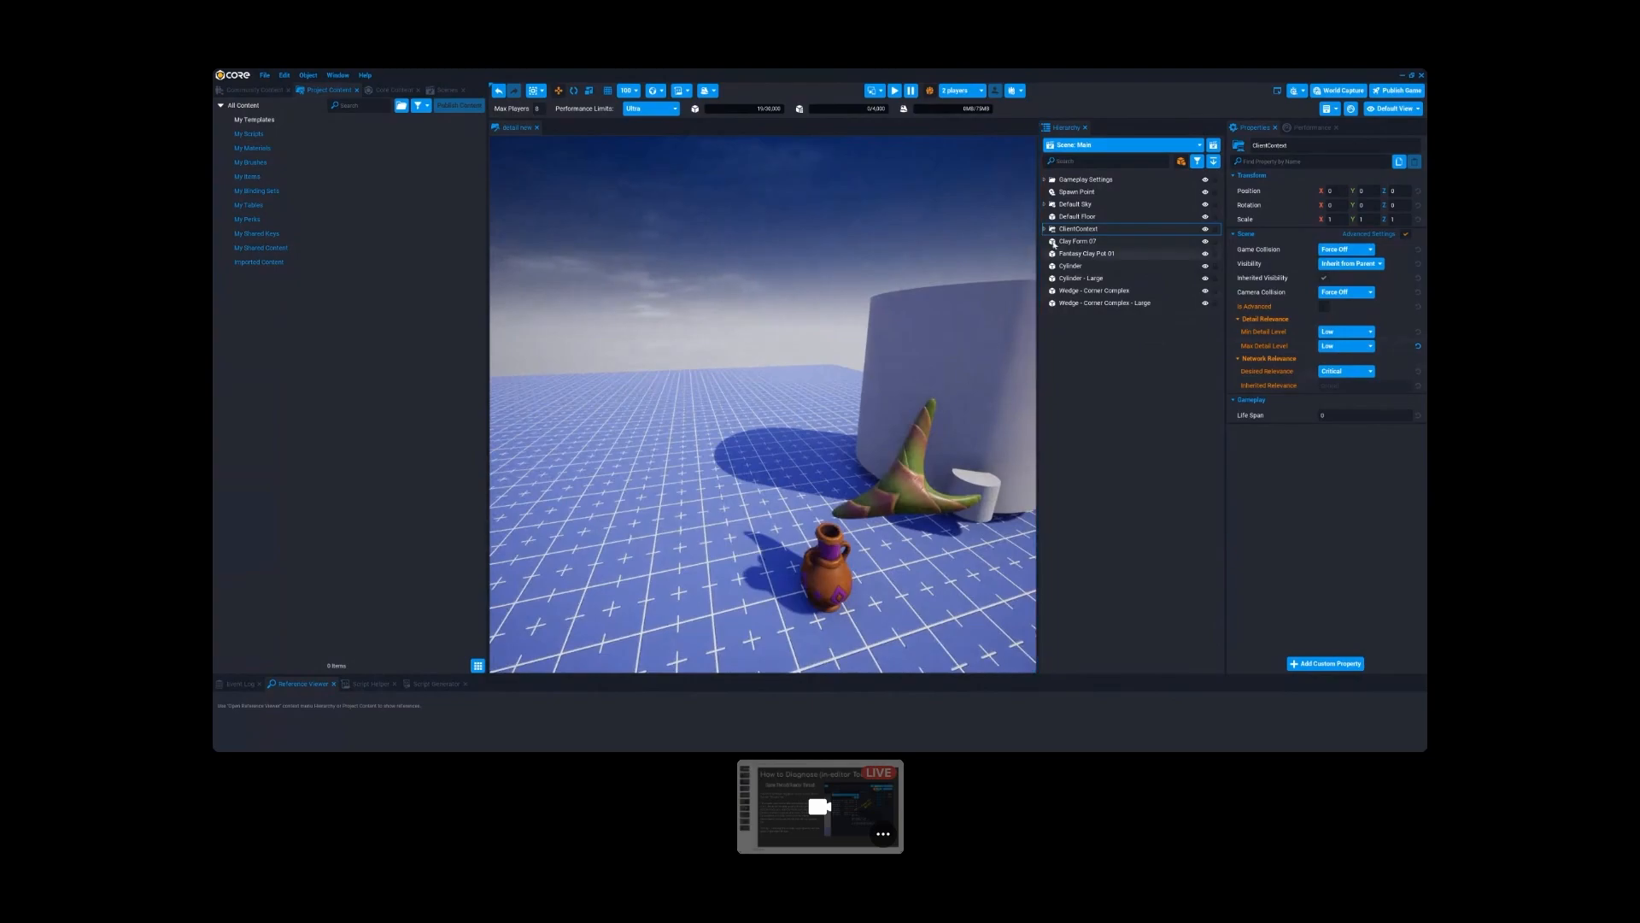
pyautogui.doubleClick(1077, 231)
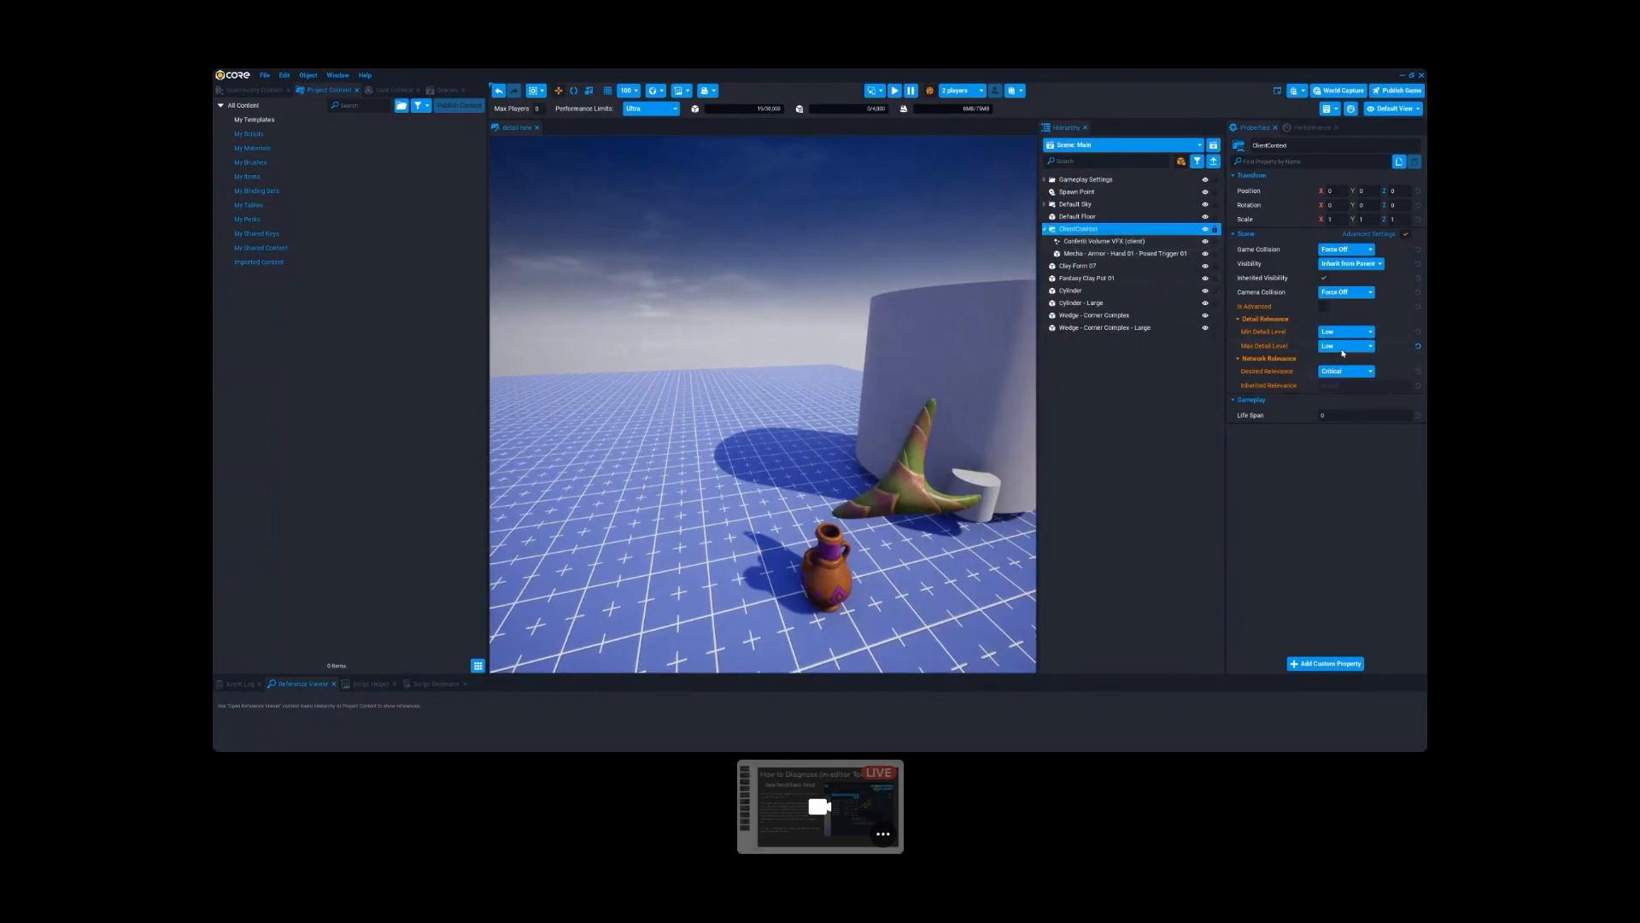
pyautogui.moveTo(1257, 346)
pyautogui.moveTo(645, 448); pyautogui.dragTo(599, 456, button='right')
pyautogui.press('d')
pyautogui.moveTo(812, 458)
pyautogui.mouseDown(button='right')
pyautogui.moveTo(768, 457)
pyautogui.moveTo(859, 466)
pyautogui.moveTo(806, 464)
pyautogui.mouseUp(button='right')
pyautogui.press('a')
pyautogui.press('d')
pyautogui.press('w')
pyautogui.press('a')
pyautogui.press('d')
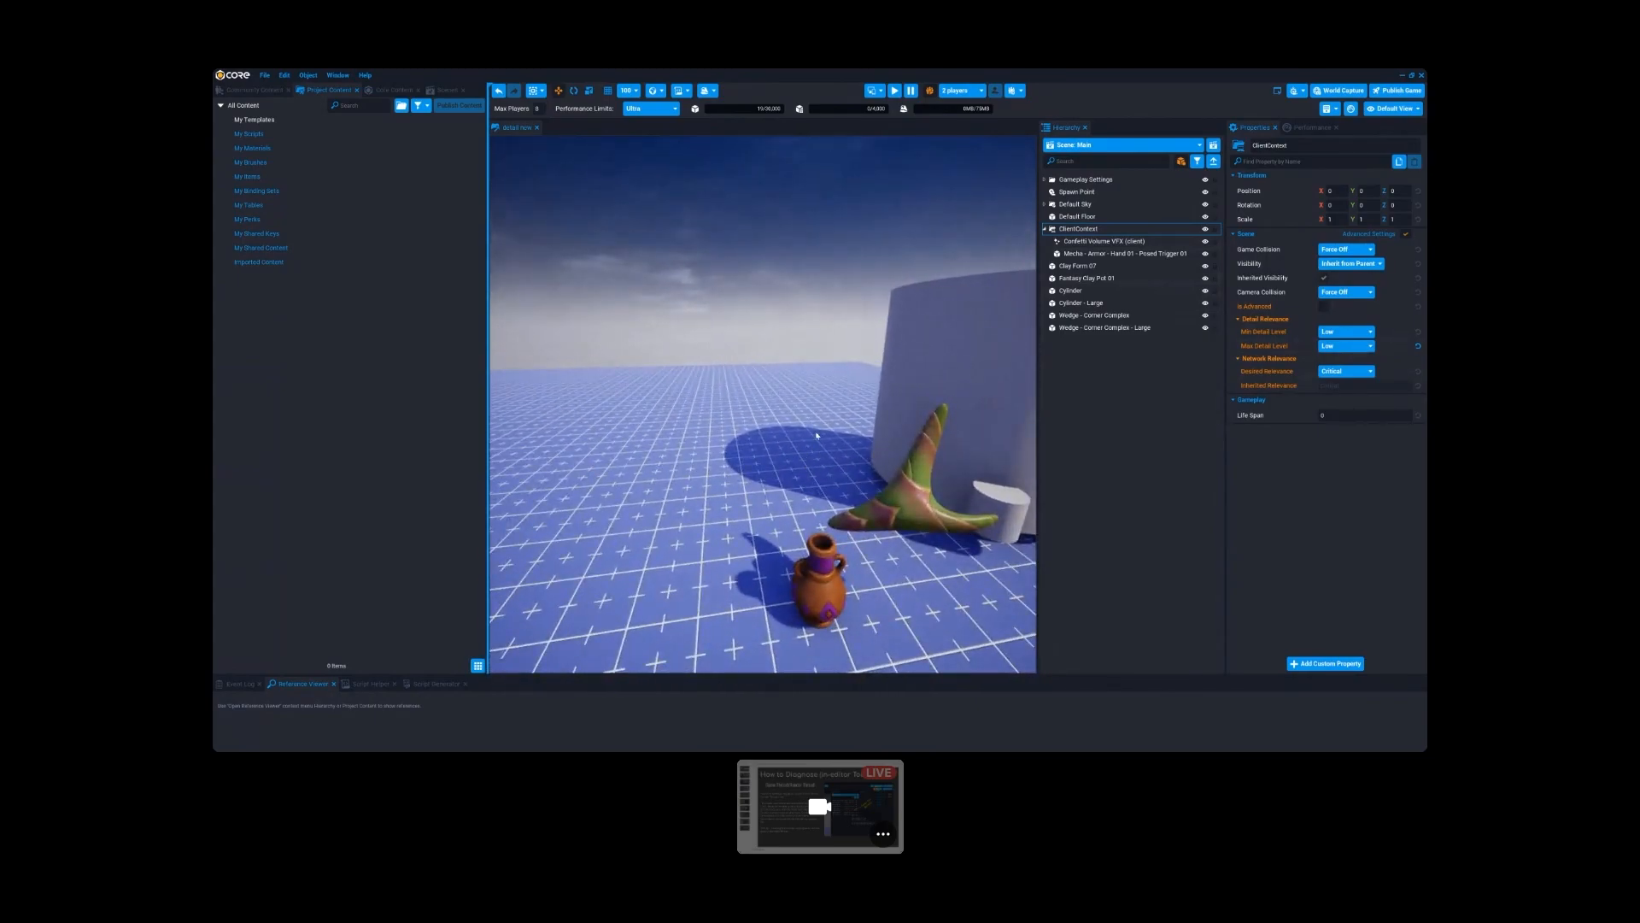
pyautogui.press('d')
pyautogui.moveTo(852, 443); pyautogui.dragTo(755, 458, button='right')
pyautogui.press('a')
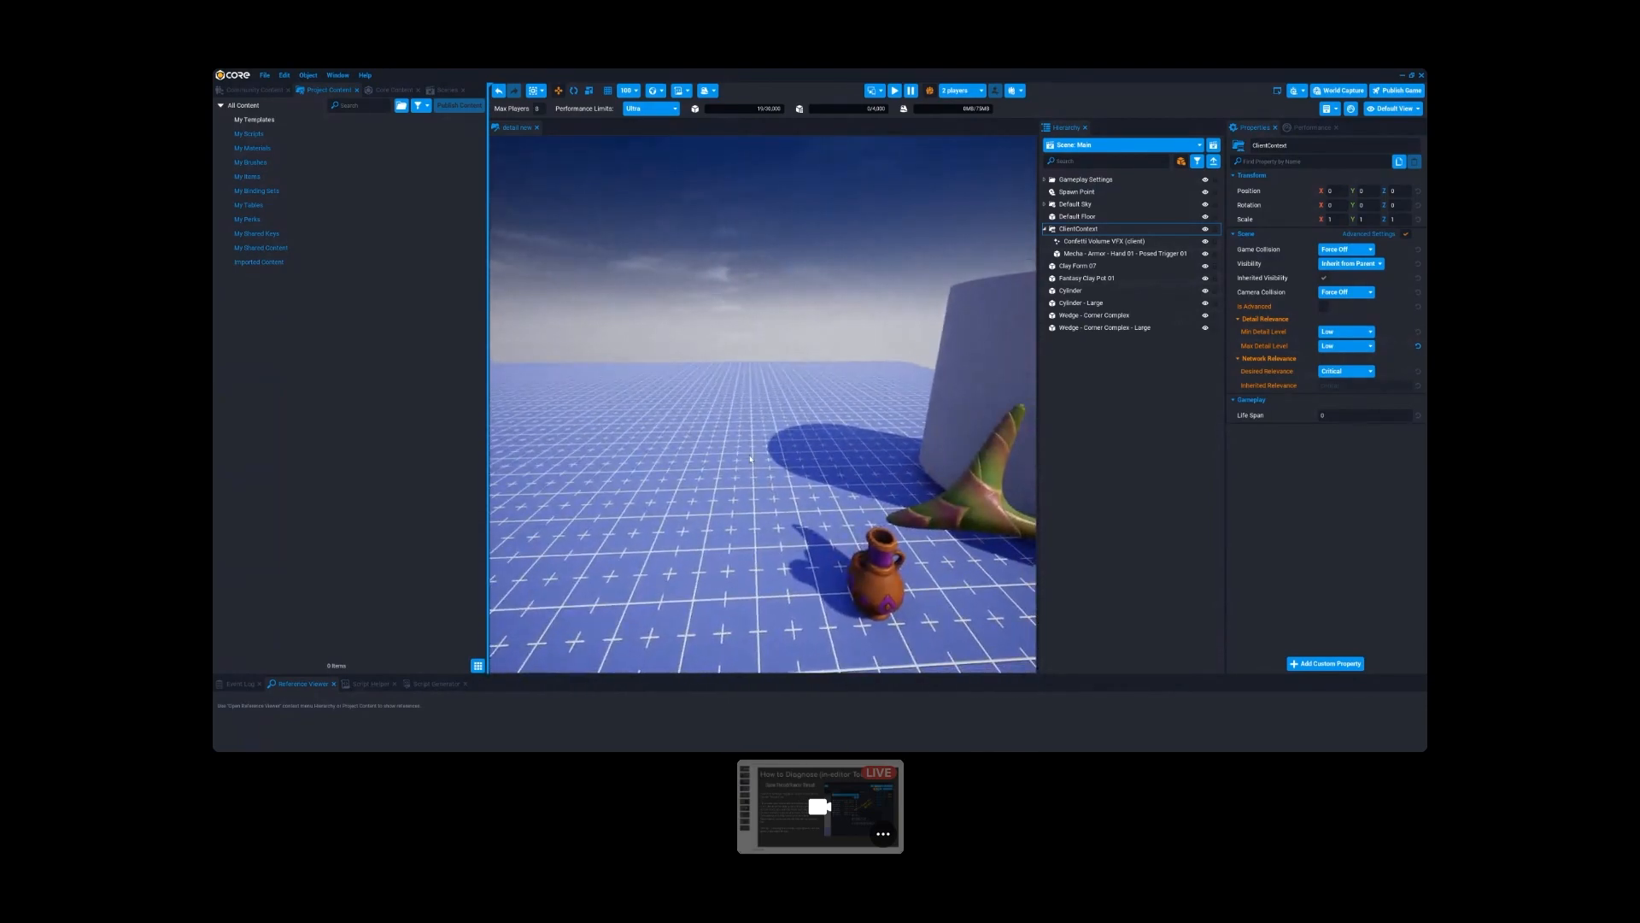
# - Locate the mecha hand inside ClientContext by selecting it, and reselect ClientContext to view its detail settings
pyautogui.click(1080, 255)
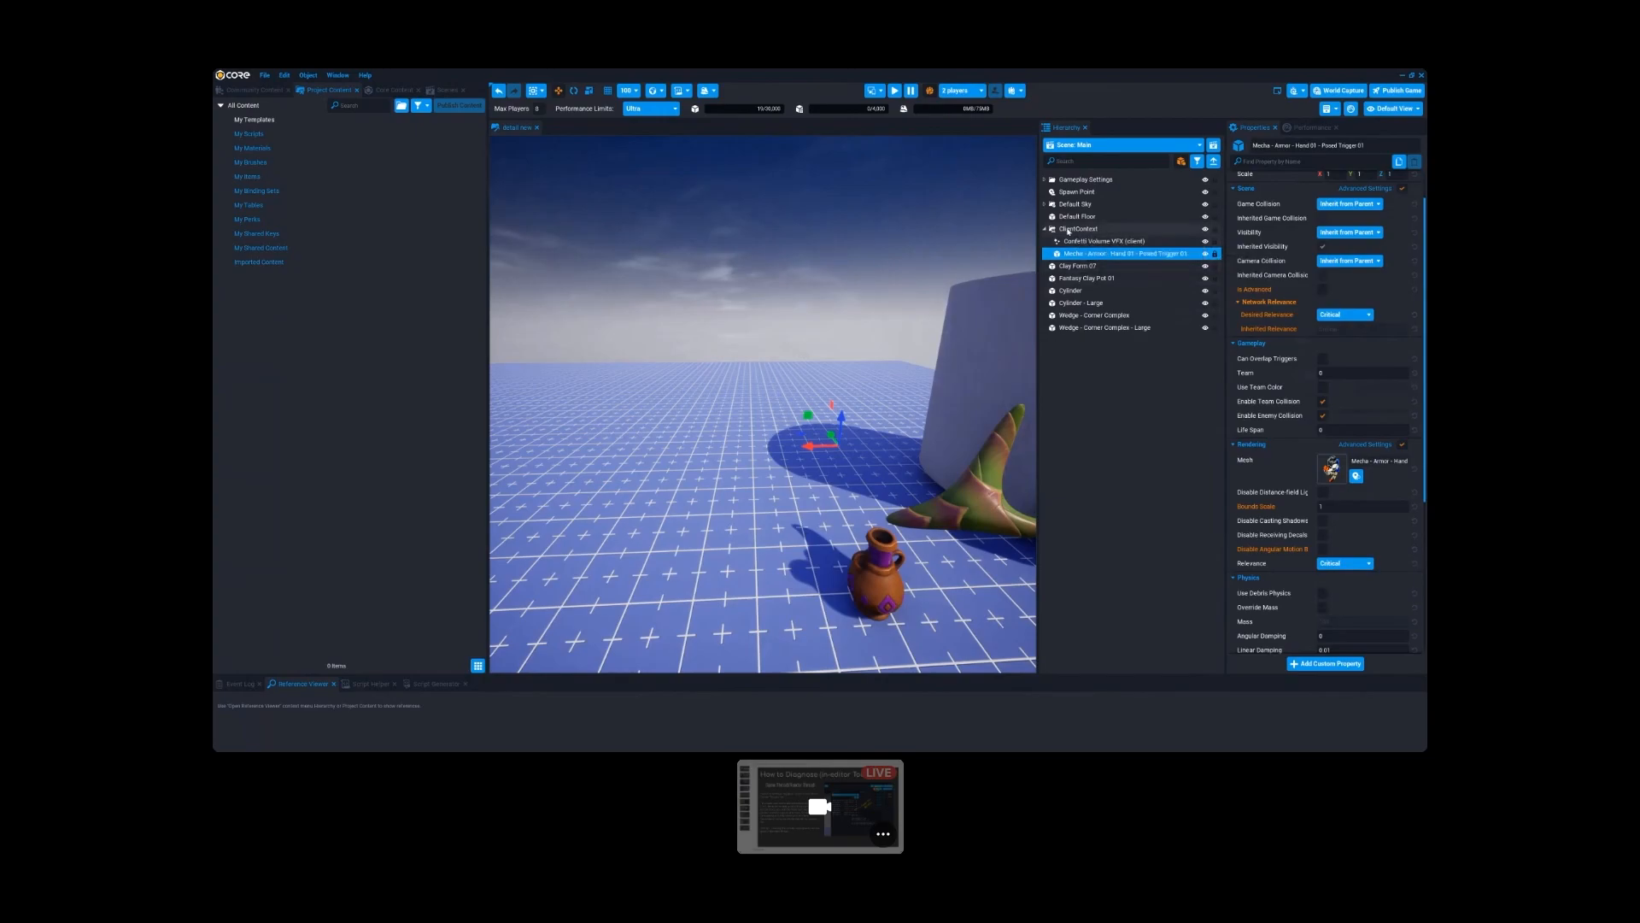
pyautogui.click(1075, 230)
pyautogui.moveTo(880, 405)
pyautogui.mouseDown(button='right')
pyautogui.moveTo(940, 410)
pyautogui.moveTo(899, 410)
pyautogui.mouseUp(button='right')
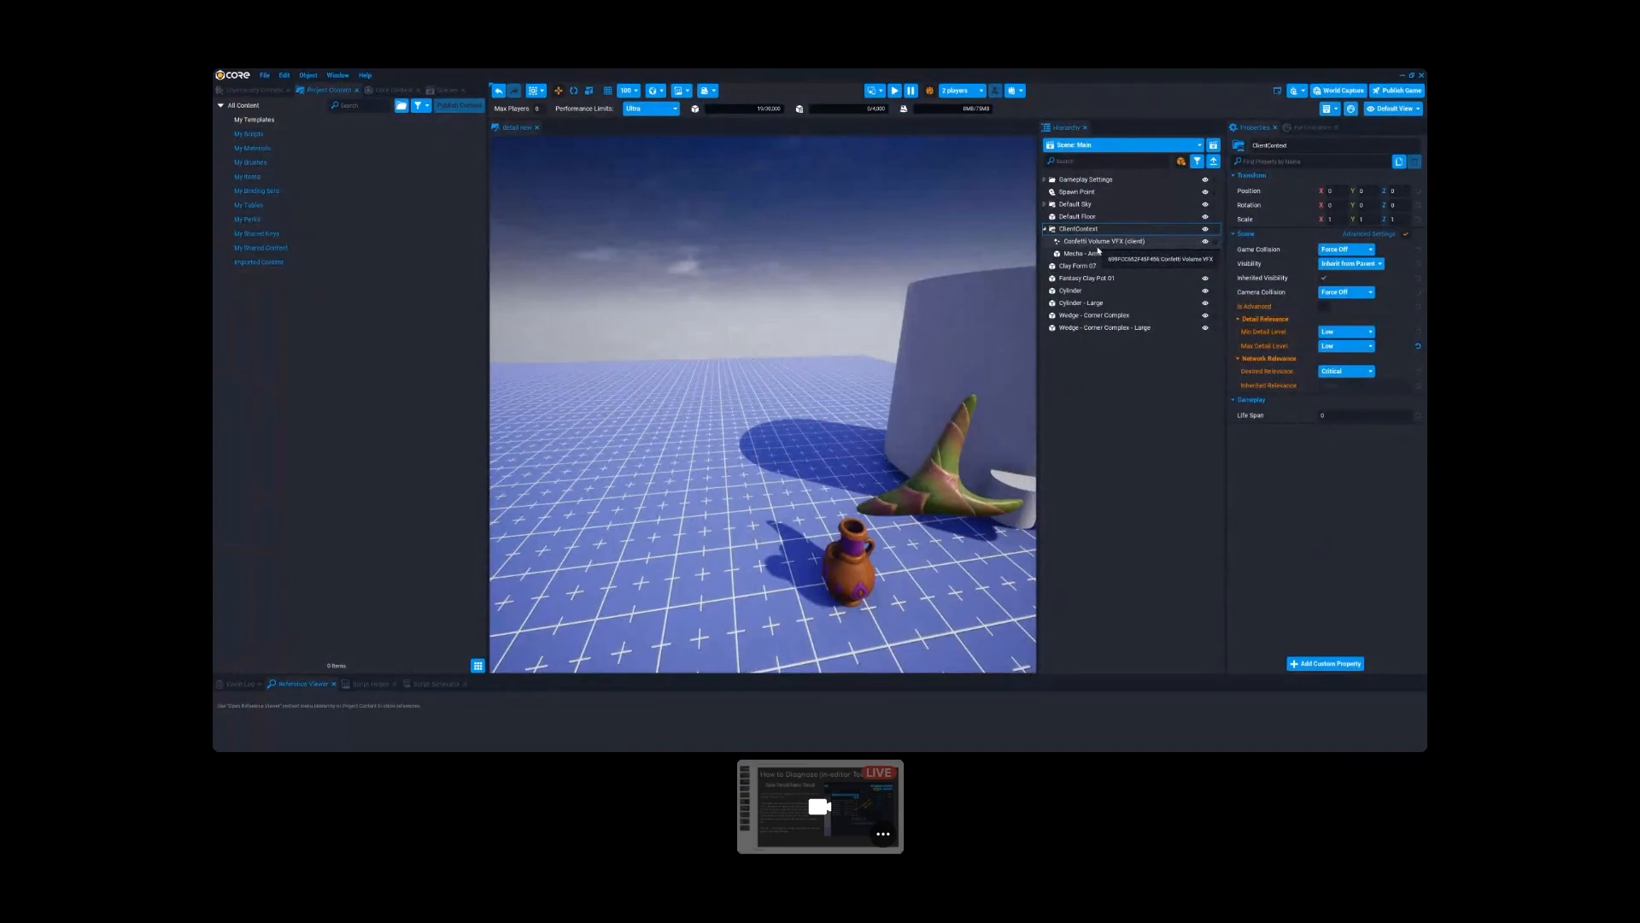
# - Set the Min Detail Level of ClientContext to Medium and view the mecha hand in the scene
pyautogui.click(1339, 332)
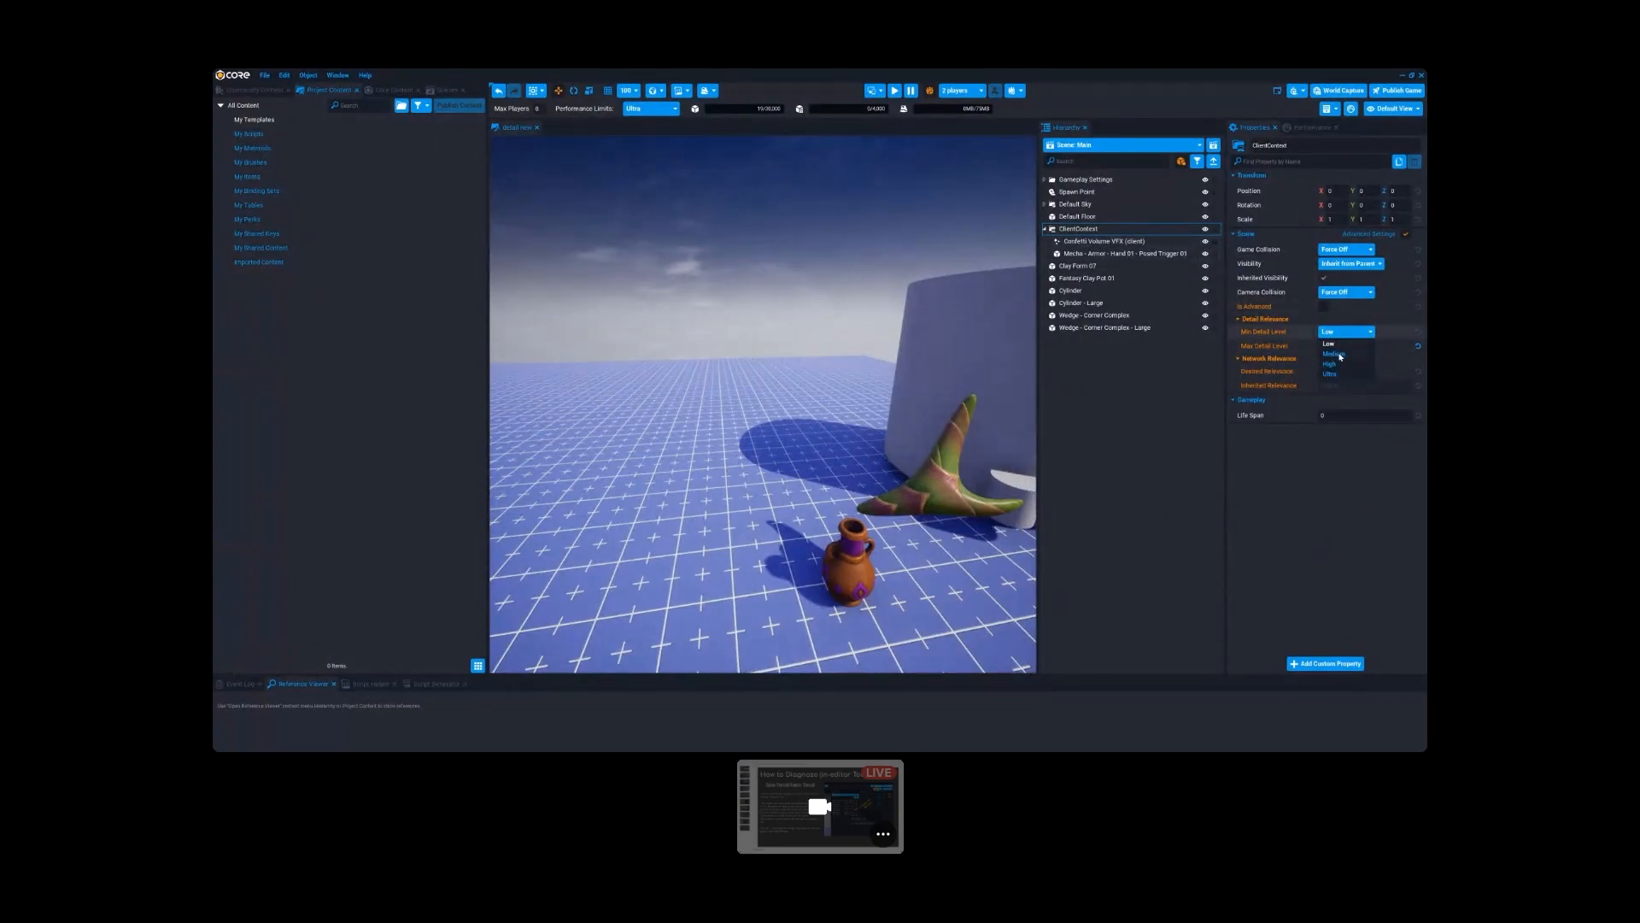
pyautogui.click(1346, 340)
pyautogui.click(1346, 331)
pyautogui.click(1338, 351)
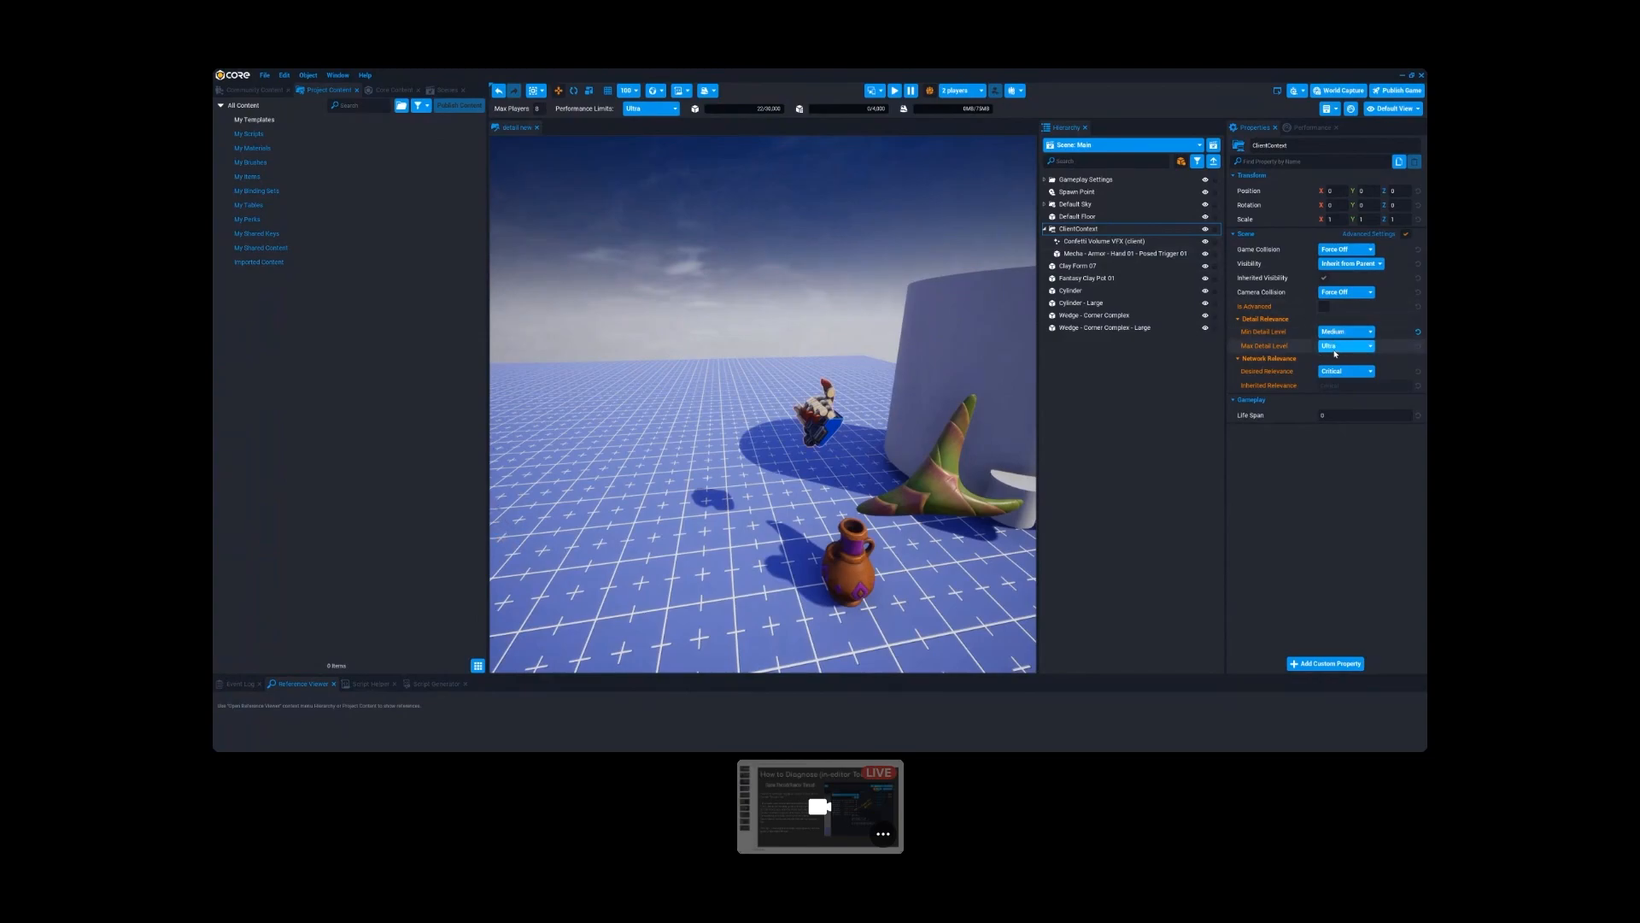
pyautogui.moveTo(956, 430); pyautogui.dragTo(956, 430, button='right')
pyautogui.press('s')
pyautogui.press('e')
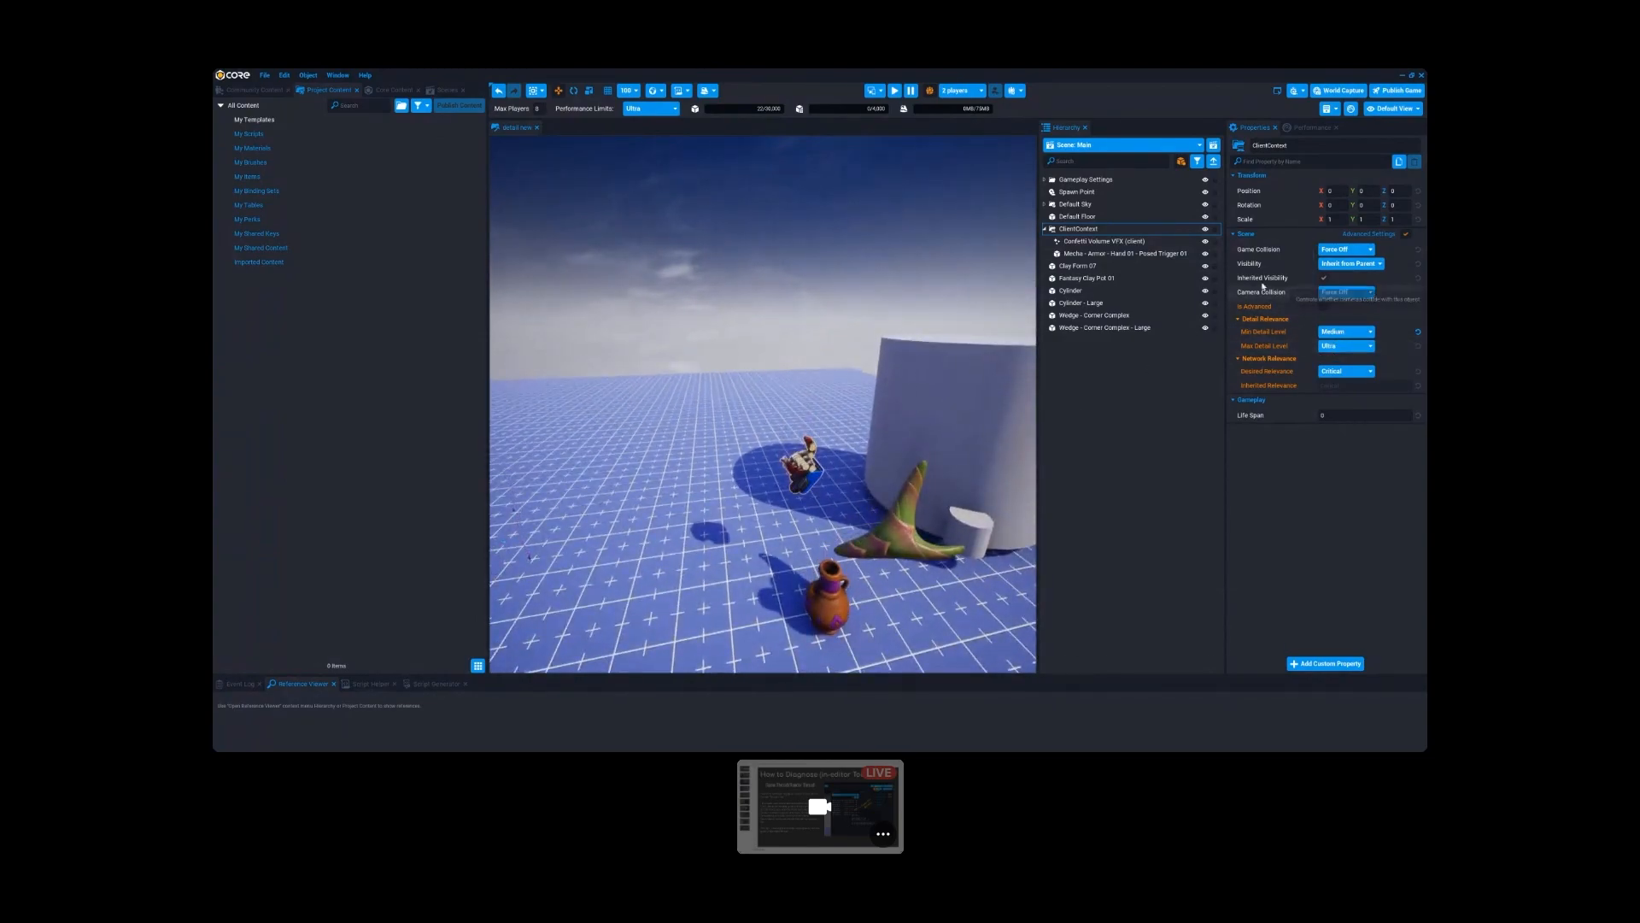
# - Set the Detail Quality in the editor's video settings to Low, close the settings and check the scene
pyautogui.click(290, 79)
pyautogui.click(303, 236)
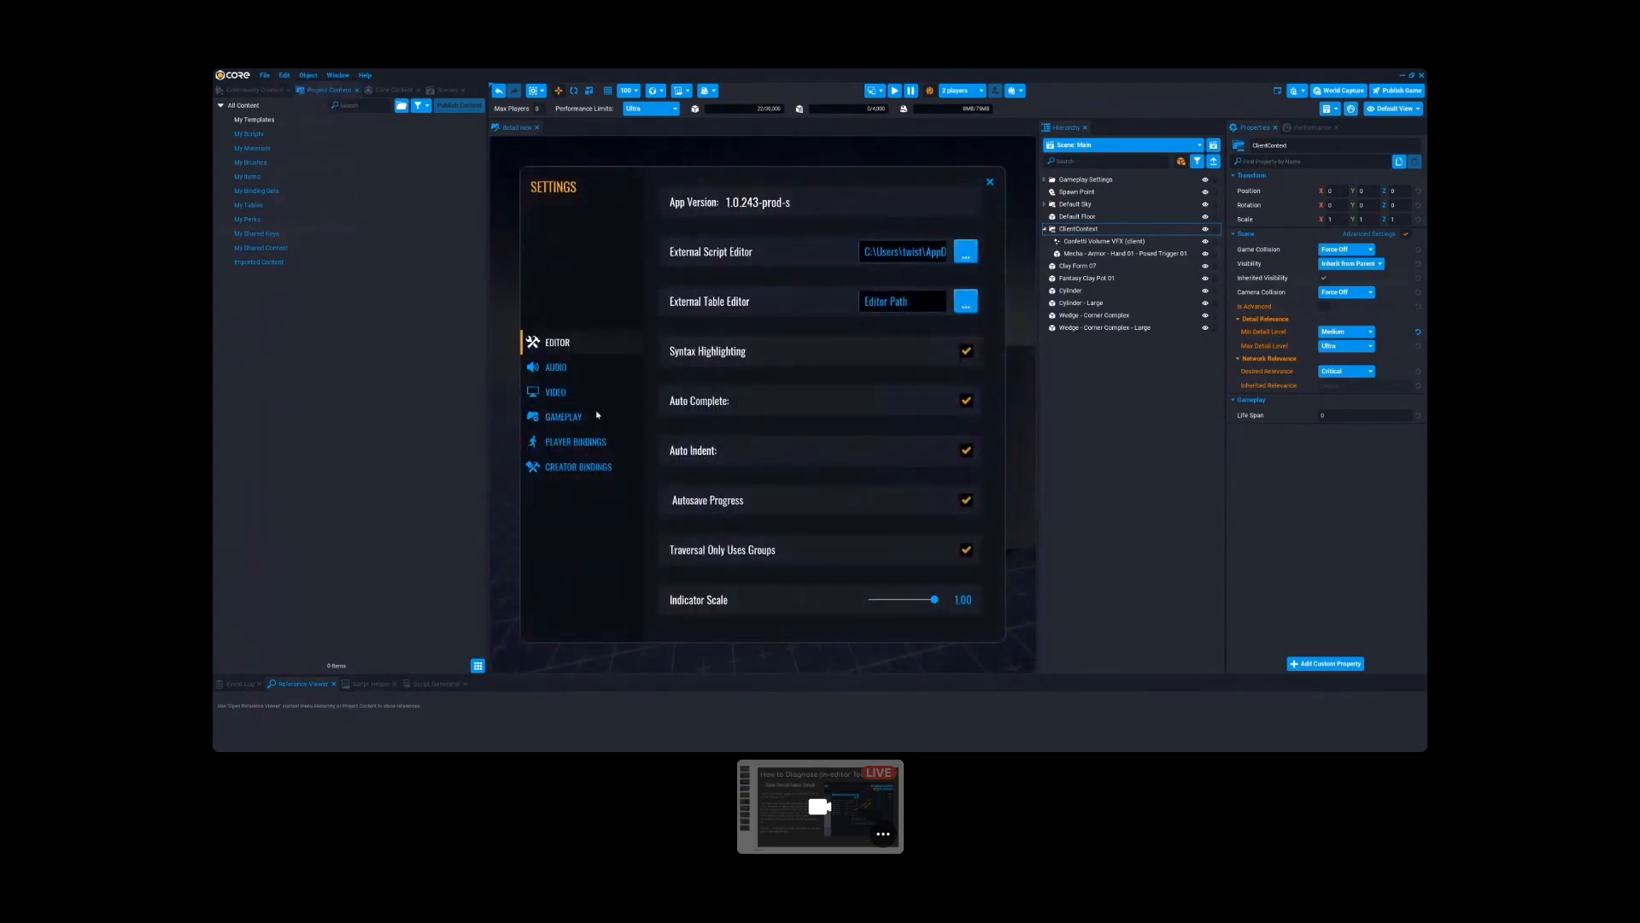
pyautogui.click(555, 392)
pyautogui.scroll(-2, 841, 615)
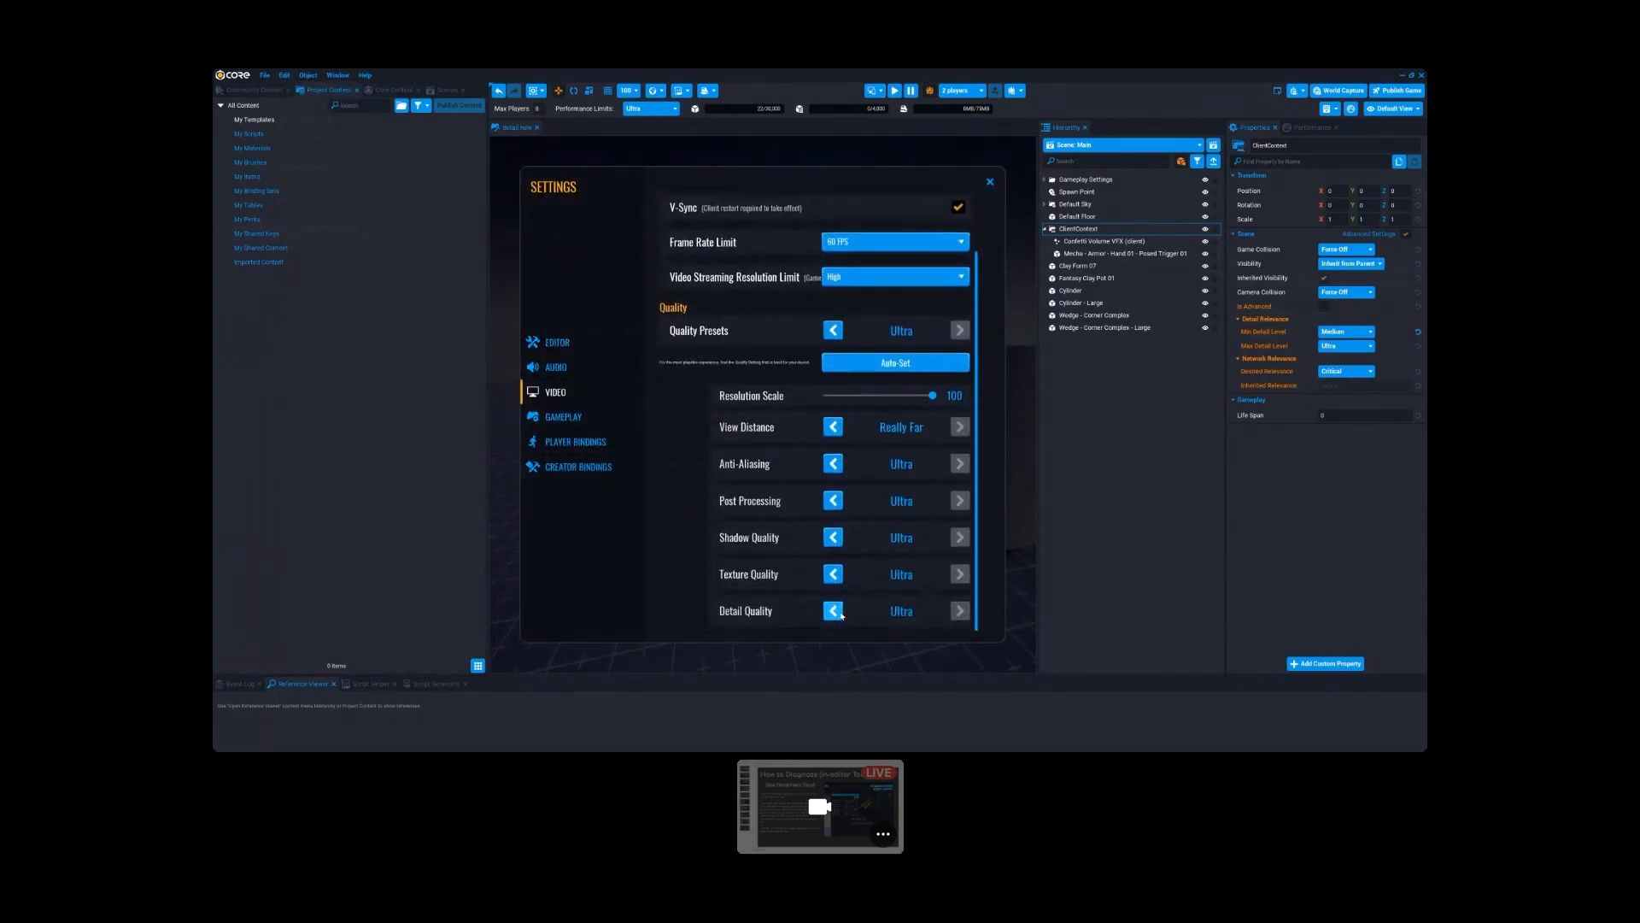
pyautogui.click(833, 611)
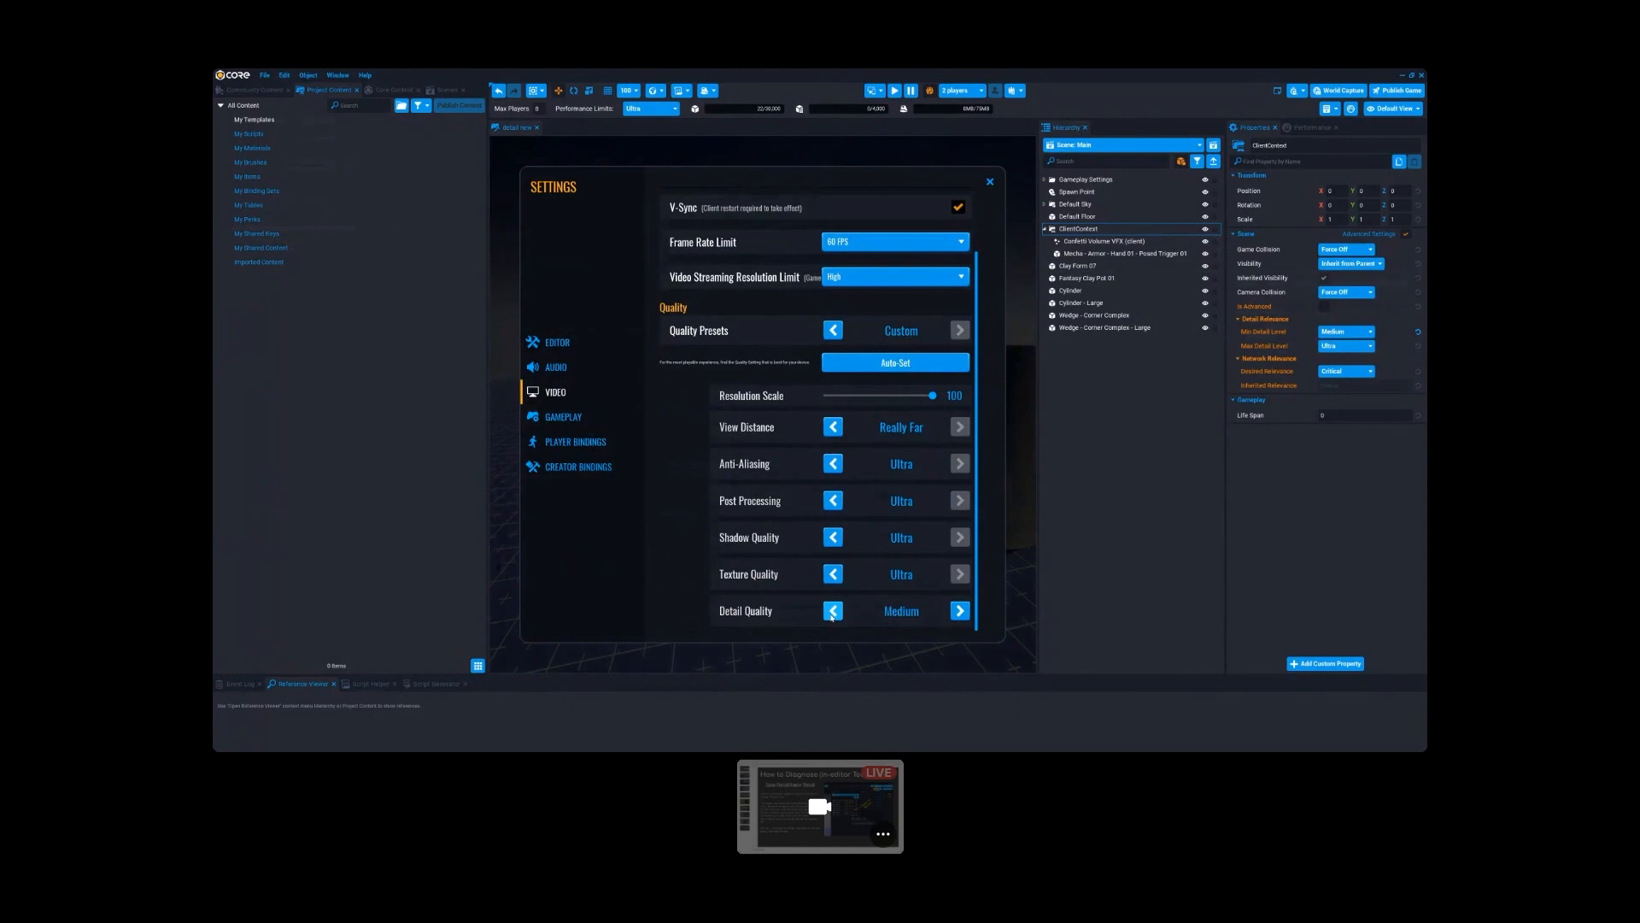
pyautogui.click(990, 184)
pyautogui.scroll(-3, 780, 447)
pyautogui.moveTo(780, 448)
pyautogui.mouseDown(button='right')
pyautogui.moveTo(812, 442)
pyautogui.moveTo(772, 439)
pyautogui.mouseUp(button='right')
pyautogui.press('w')
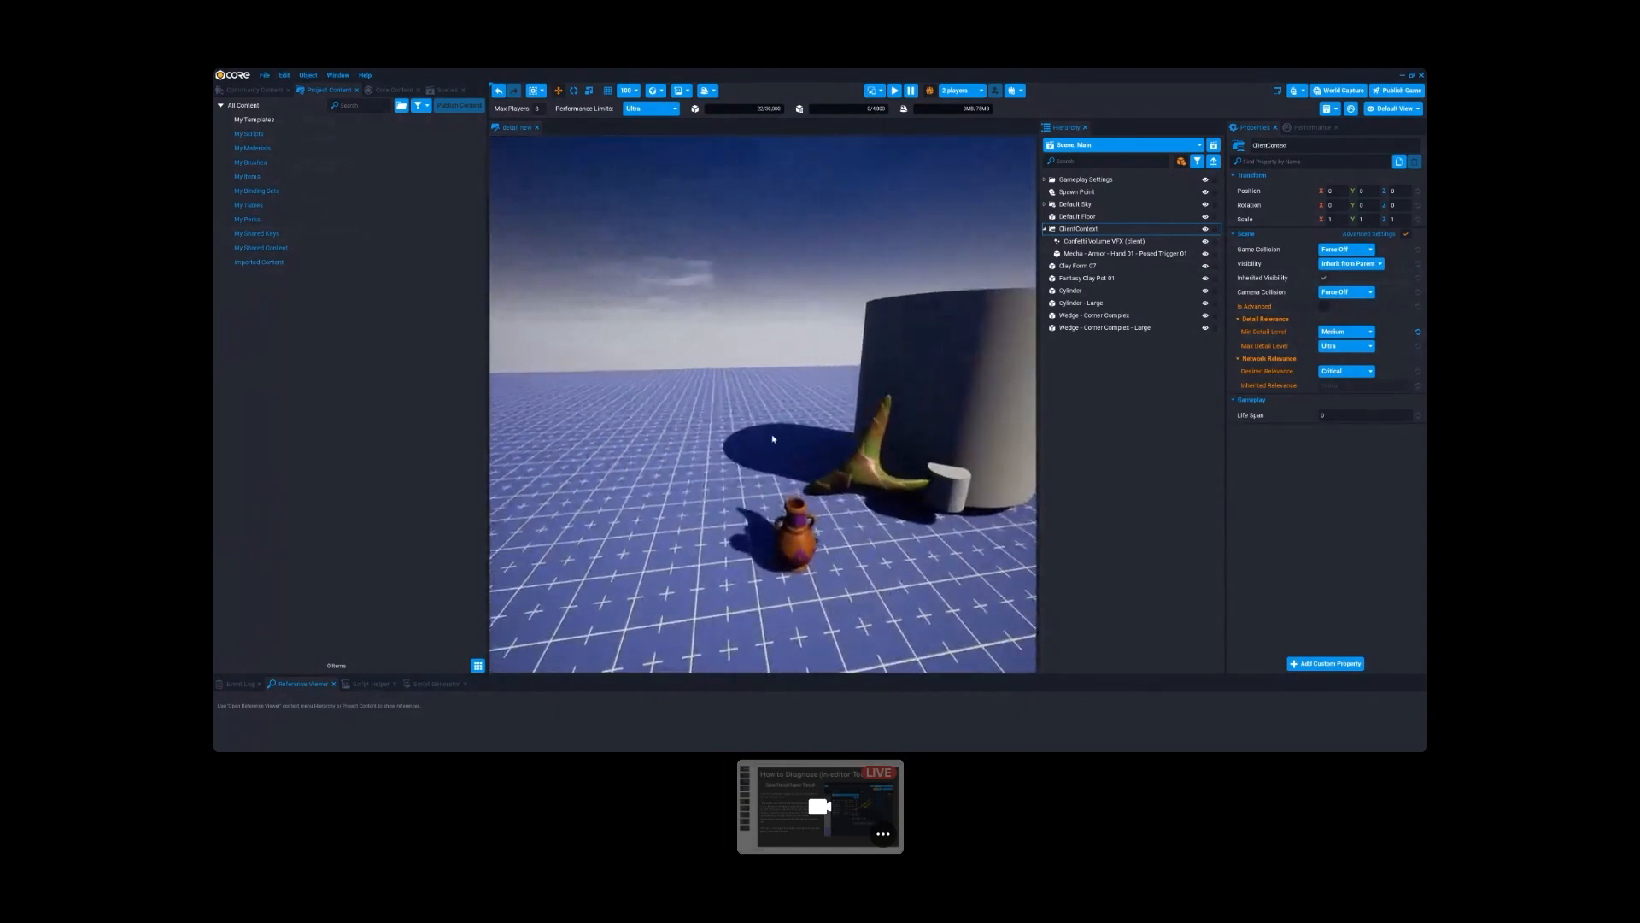
# - Reset the Min Detail Level of ClientContext to its default and set it back to Medium
pyautogui.click(1416, 332)
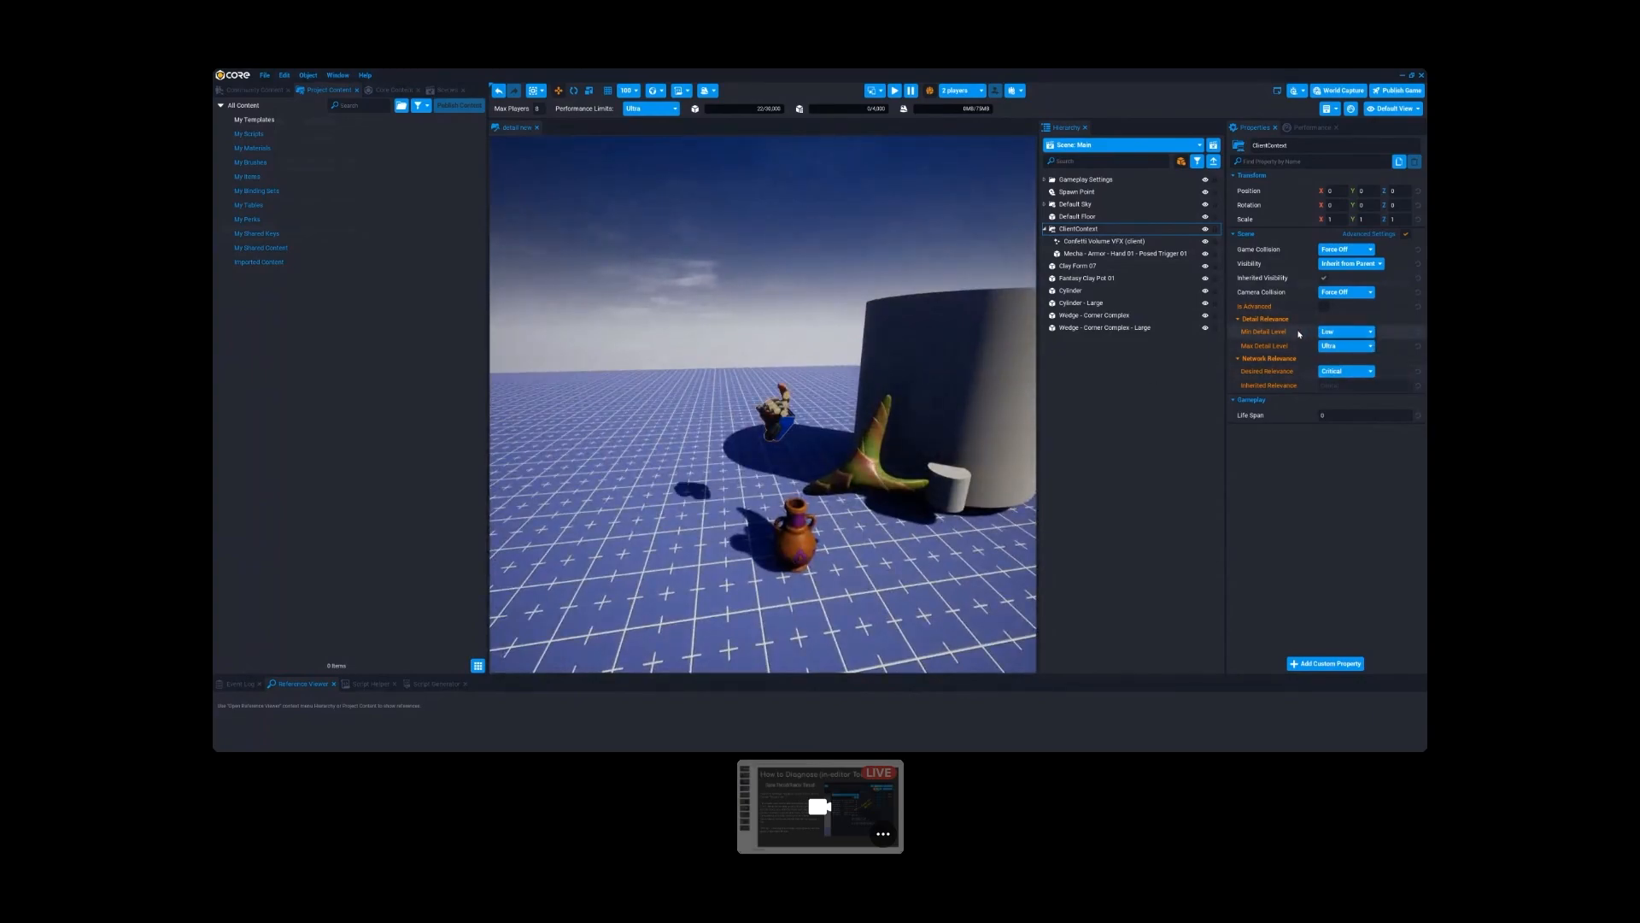
pyautogui.click(1348, 333)
pyautogui.click(1336, 355)
# - Inspect the mecha hand's area beside the cylinder and reset ClientContext's Min Detail Level to the default, Low
pyautogui.moveTo(806, 453); pyautogui.dragTo(791, 348, button='right')
pyautogui.moveTo(773, 516); pyautogui.dragTo(907, 387, button='right')
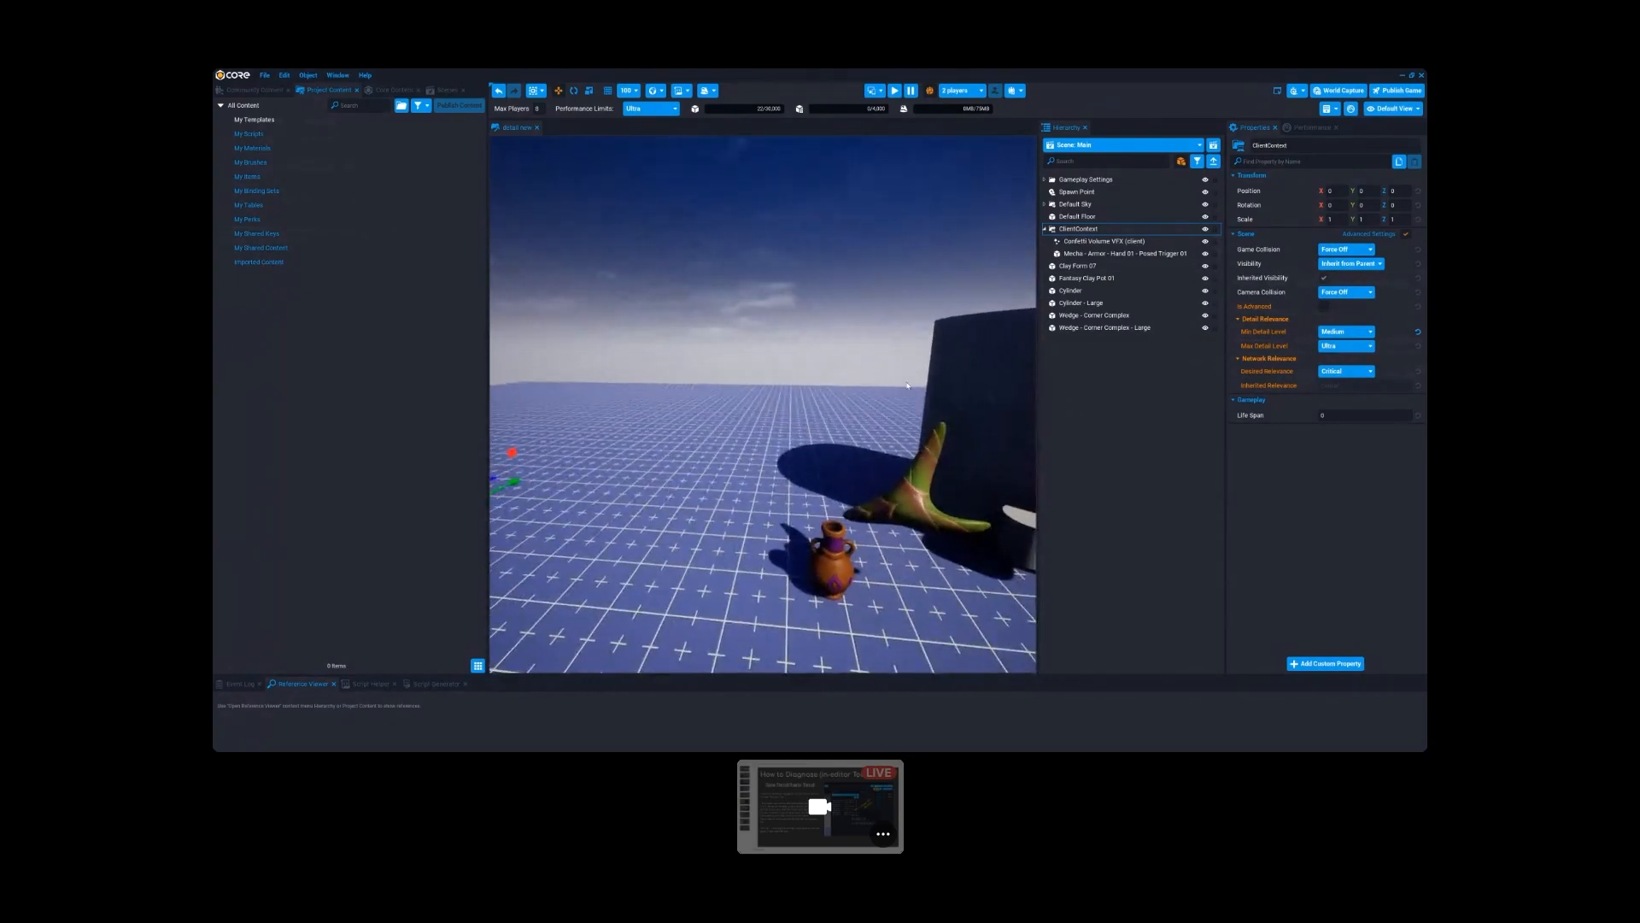
pyautogui.moveTo(807, 502); pyautogui.dragTo(850, 527, button='right')
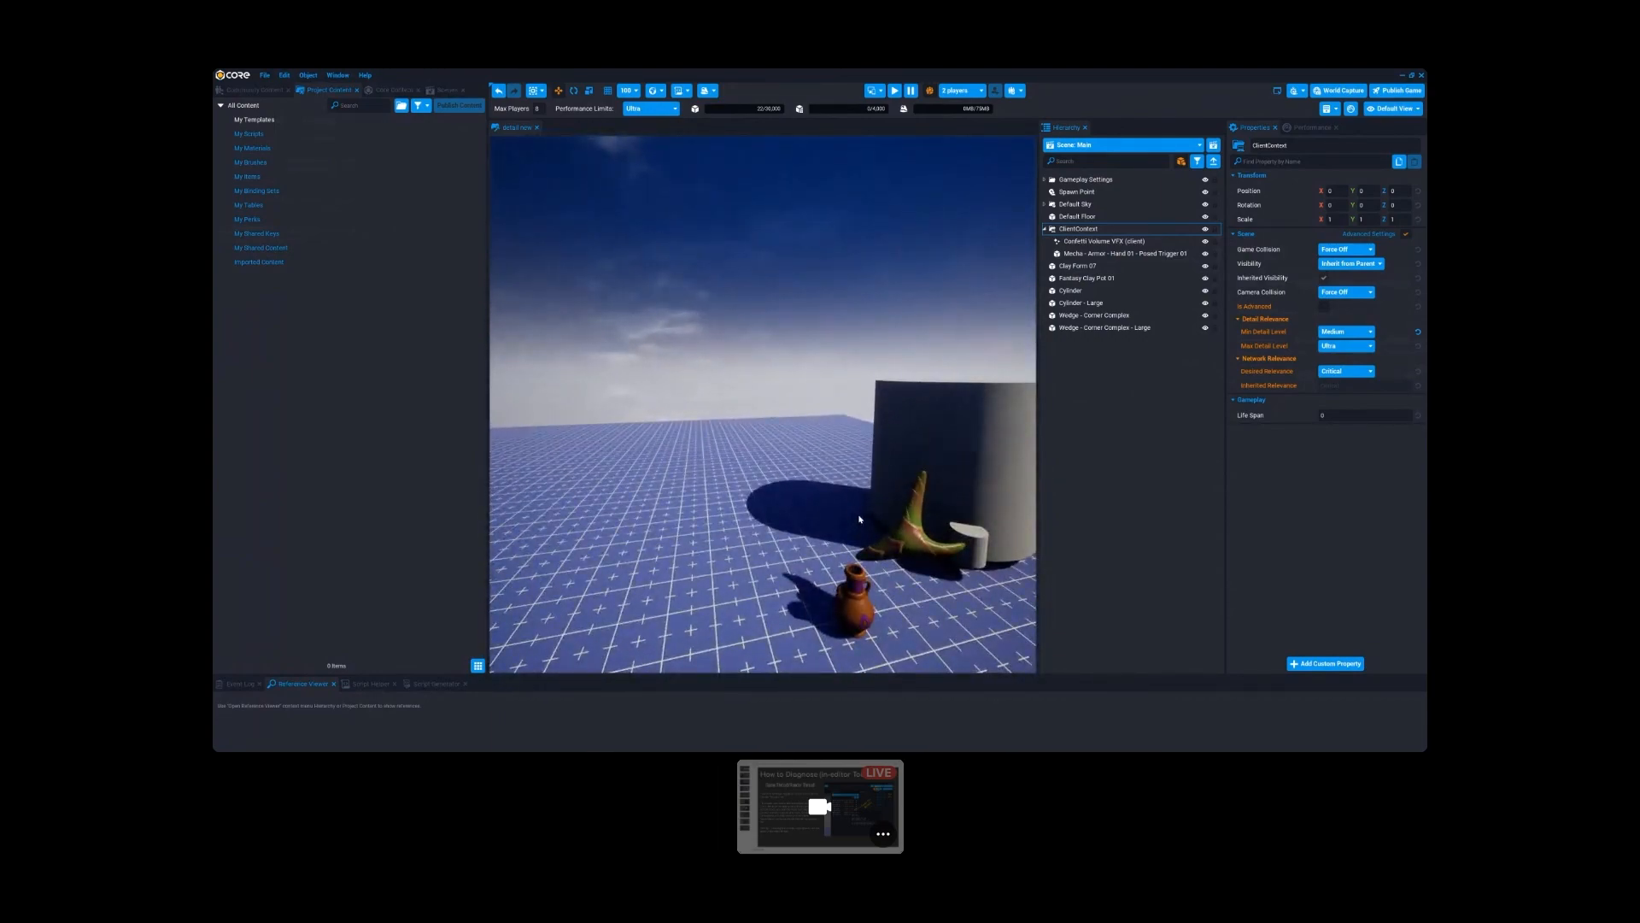
pyautogui.moveTo(684, 543); pyautogui.dragTo(852, 534, button='right')
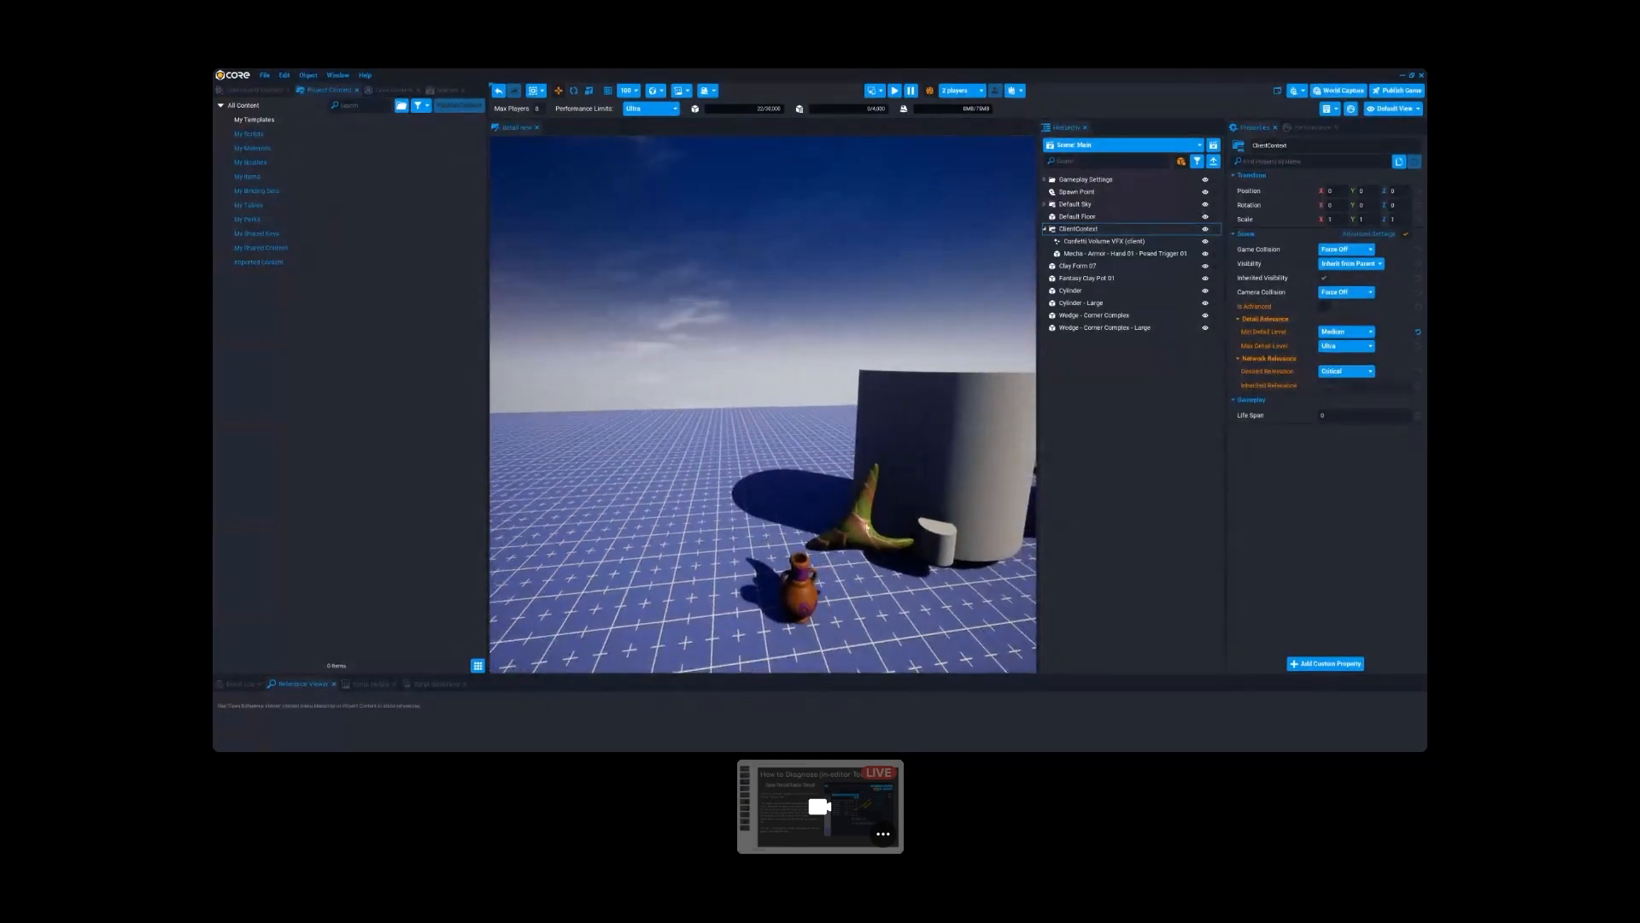
pyautogui.moveTo(721, 488); pyautogui.dragTo(830, 504, button='right')
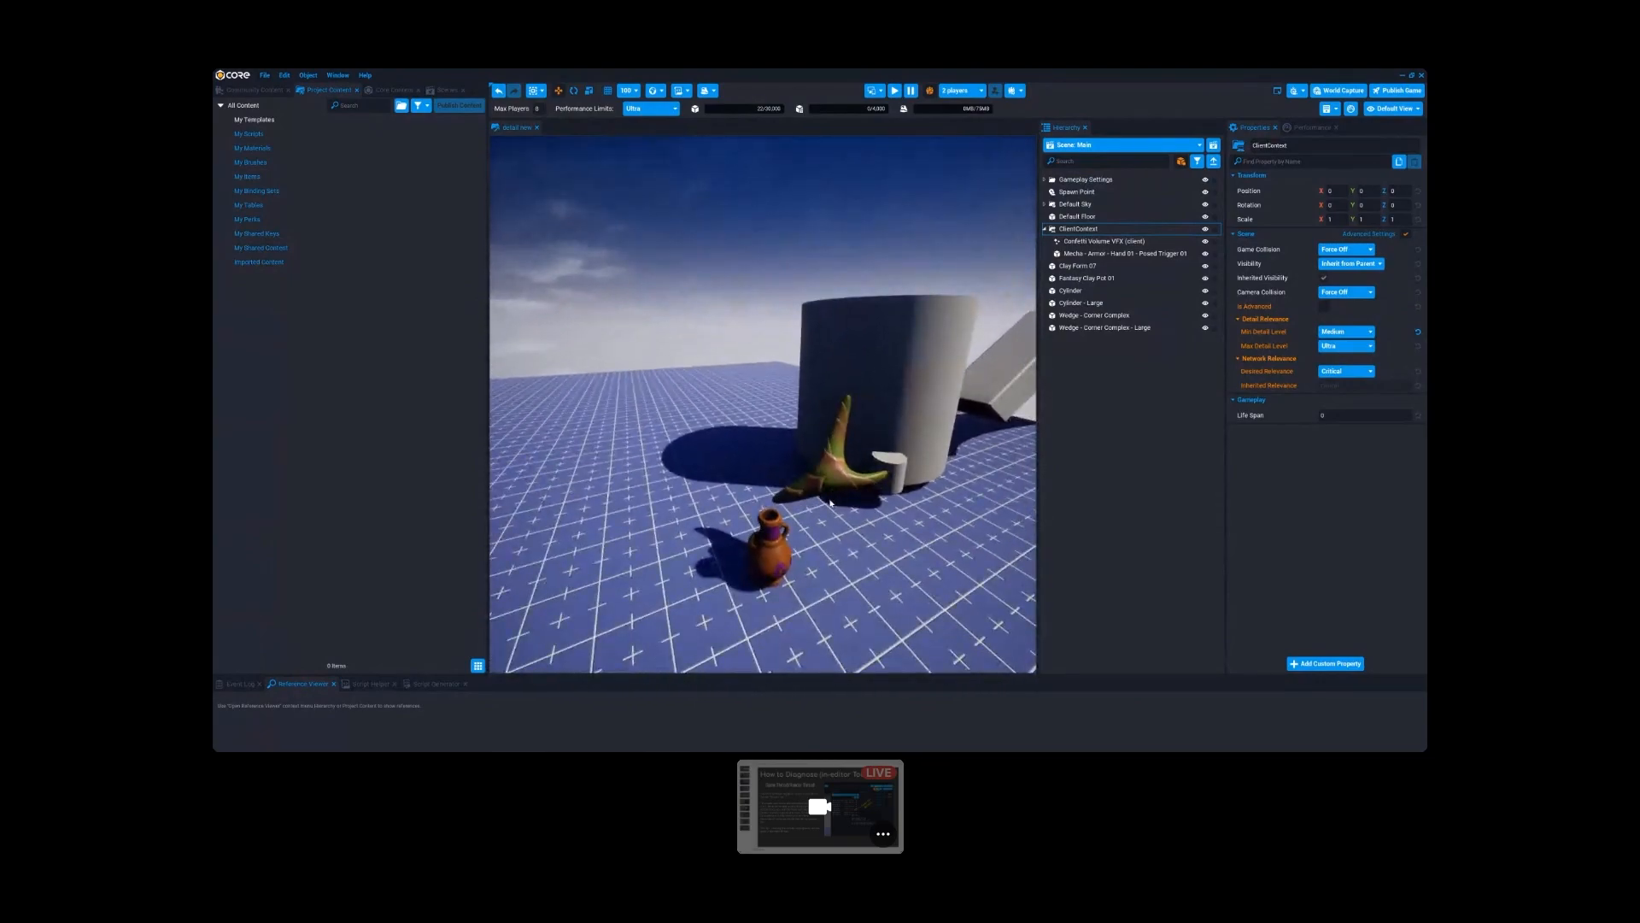
pyautogui.click(1418, 332)
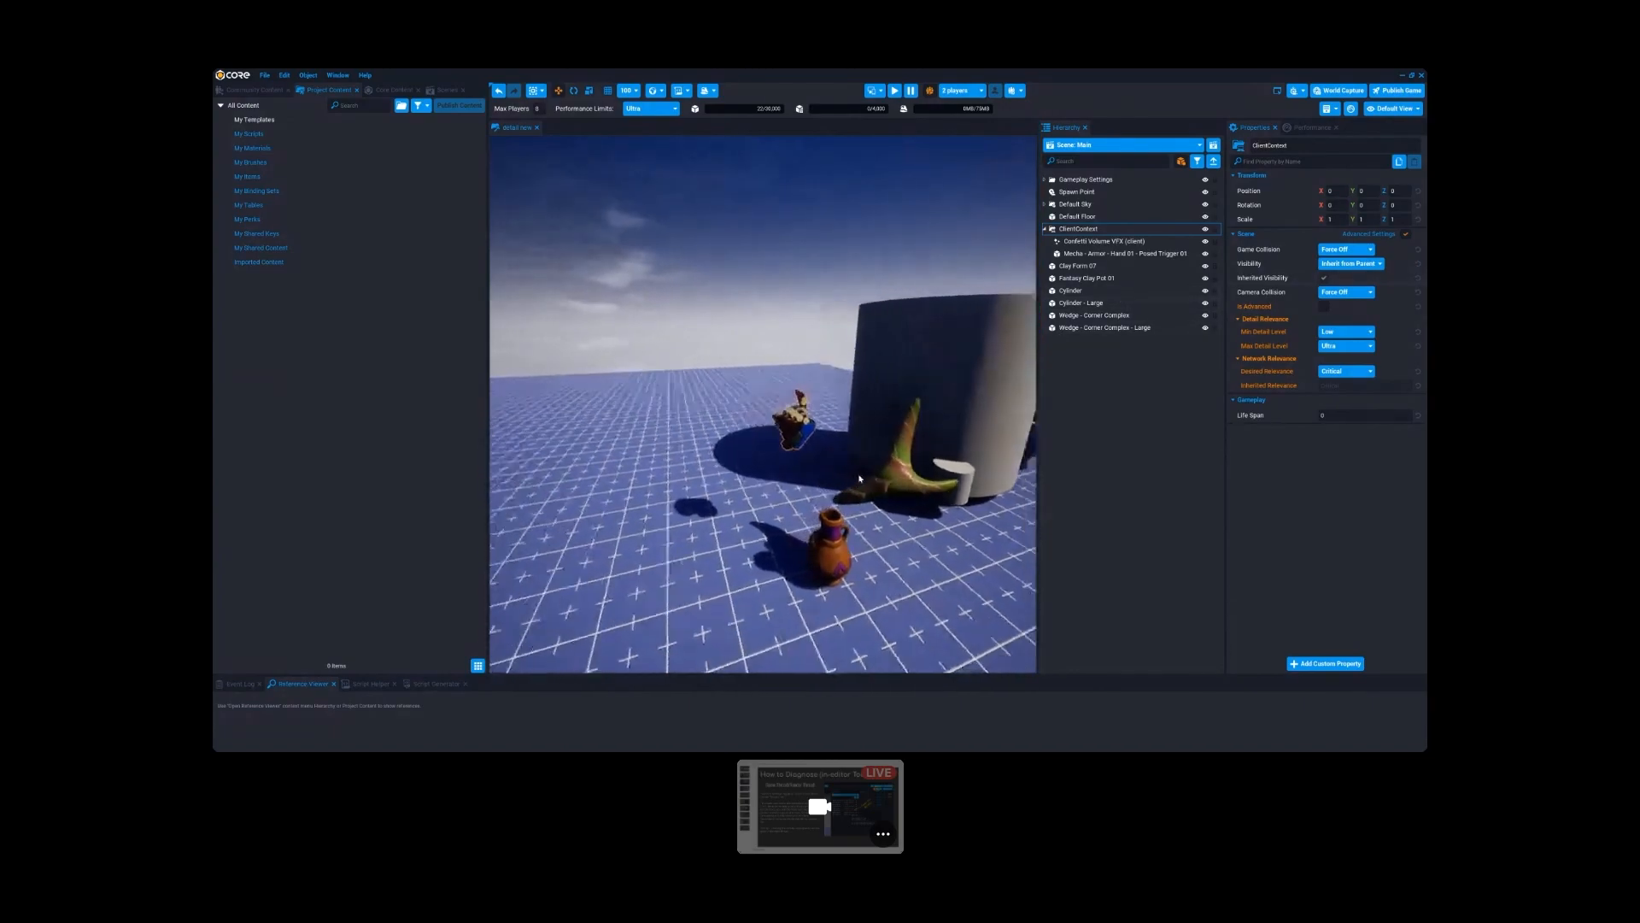
# - Collapse ClientContext in the hierarchy, leave its name unedited, and view the pots and large cylinder in the scene
pyautogui.click(1064, 230)
pyautogui.click(1046, 230)
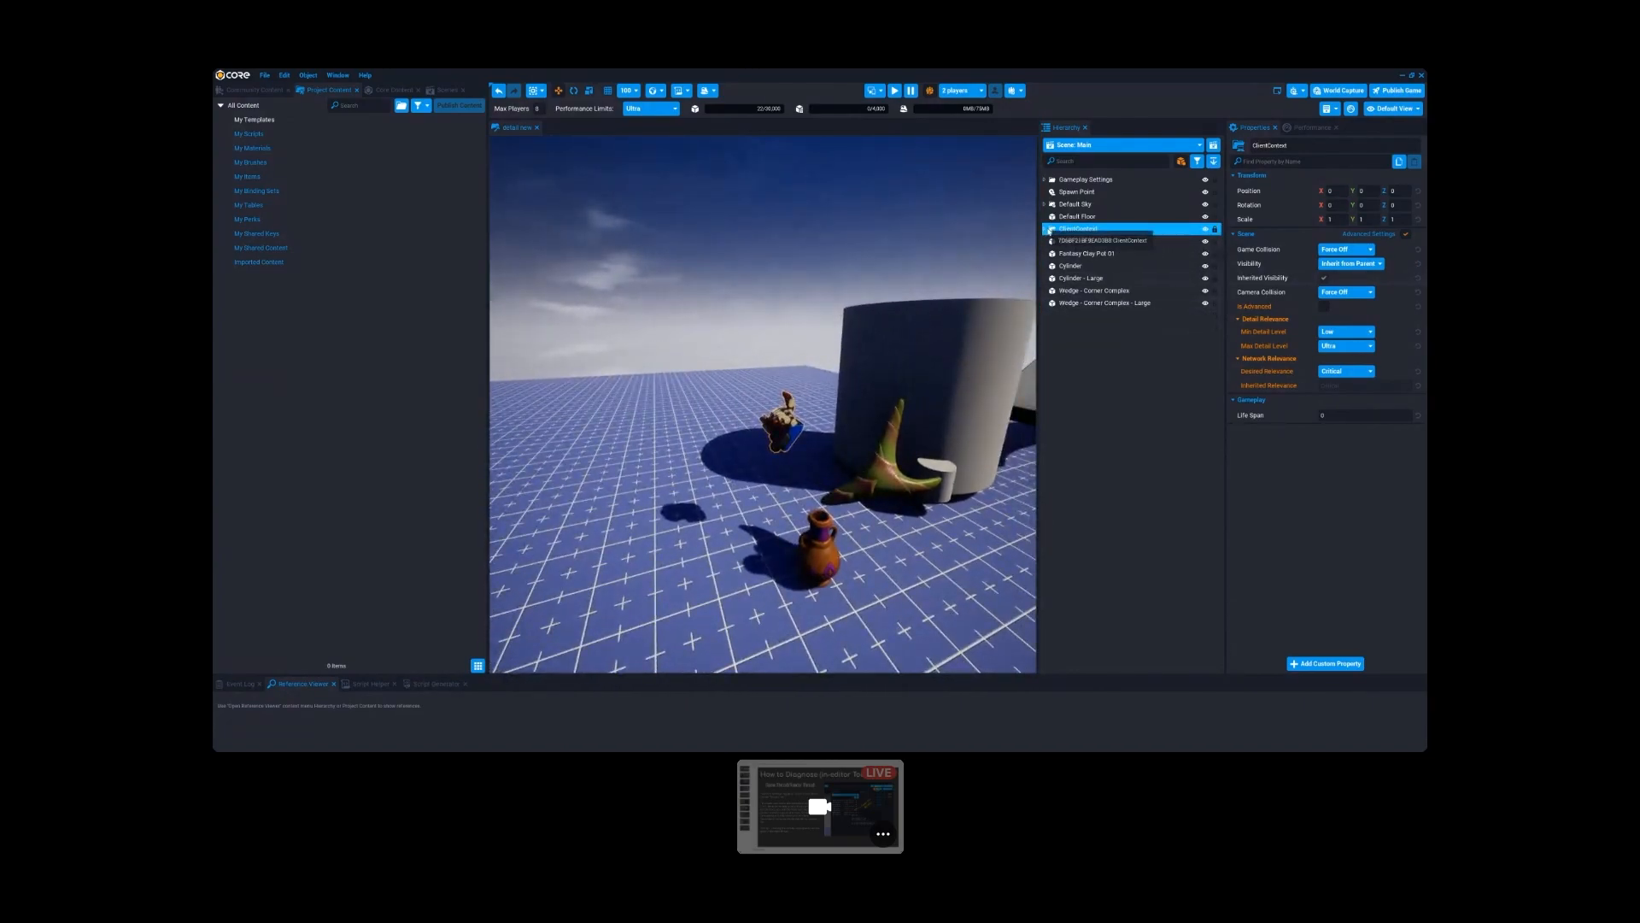
pyautogui.click(1100, 231)
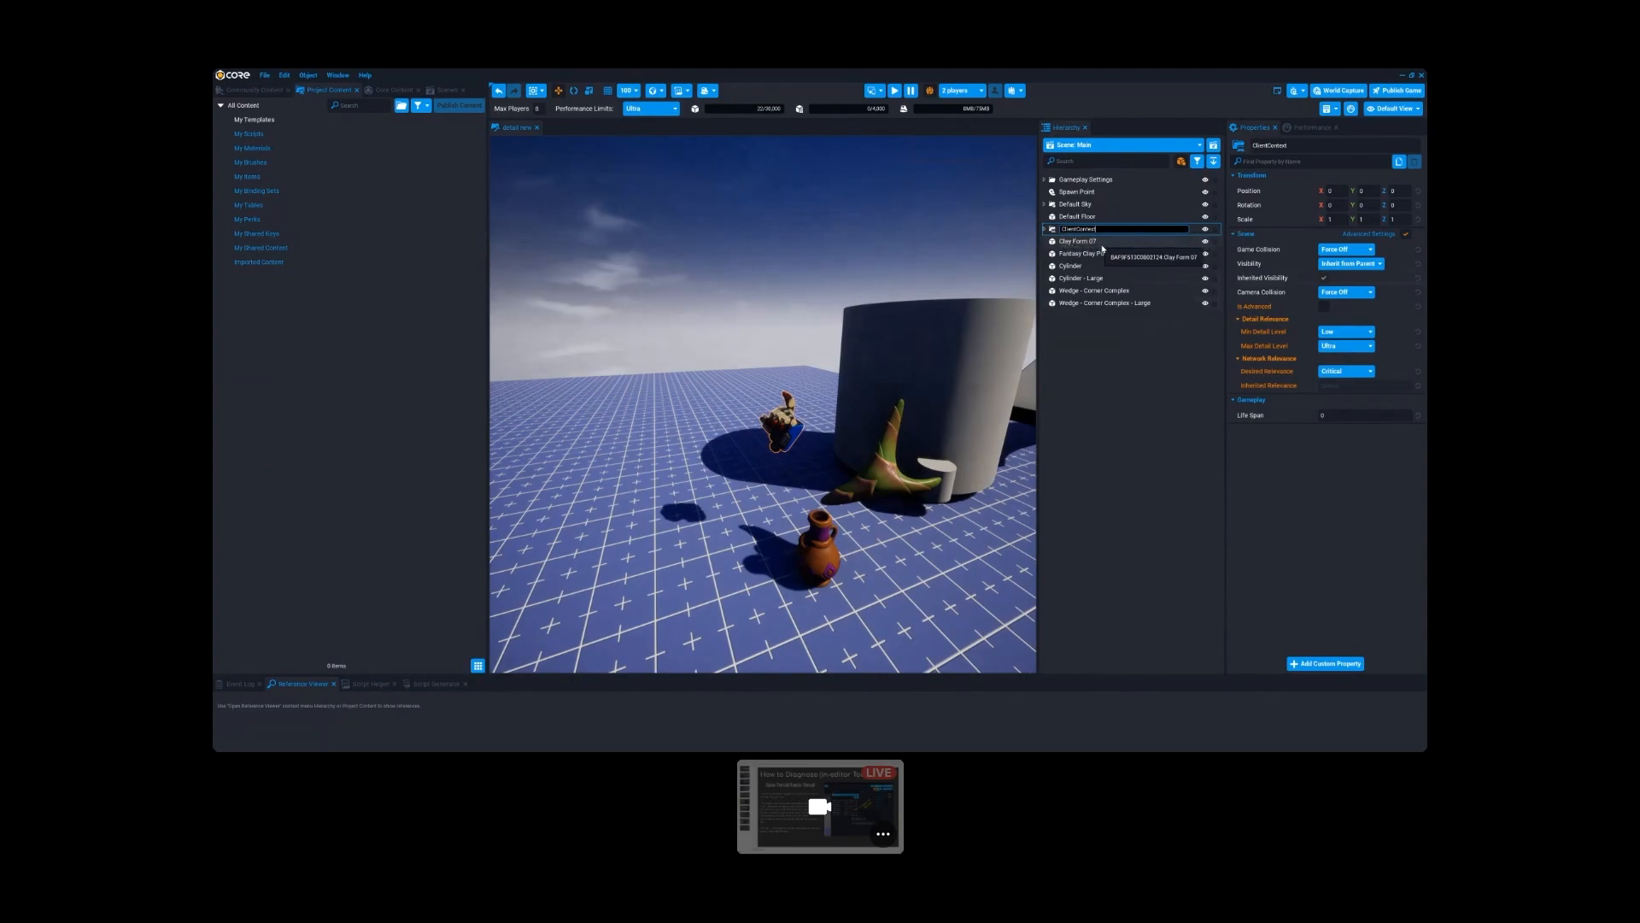
pyautogui.moveTo(880, 381); pyautogui.dragTo(935, 468, button='right')
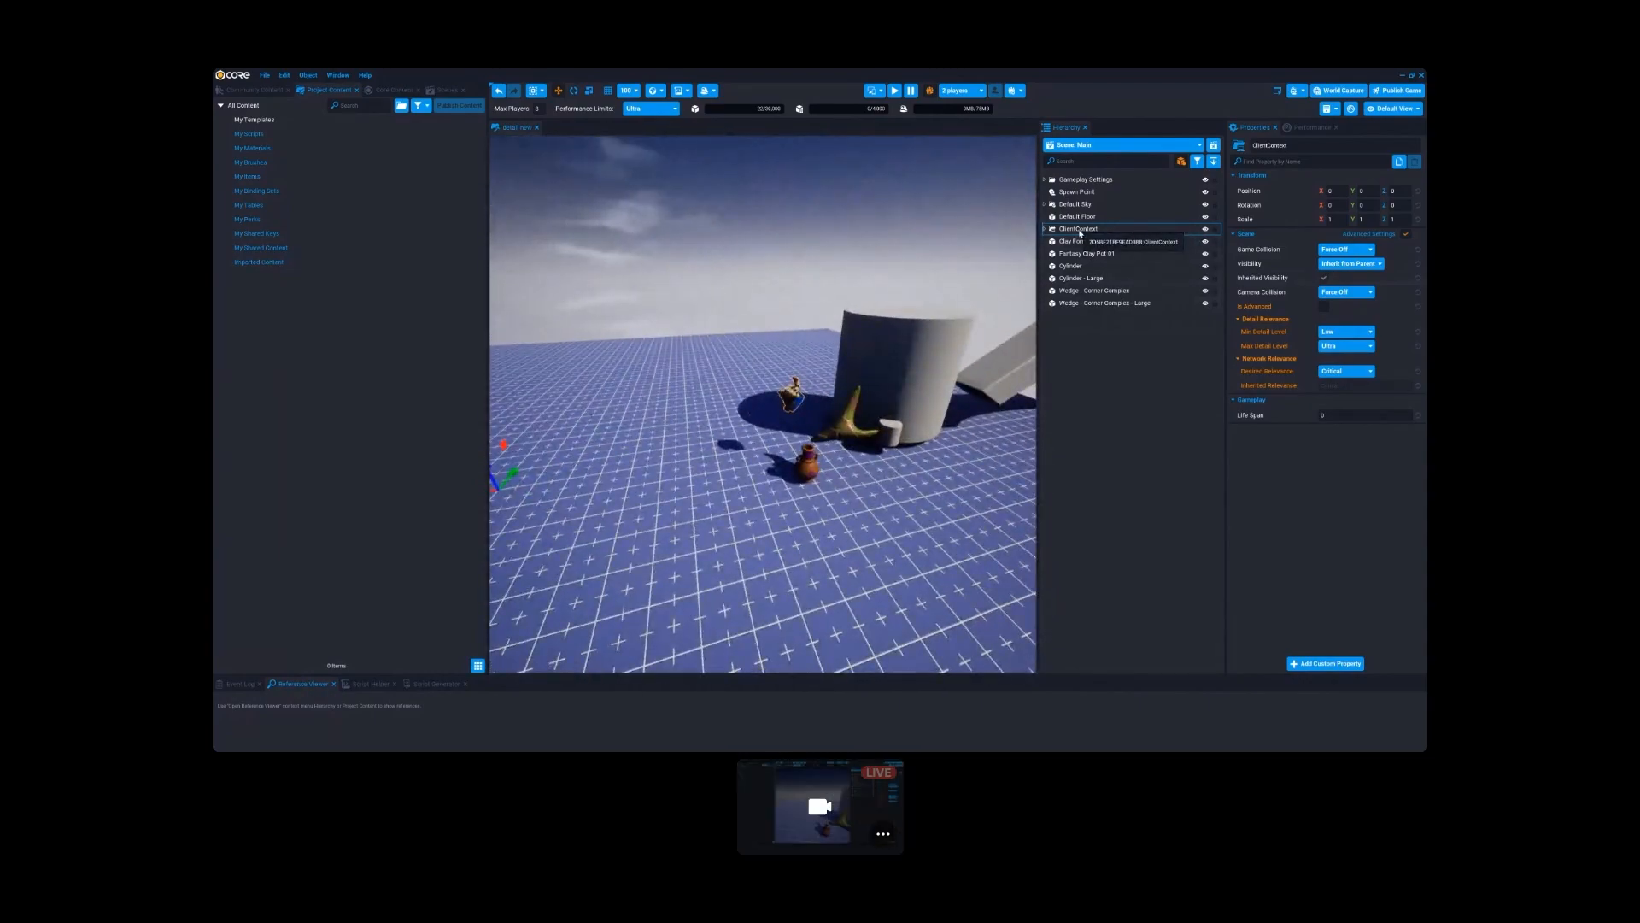
pyautogui.moveTo(786, 446); pyautogui.dragTo(796, 430, button='right')
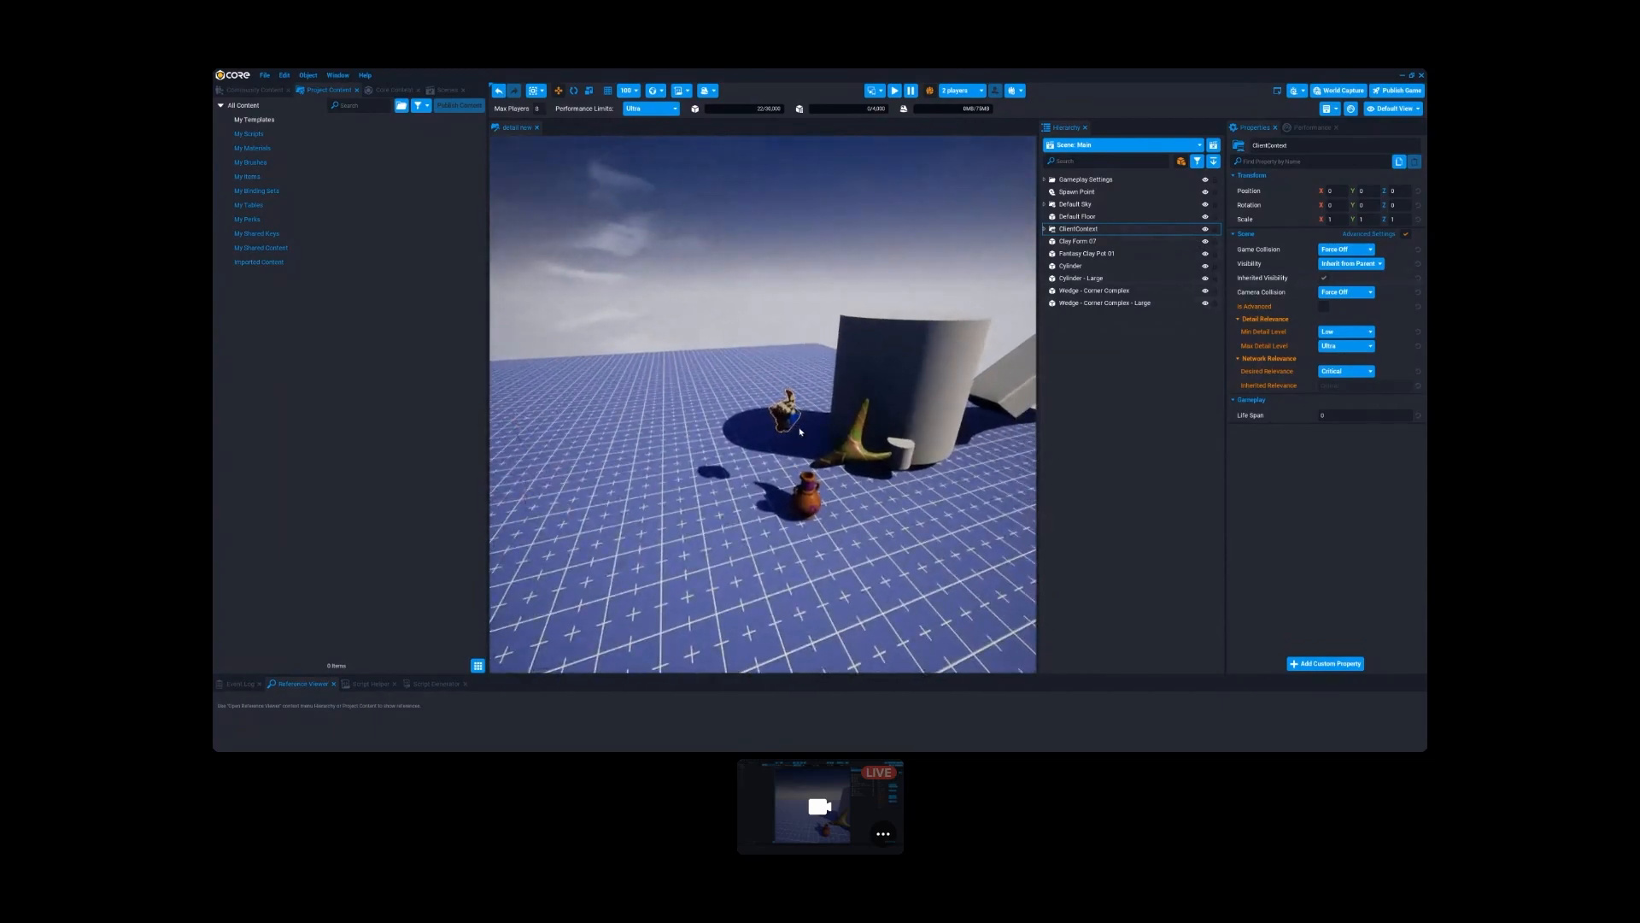
pyautogui.scroll(2, 766, 414)
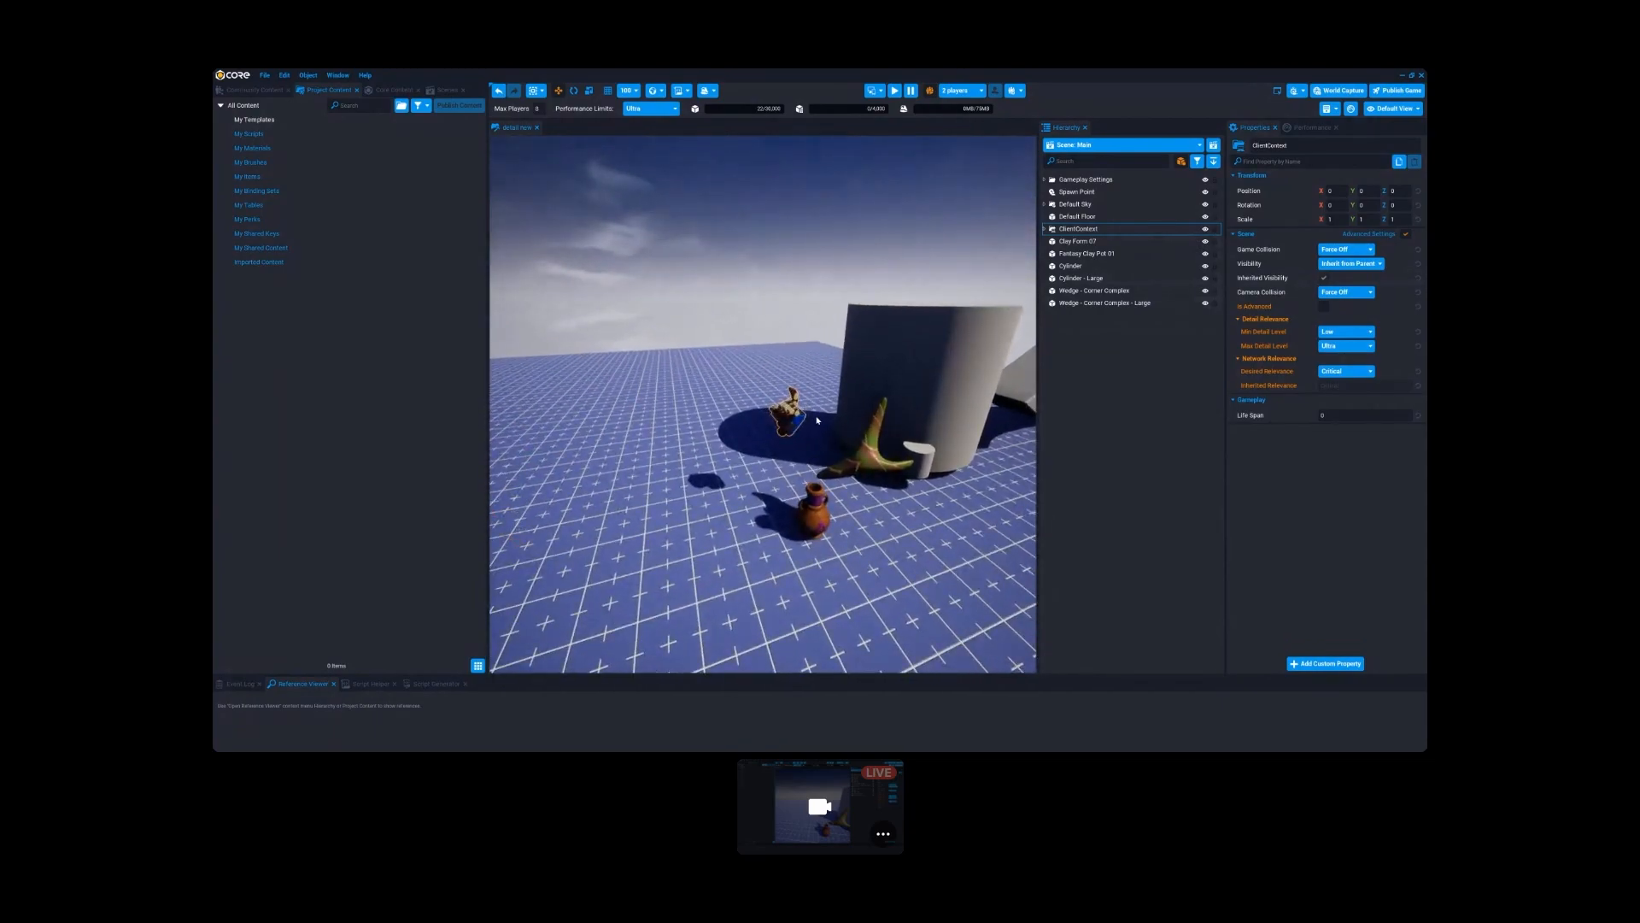
# - Switch to the Google Slides presentation in Firefox showing the in-editor diagnosis slide on Triangles & Draw Calls
pyautogui.press('super')
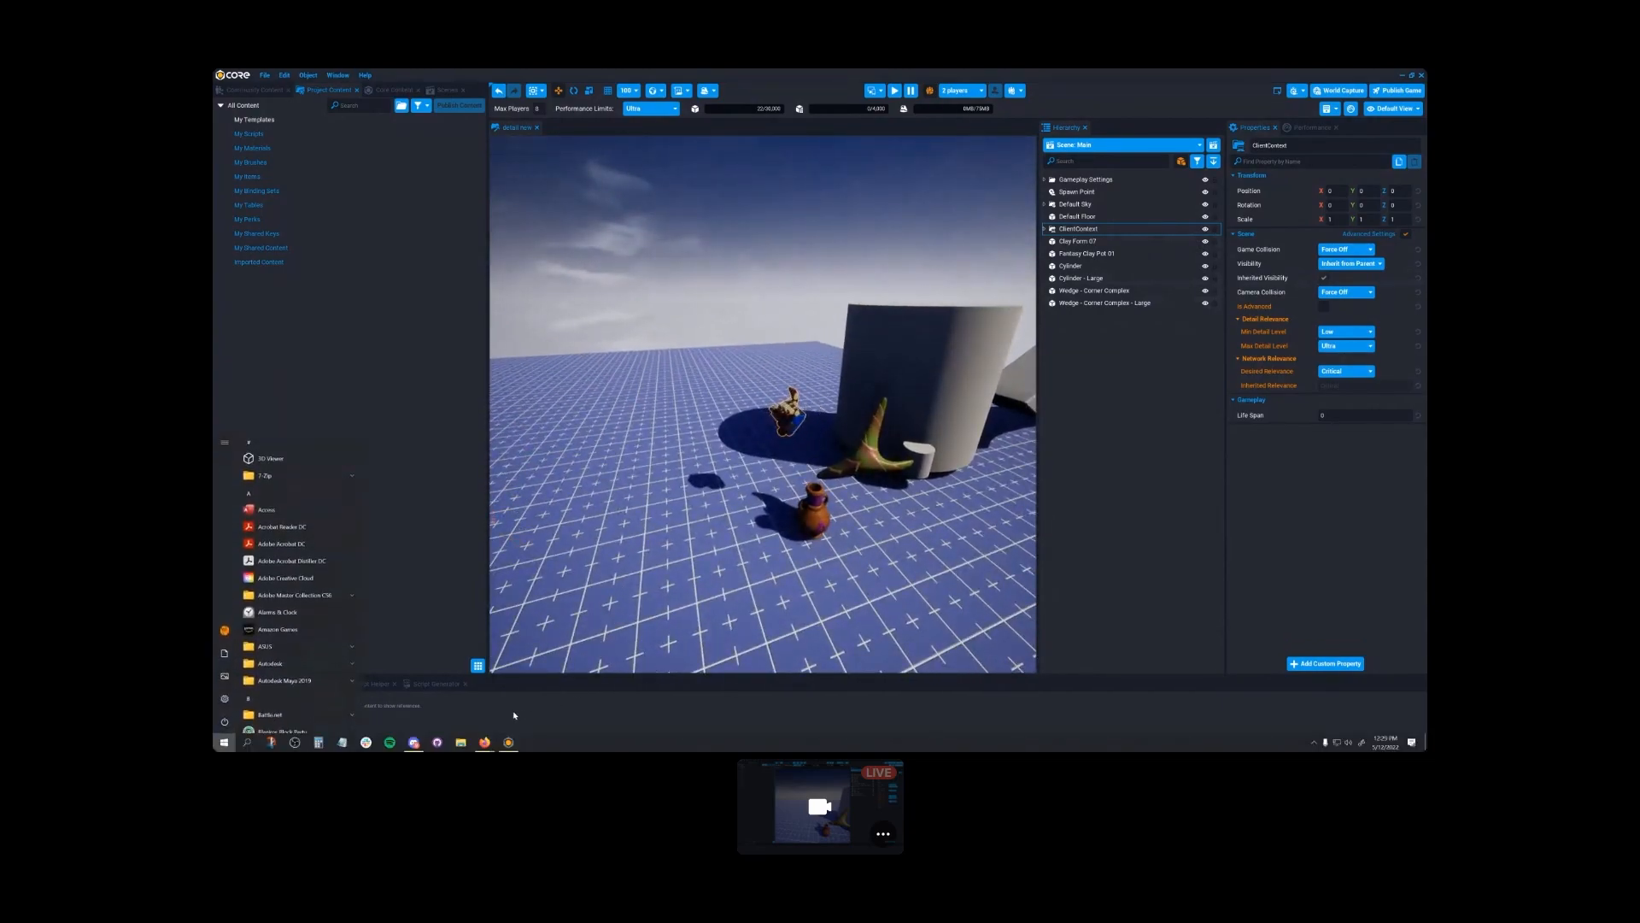
pyautogui.moveTo(484, 741)
pyautogui.click(545, 668)
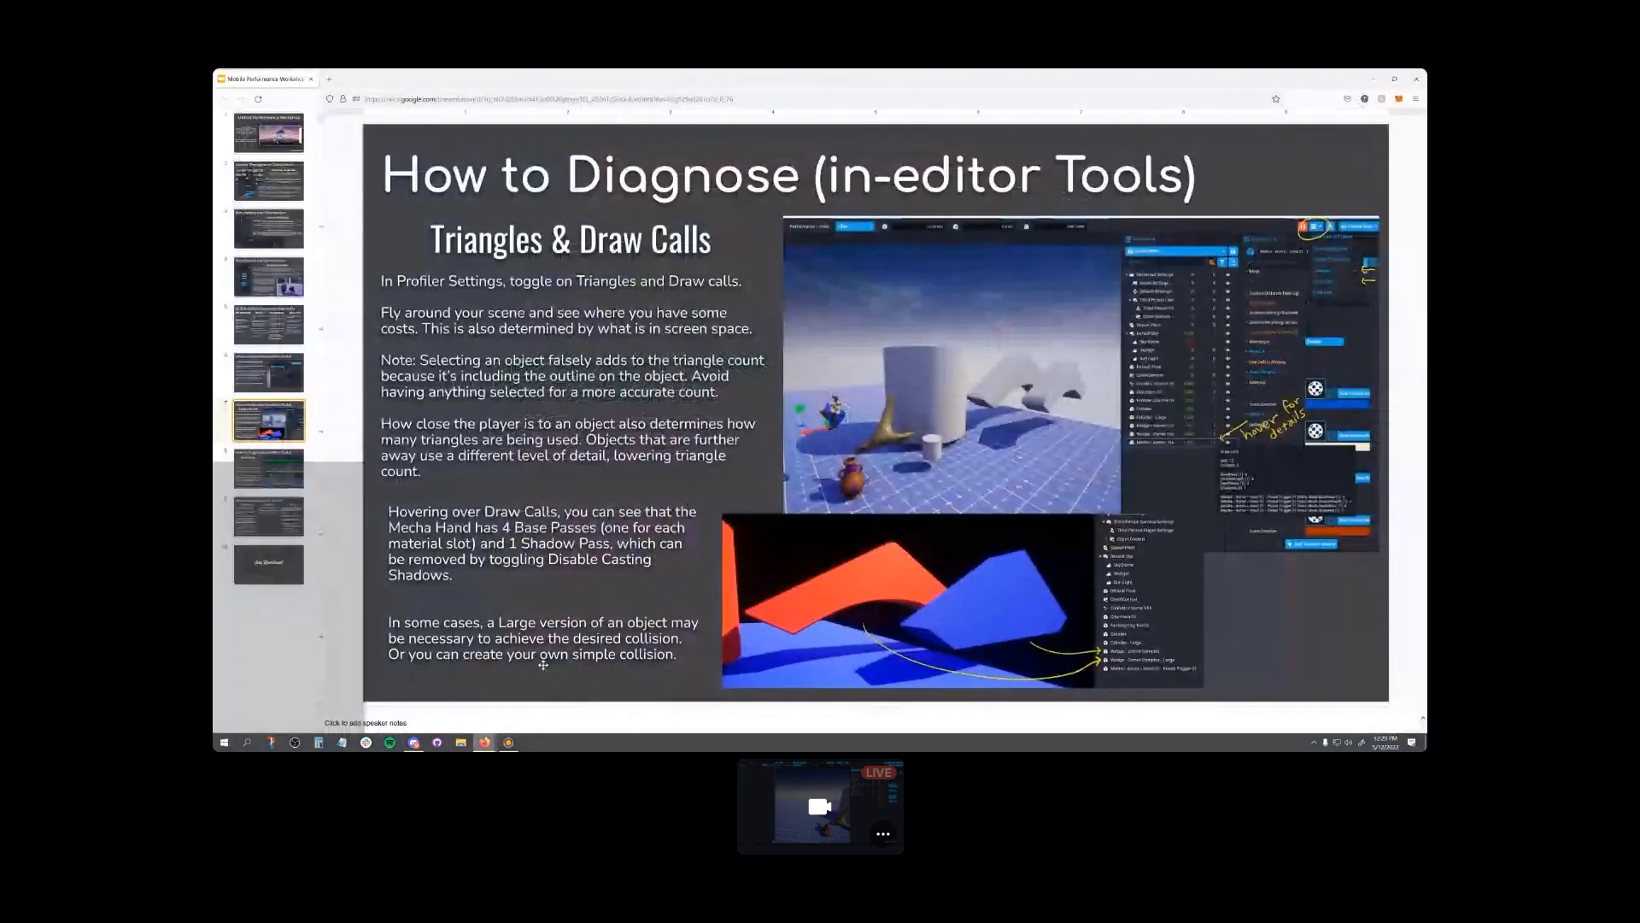
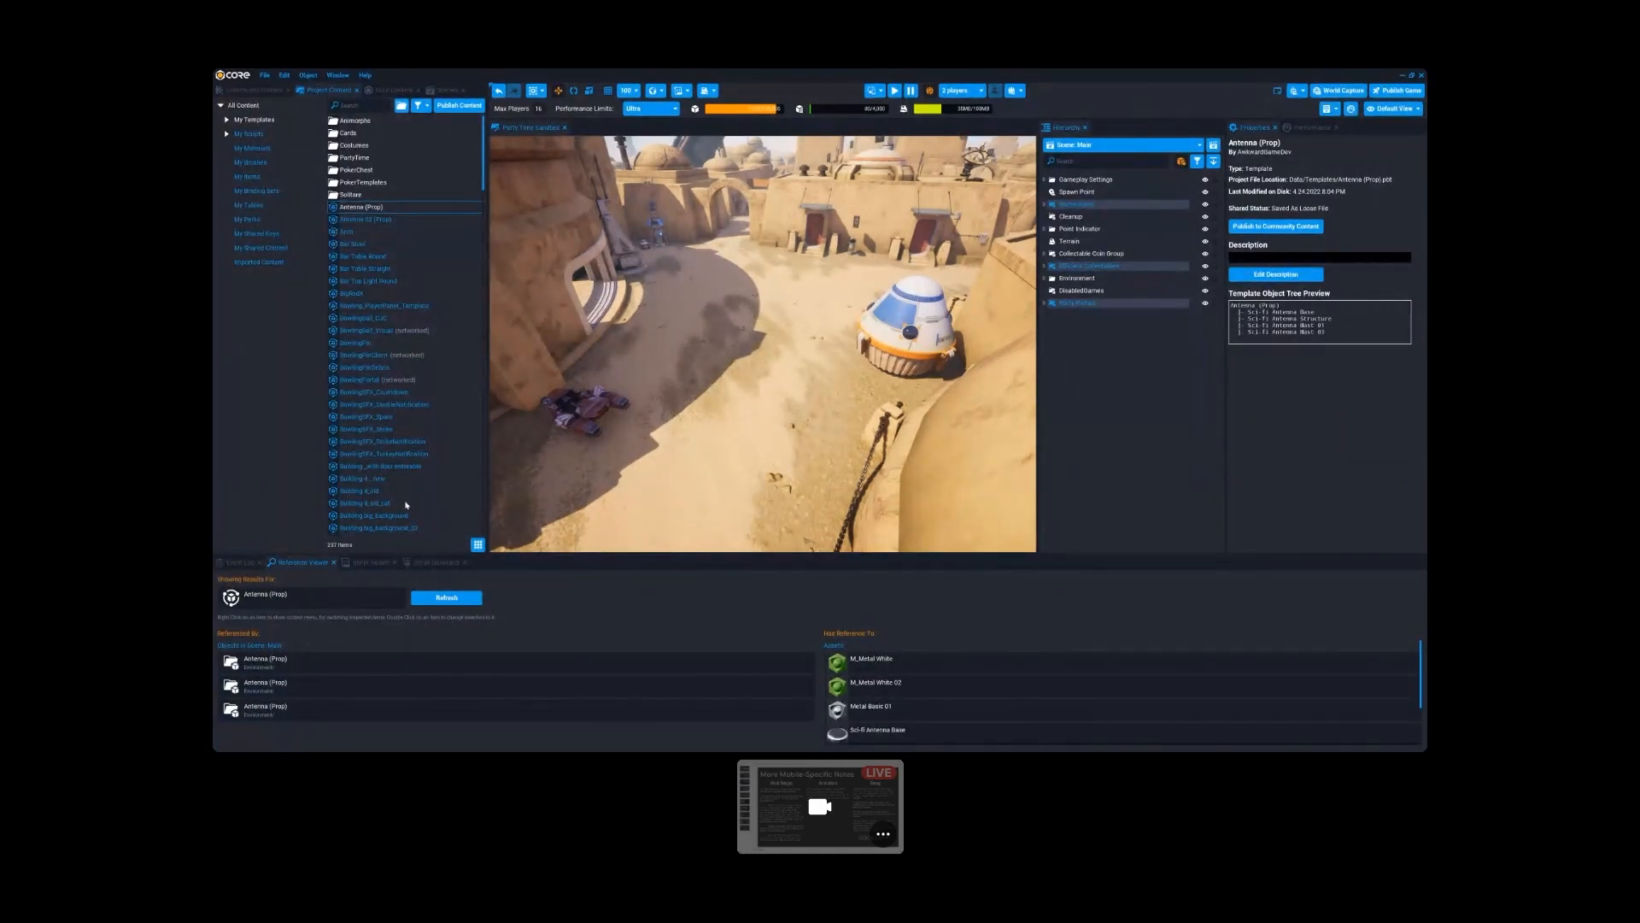
# - Look up the references of the Antenna 02 (Prop) and Arch templates in the Reference Viewer
pyautogui.rightClick(367, 219)
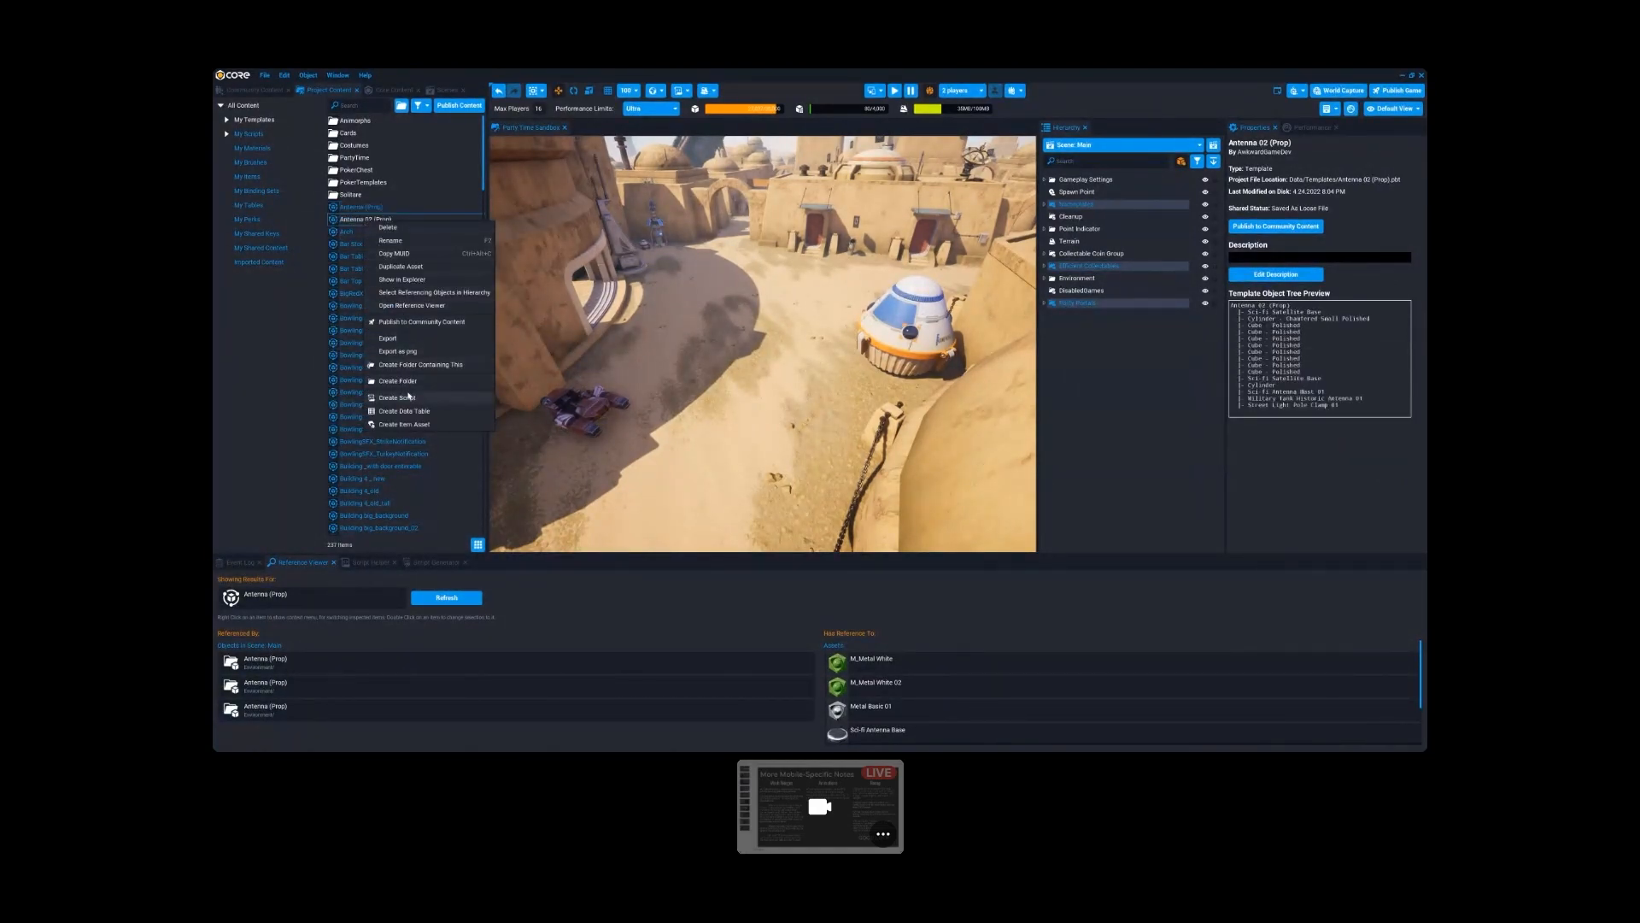
pyautogui.click(394, 307)
pyautogui.rightClick(346, 231)
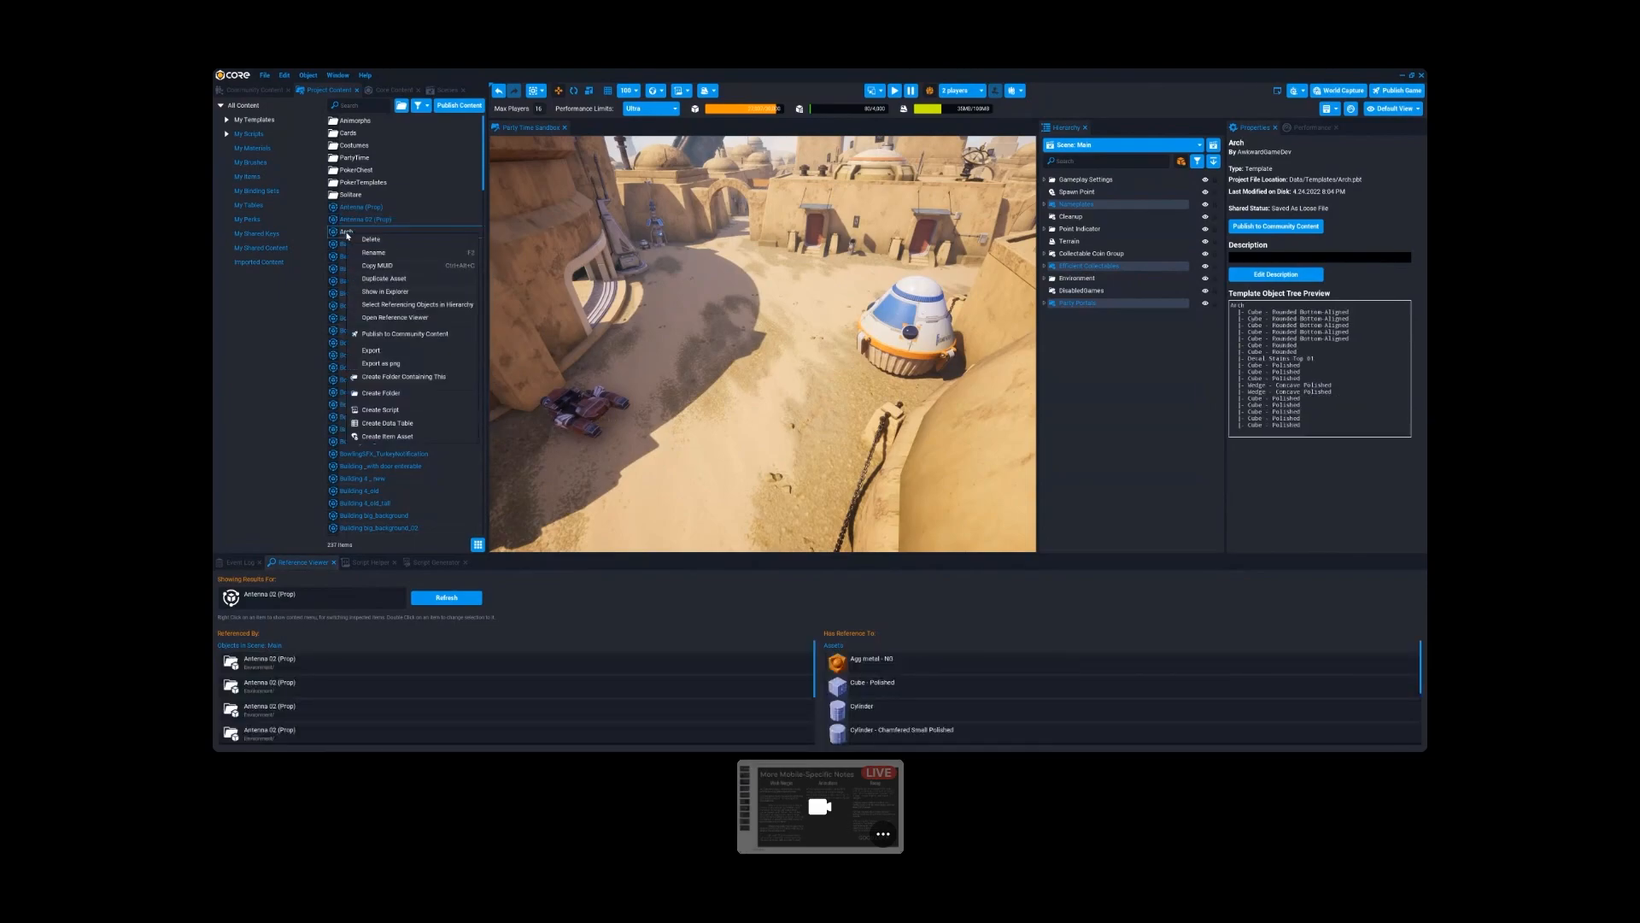
pyautogui.click(396, 320)
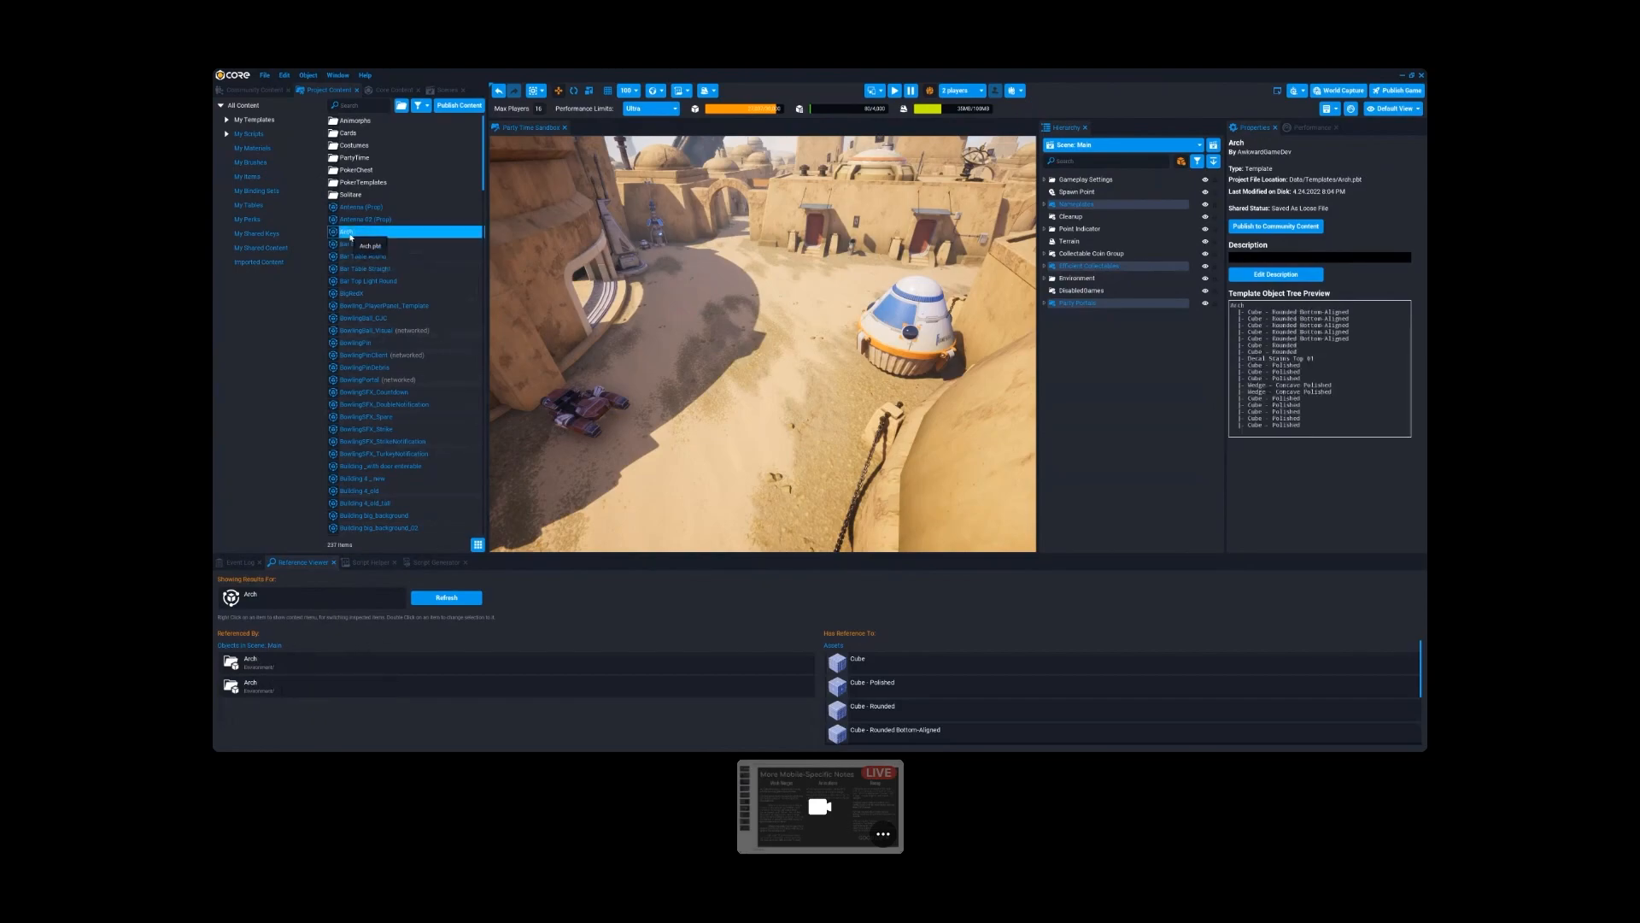
# - Try deleting the Arch and Bar Stool templates to check their usage in the scene, declining both deletions
pyautogui.press('Delete')
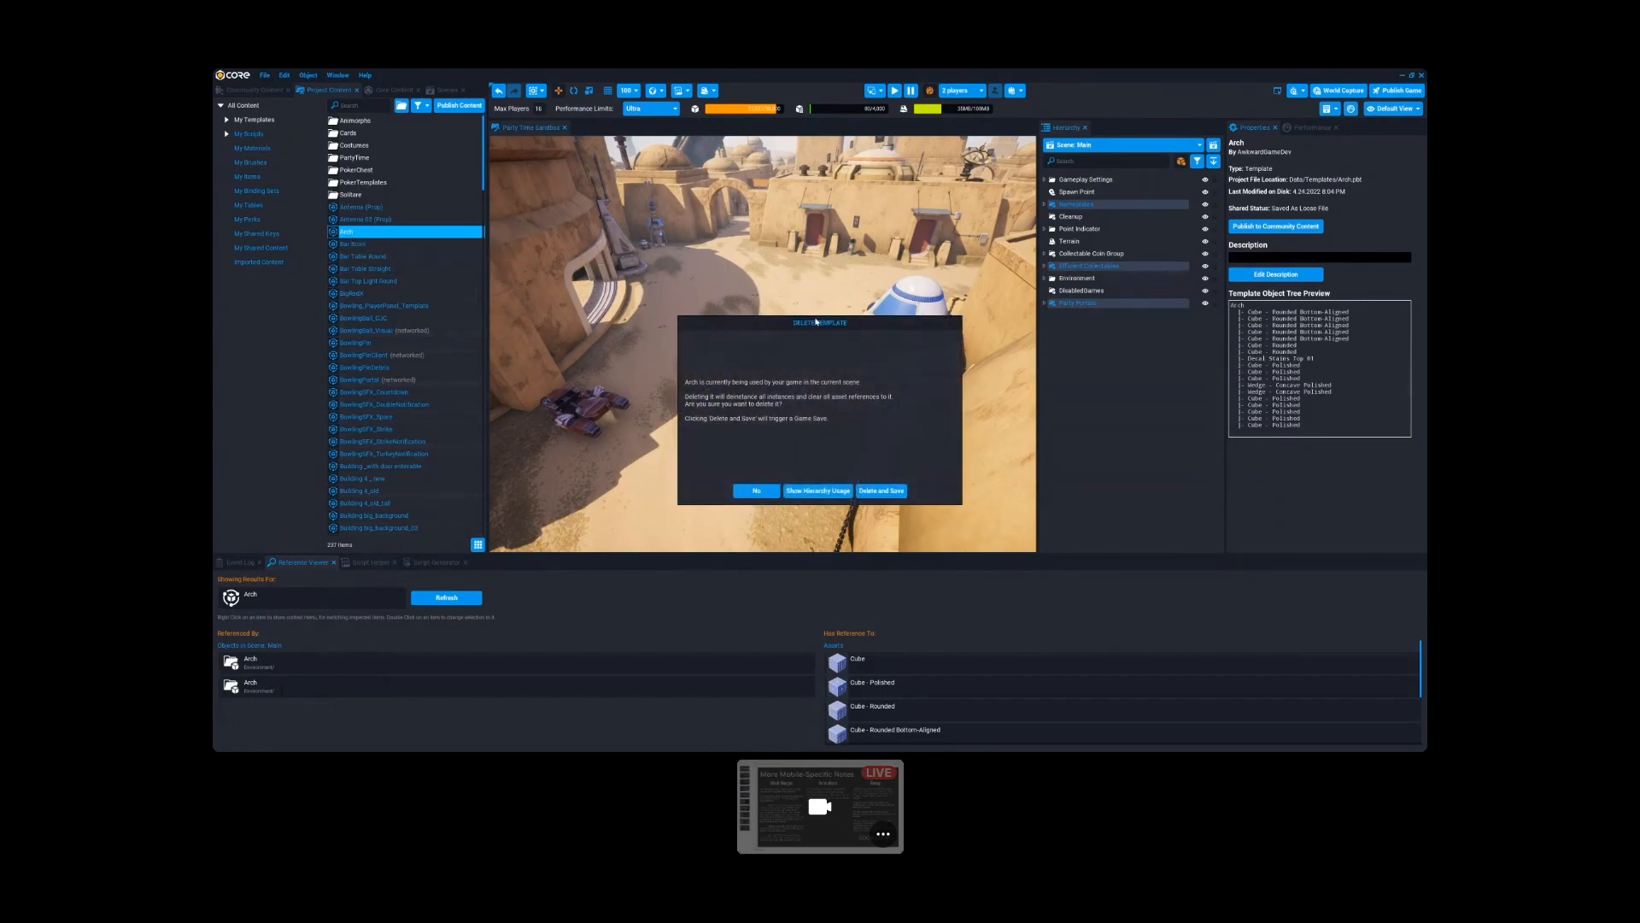
pyautogui.click(757, 491)
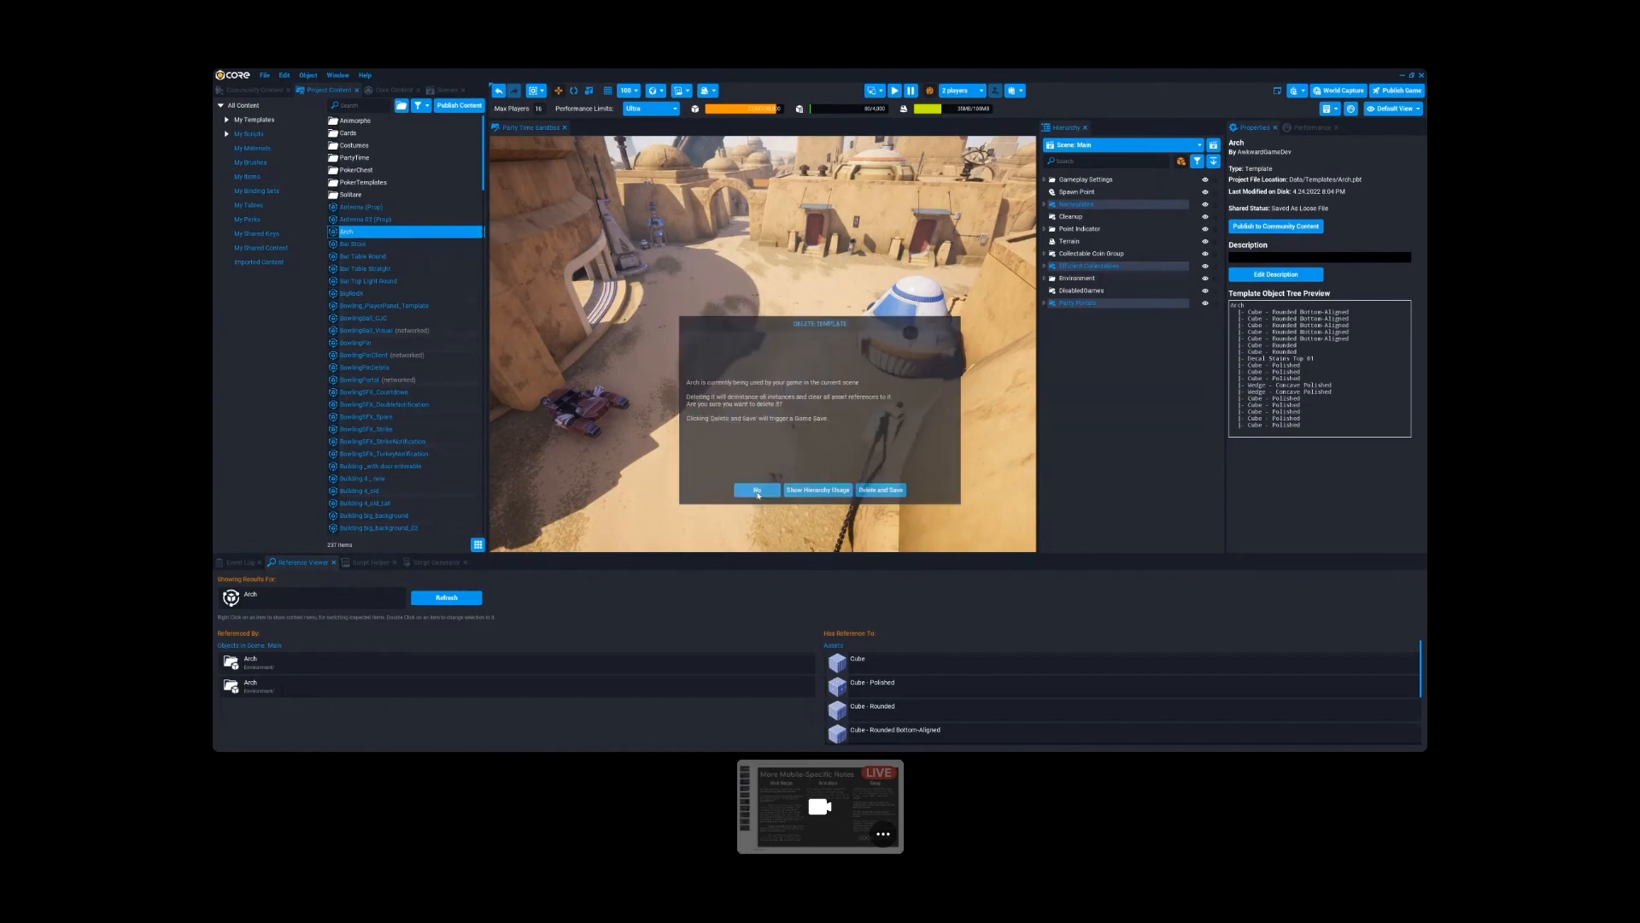
pyautogui.click(373, 244)
pyautogui.press('Delete')
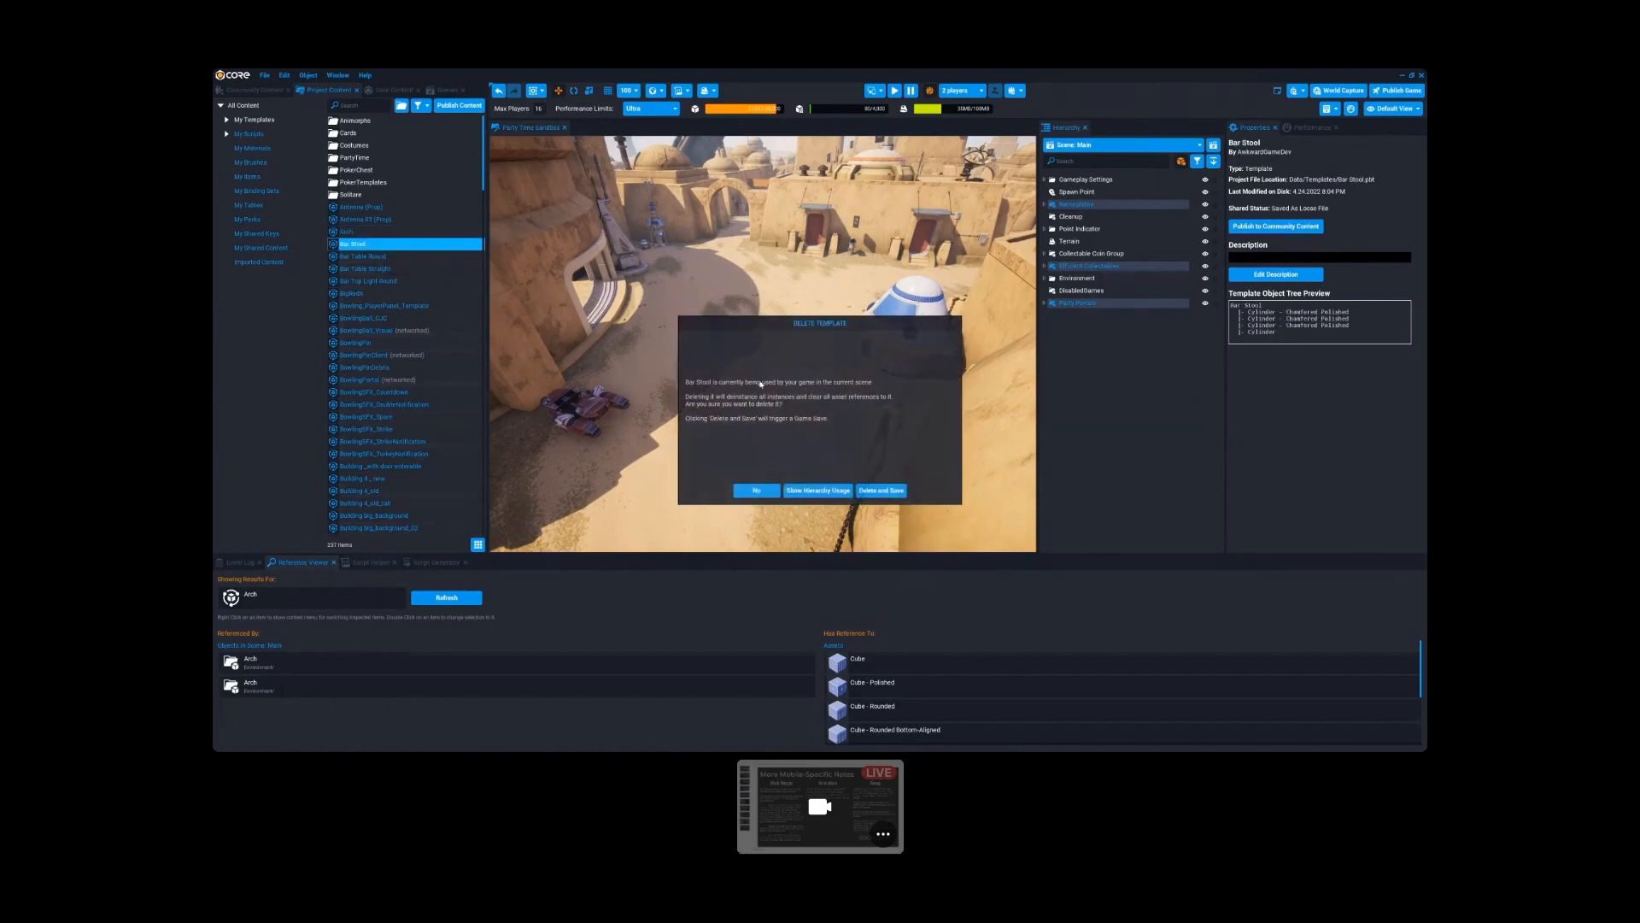
pyautogui.click(757, 489)
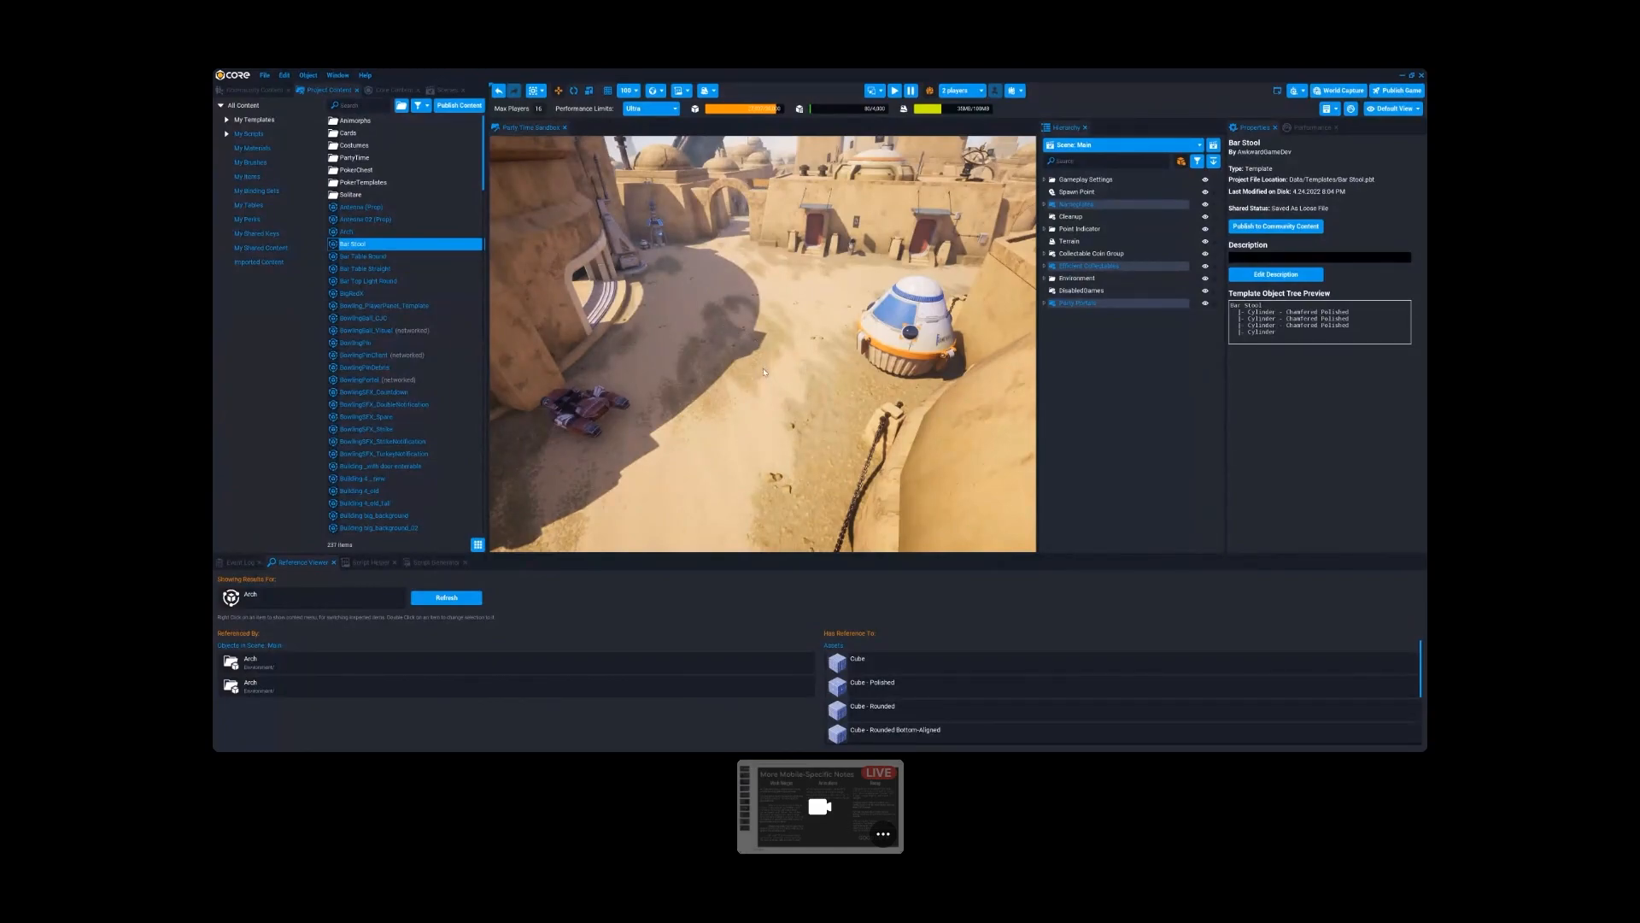
# - Approach the tower prop with solar panels and inspect its Cube - Chamfered Large and Sci-fi Satellite Arm parts
pyautogui.moveTo(764, 372); pyautogui.dragTo(809, 463, button='right')
pyautogui.press('w')
pyautogui.click(776, 344)
pyautogui.moveTo(777, 344); pyautogui.dragTo(879, 440, button='right')
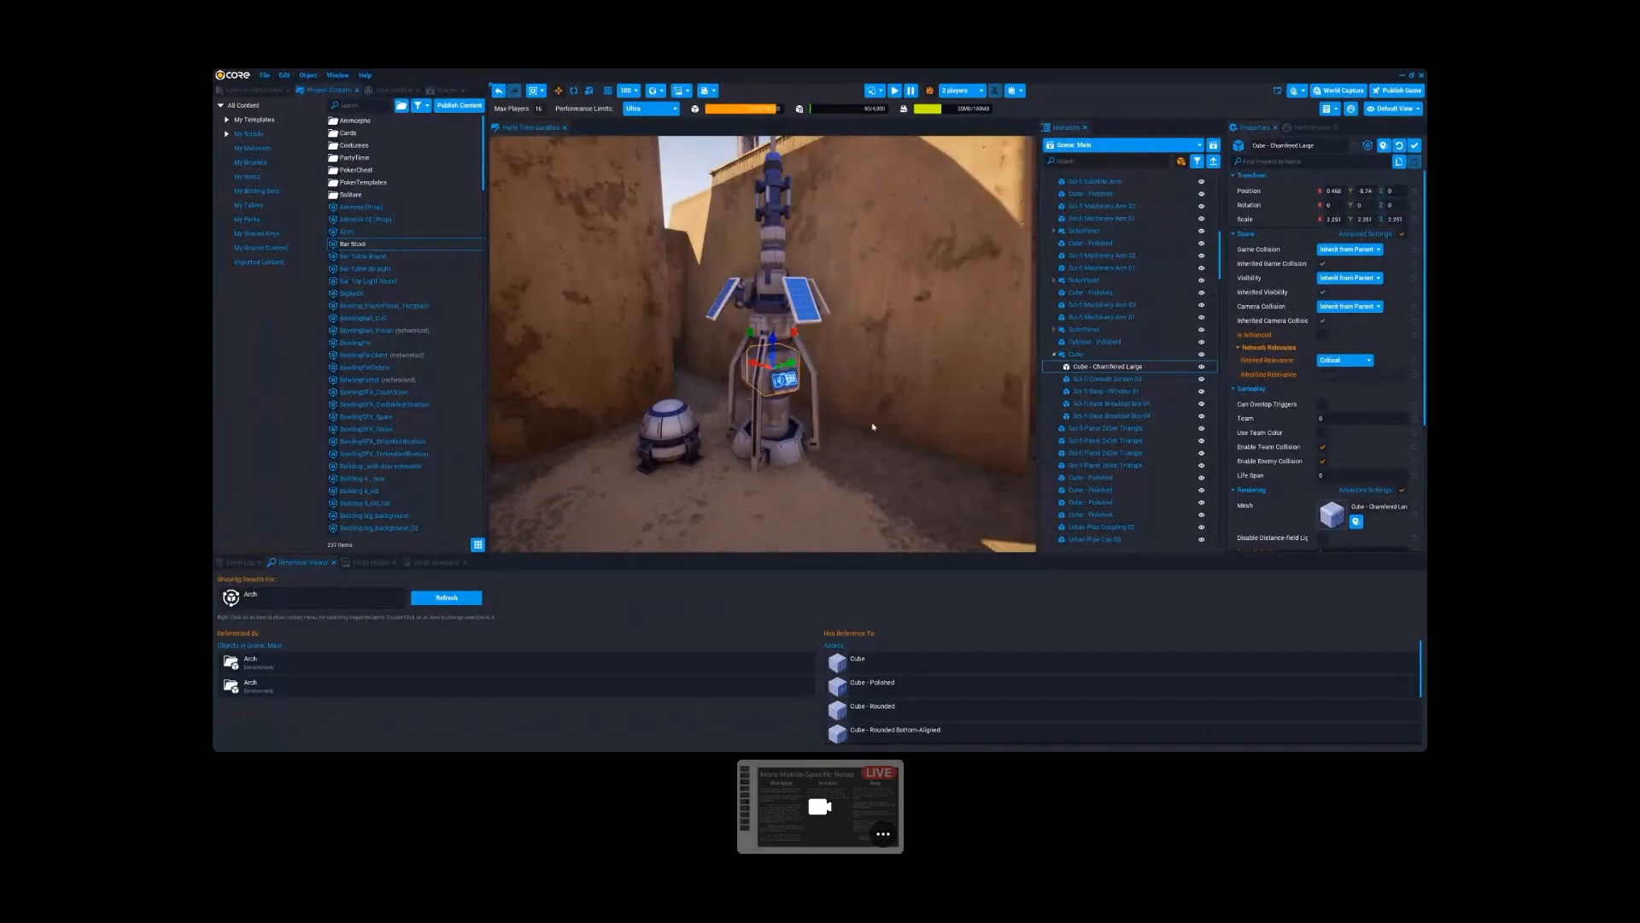
pyautogui.moveTo(879, 442); pyautogui.dragTo(854, 409, button='right')
pyautogui.click(746, 251)
pyautogui.click(802, 410)
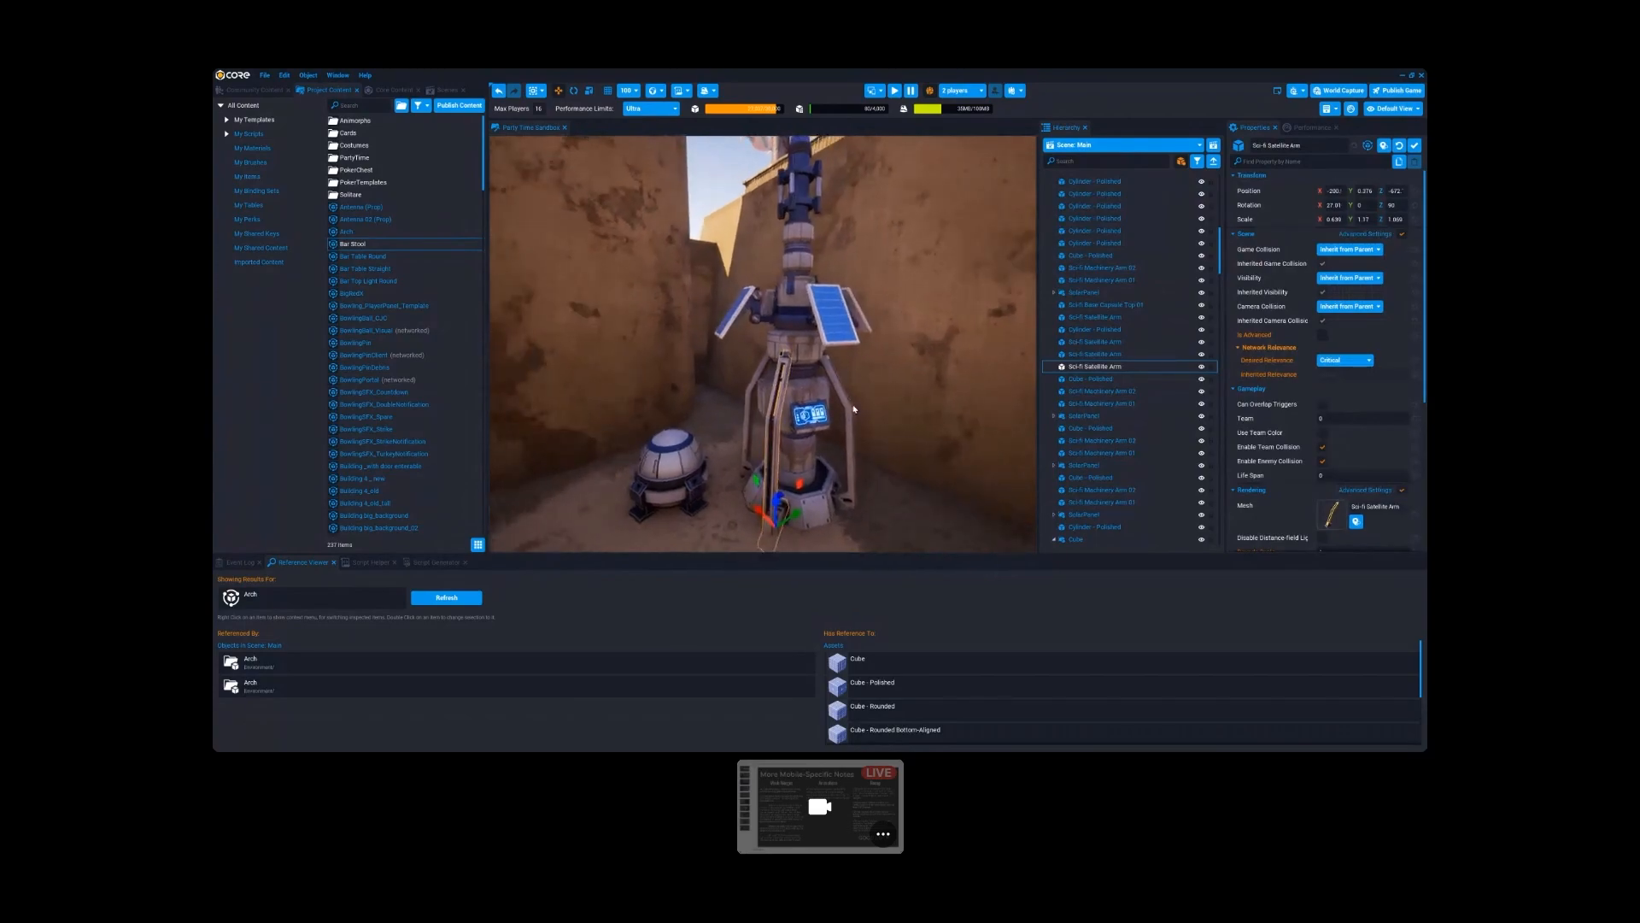
# - Collapse the Upper Part group, select its parent Moisture Separator in the hierarchy and examine the whole tower
pyautogui.scroll(7, 1100, 395)
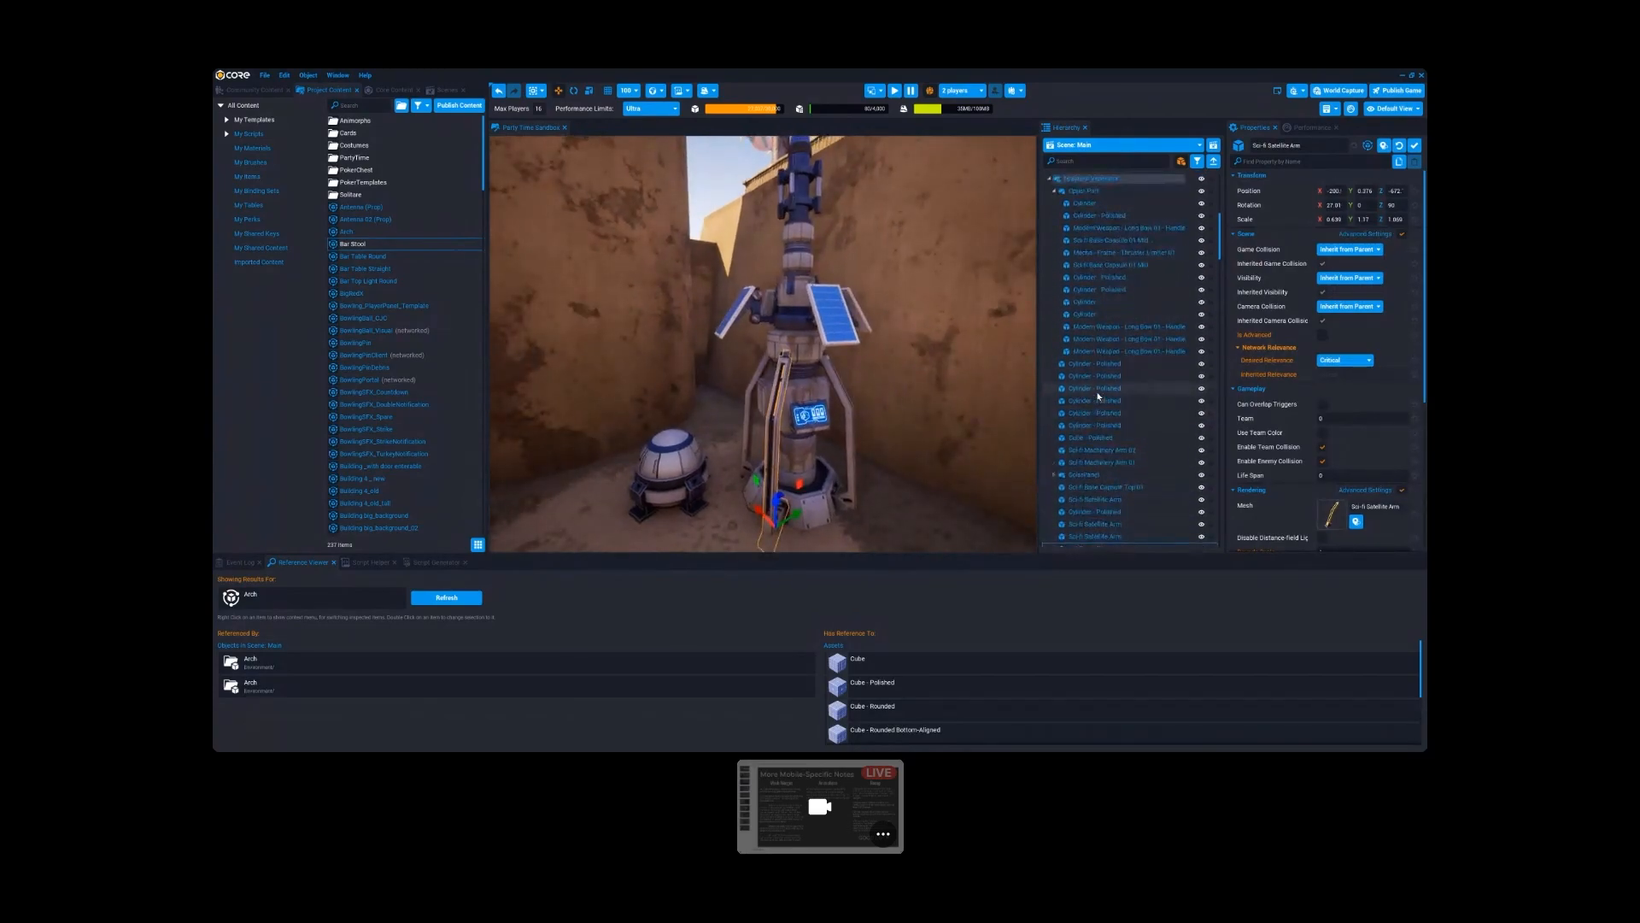
pyautogui.click(1057, 283)
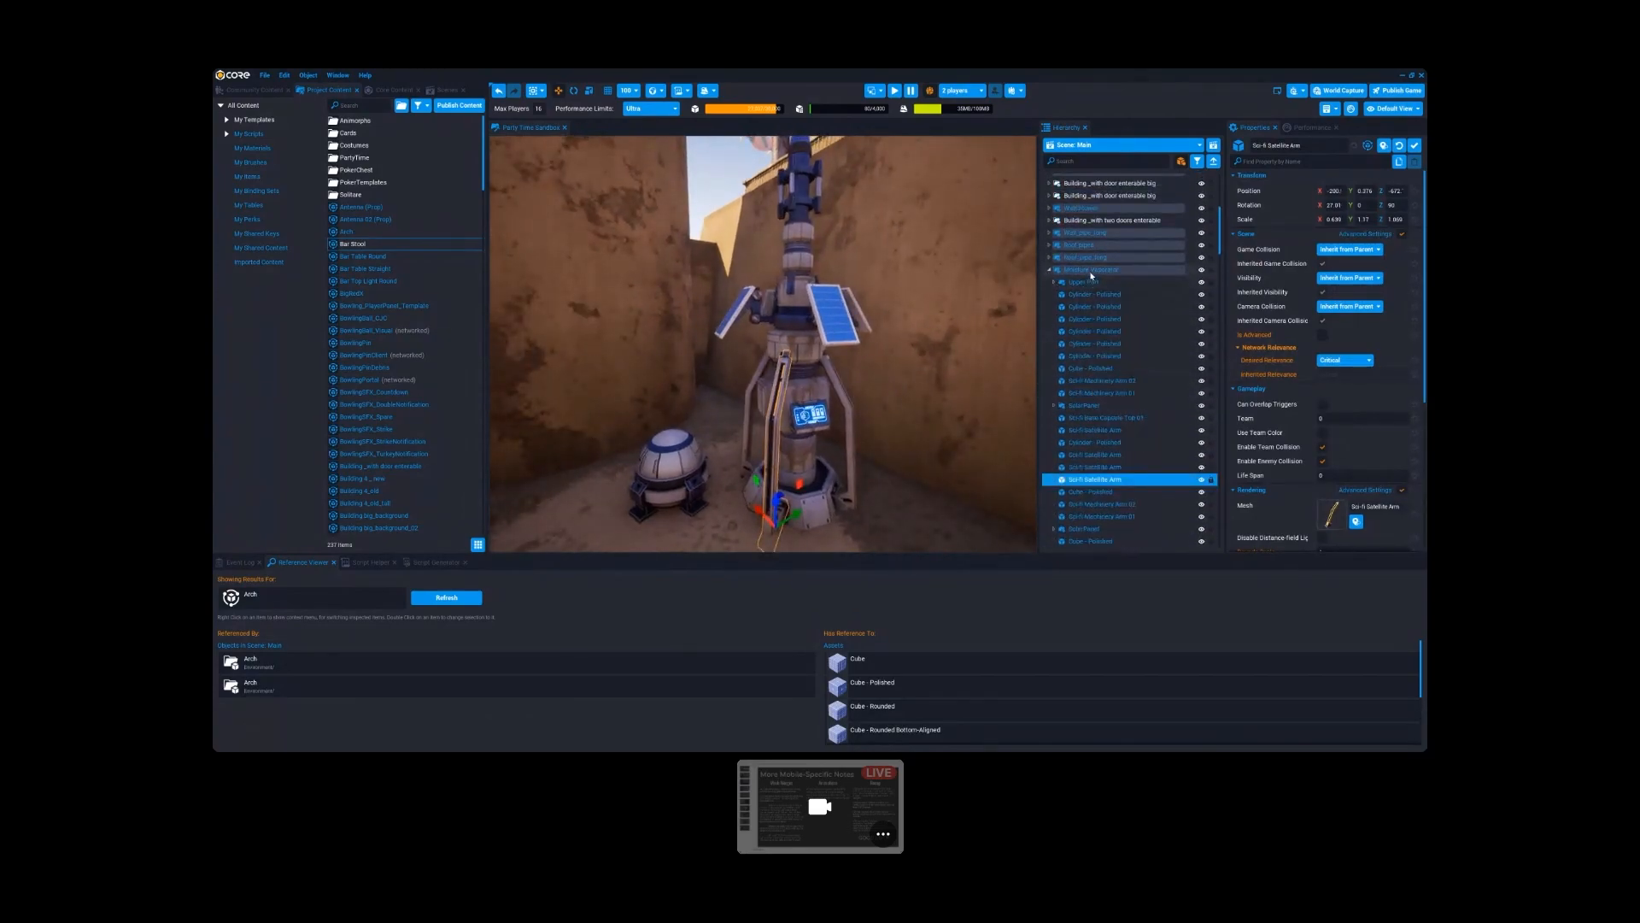
pyautogui.click(1090, 270)
pyautogui.press('s')
pyautogui.moveTo(903, 436); pyautogui.dragTo(886, 368, button='right')
pyautogui.press('w')
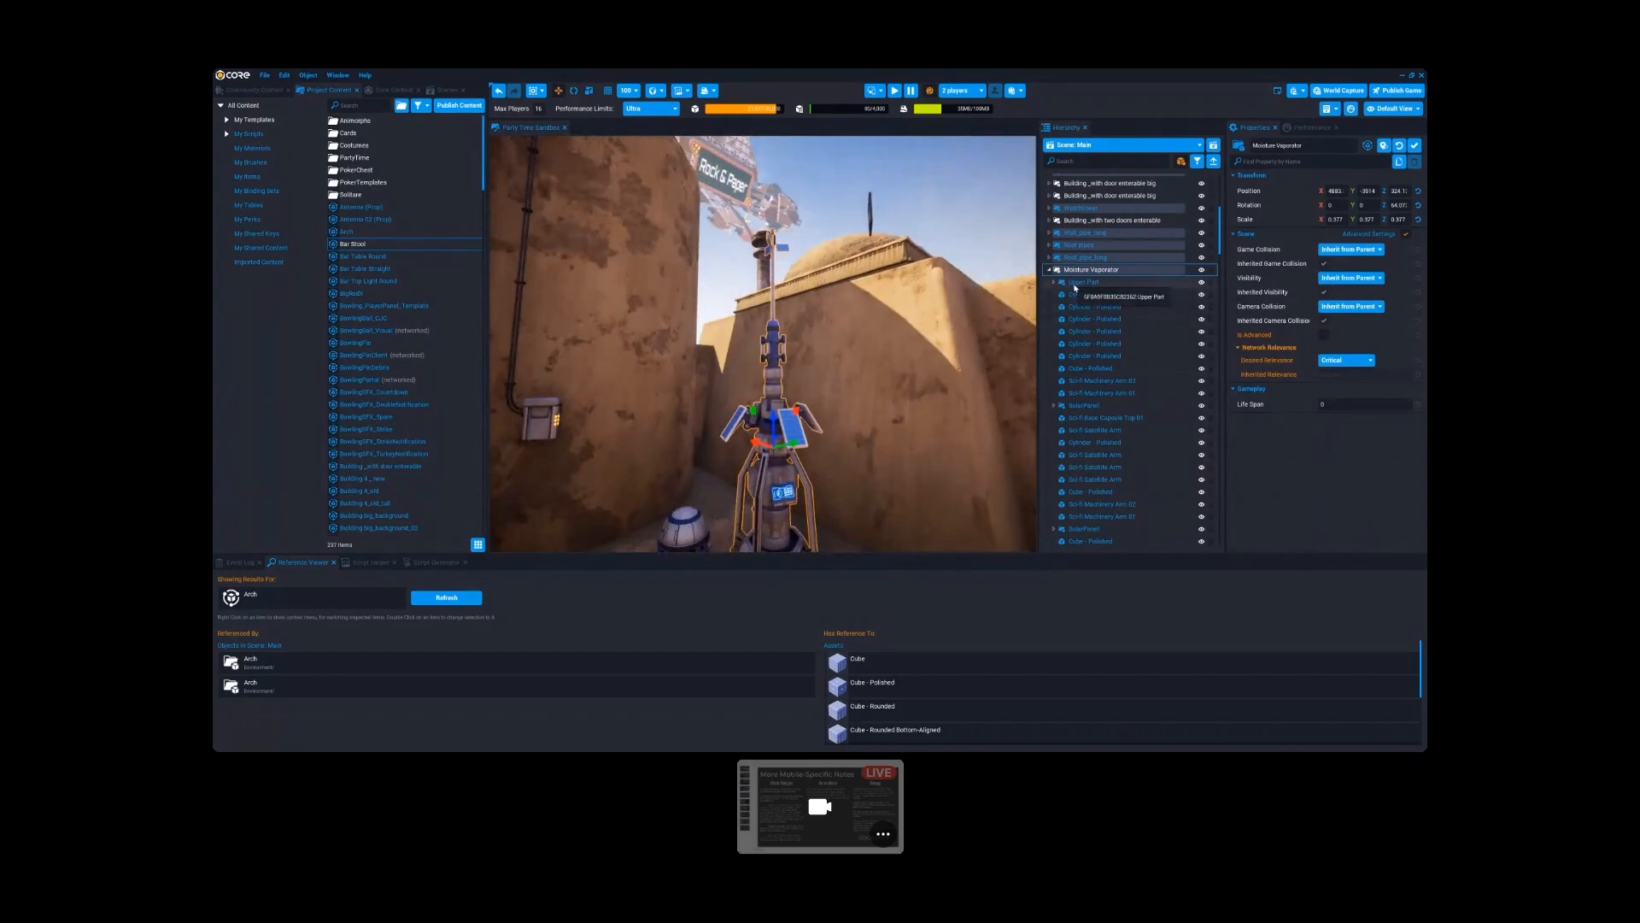
pyautogui.moveTo(860, 339); pyautogui.dragTo(864, 398, button='right')
pyautogui.press('w')
pyautogui.press('w')
# - Select the four Sci-fi Satellite Arm legs around the Moisture Separator together
pyautogui.click(735, 445)
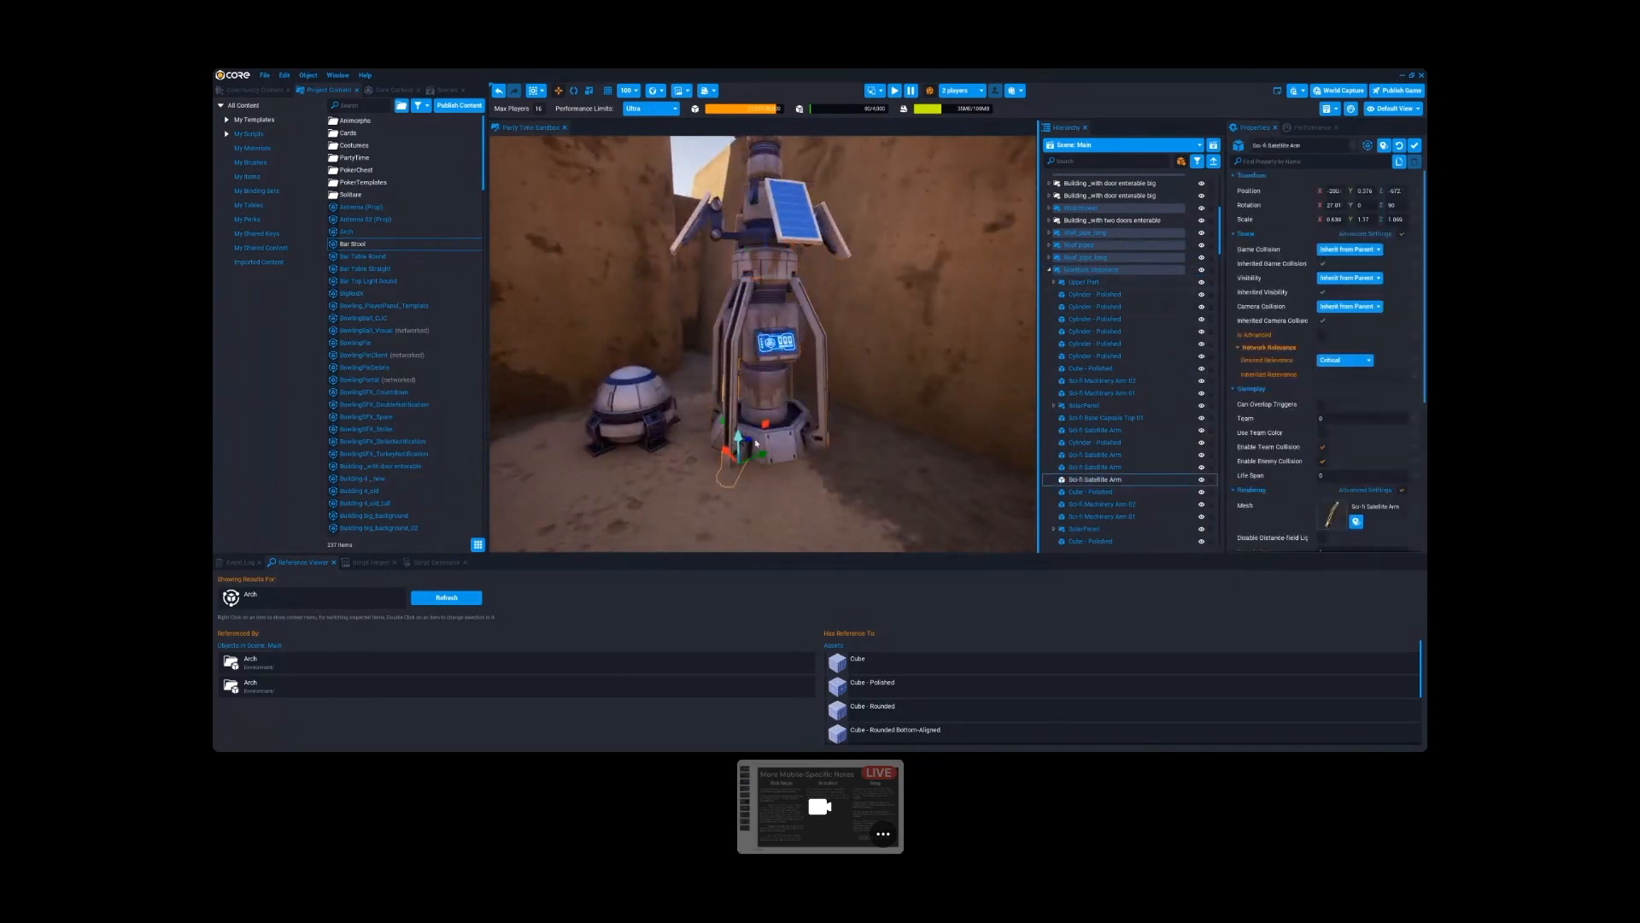
pyautogui.keyDown('ctrl'); pyautogui.click(823, 378); pyautogui.keyUp('ctrl')
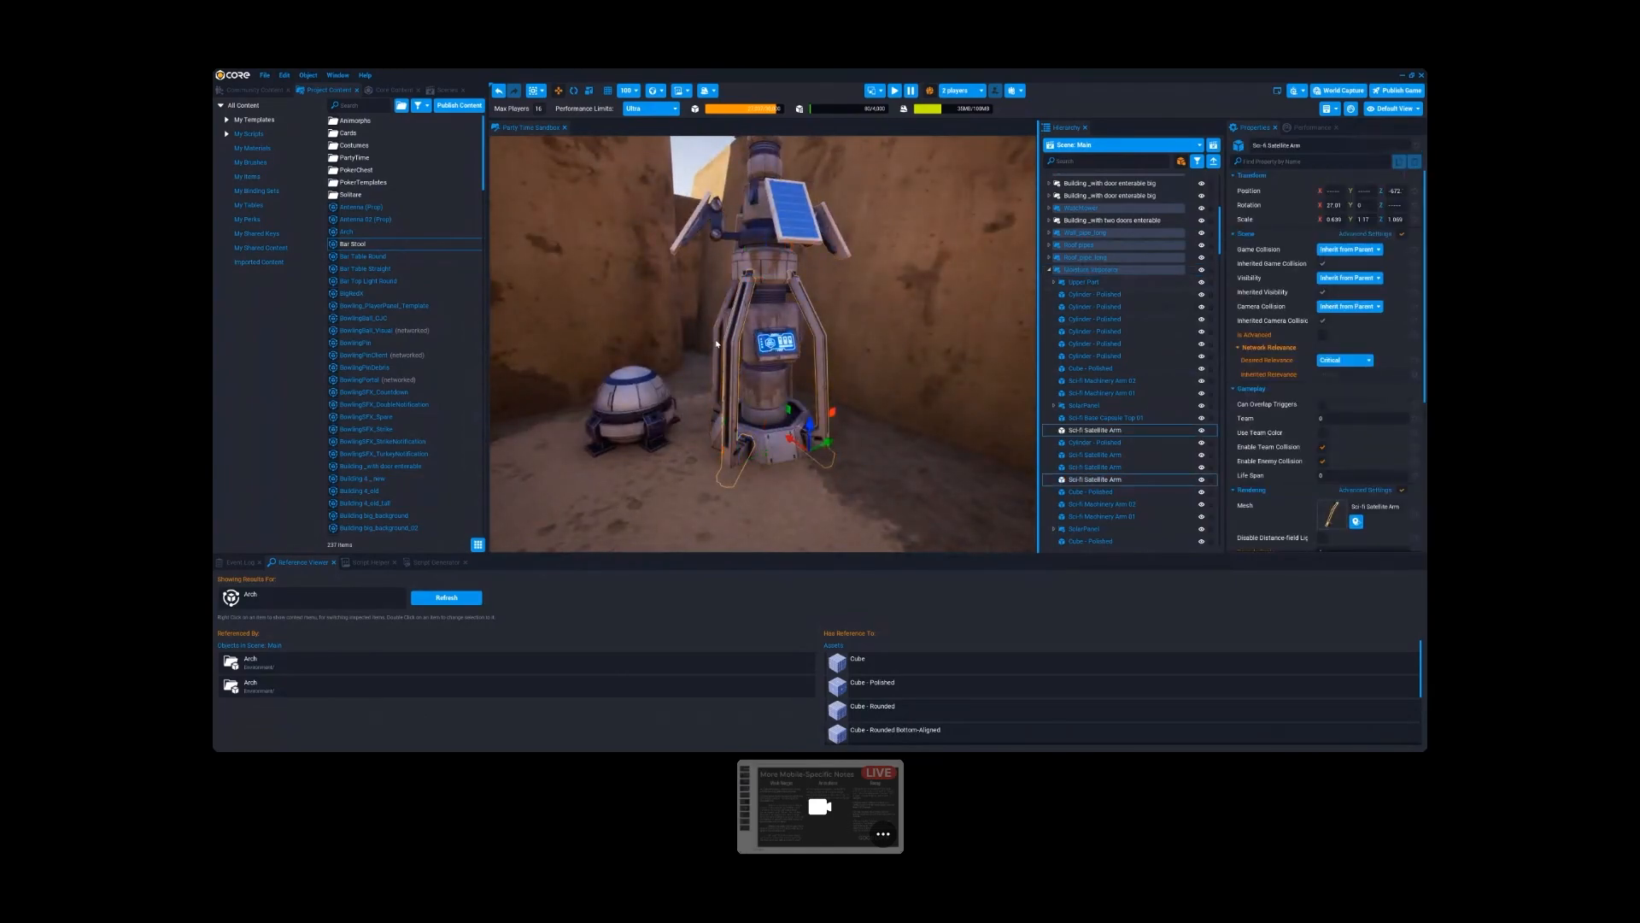
pyautogui.press('w')
pyautogui.press('a')
pyautogui.moveTo(658, 423); pyautogui.dragTo(763, 346, button='right')
pyautogui.keyDown('ctrl'); pyautogui.click(773, 365); pyautogui.keyUp('ctrl')
pyautogui.press('s')
pyautogui.press('d')
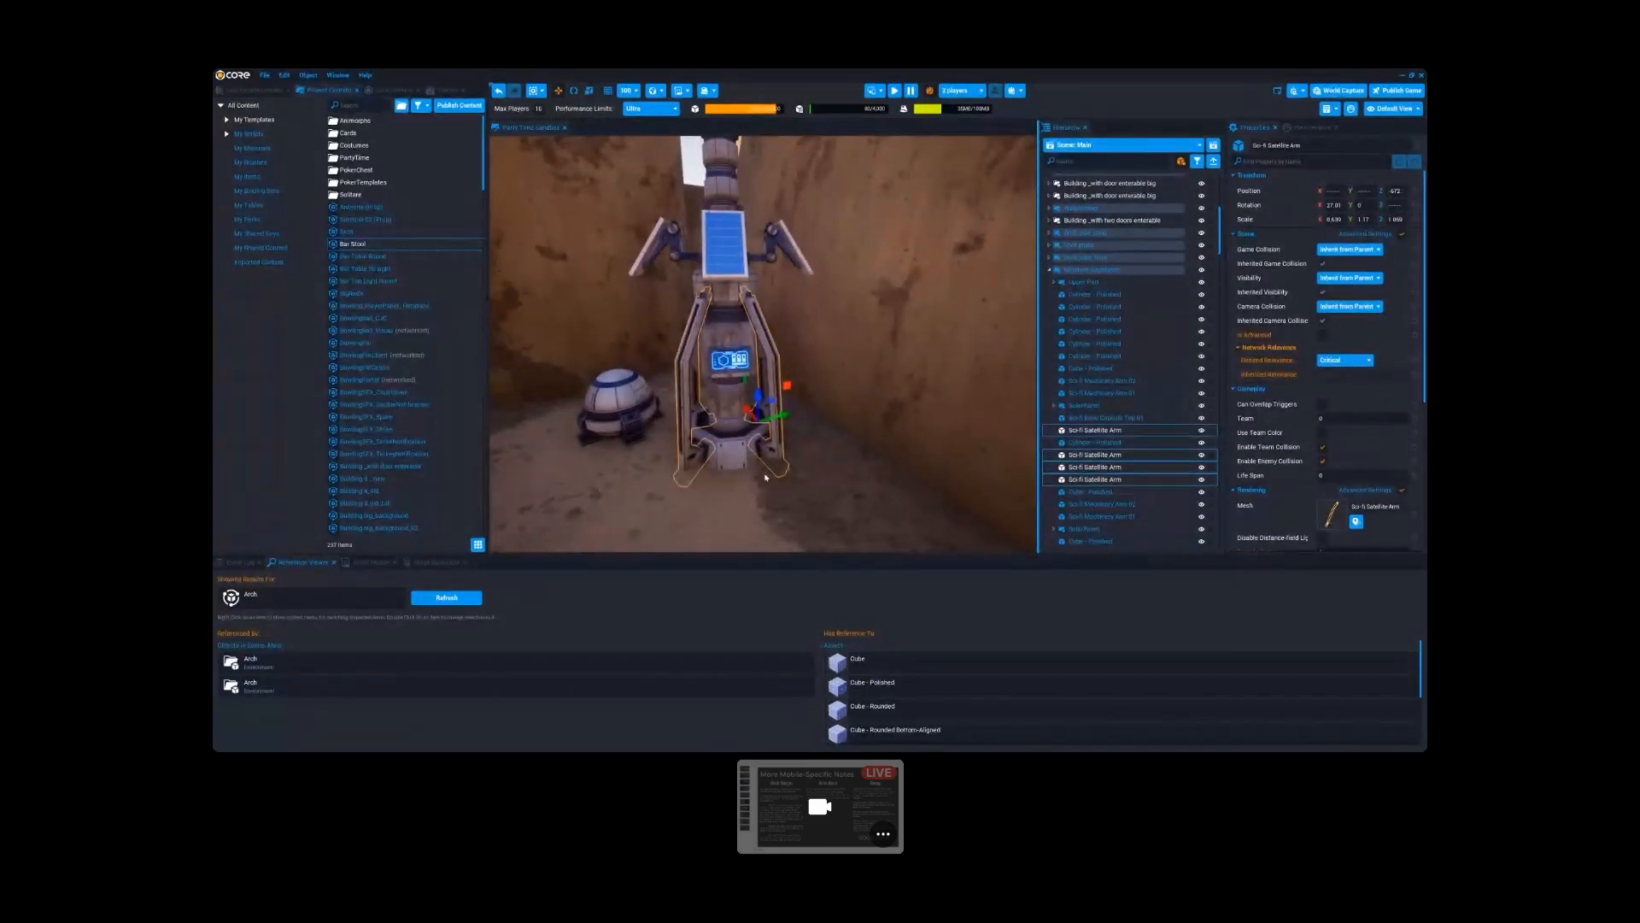
# - Inspect the Moisture Separator's Sci-fi Machinery Base and the Cube - Chamfered Large body above it
pyautogui.moveTo(859, 420); pyautogui.dragTo(760, 465, button='right')
pyautogui.click(760, 465)
pyautogui.scroll(5, 761, 462)
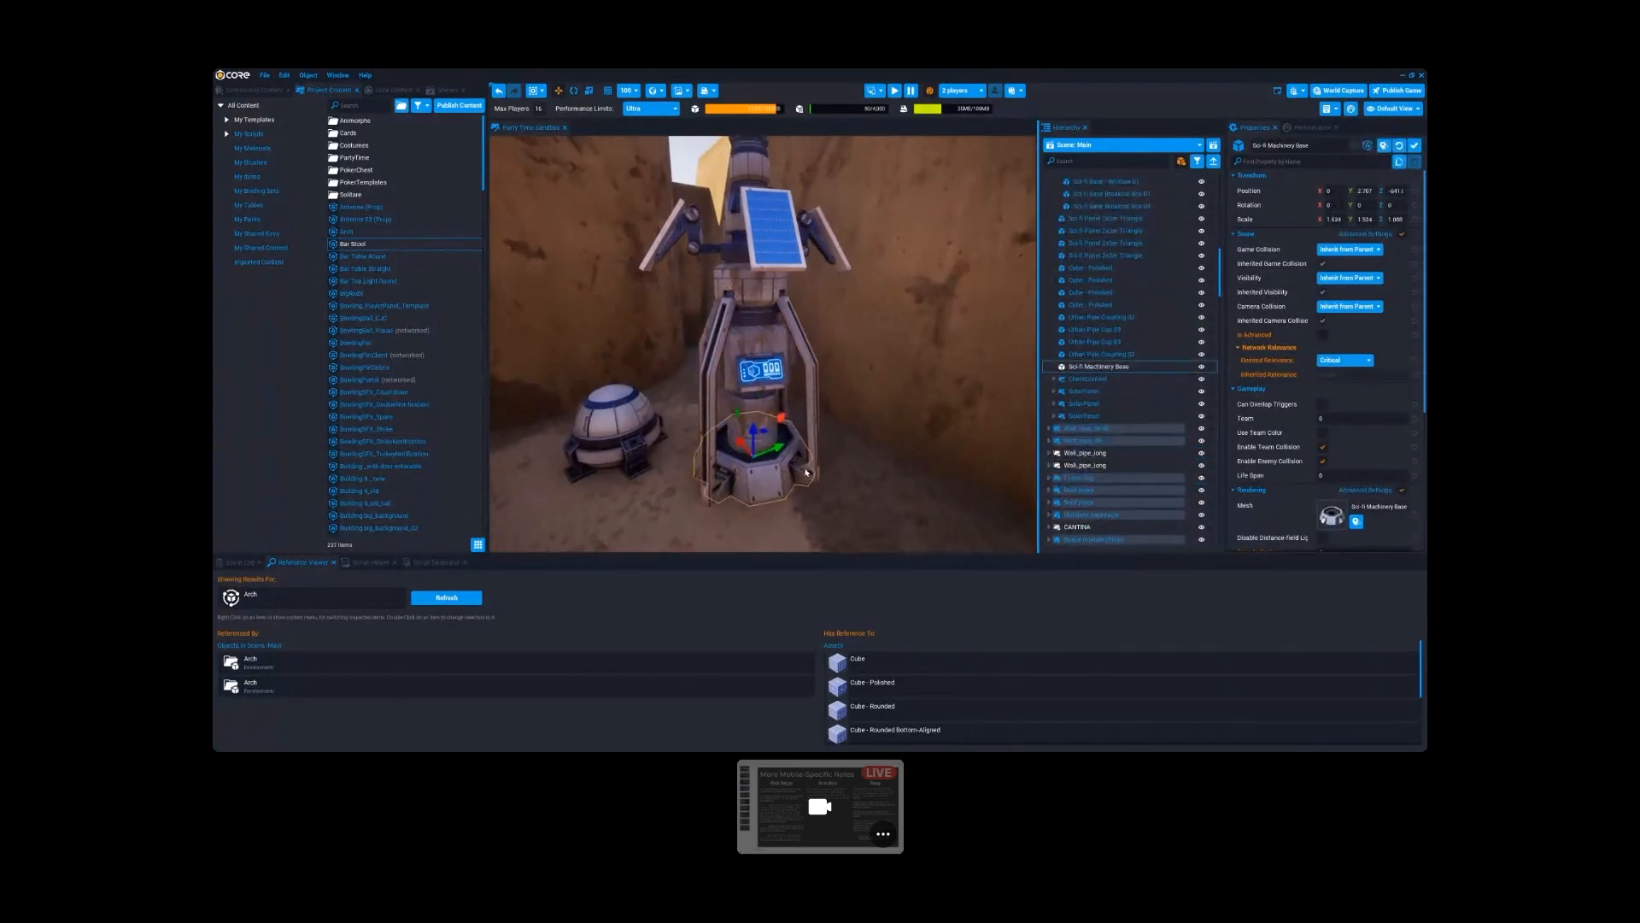
pyautogui.click(758, 435)
pyautogui.click(766, 346)
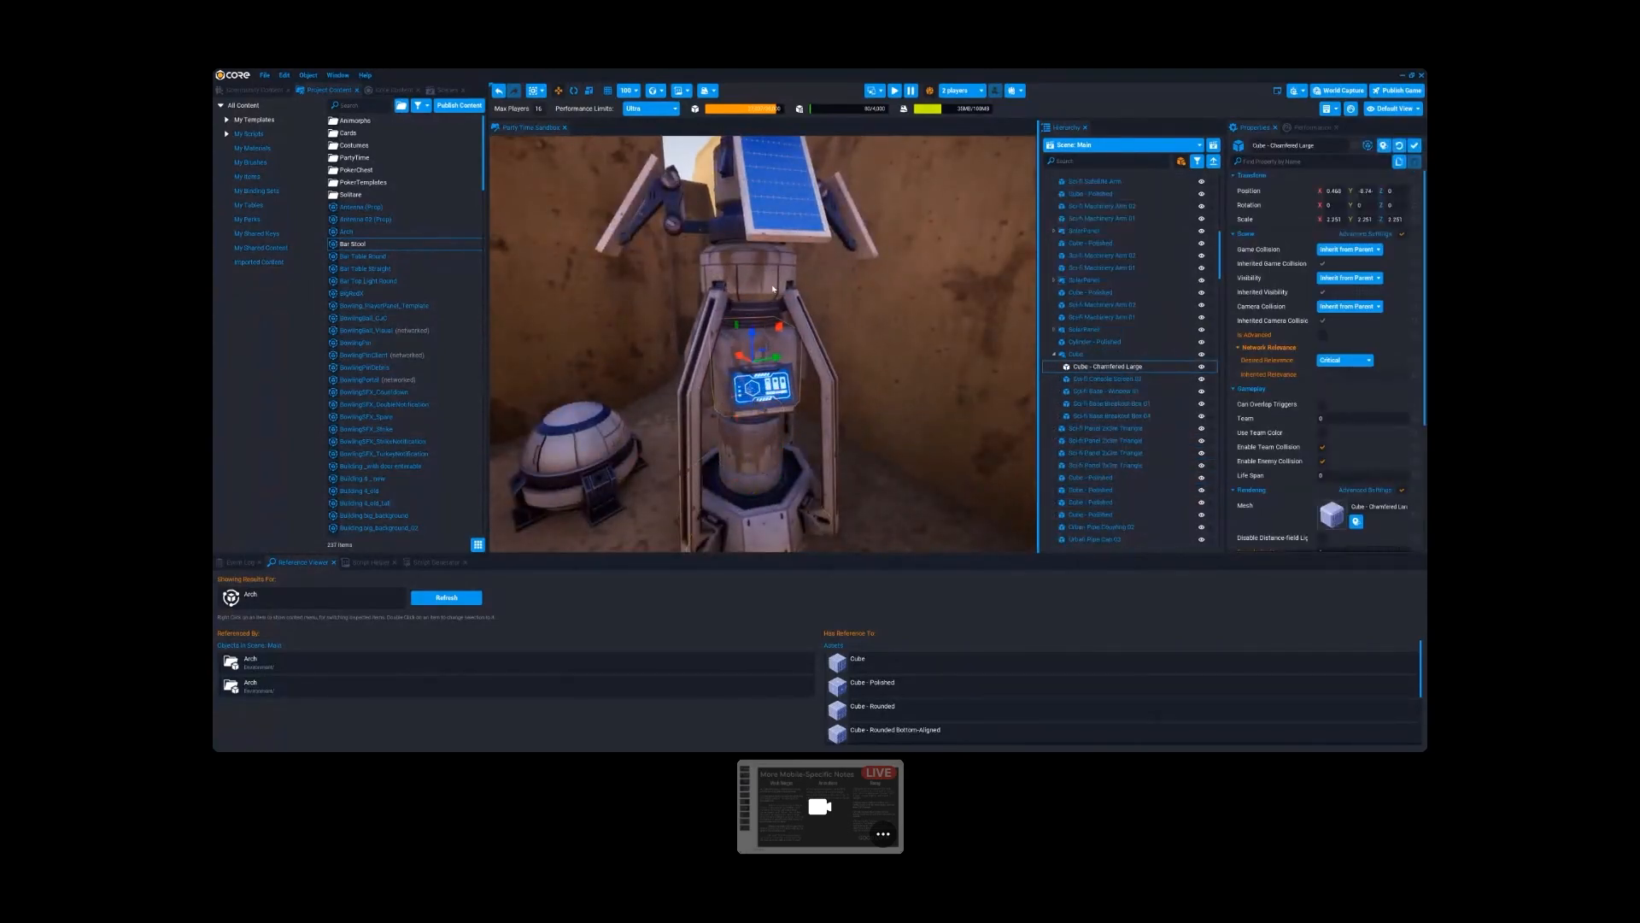
# - Inspect the Cylinder - Polished piece below the solar panels and compare it with the machinery base at the foot
pyautogui.click(760, 286)
pyautogui.click(758, 319)
pyautogui.press('s')
pyautogui.moveTo(759, 320); pyautogui.dragTo(771, 437, button='right')
pyautogui.click(765, 369)
pyautogui.press('s')
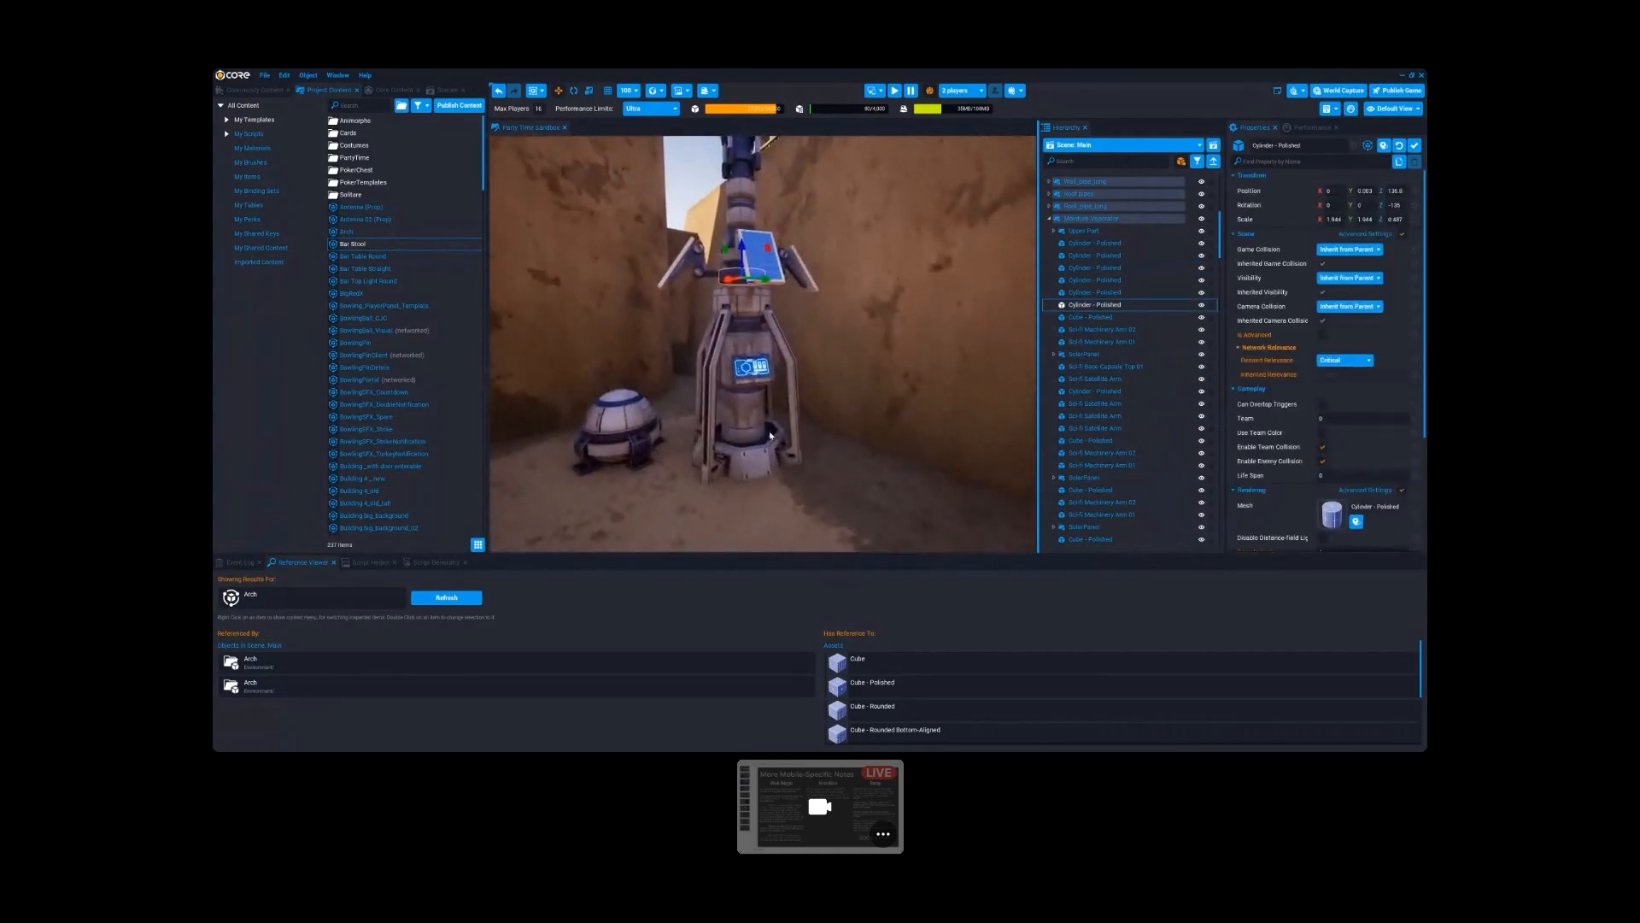
pyautogui.scroll(3, 771, 438)
pyautogui.click(758, 459)
pyautogui.click(742, 493)
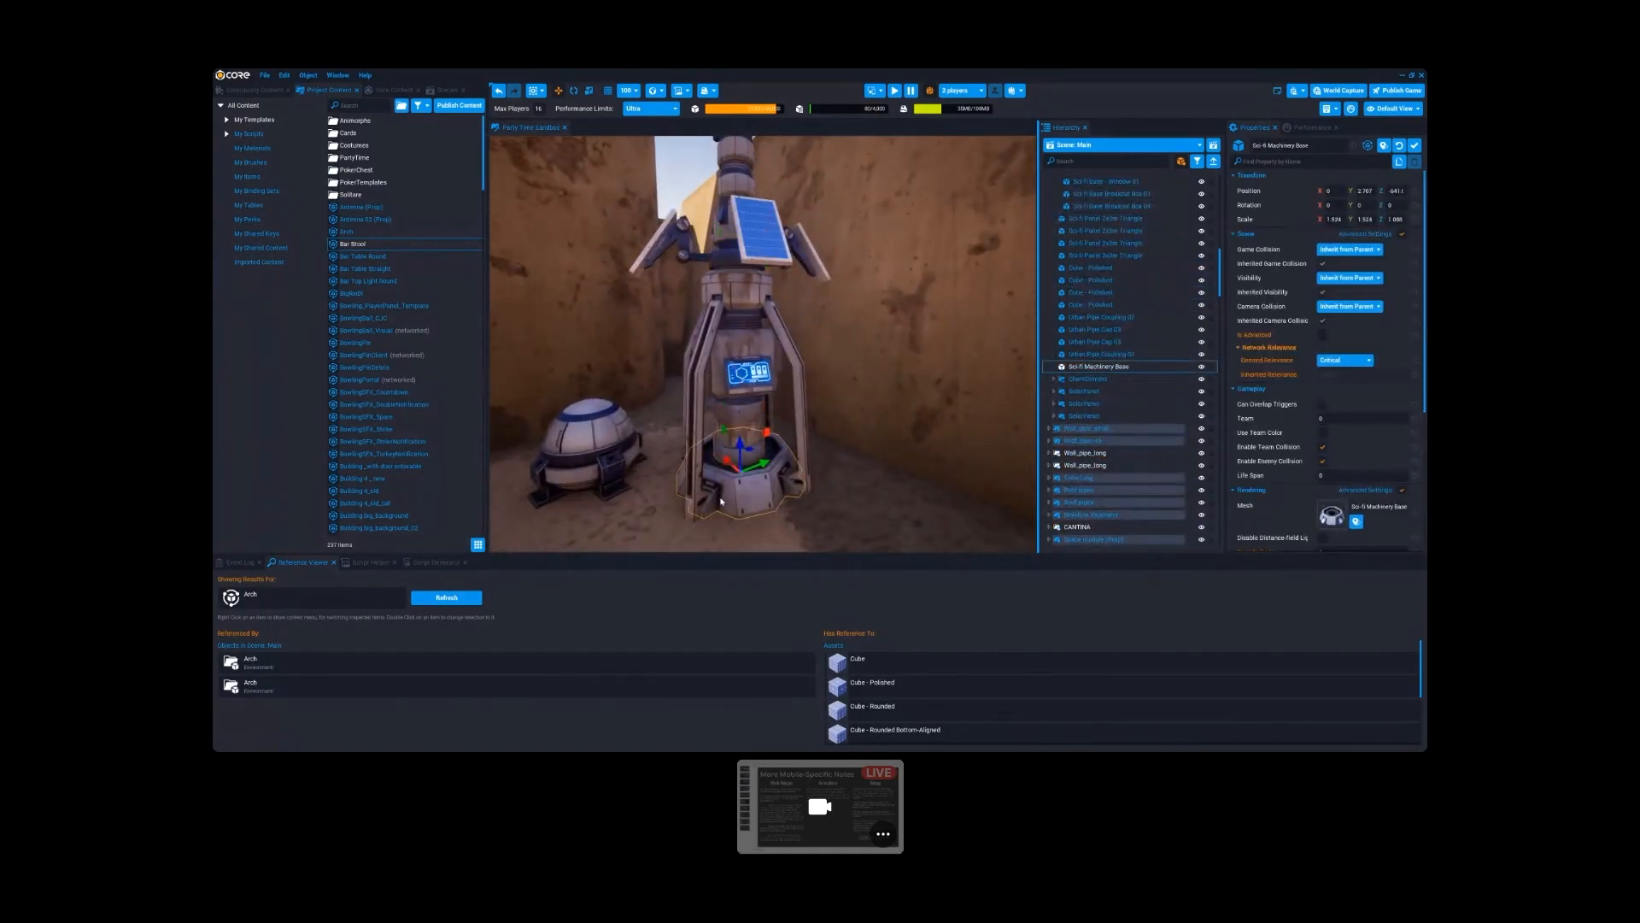
# - Examine the Moisture Separator from farther away and view the round-emblem panel on the sandstone wall
pyautogui.press('a')
pyautogui.press('s')
pyautogui.moveTo(720, 502)
pyautogui.mouseDown(button='right')
pyautogui.moveTo(761, 478)
pyautogui.moveTo(828, 359)
pyautogui.moveTo(822, 376)
pyautogui.moveTo(788, 363)
pyautogui.moveTo(825, 436)
pyautogui.moveTo(905, 462)
pyautogui.moveTo(727, 469)
pyautogui.moveTo(836, 432)
pyautogui.moveTo(719, 440)
pyautogui.moveTo(835, 434)
pyautogui.moveTo(717, 316)
pyautogui.moveTo(727, 406)
pyautogui.moveTo(816, 391)
pyautogui.moveTo(692, 390)
pyautogui.moveTo(821, 347)
pyautogui.moveTo(813, 374)
pyautogui.moveTo(694, 367)
pyautogui.mouseUp(button='right')
pyautogui.press('s')
pyautogui.click(766, 349)
pyautogui.press('s')
pyautogui.click(855, 453)
pyautogui.press('d')
pyautogui.press('w')
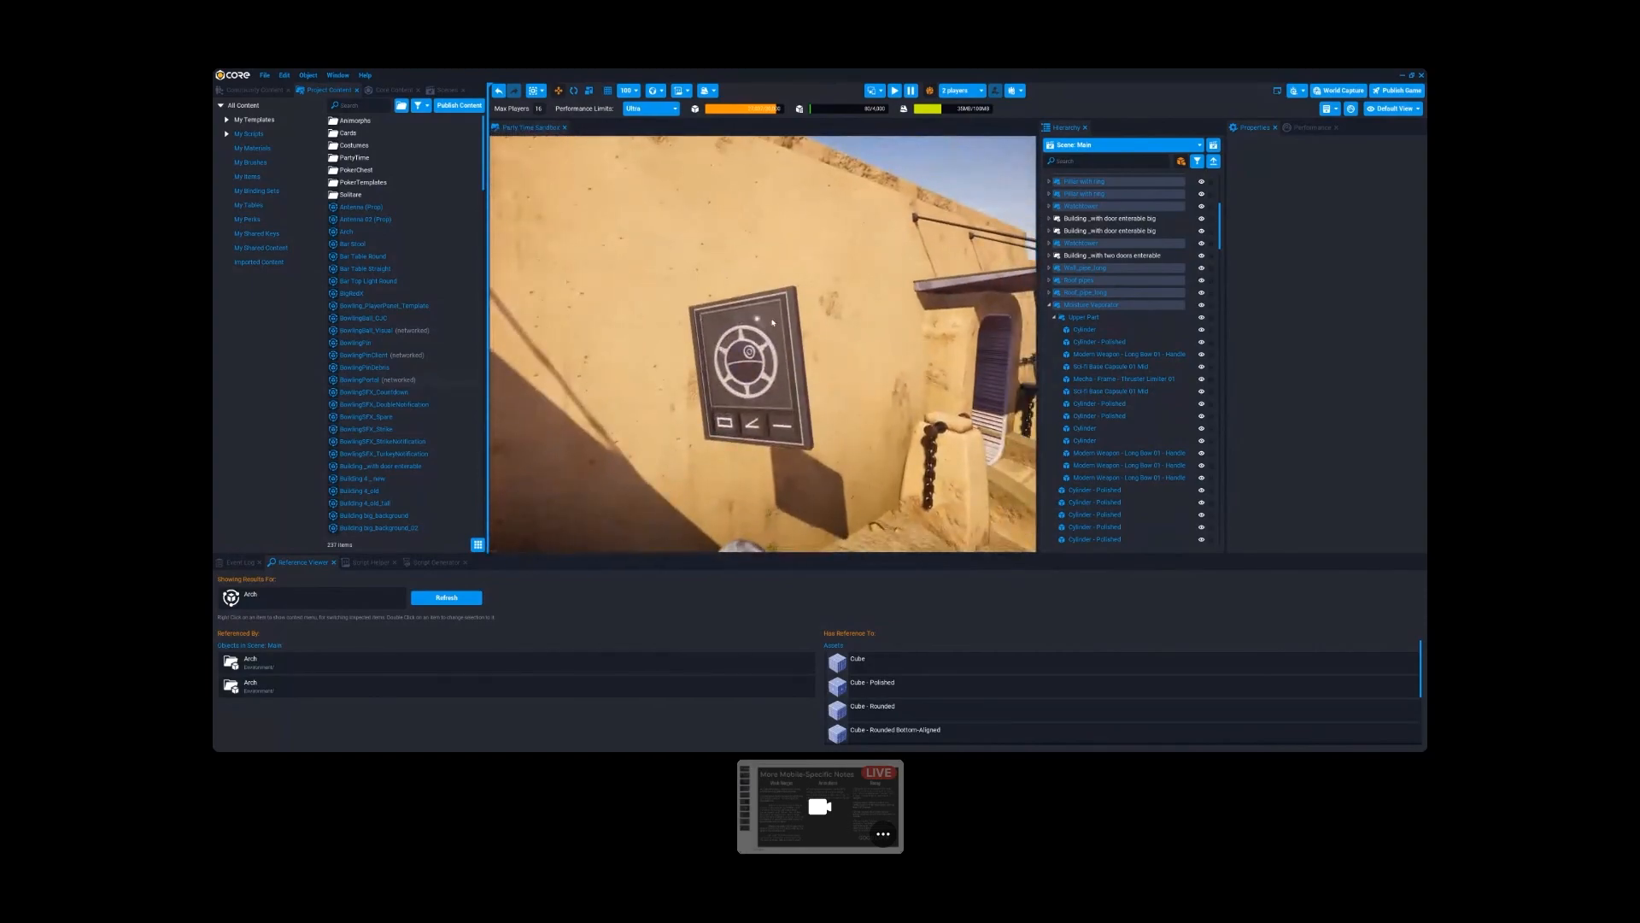
# - Locate the wall panel's parent group, MantiCoin-Geo, in the hierarchy and inspect the CoinSpinScript inside it
pyautogui.click(813, 413)
pyautogui.scroll(5, 817, 415)
pyautogui.scroll(-3, 817, 416)
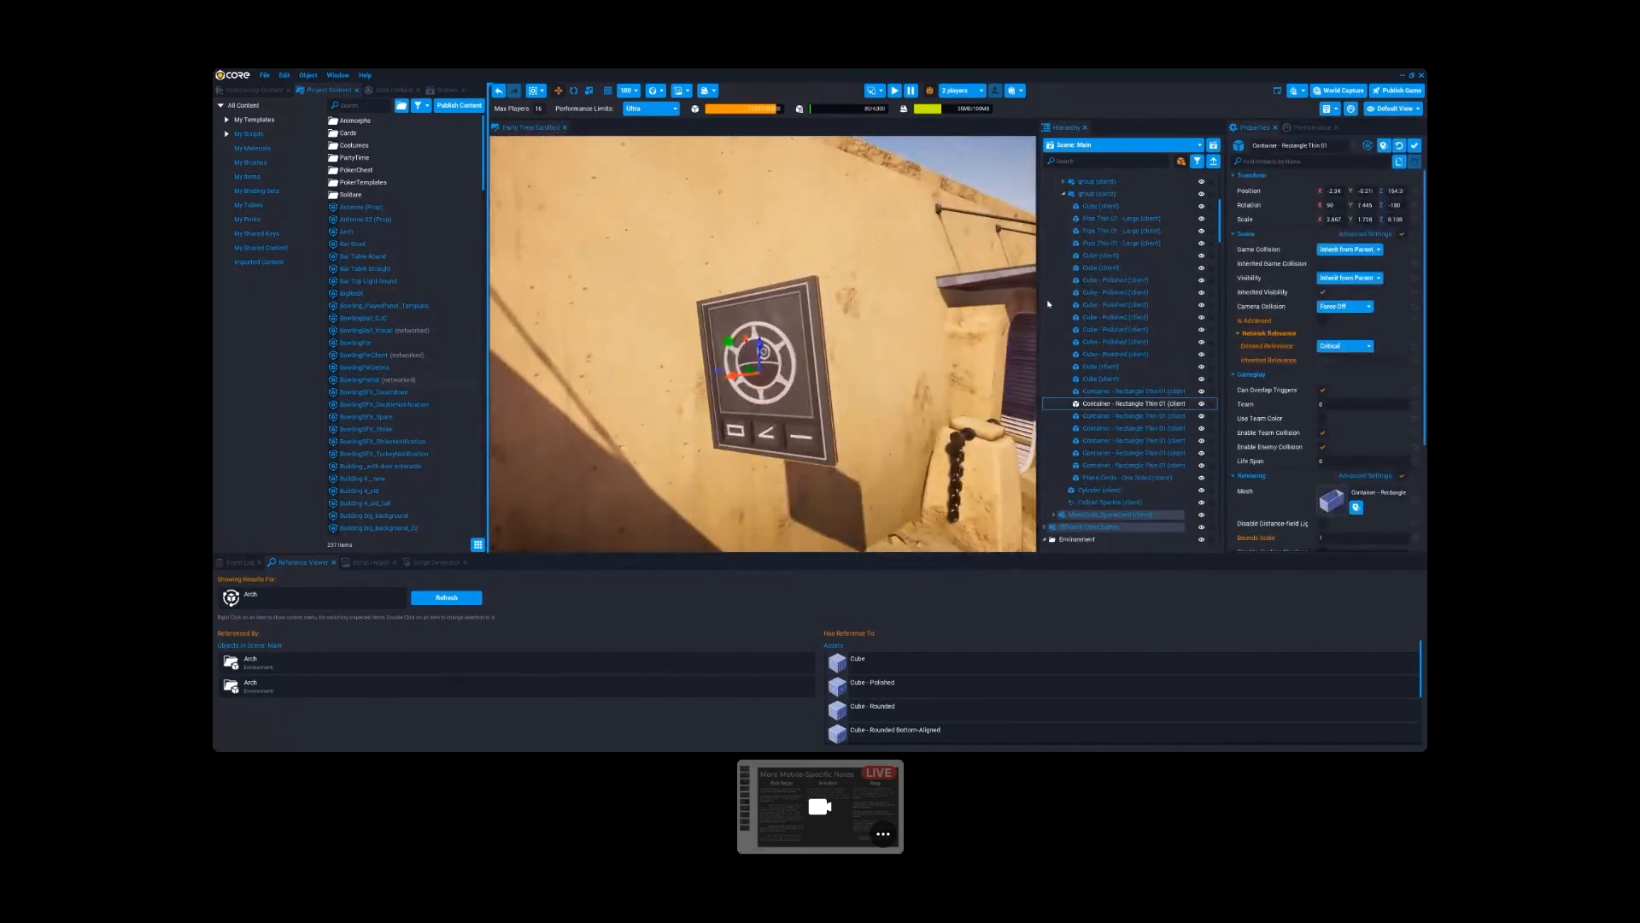
pyautogui.scroll(5, 1136, 347)
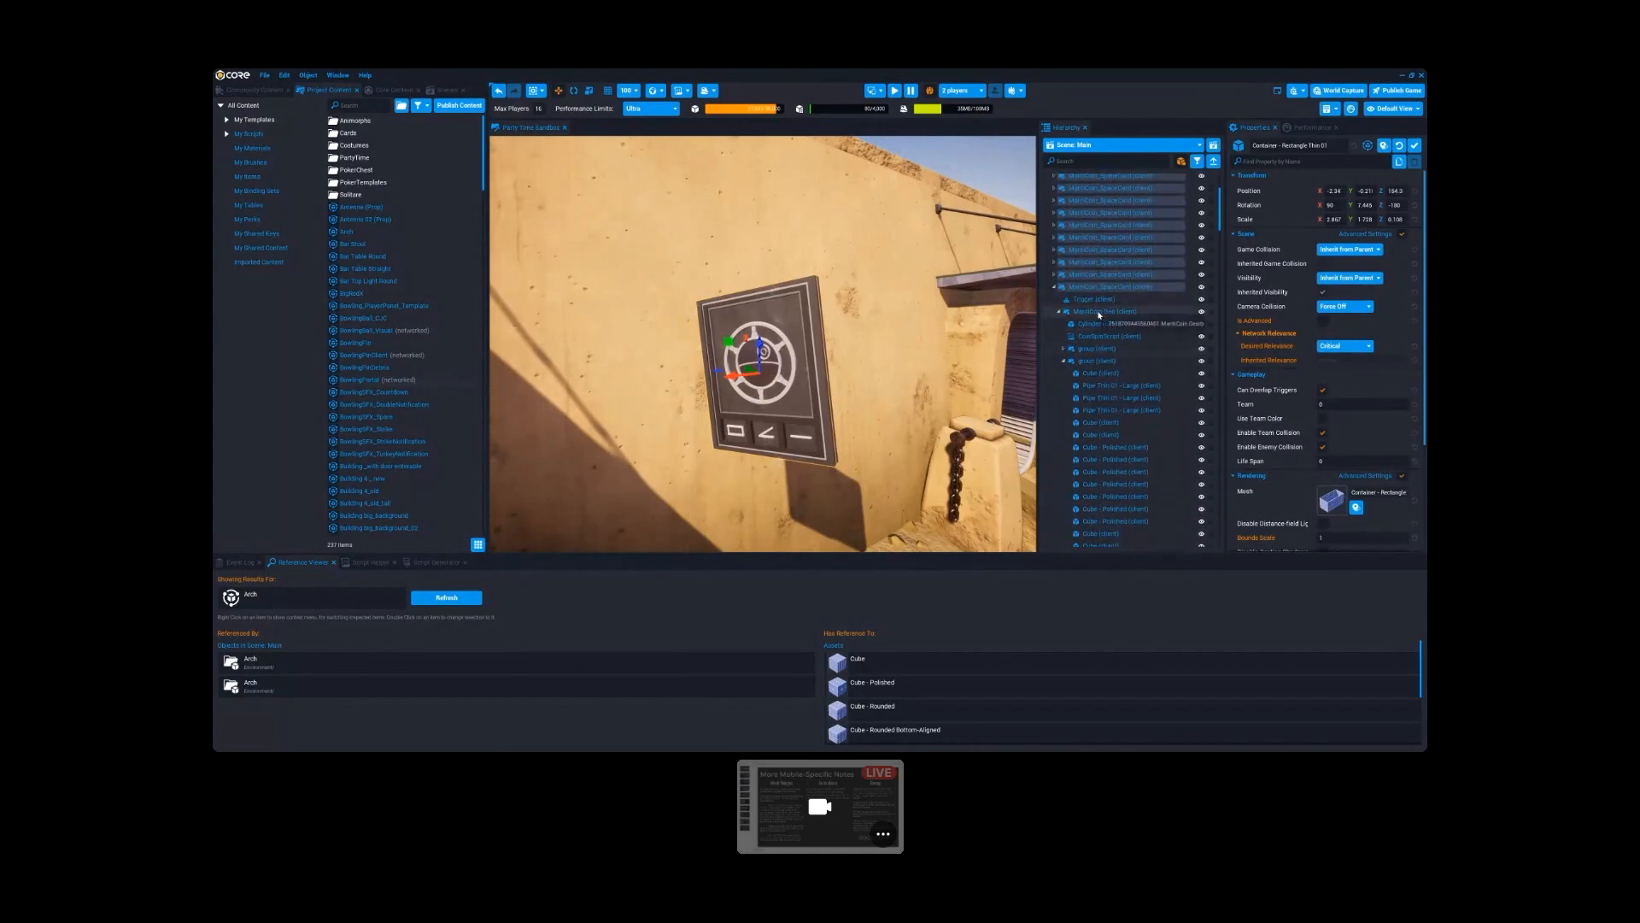
pyautogui.click(1076, 313)
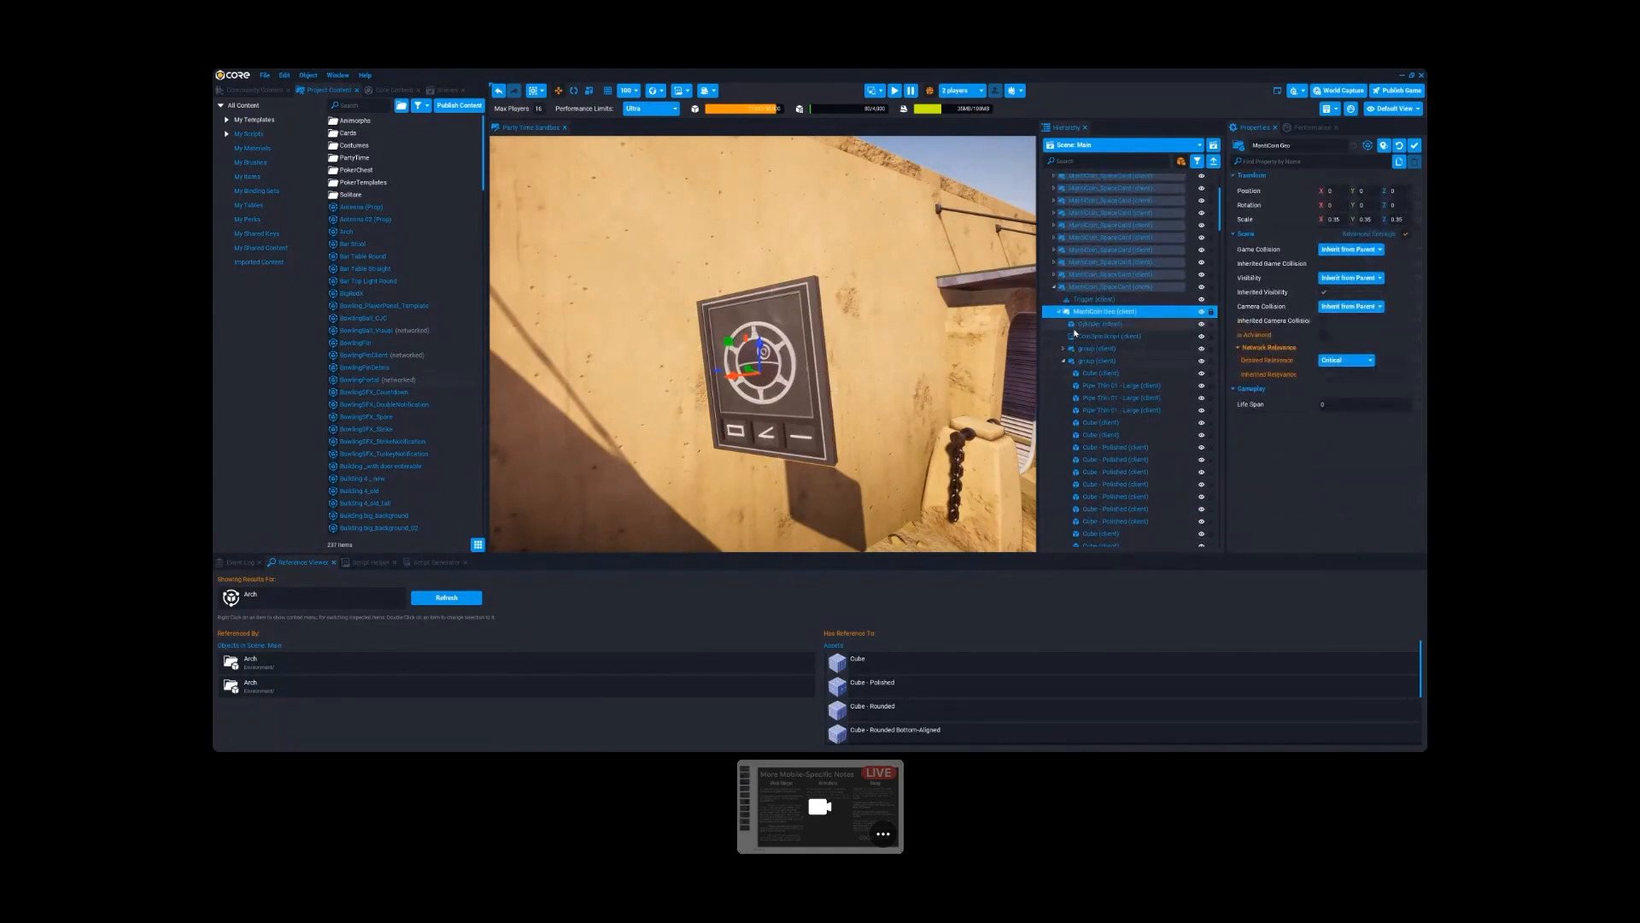
pyautogui.click(1058, 312)
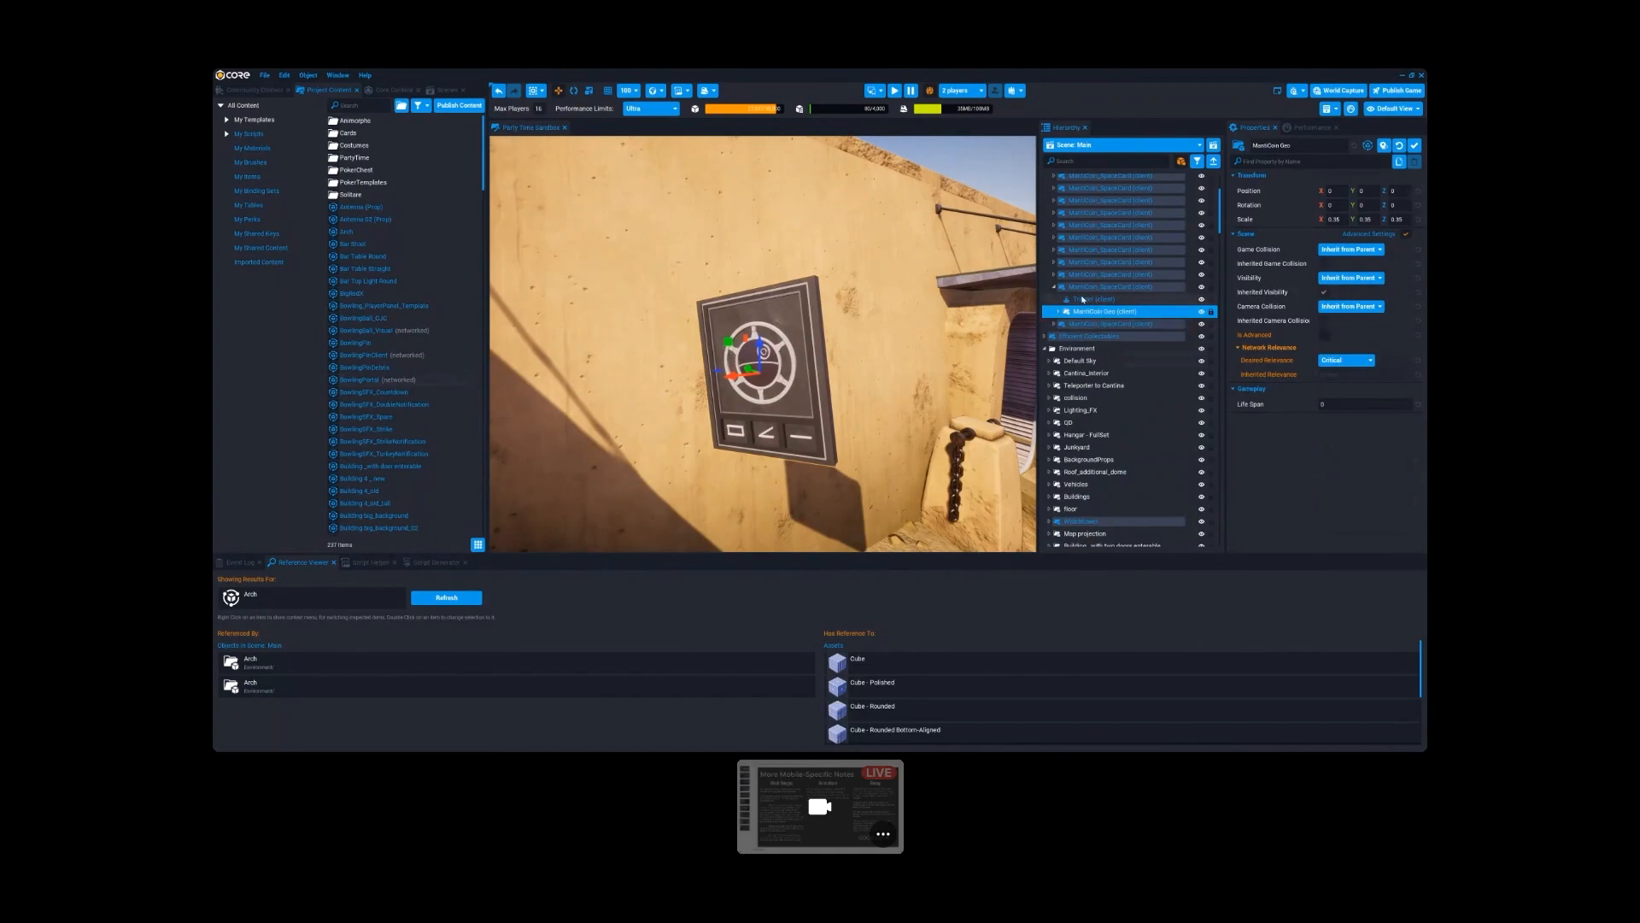
pyautogui.click(1059, 313)
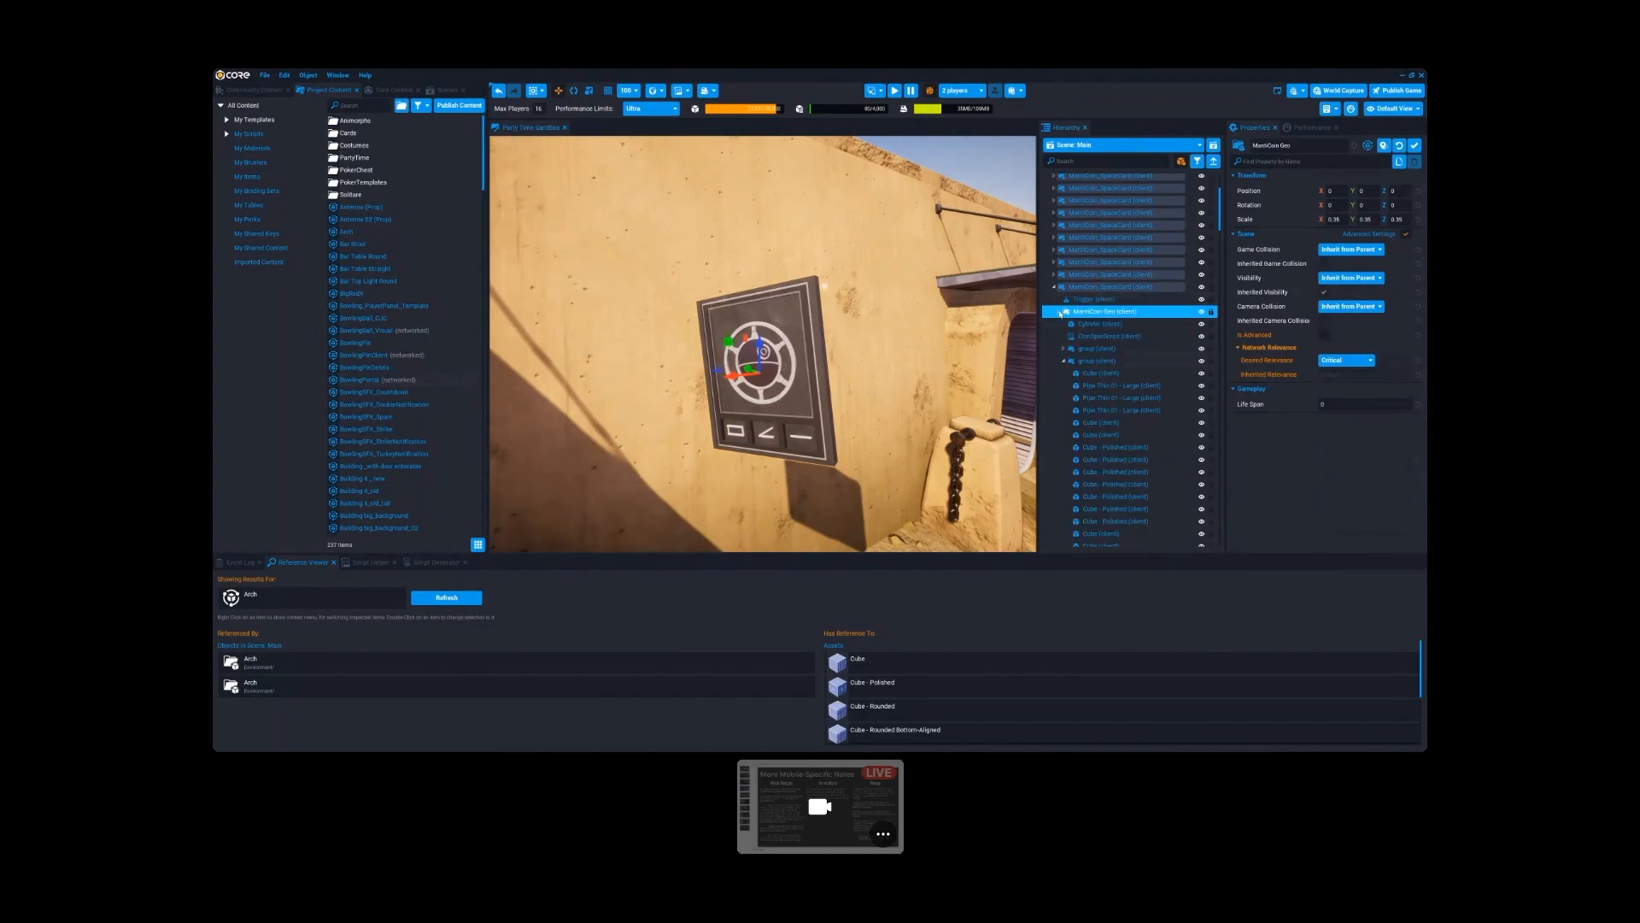
pyautogui.click(1100, 337)
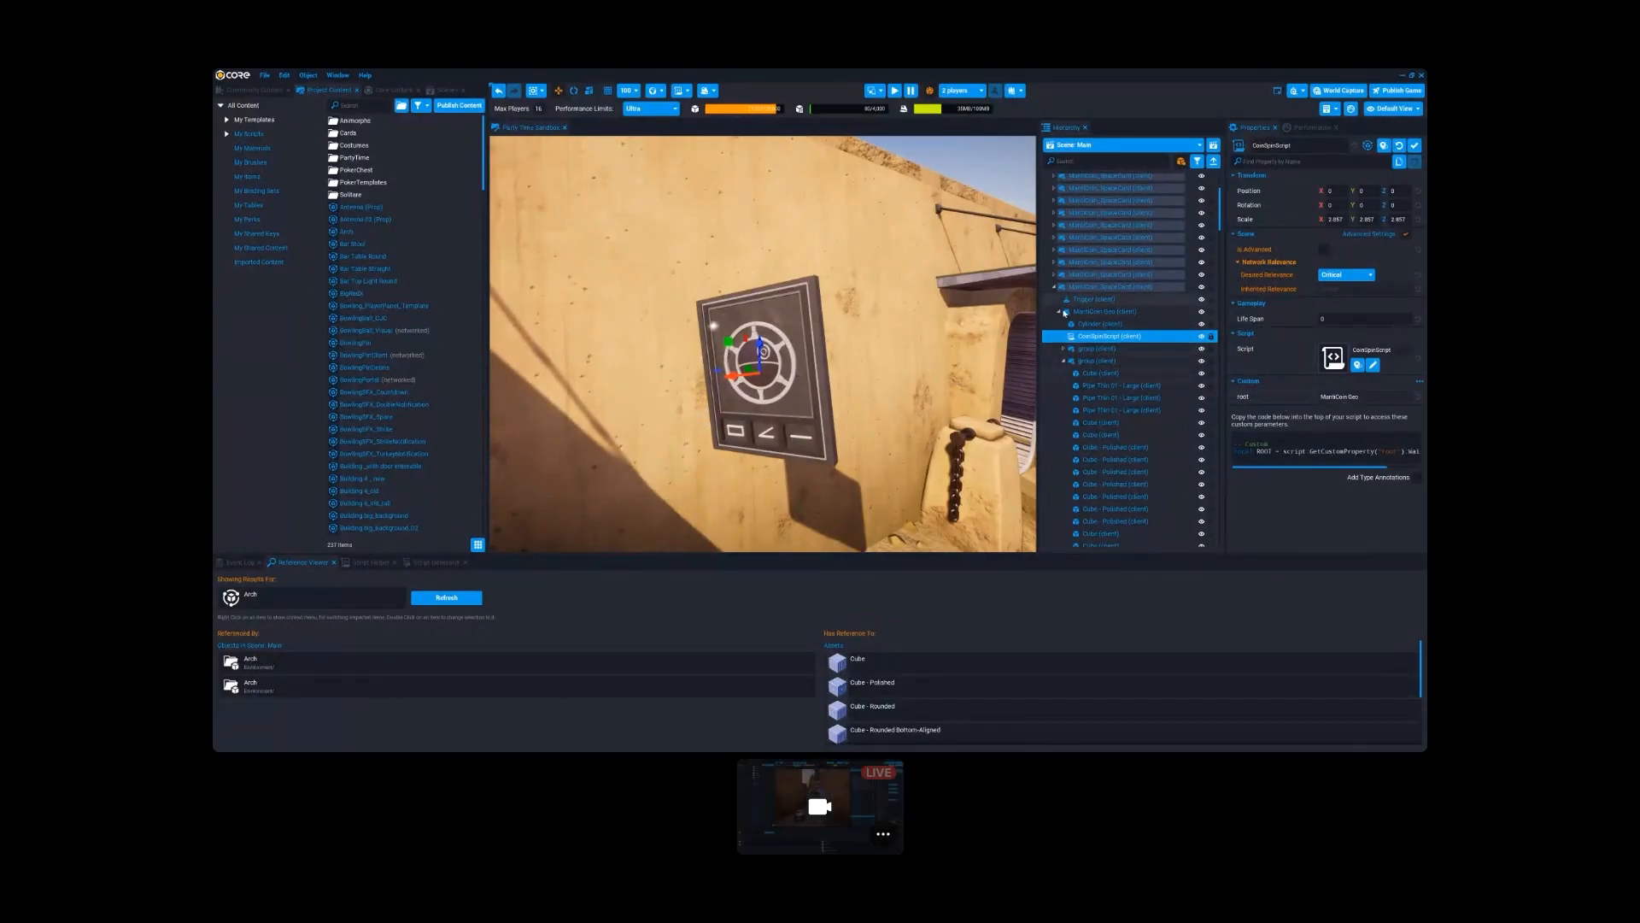
# - Collapse MantiCoin-Geo and count the objects under it
pyautogui.click(1087, 313)
pyautogui.click(1059, 312)
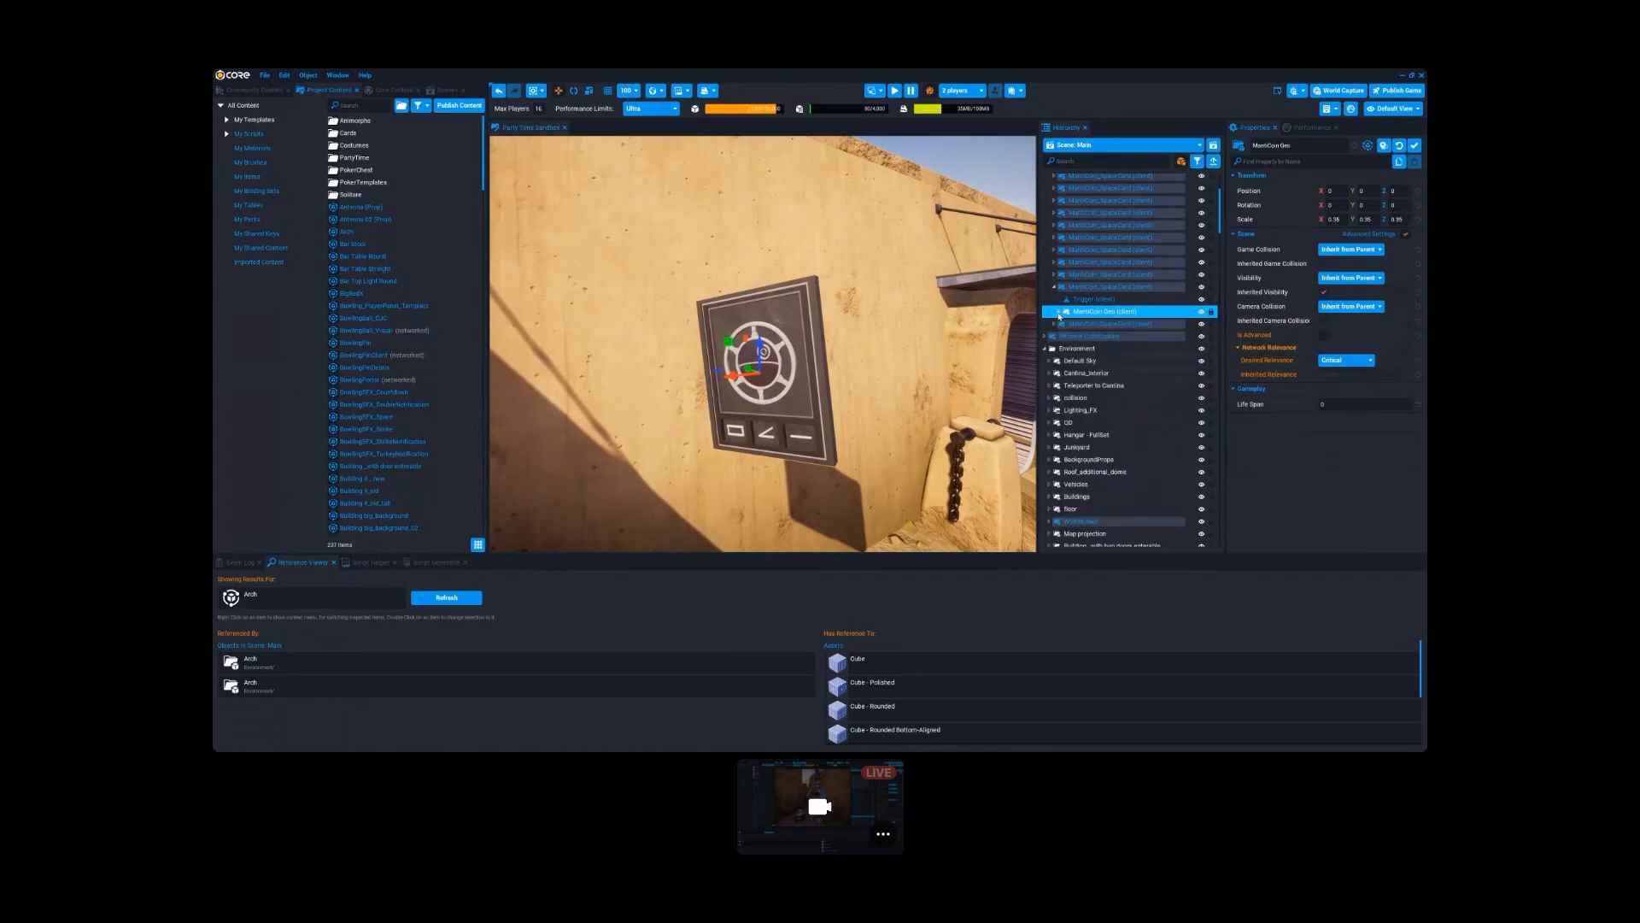
pyautogui.rightClick(1079, 313)
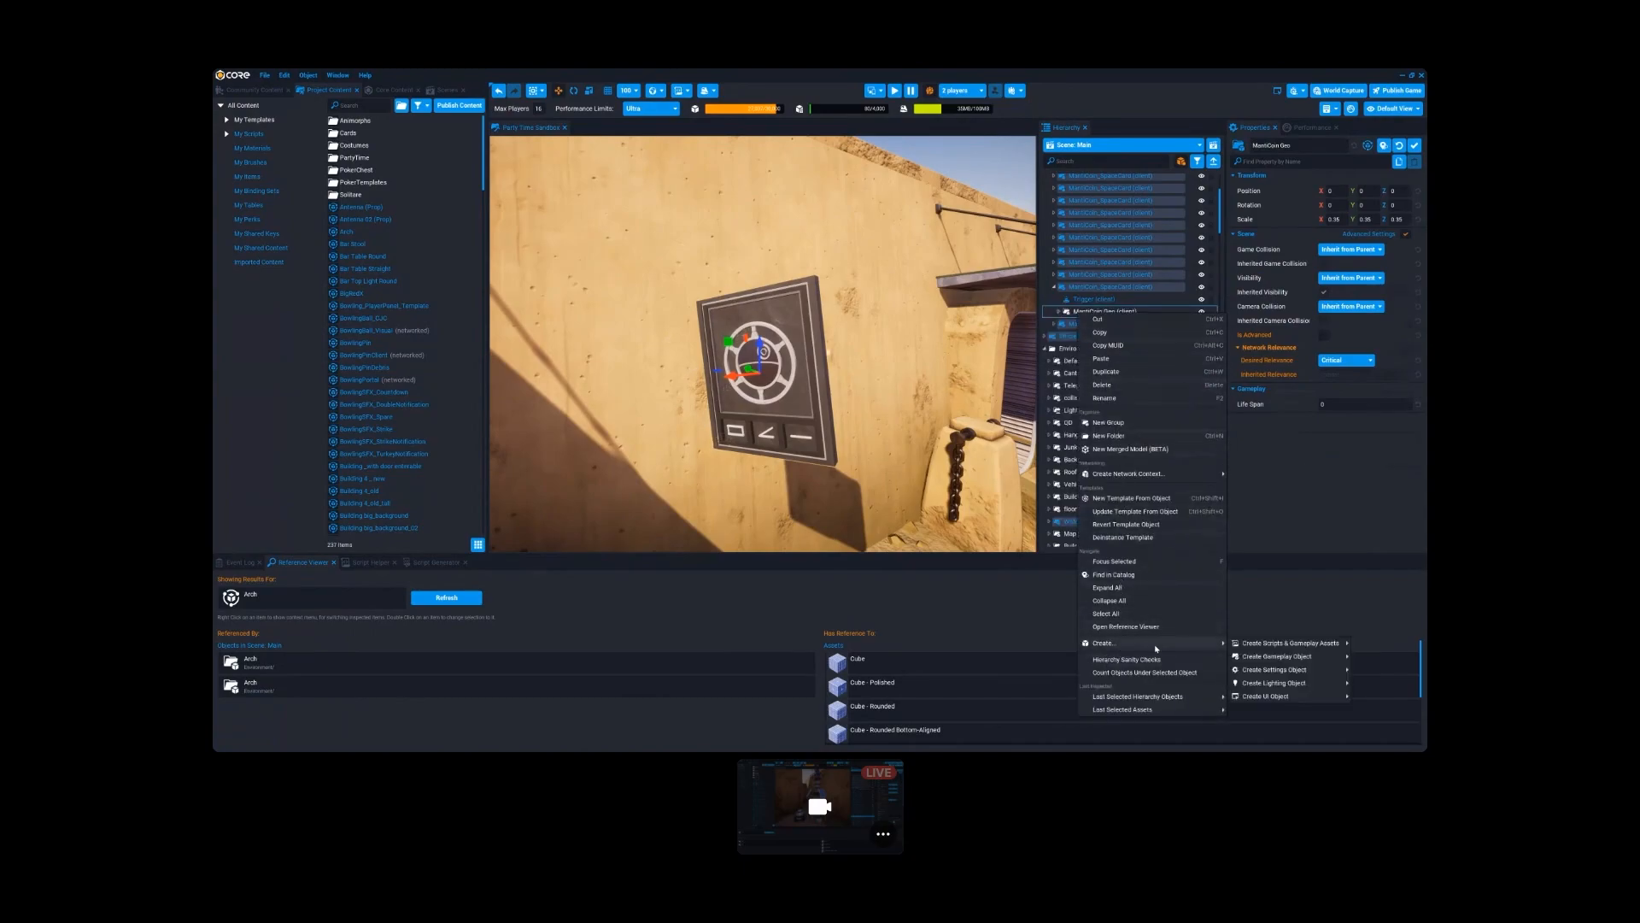
pyautogui.click(1139, 673)
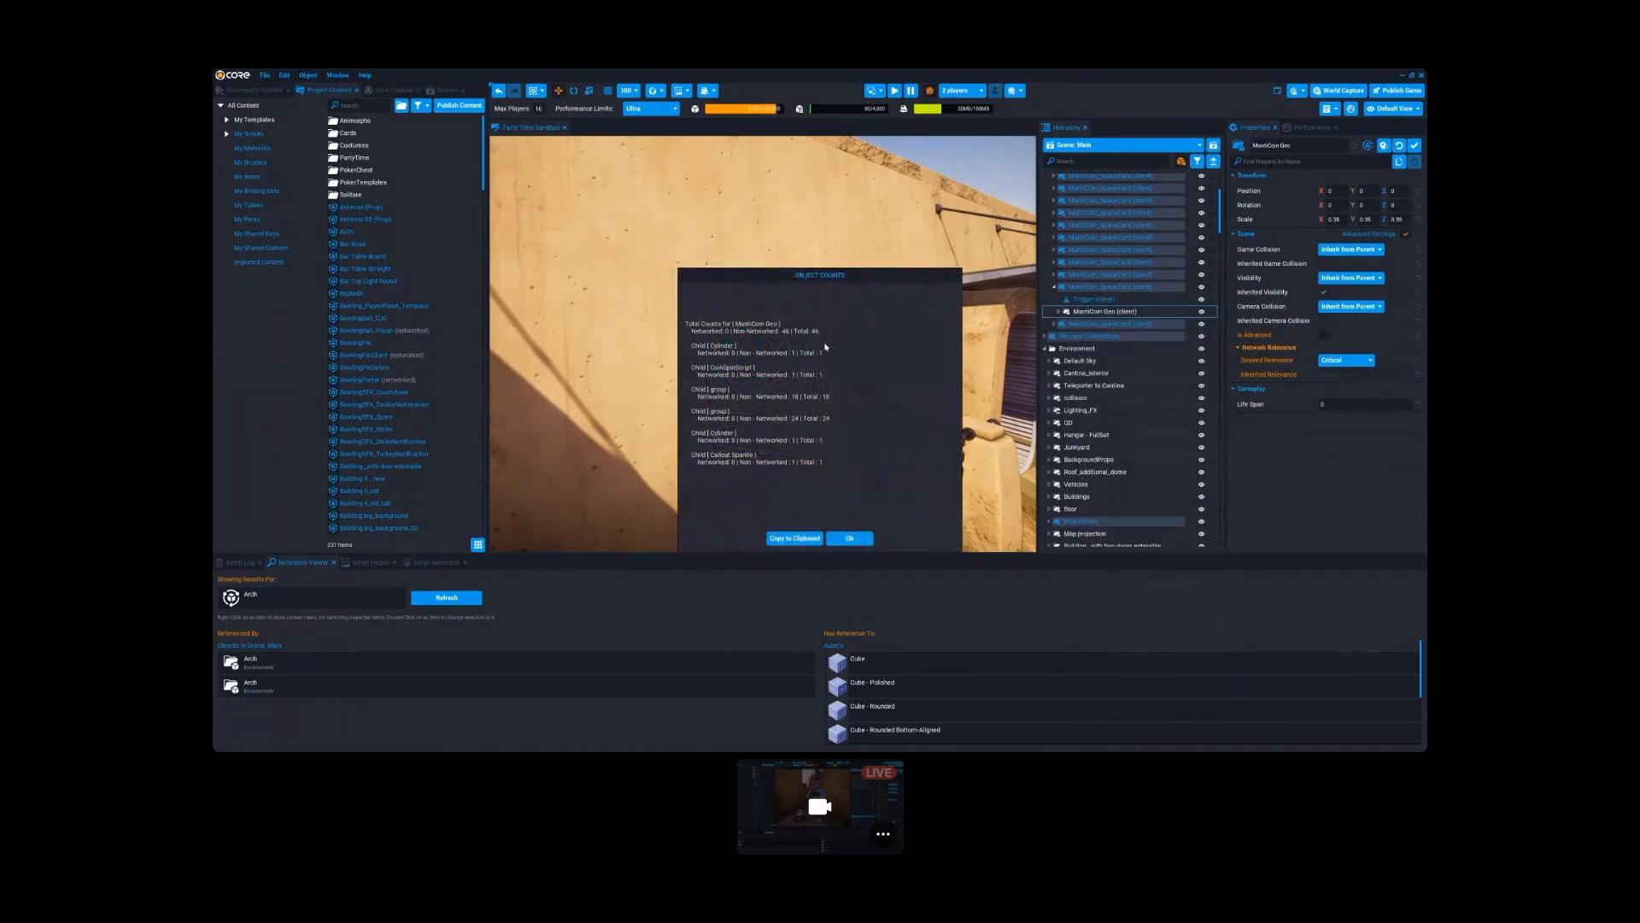
pyautogui.click(850, 538)
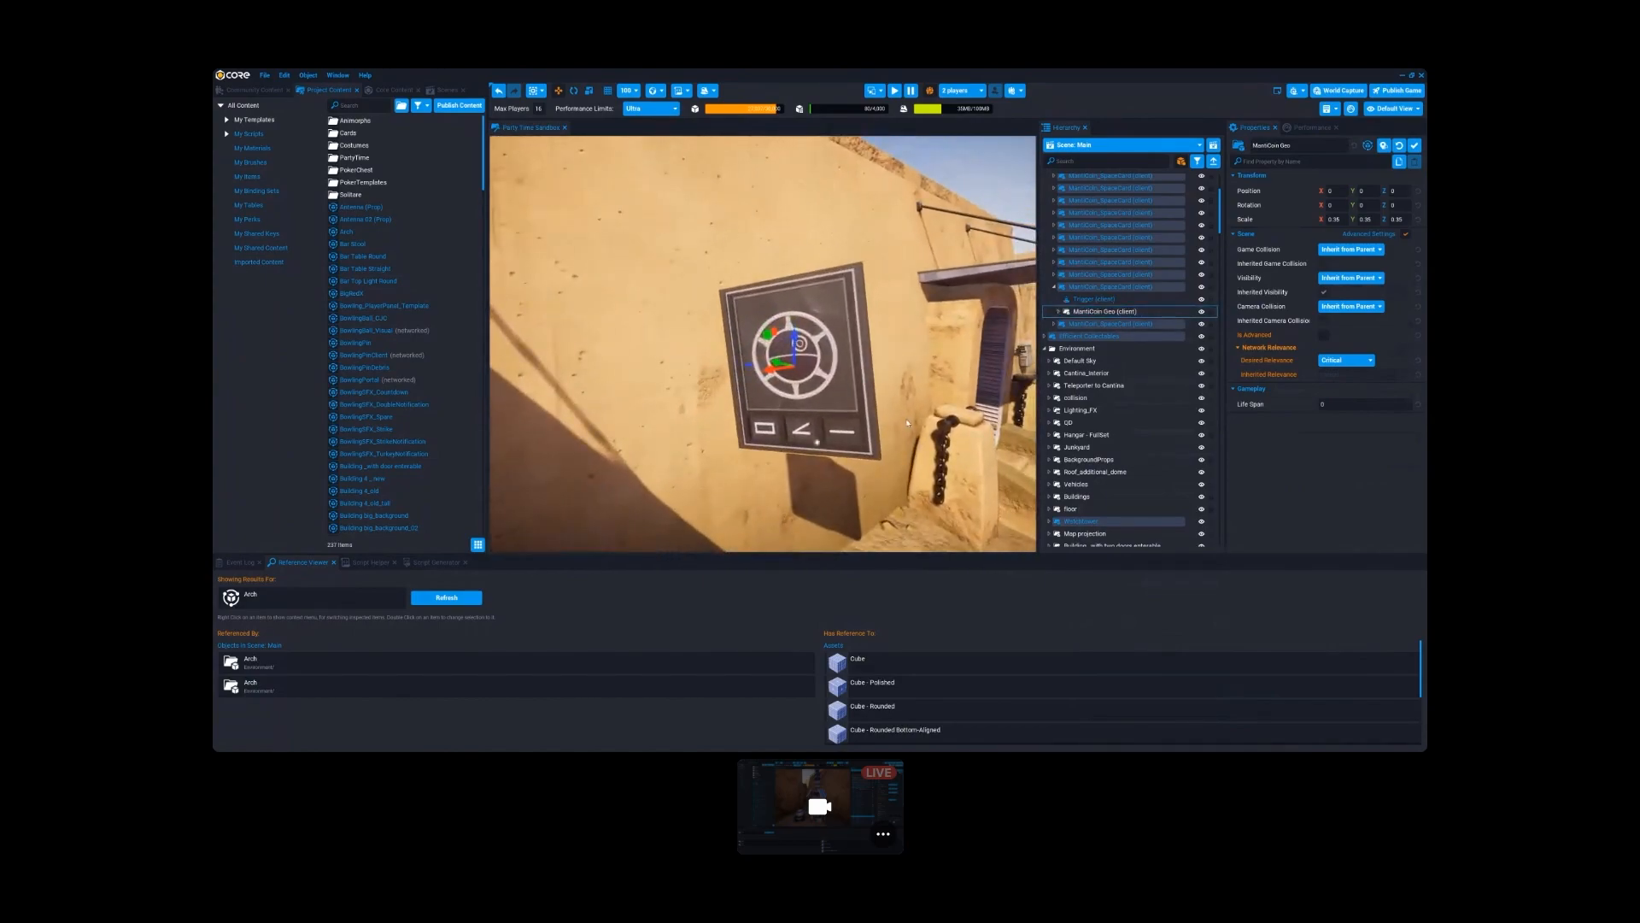
# - Expand MantiCoin-Geo and inspect its two groups and the Cube and Pipe Thin 01 - Large pieces
pyautogui.click(1060, 314)
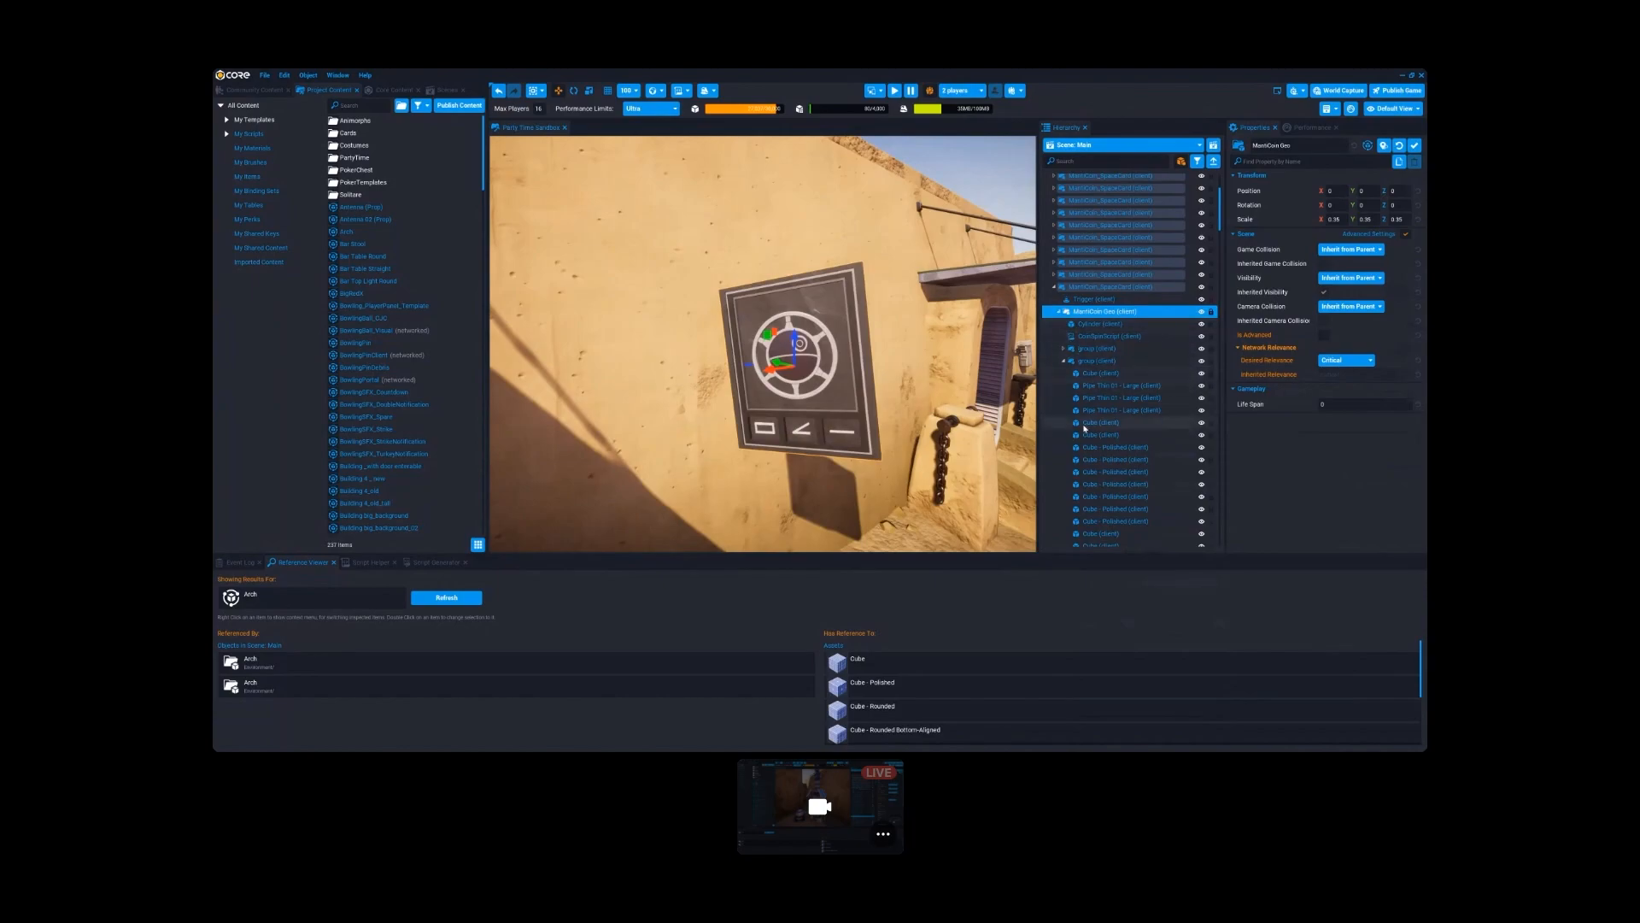
pyautogui.click(1083, 362)
pyautogui.click(1085, 348)
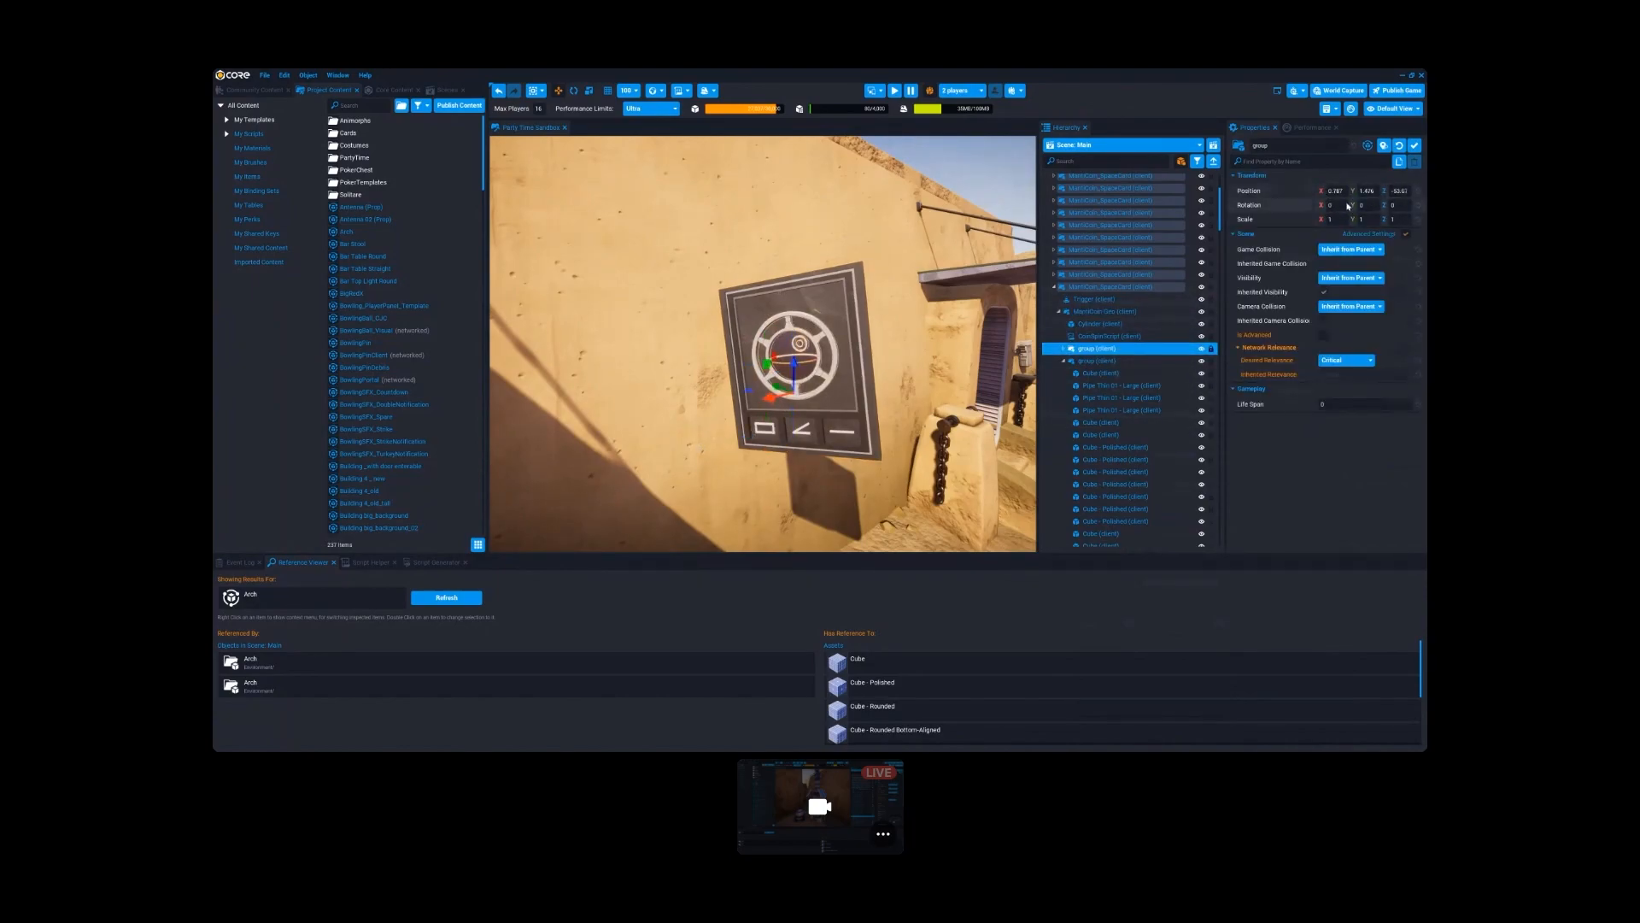
pyautogui.click(1083, 362)
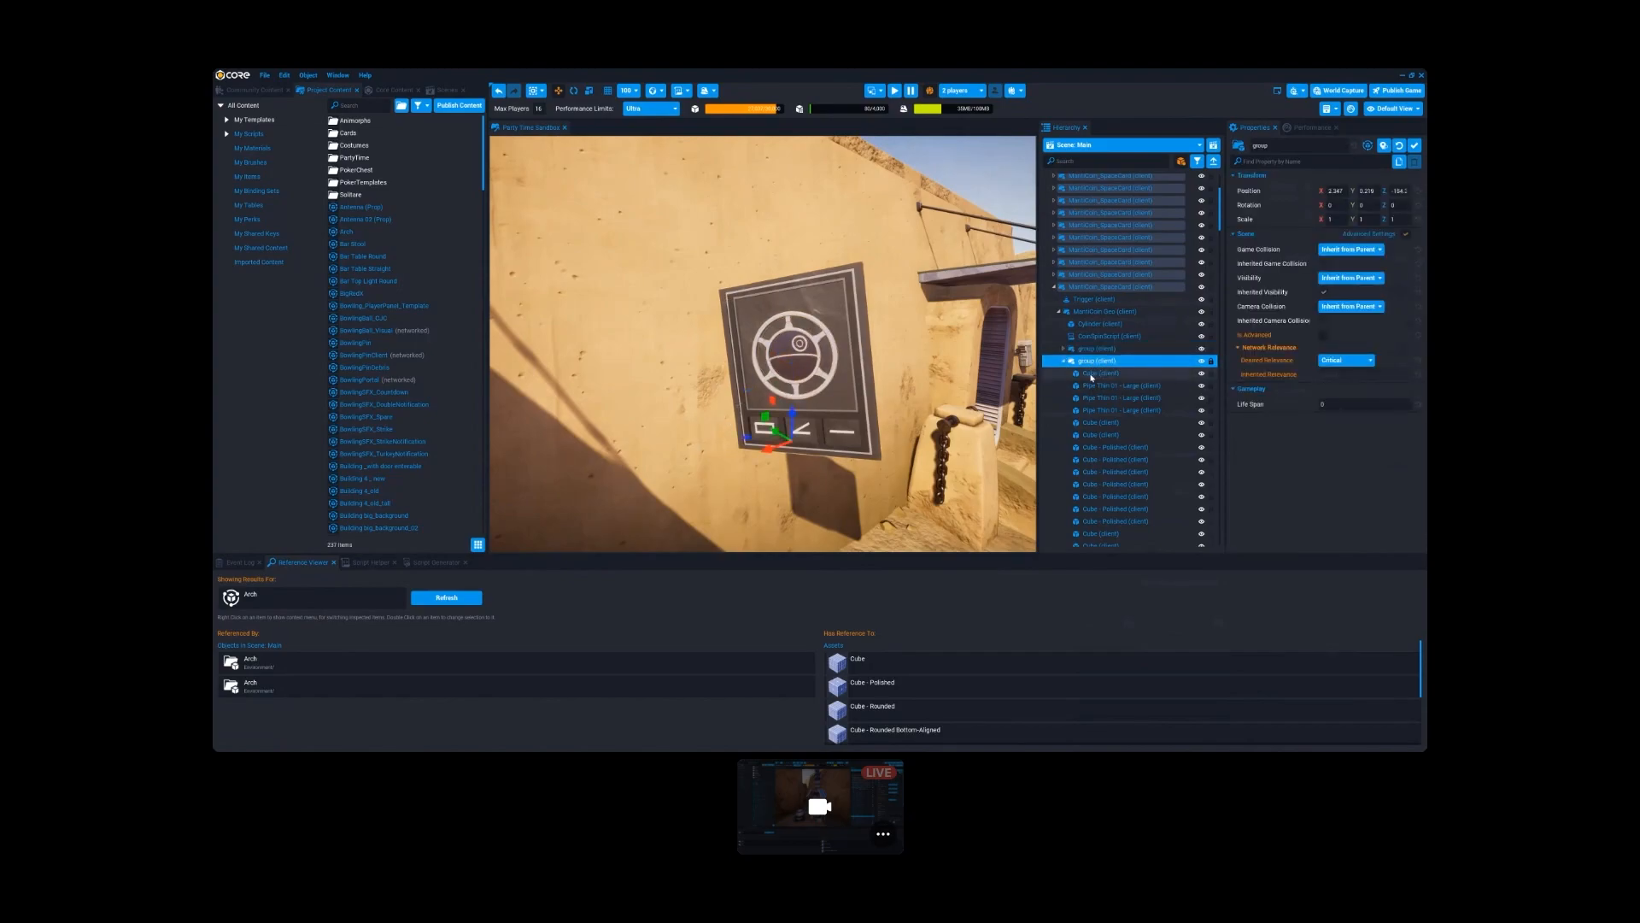
pyautogui.click(1091, 374)
pyautogui.click(1093, 385)
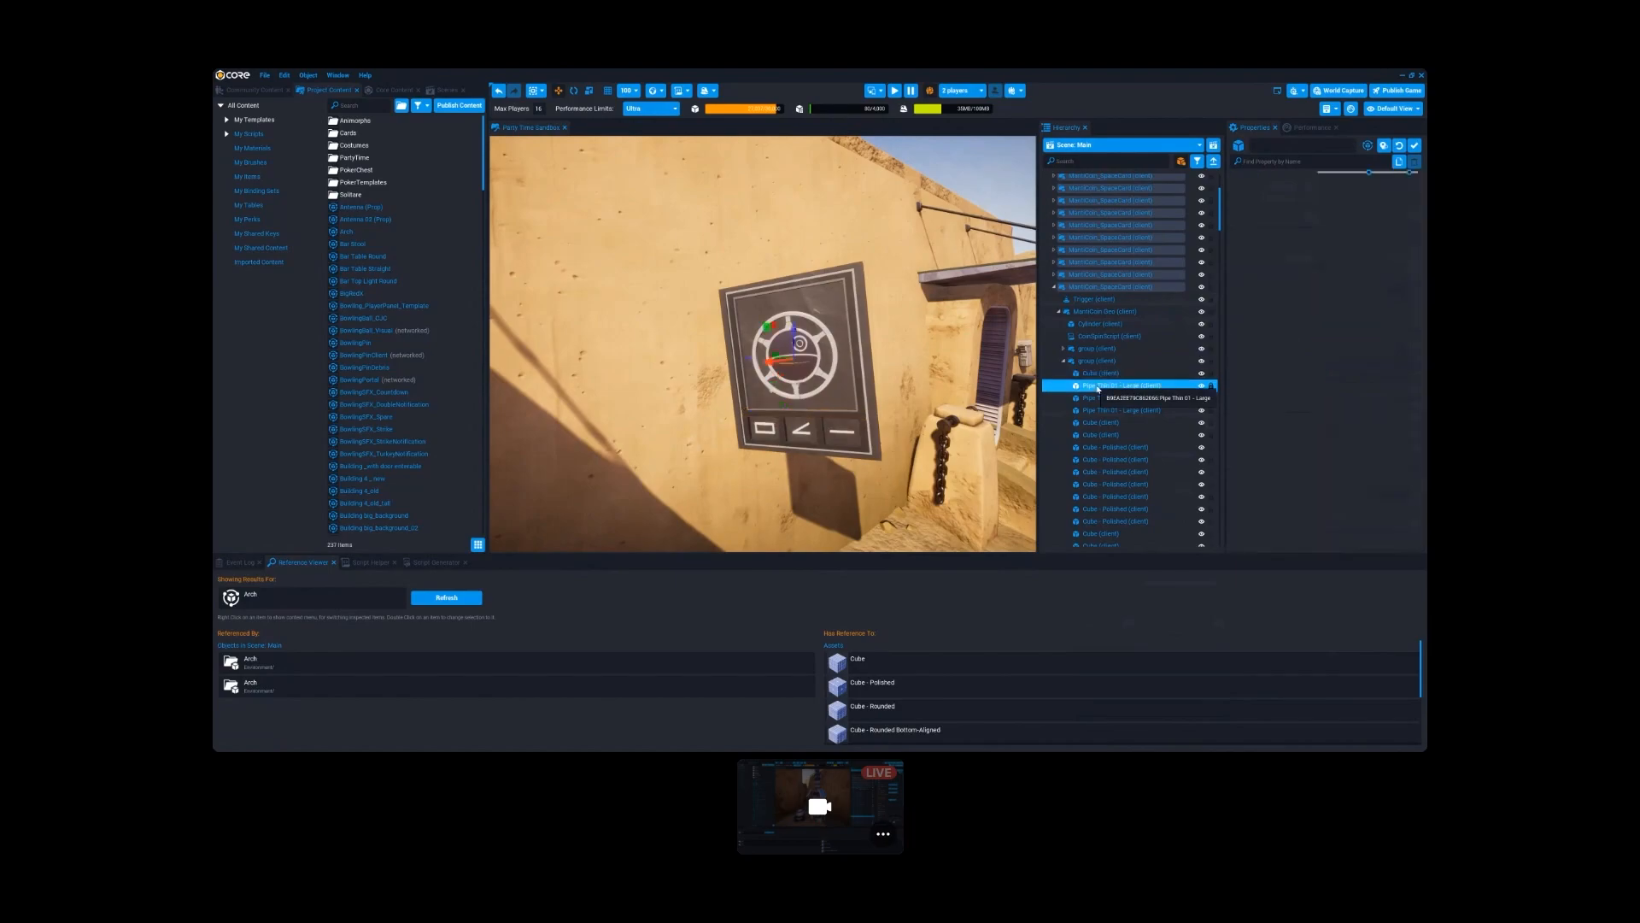
pyautogui.click(1102, 398)
pyautogui.scroll(-3, 1115, 443)
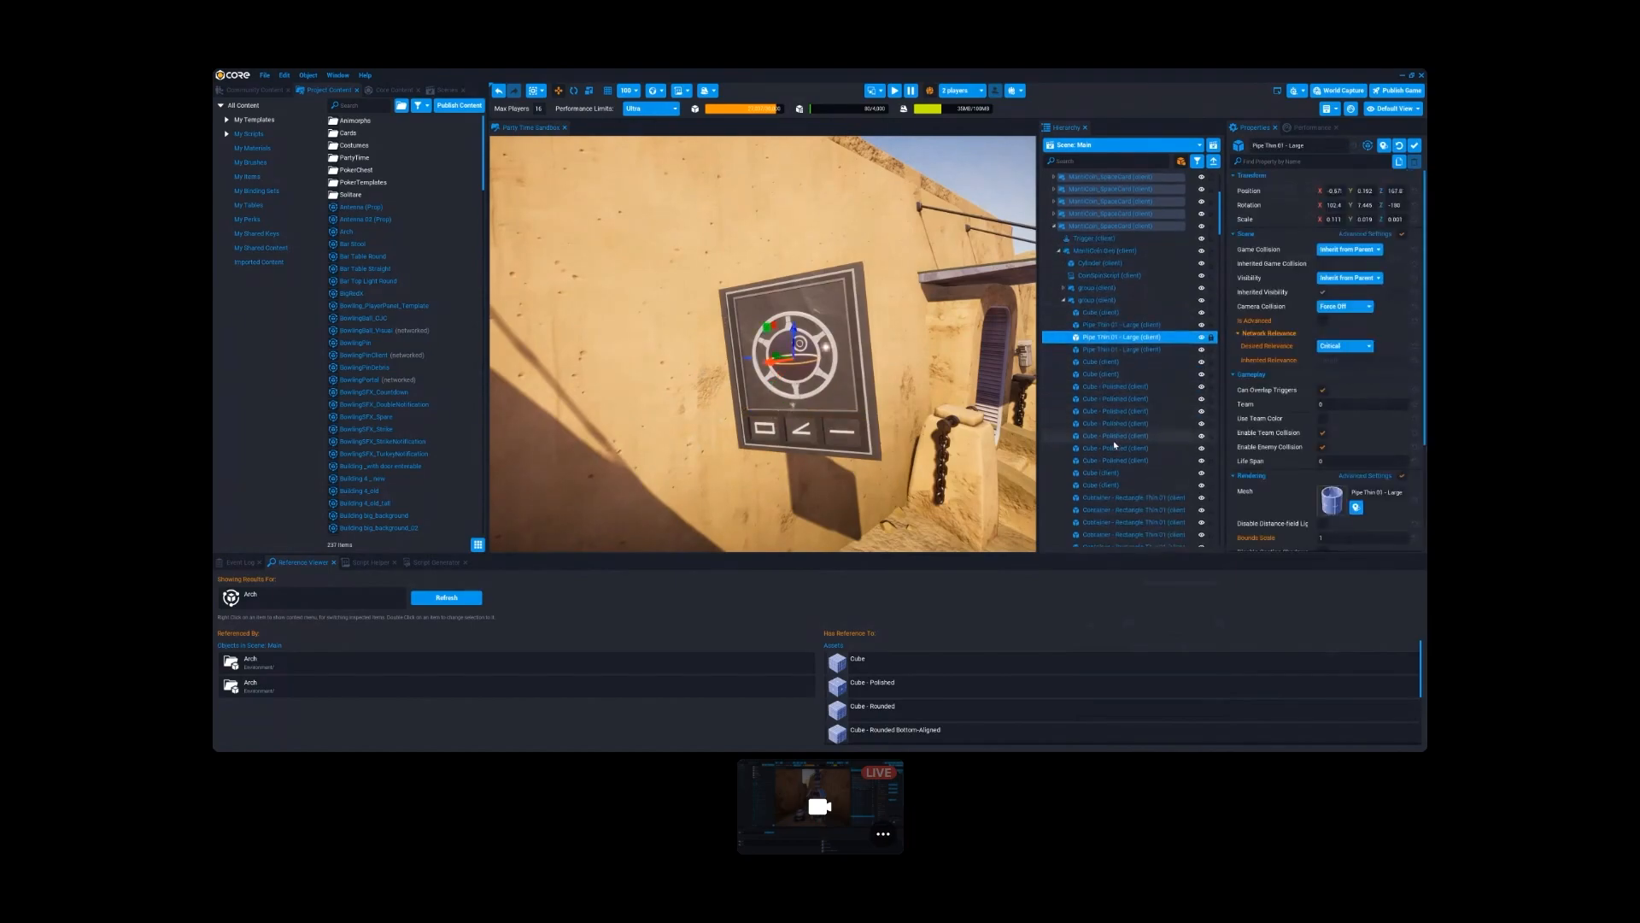
# - Collapse the expanded group under MantiCoin-Geo and deinstance the template through the first group
pyautogui.scroll(2, 1115, 444)
pyautogui.click(1065, 300)
pyautogui.click(1083, 291)
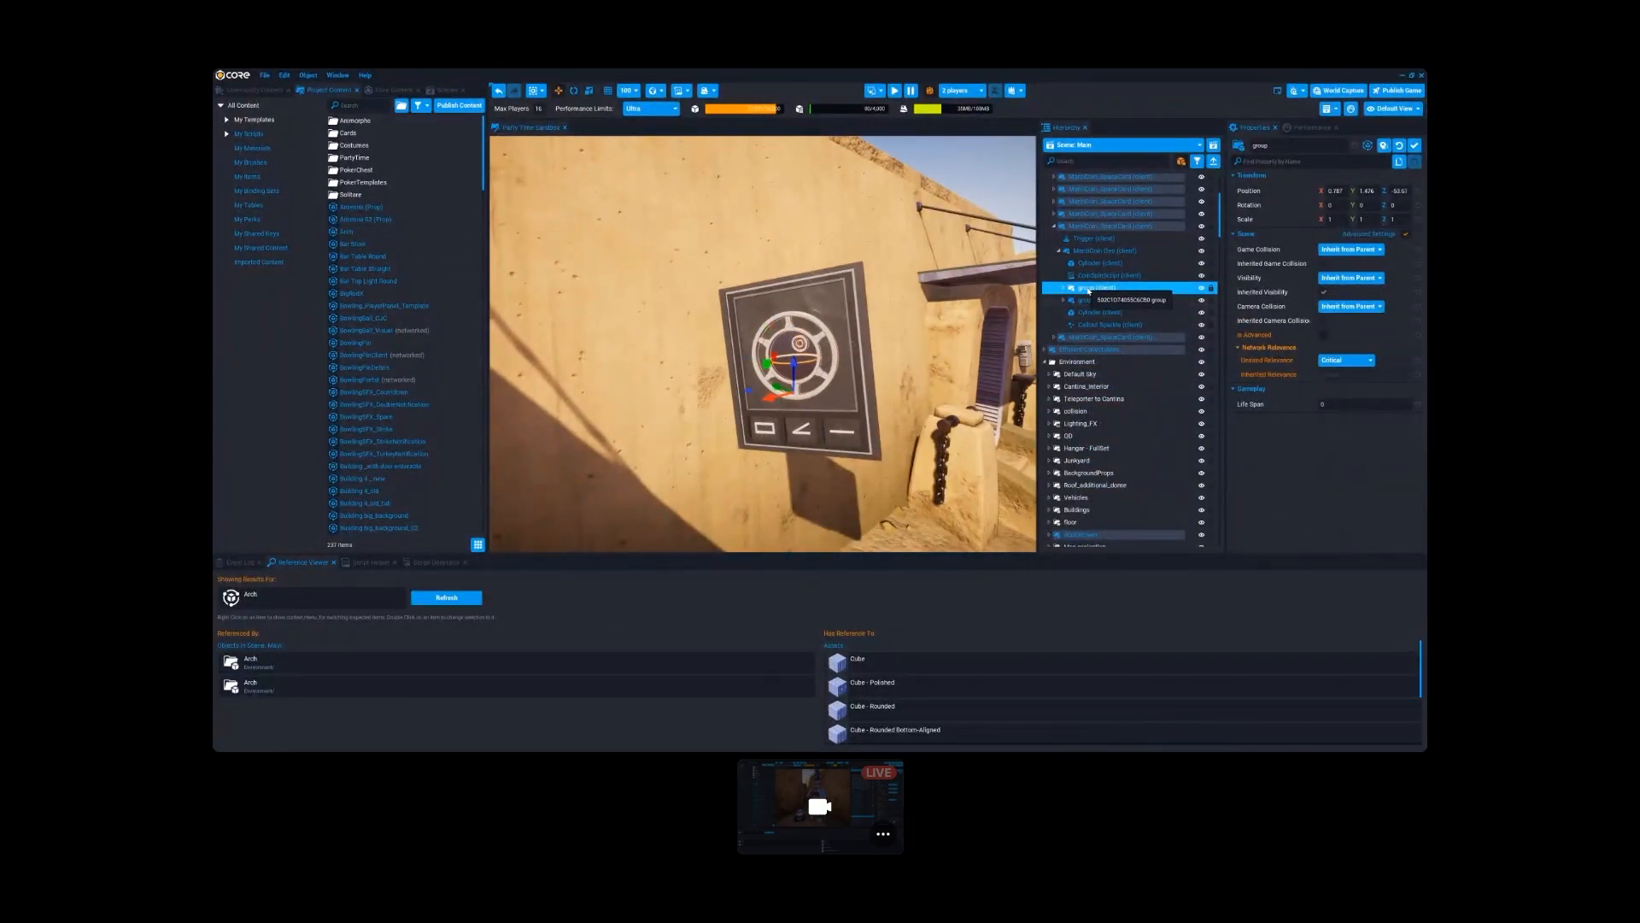
pyautogui.rightClick(1085, 291)
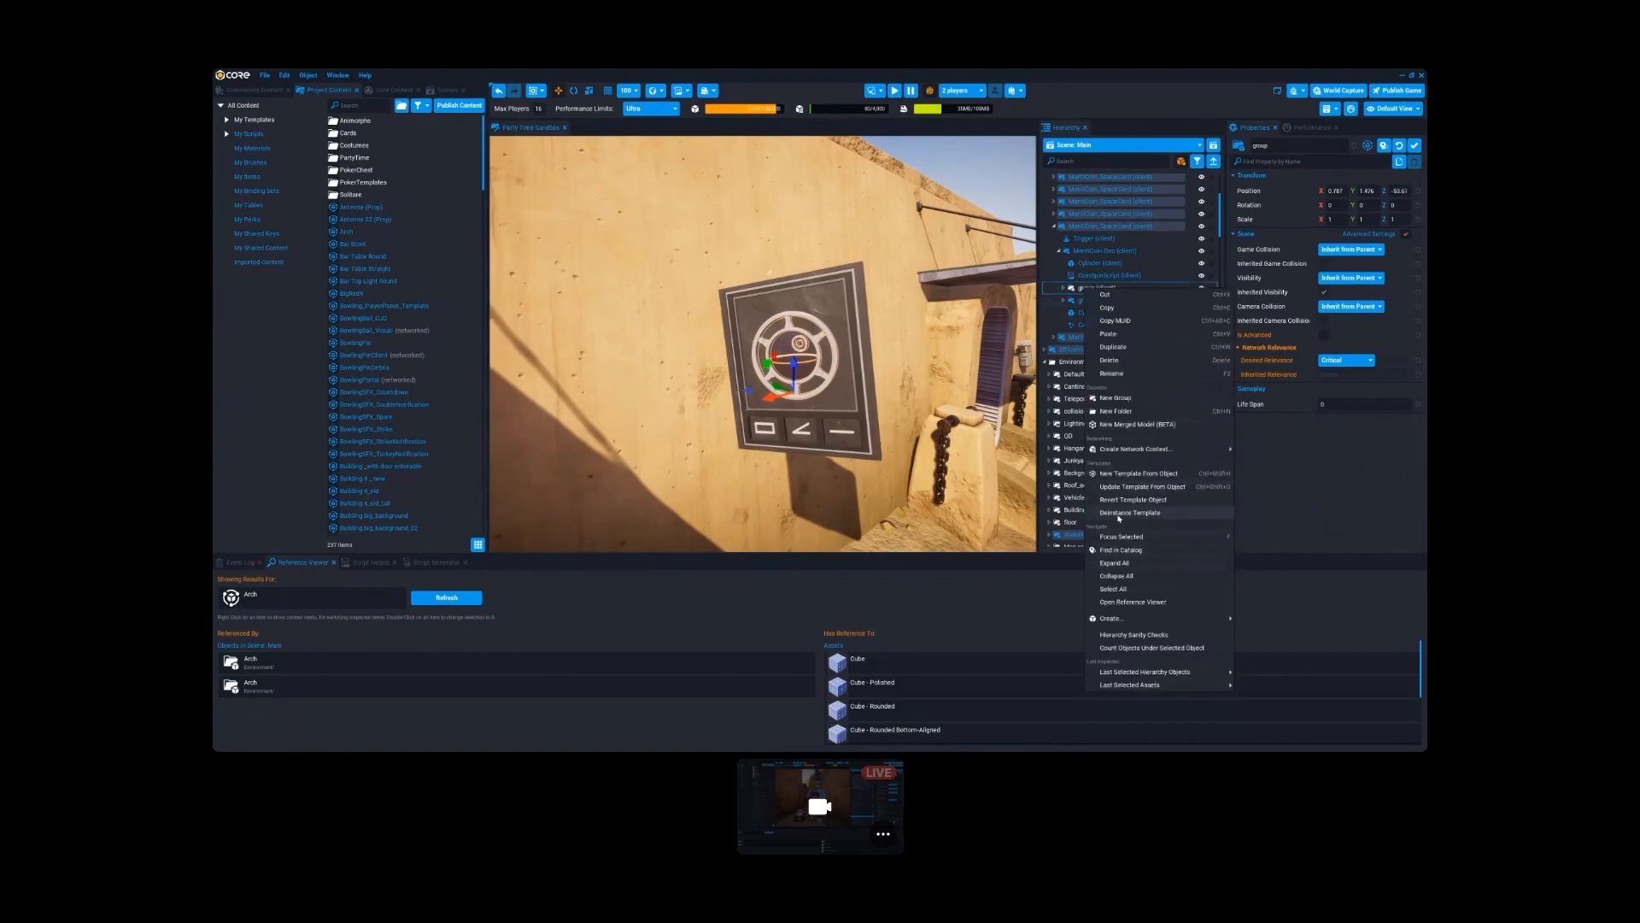
pyautogui.click(1119, 515)
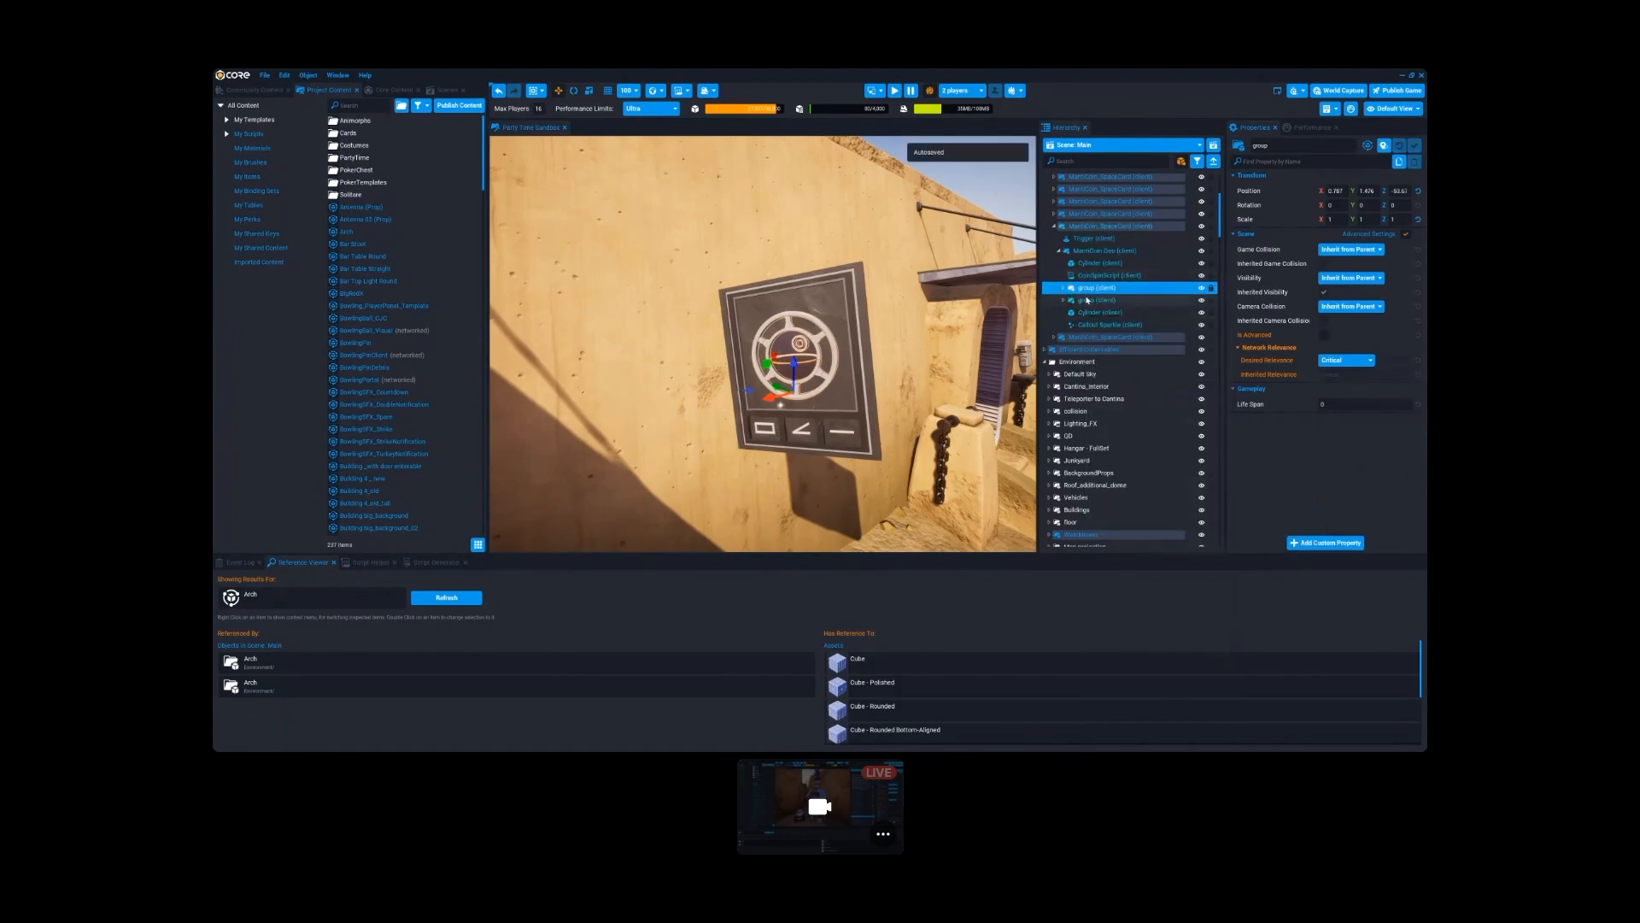
# - Put the cylinders, both groups and Callout Sparkle under MantiCoin-Geo into a new merged model, leaving out the script, and enable Aggressive Merge
pyautogui.click(1104, 324)
pyautogui.keyDown('shift'); pyautogui.click(1090, 291); pyautogui.keyUp('shift')
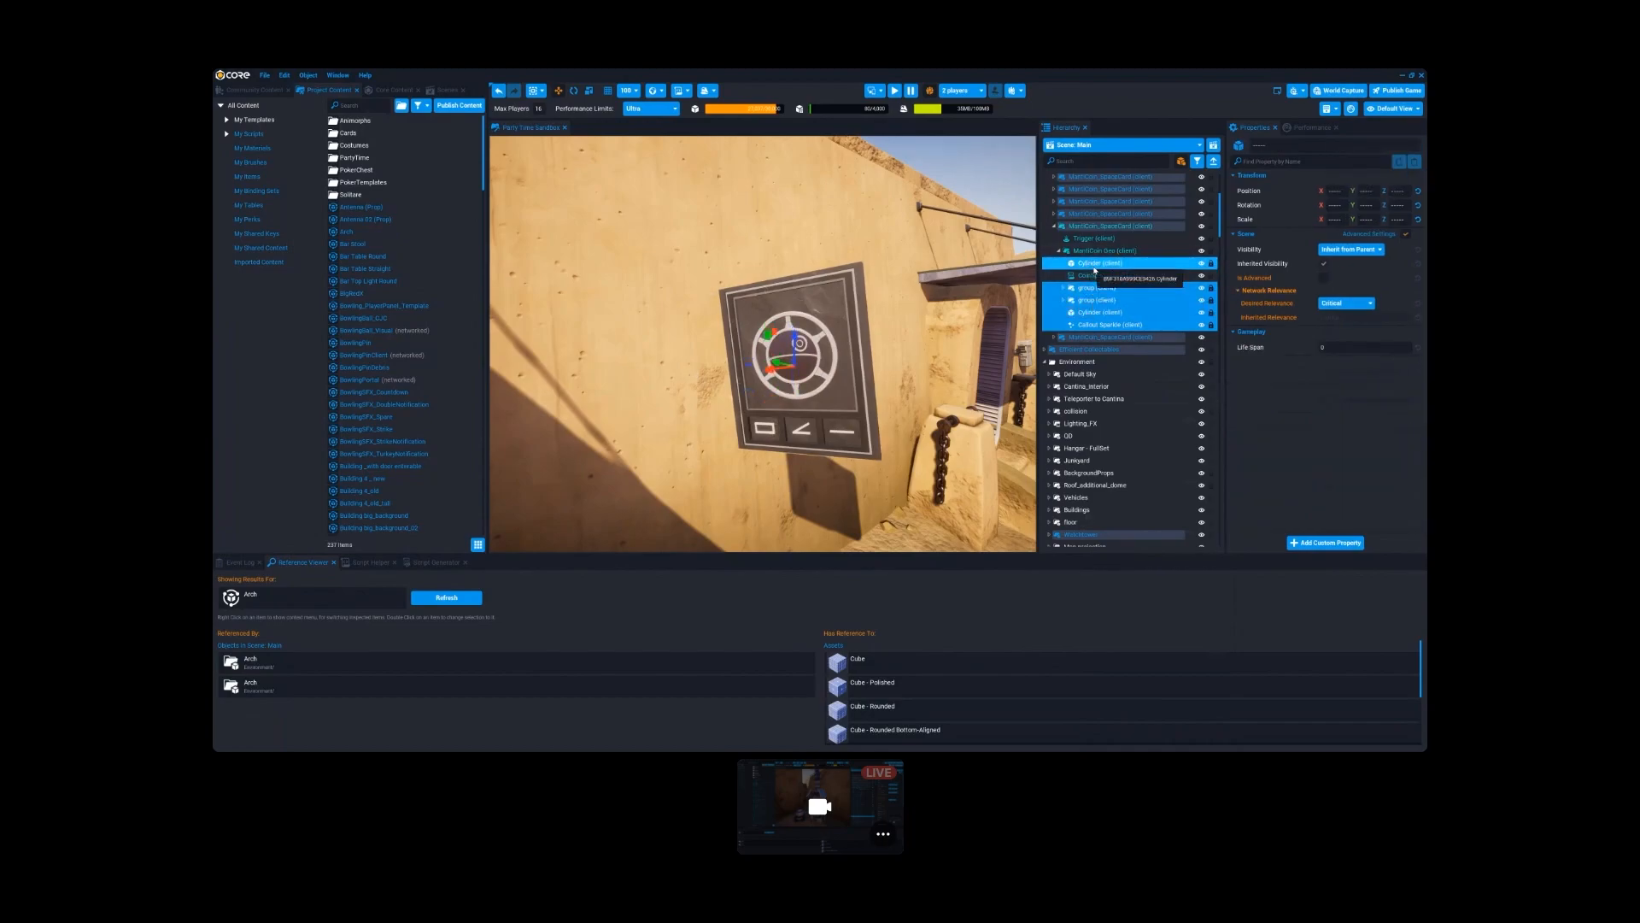
pyautogui.rightClick(1095, 270)
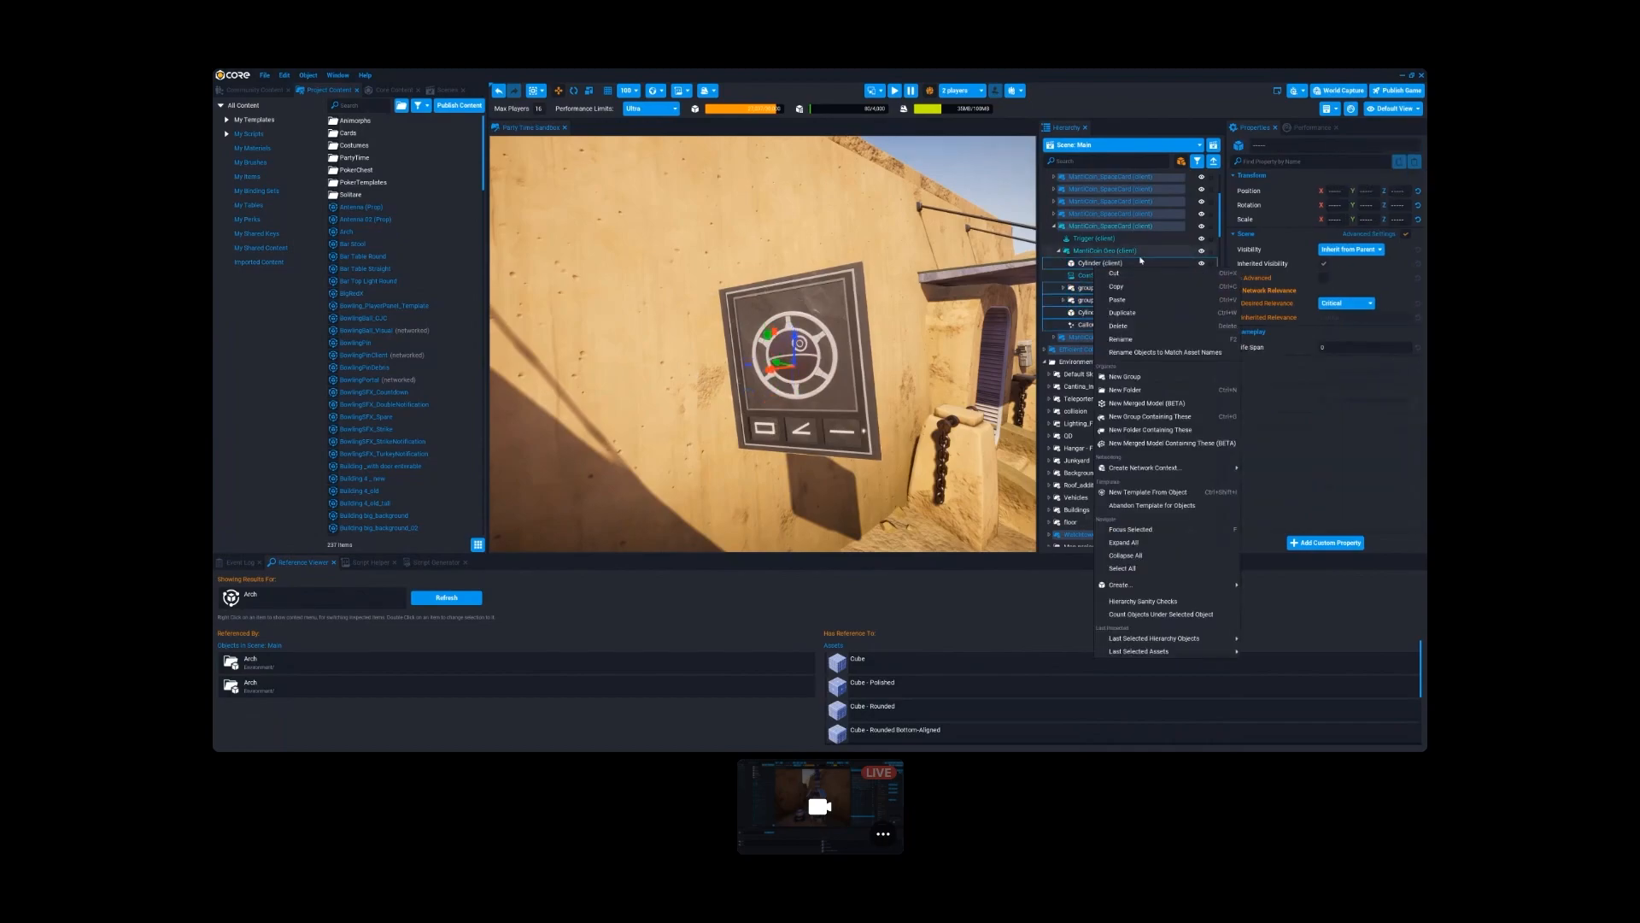
pyautogui.click(1160, 444)
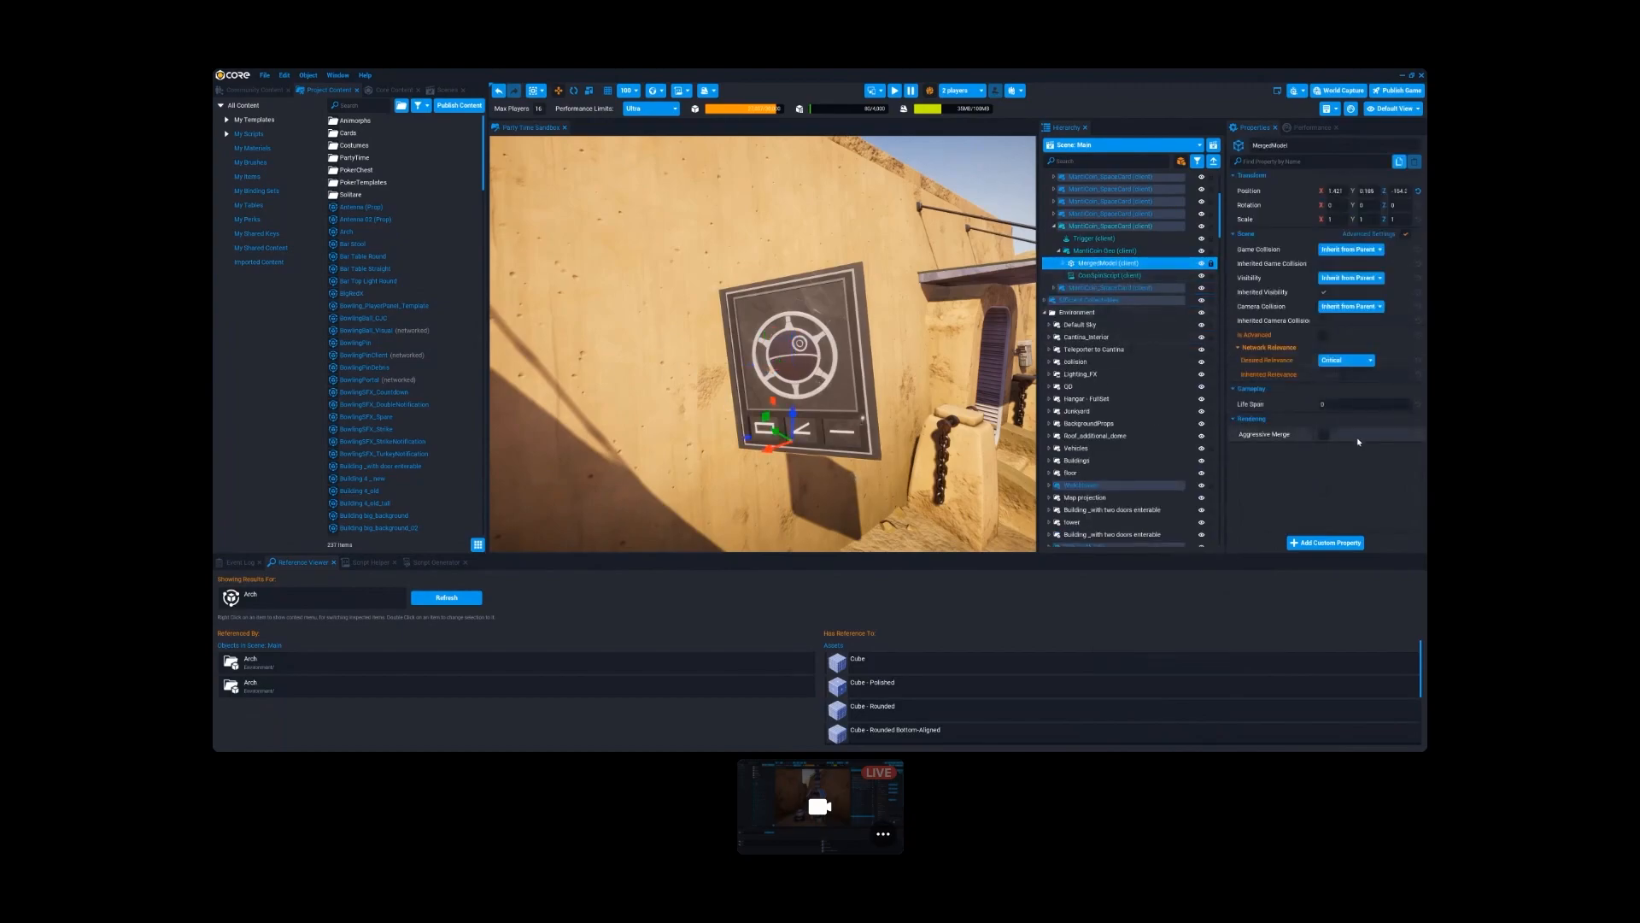
pyautogui.click(1323, 435)
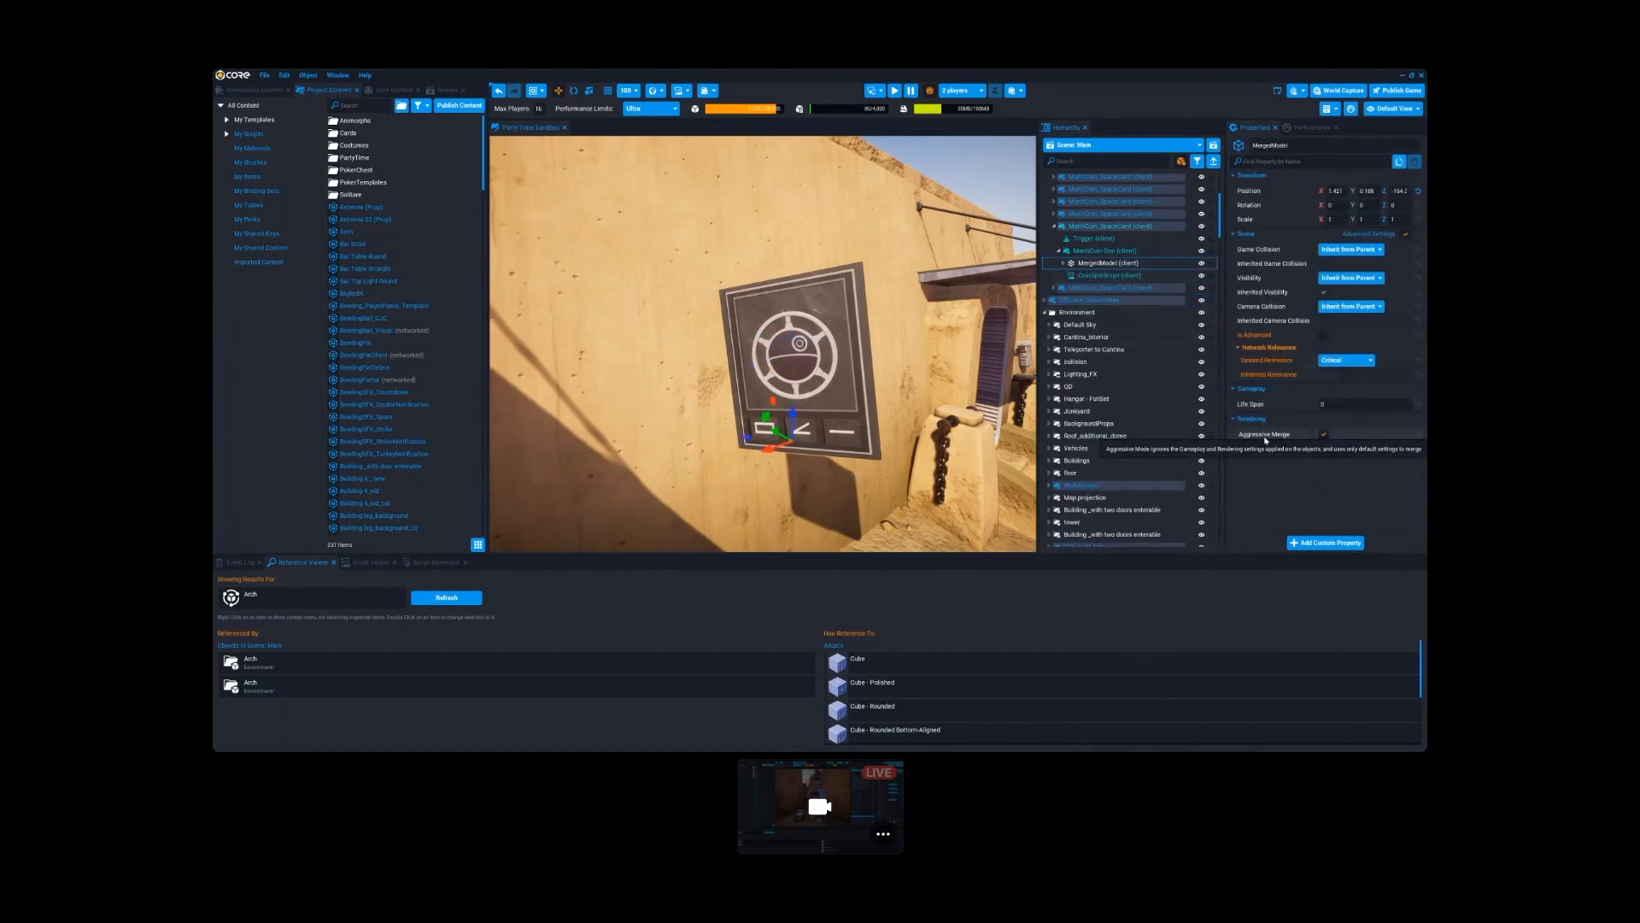
# - Move Callout Sparkle out of the merged model to sit directly under MantiCoin-Geo, and collapse the merged model
pyautogui.click(1064, 263)
pyautogui.click(1102, 275)
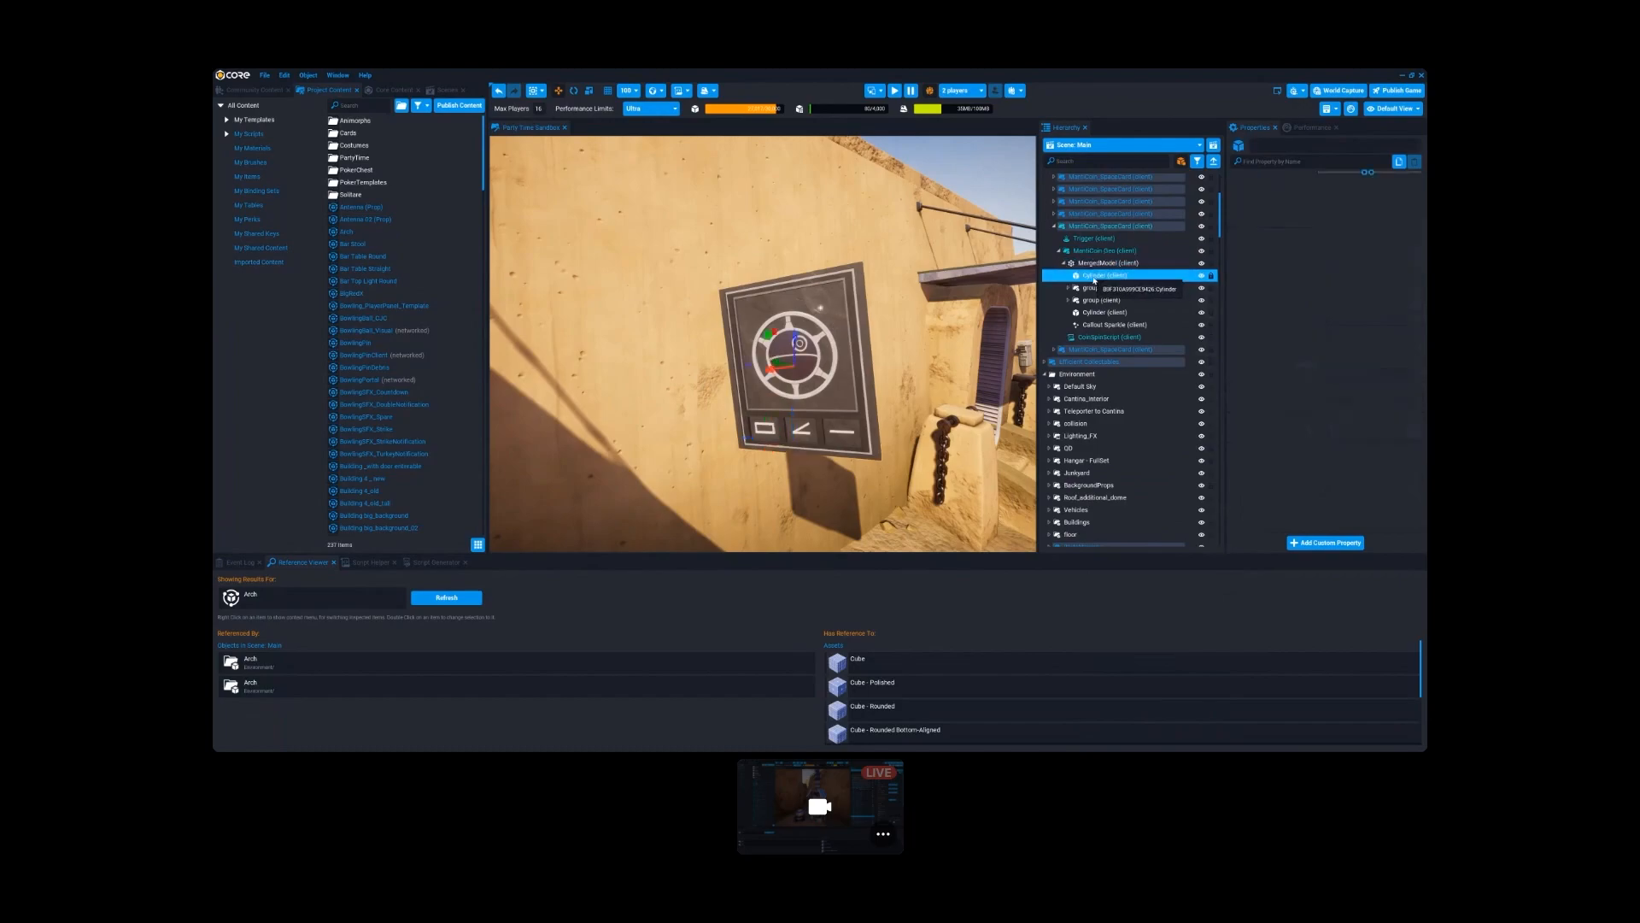
pyautogui.click(1104, 325)
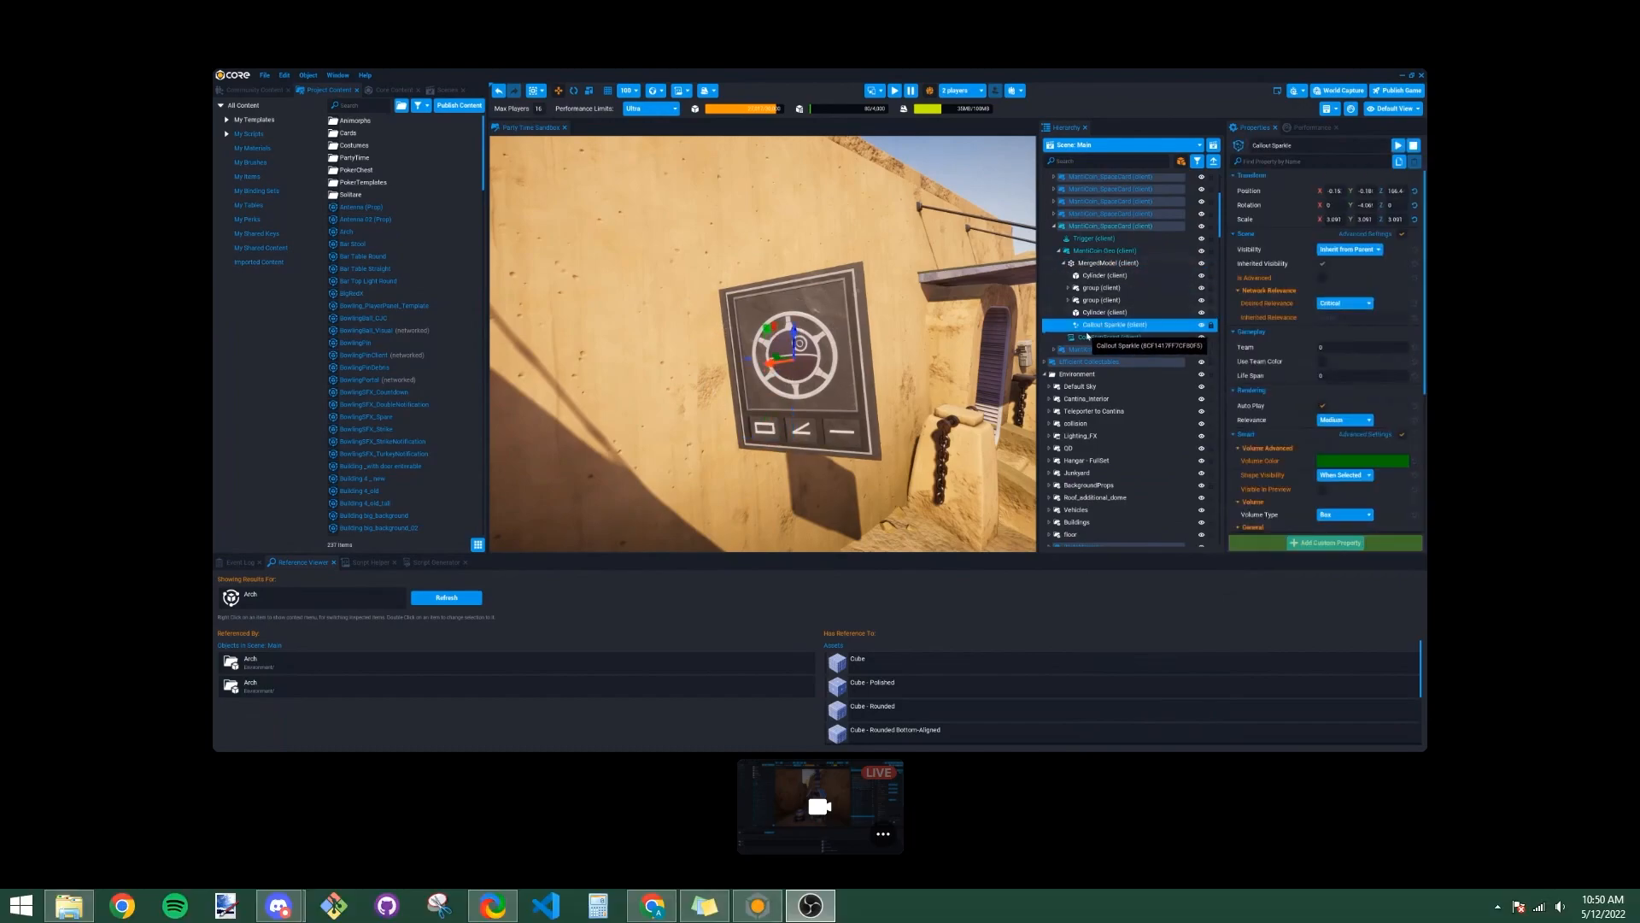
pyautogui.click(1102, 311)
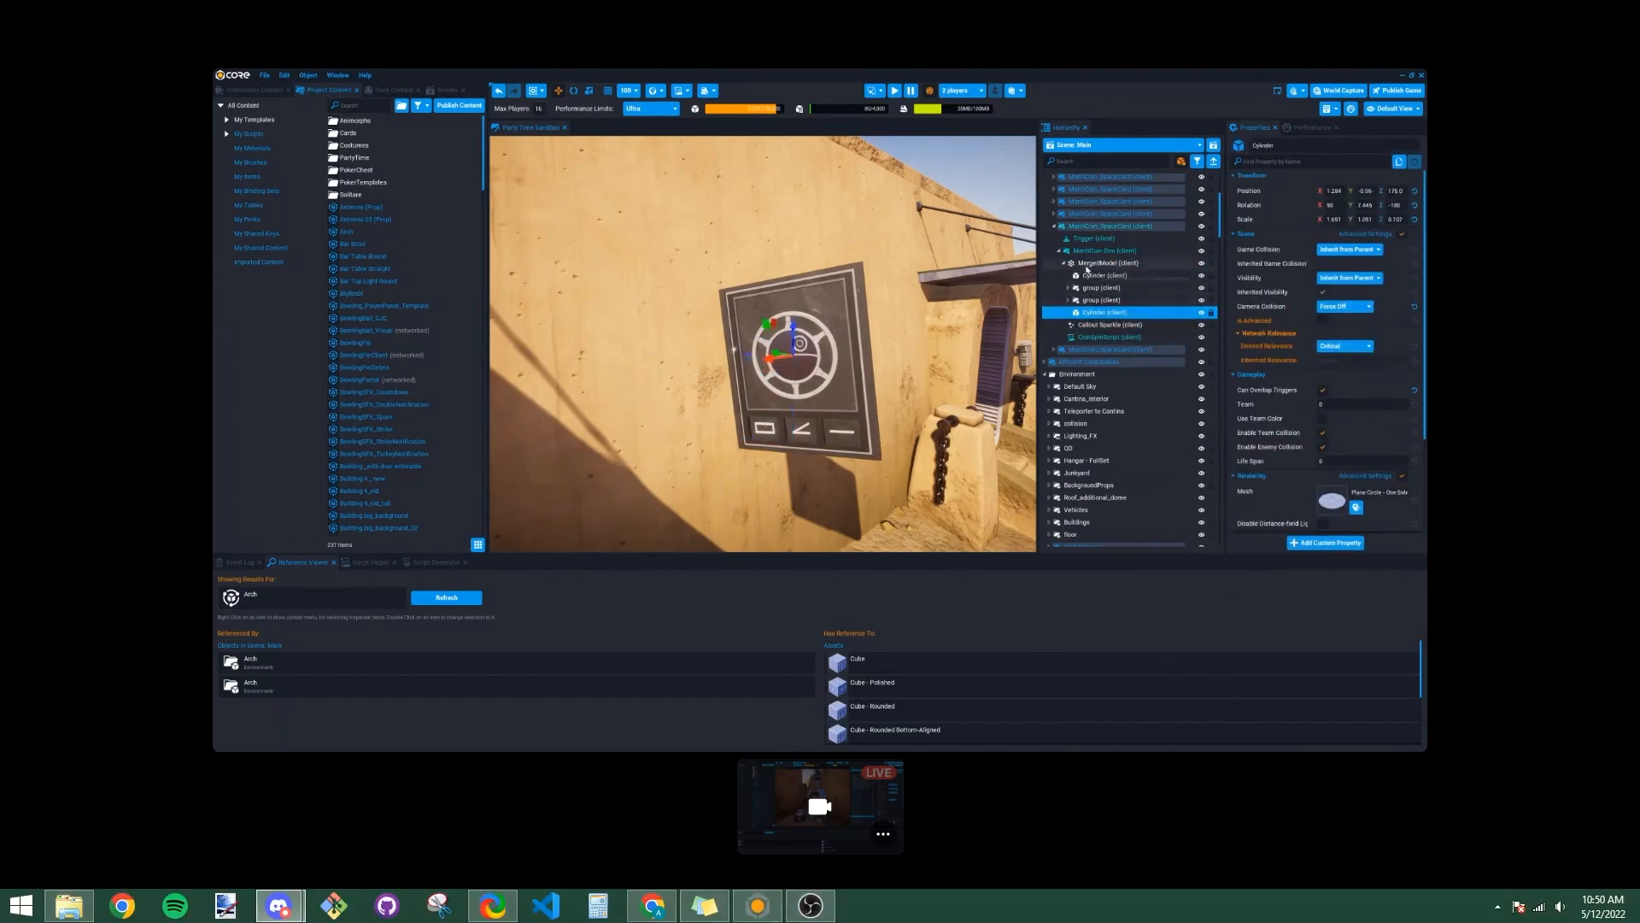
pyautogui.click(1071, 263)
pyautogui.click(1065, 264)
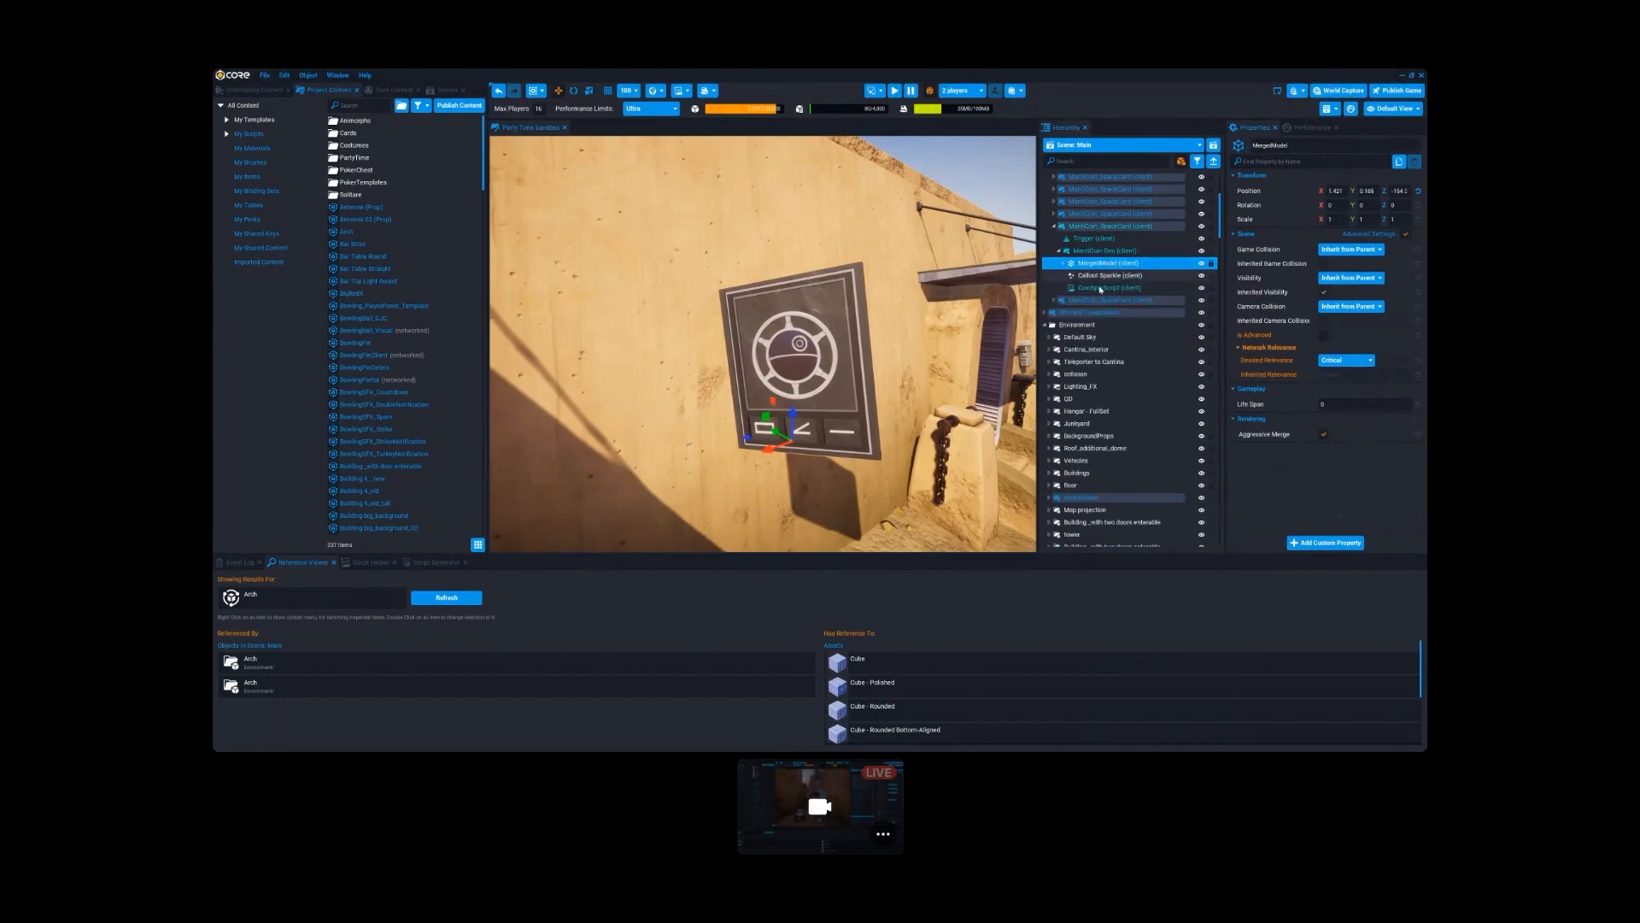
# - Focus on the merged model and inspect its contents, including the first cylinder, in the hierarchy
pyautogui.doubleClick(1071, 263)
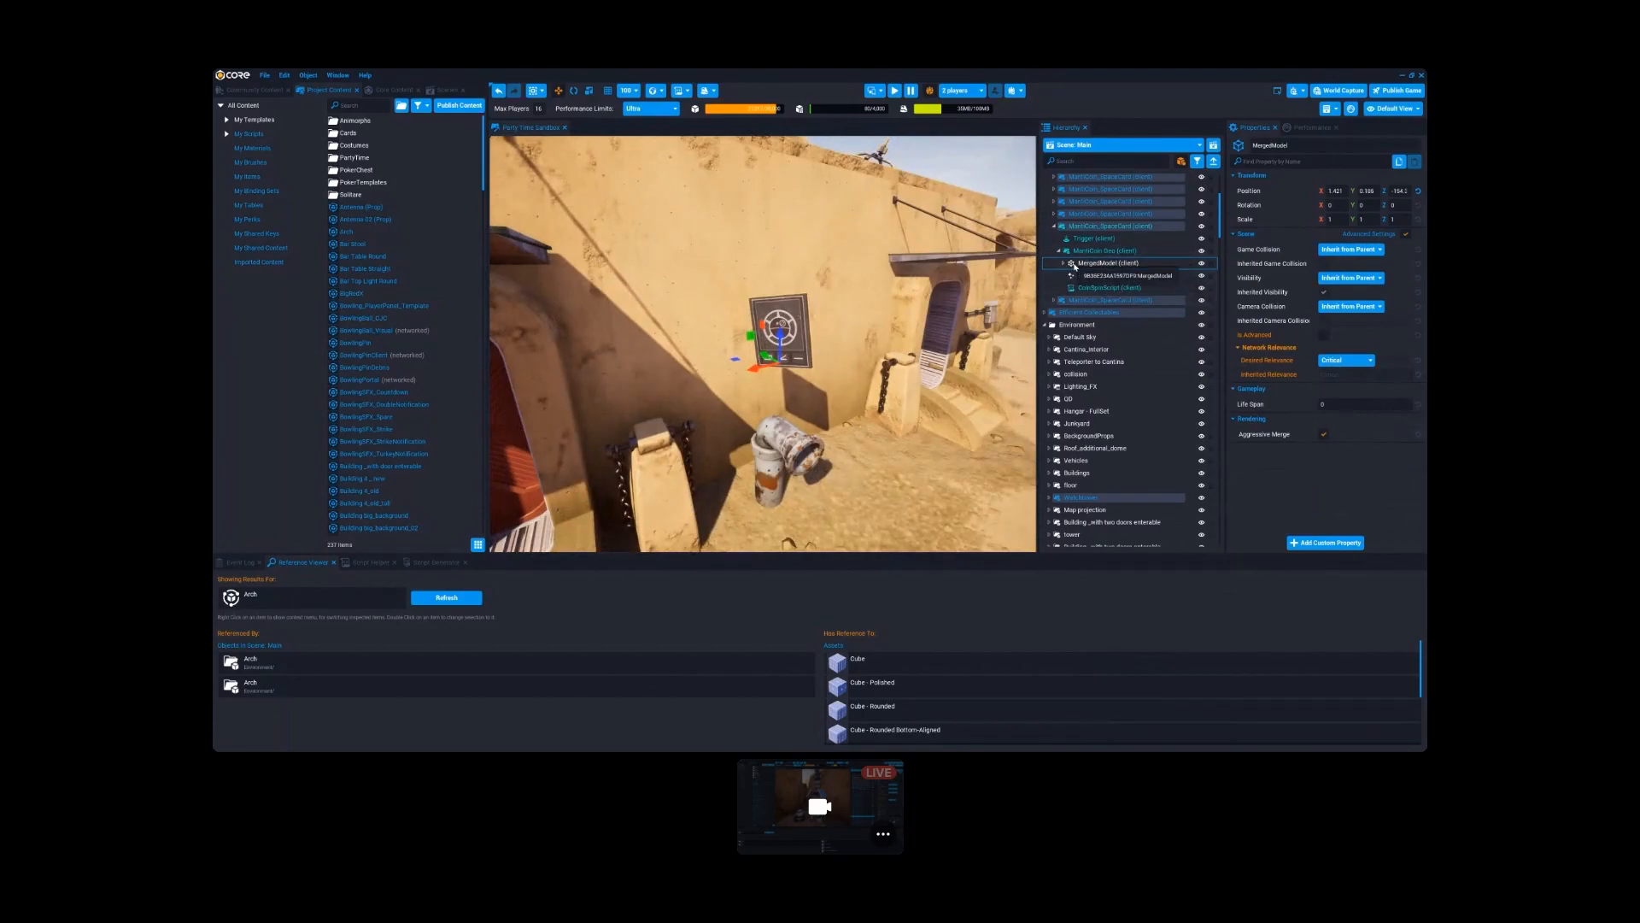
pyautogui.click(1064, 264)
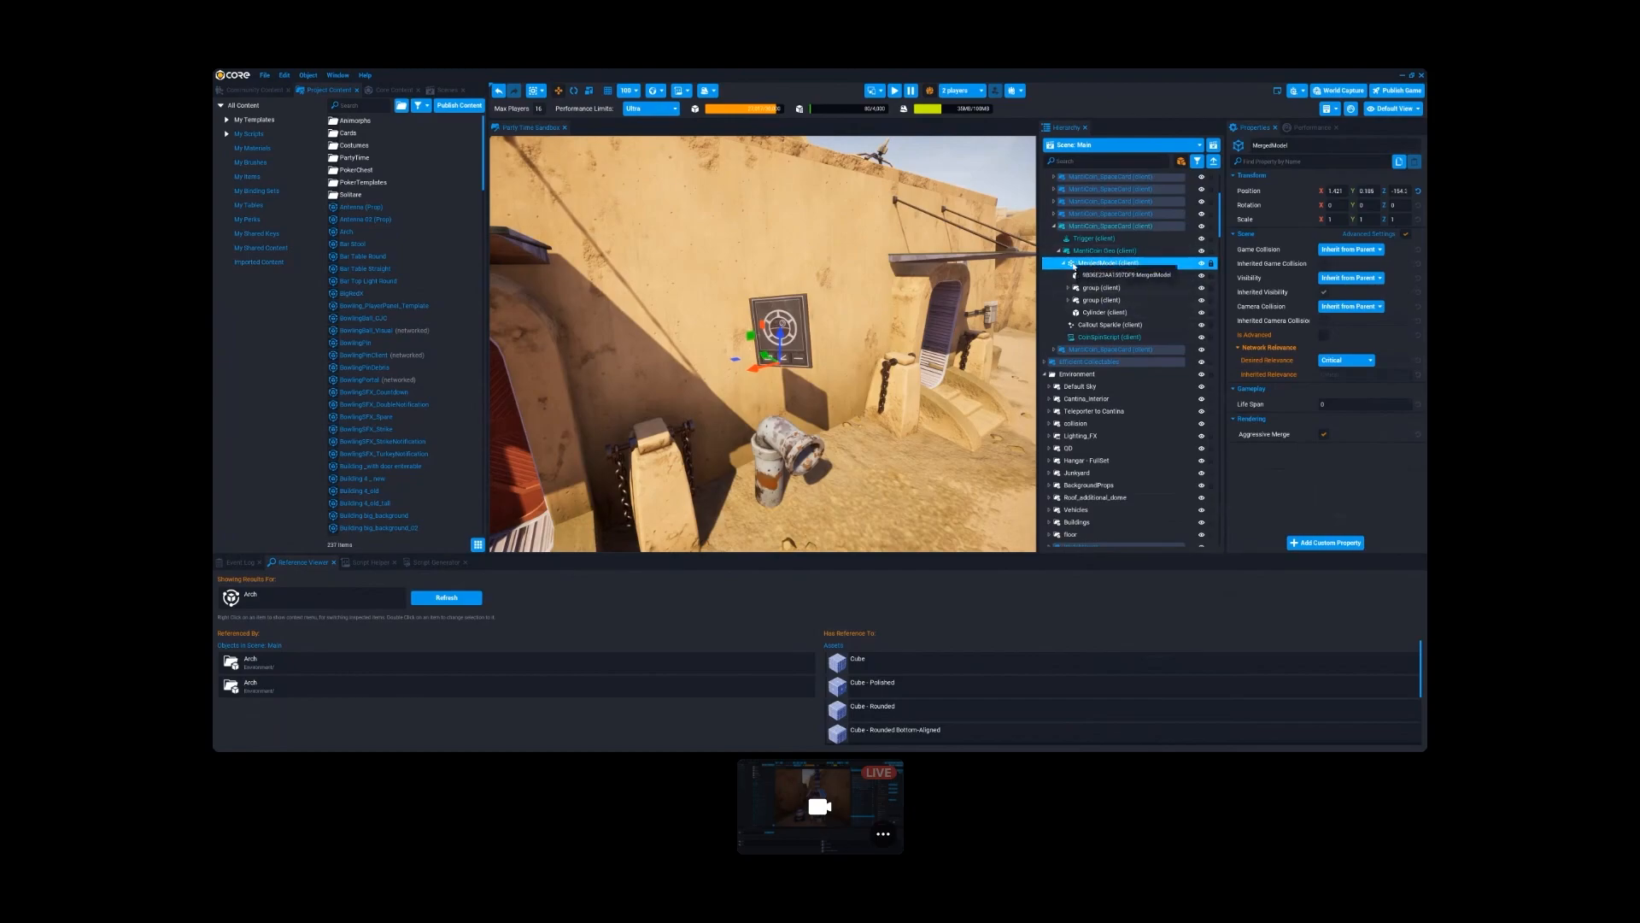
pyautogui.click(1065, 264)
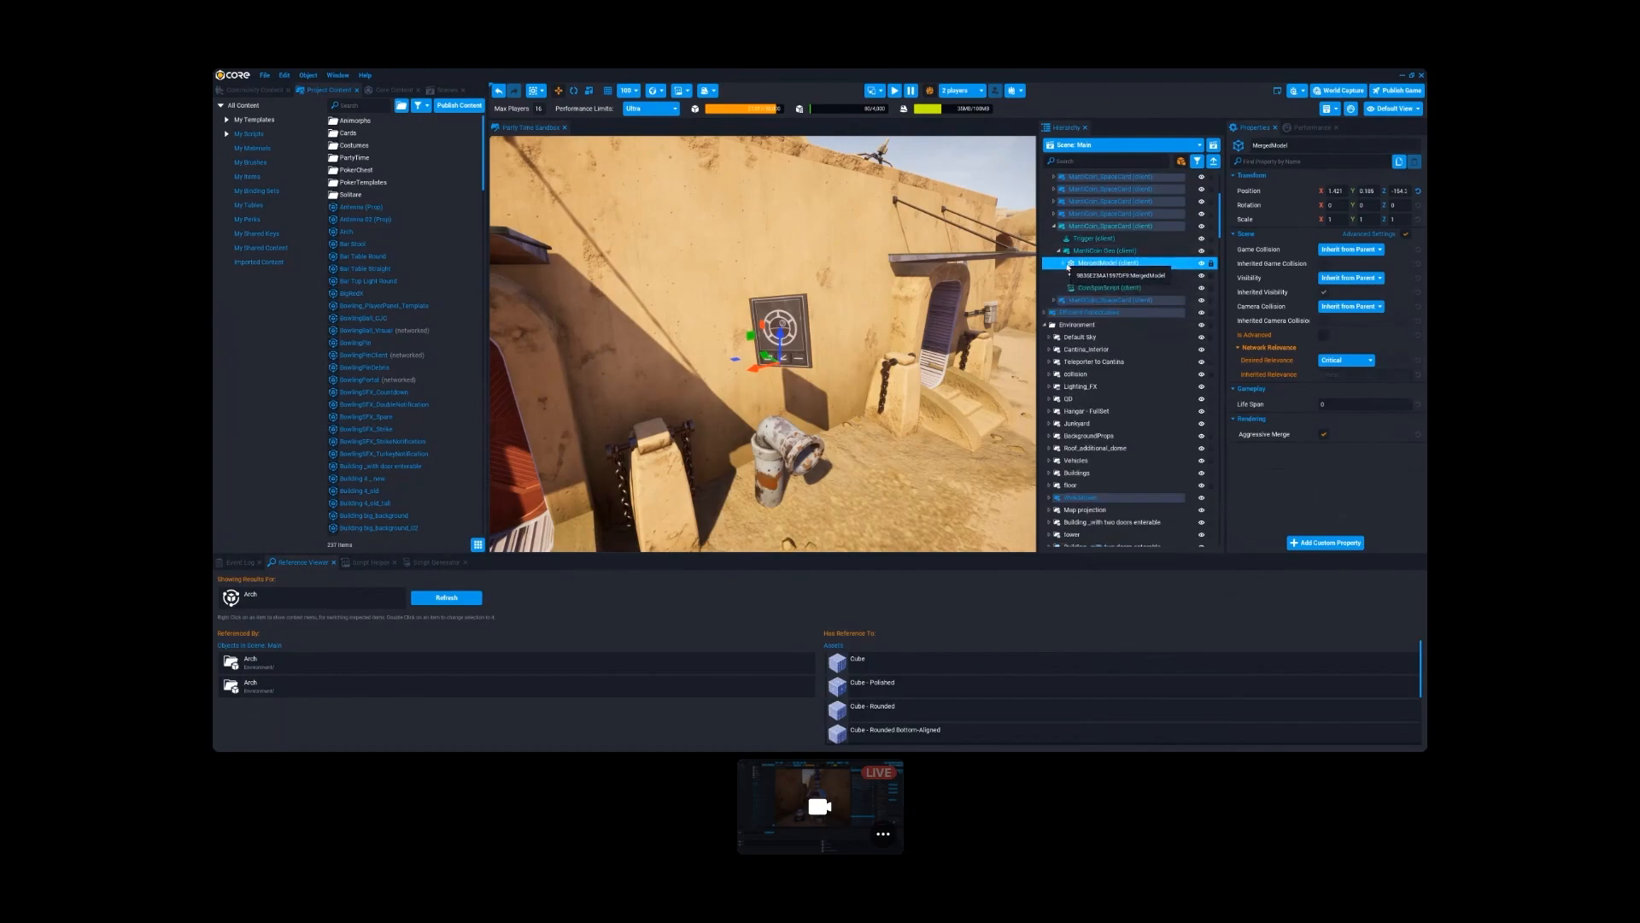
pyautogui.click(1065, 264)
pyautogui.click(1104, 275)
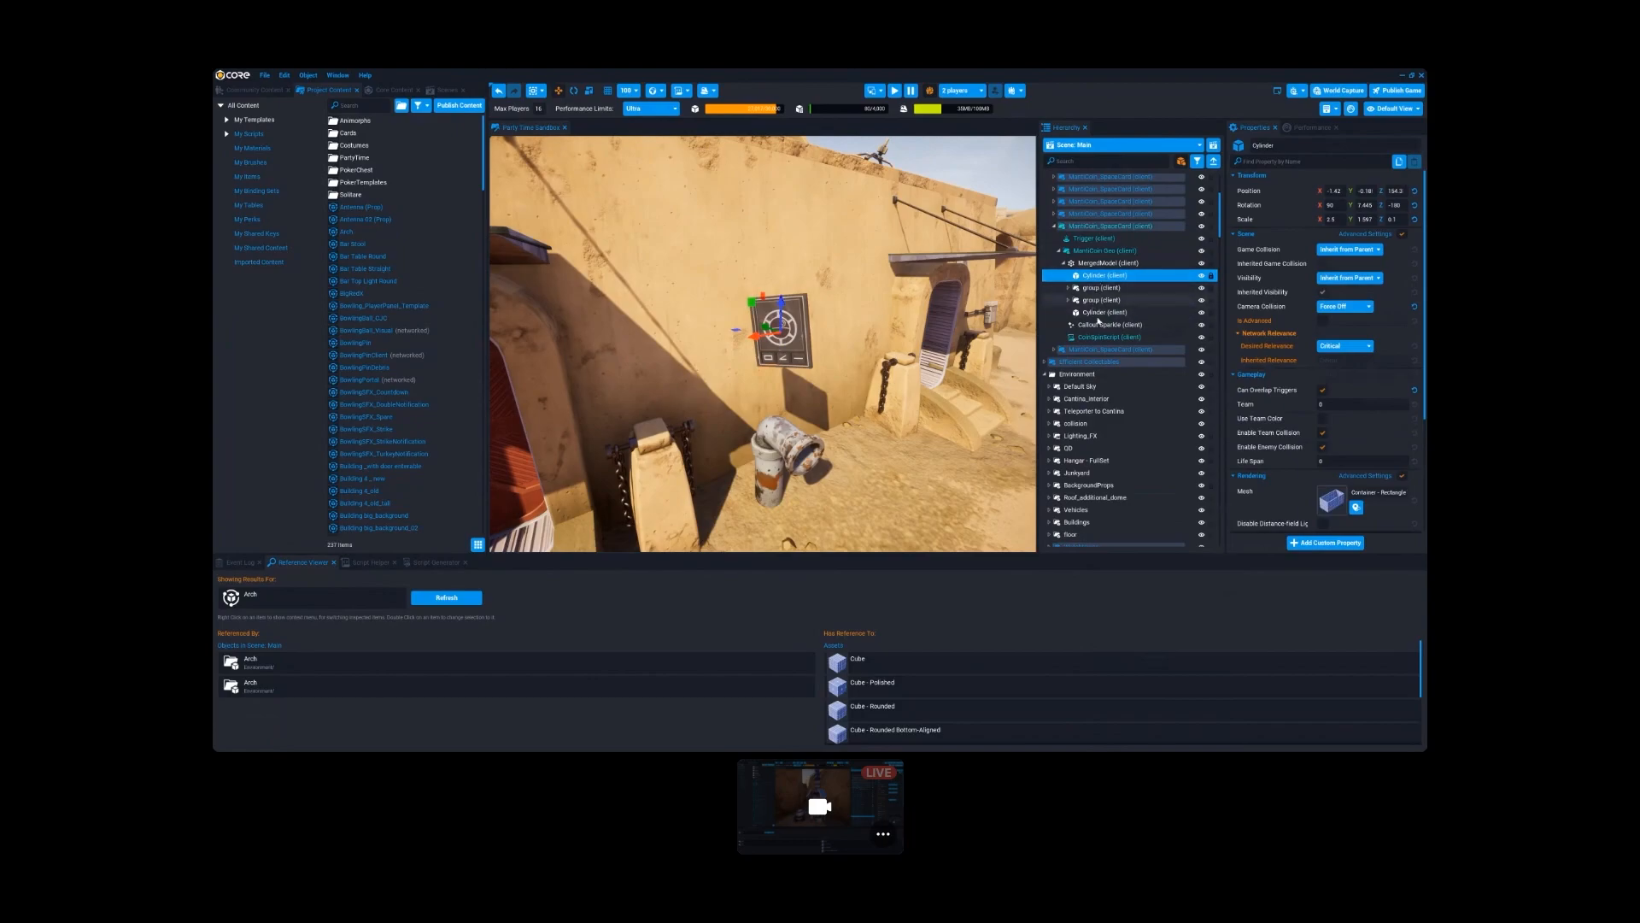
pyautogui.click(1065, 264)
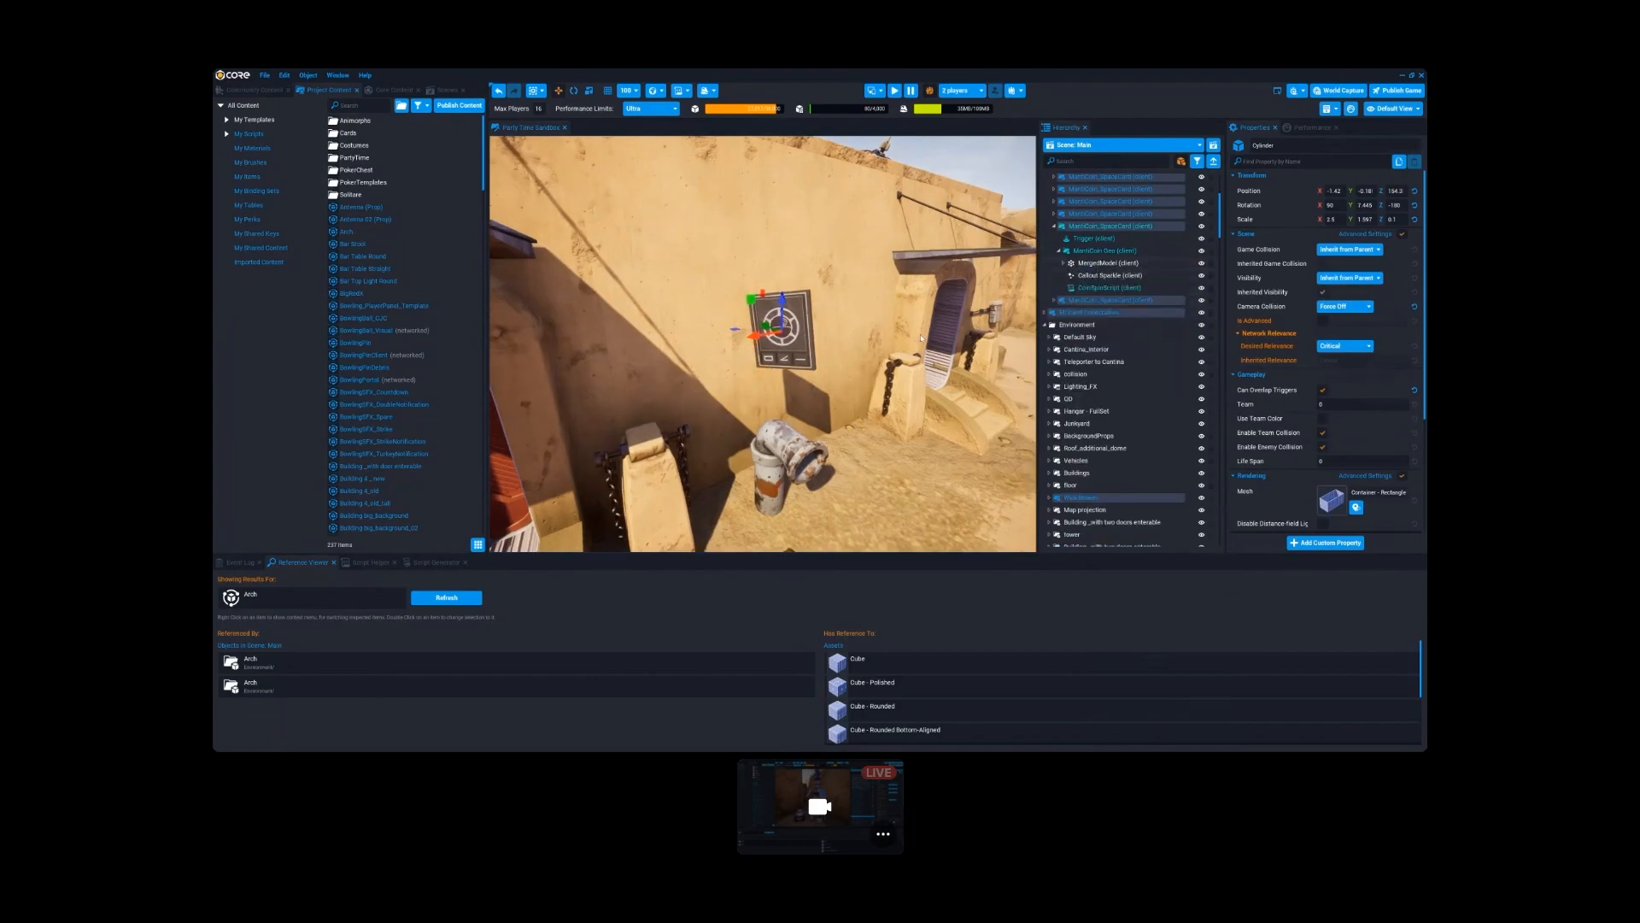
# - Examine the merged wall panel in the scene from several distances and angles
pyautogui.press('w')
pyautogui.moveTo(921, 338); pyautogui.dragTo(818, 336, button='right')
pyautogui.press('d')
pyautogui.press('s')
pyautogui.press('w')
pyautogui.click(1087, 264)
pyautogui.press('w')
pyautogui.press('s')
pyautogui.press('d')
pyautogui.press('w')
pyautogui.press('s')
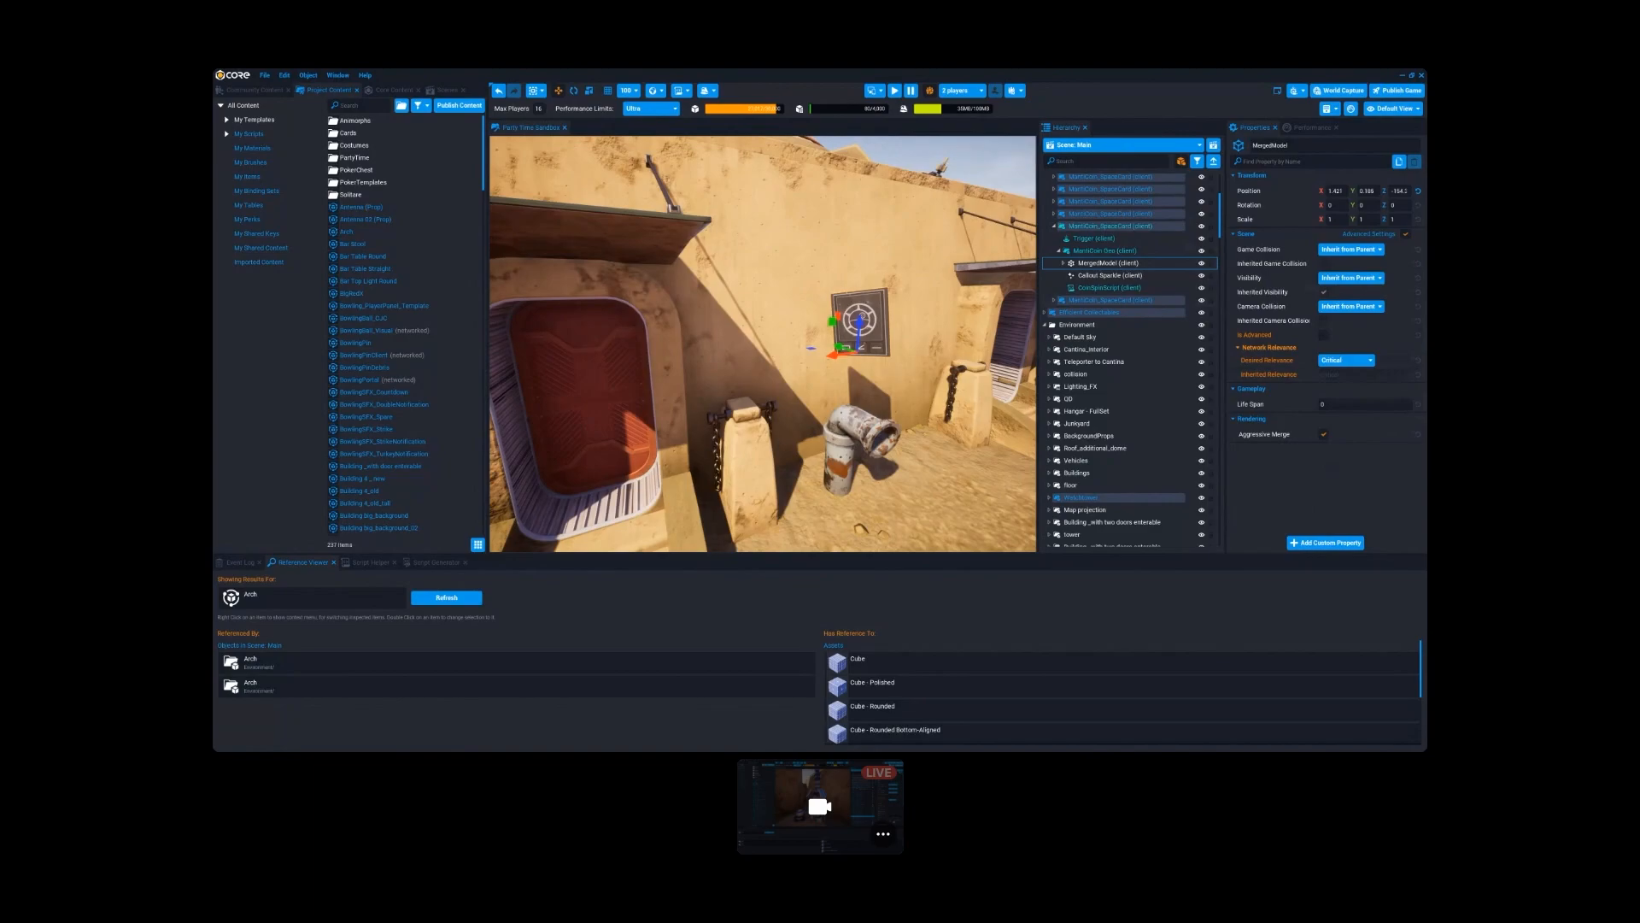
pyautogui.moveTo(903, 313); pyautogui.dragTo(903, 315, button='right')
pyautogui.press('d')
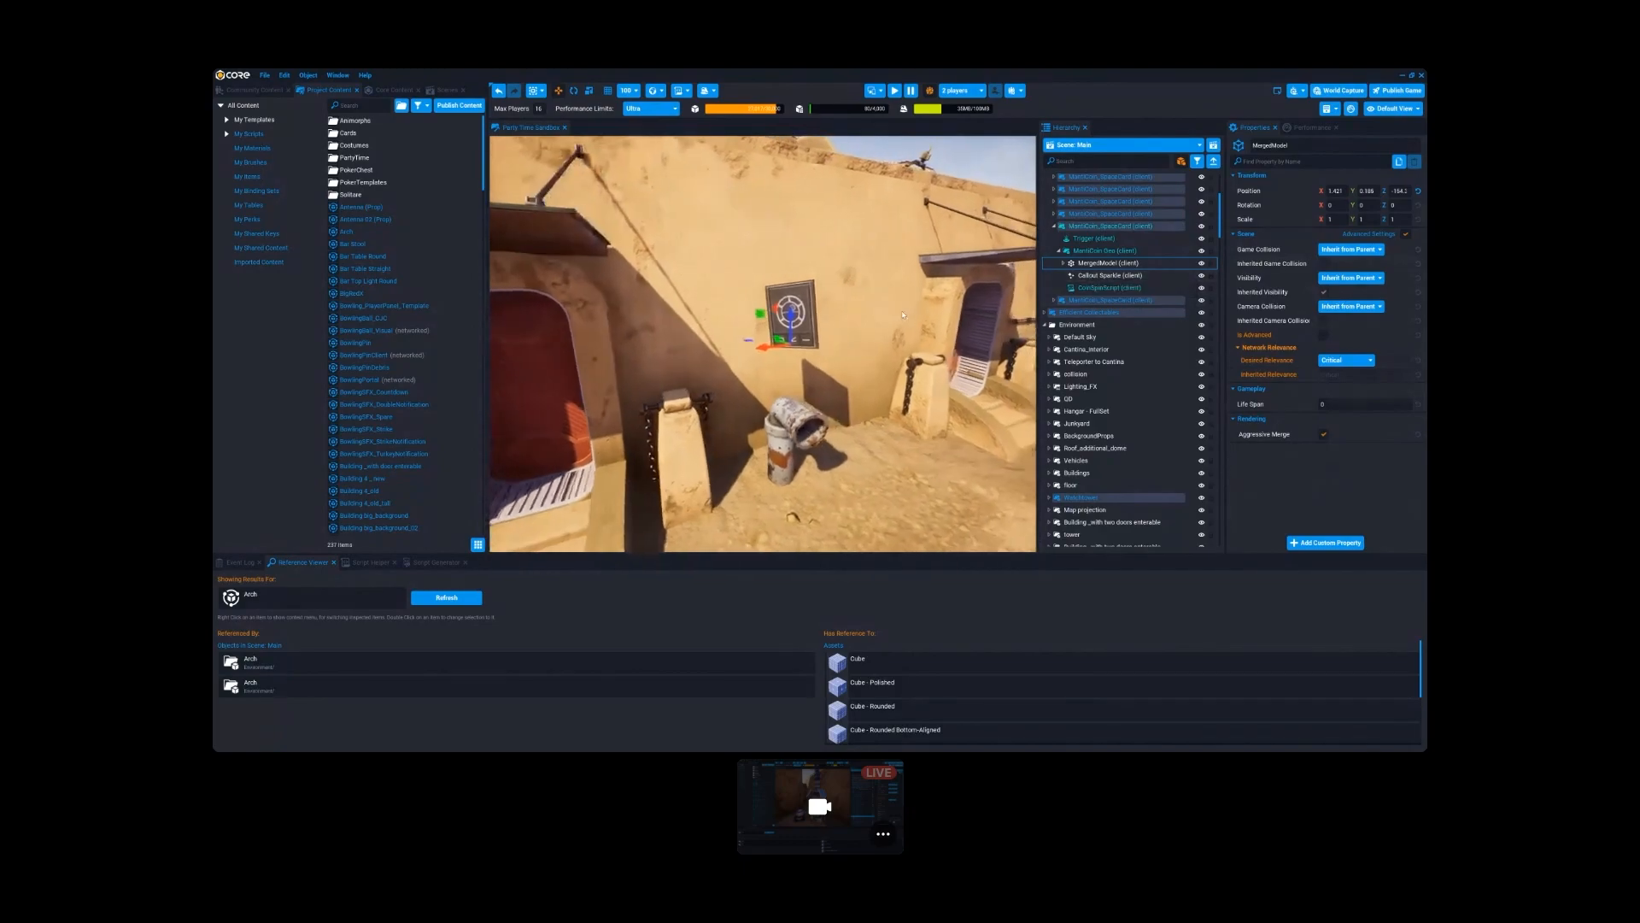
pyautogui.press('w')
# - Expand the merged model and wrap its first group in a new client context
pyautogui.click(1108, 276)
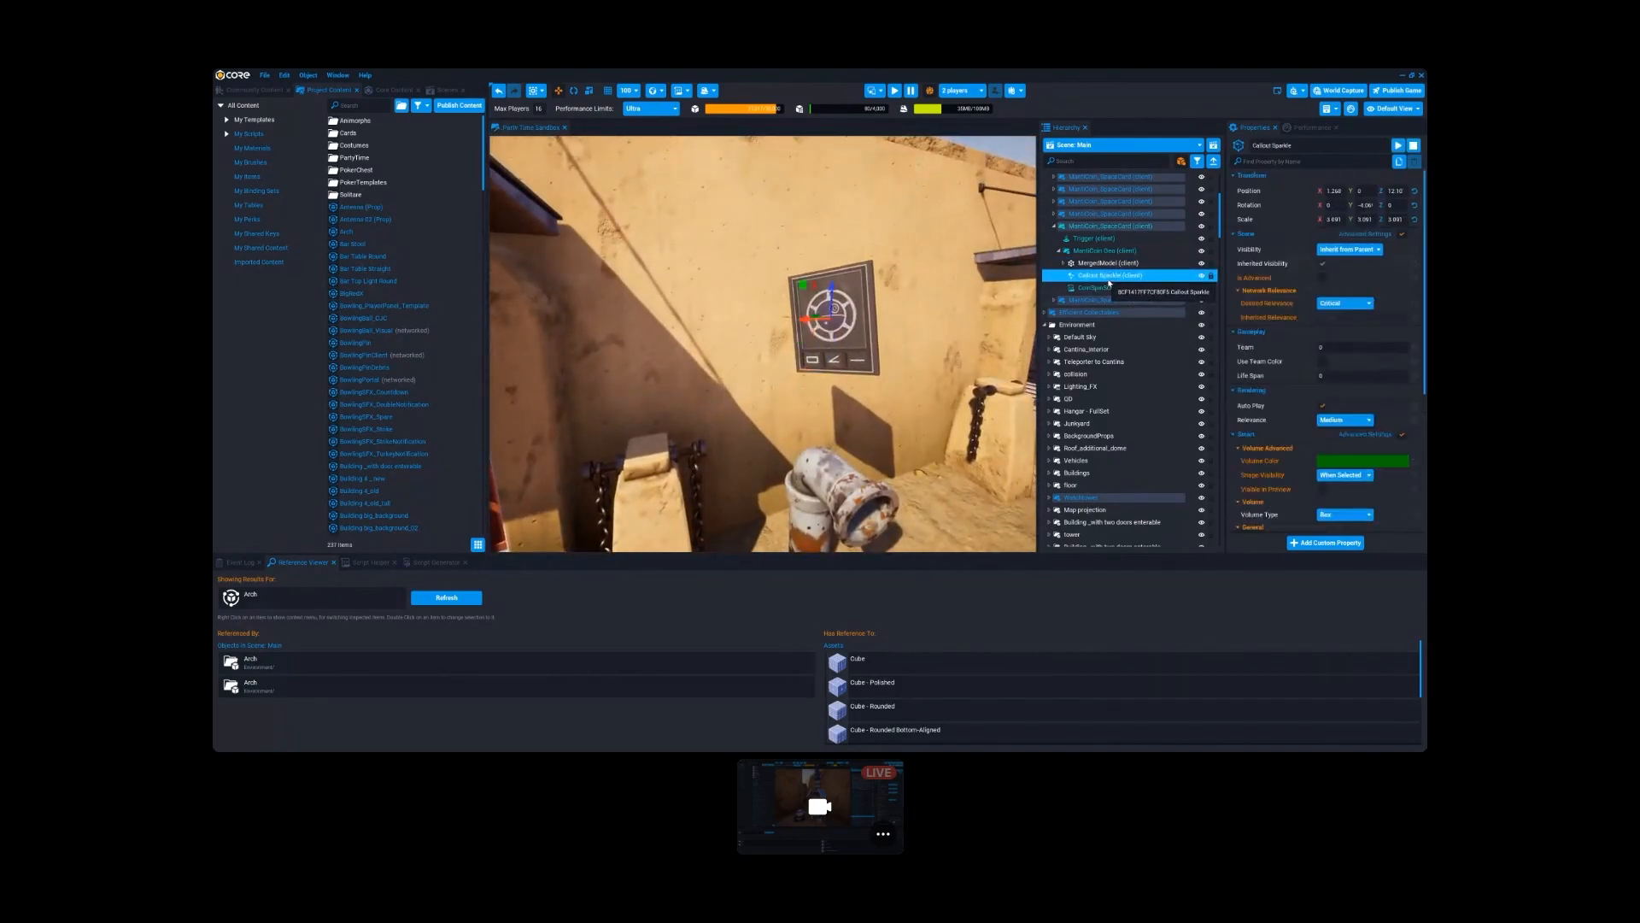
pyautogui.click(1107, 263)
pyautogui.click(1064, 263)
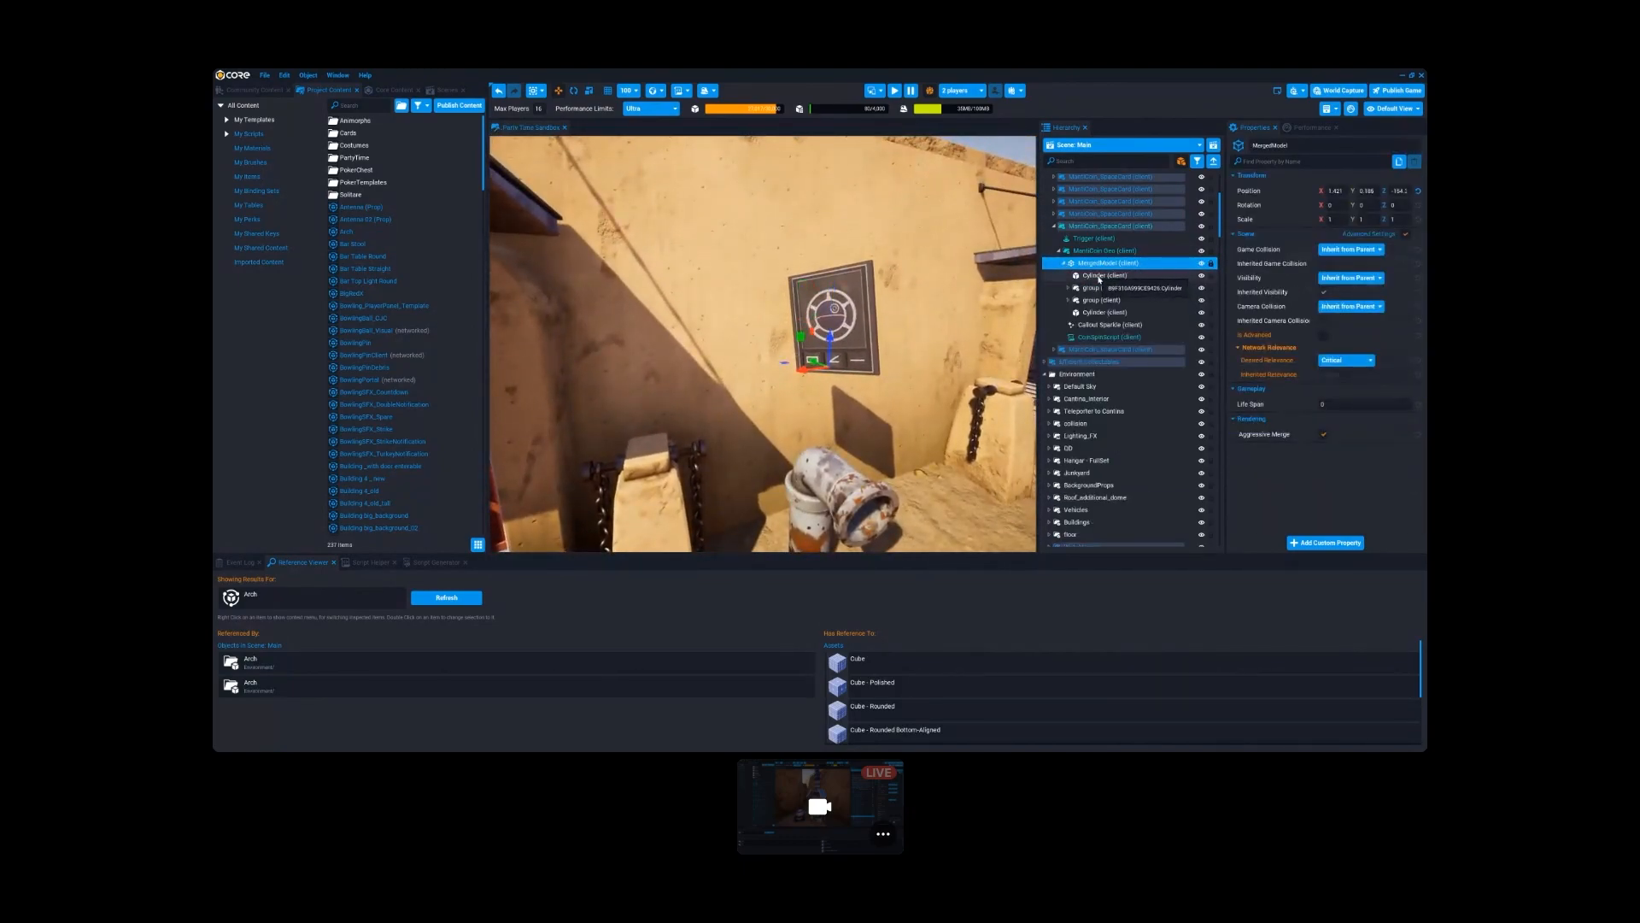
pyautogui.click(1099, 276)
pyautogui.click(1089, 288)
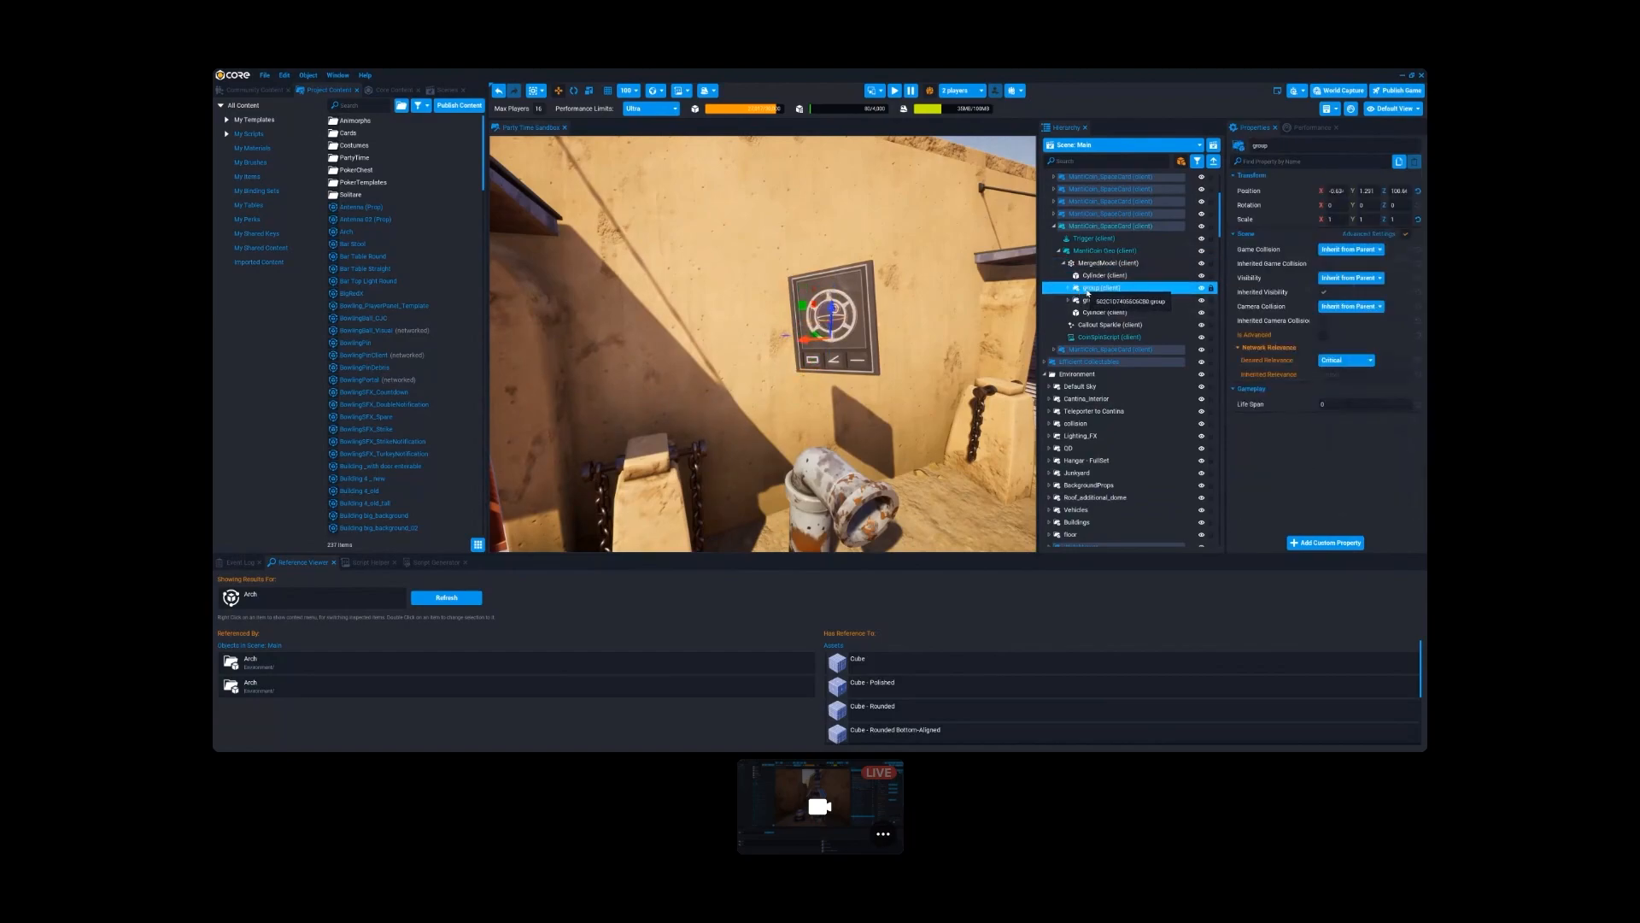
pyautogui.rightClick(1087, 290)
pyautogui.moveTo(1145, 516)
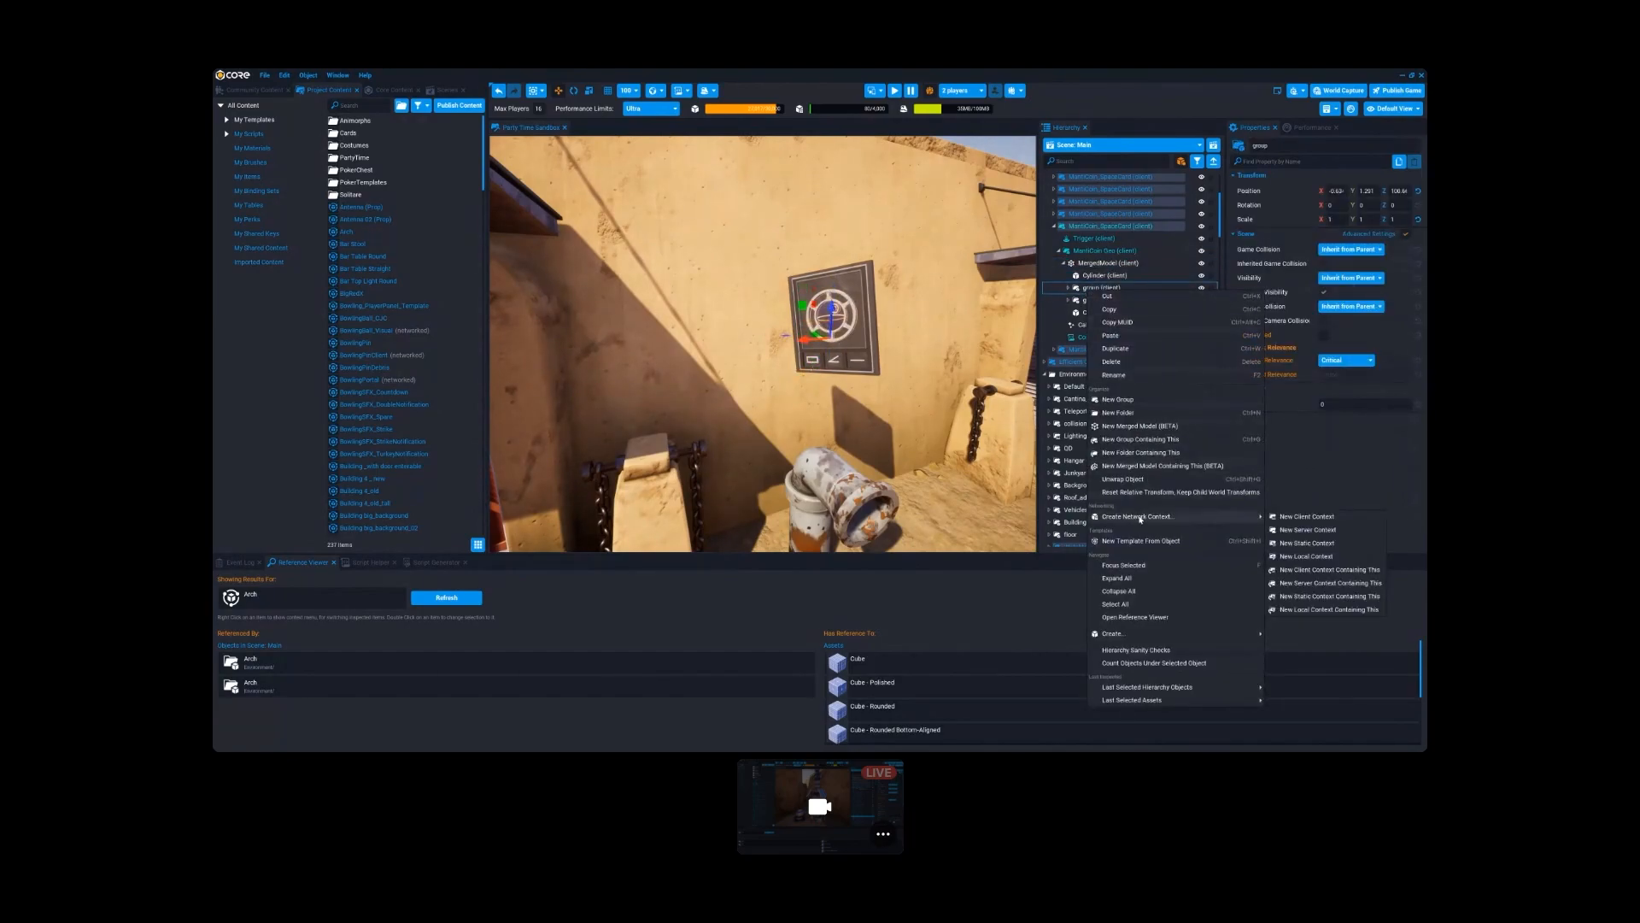
pyautogui.click(1319, 570)
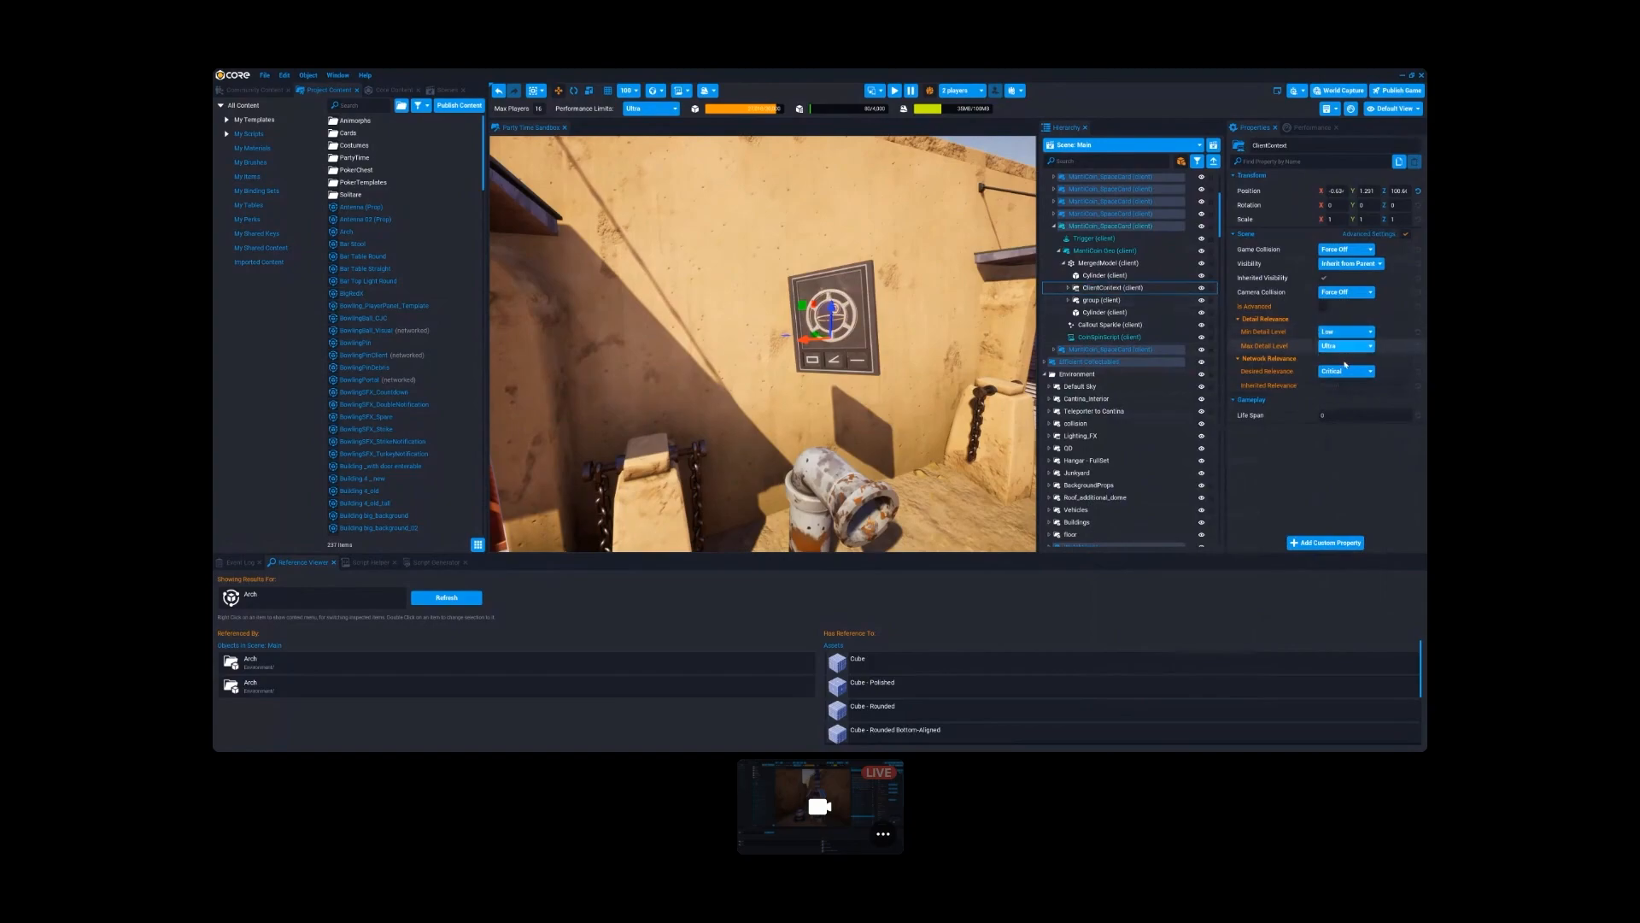
# - Set the client context's Min Detail Level to Medium
pyautogui.click(1333, 332)
pyautogui.click(1337, 354)
pyautogui.click(1100, 289)
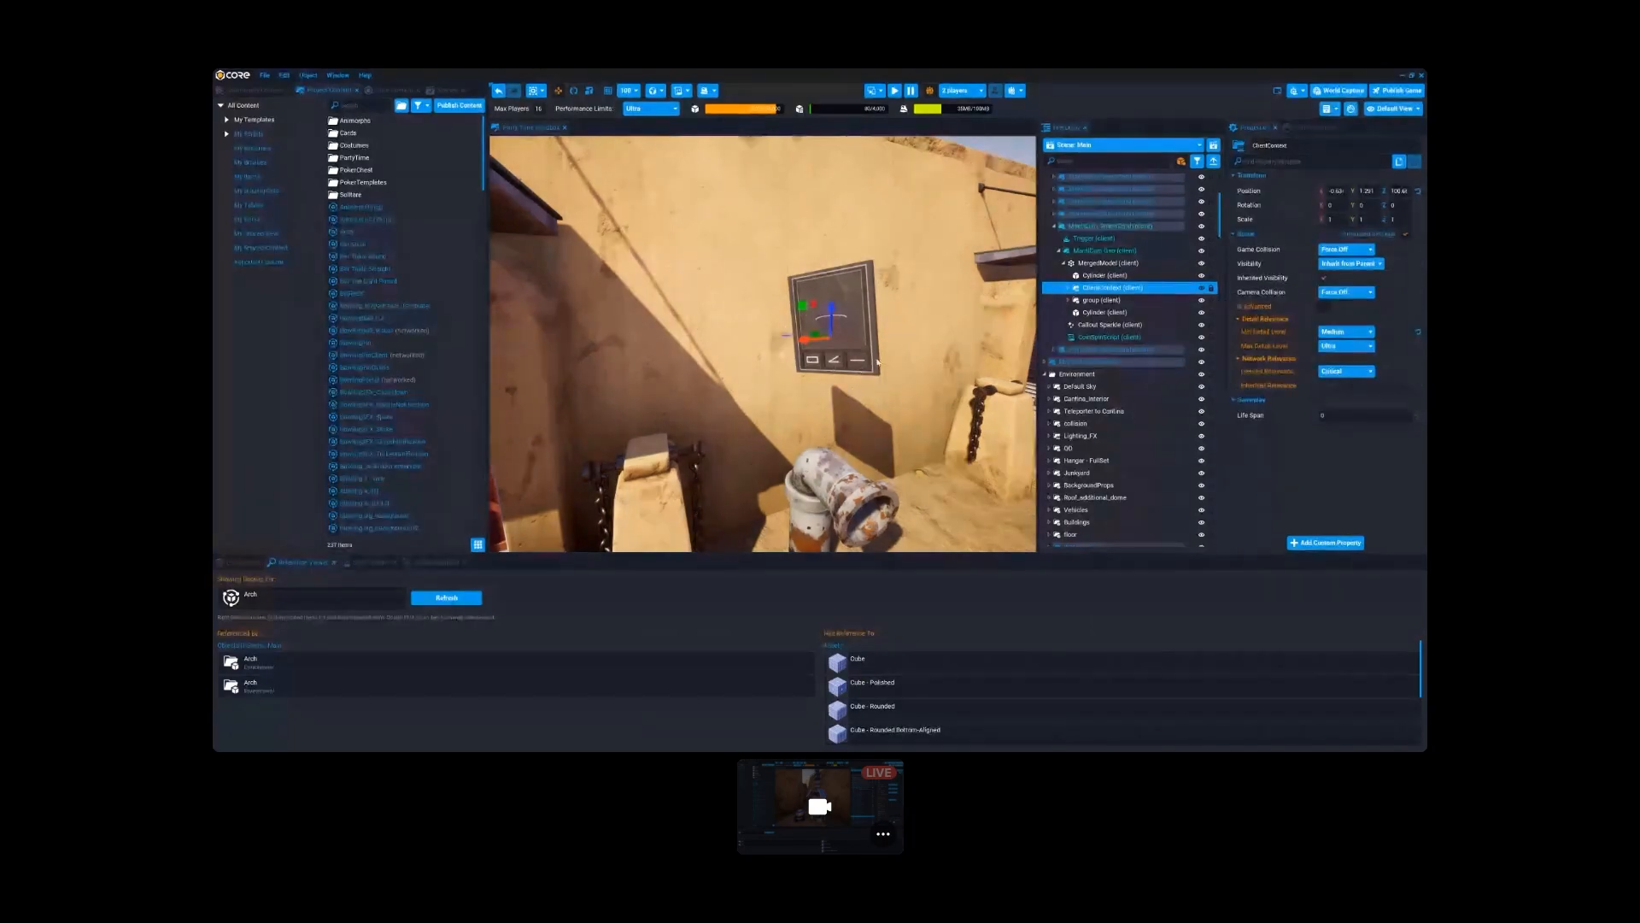
# - Compare the properties of the merged model and its nested client context while viewing the wall panel near and far
pyautogui.click(1087, 264)
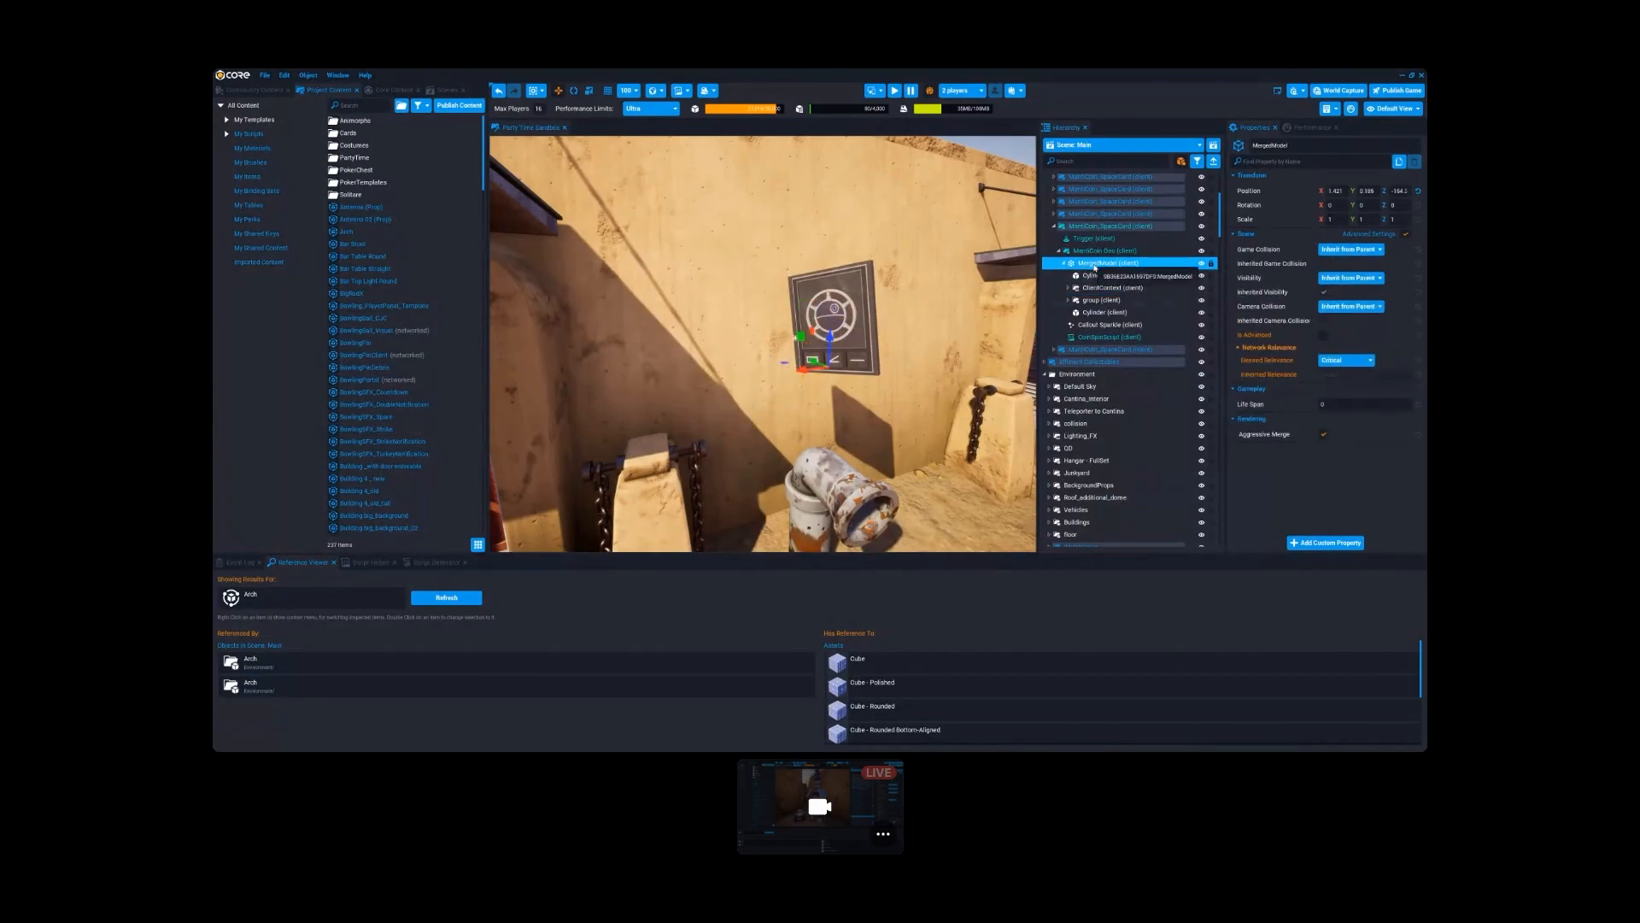
pyautogui.moveTo(938, 303); pyautogui.dragTo(939, 280, button='right')
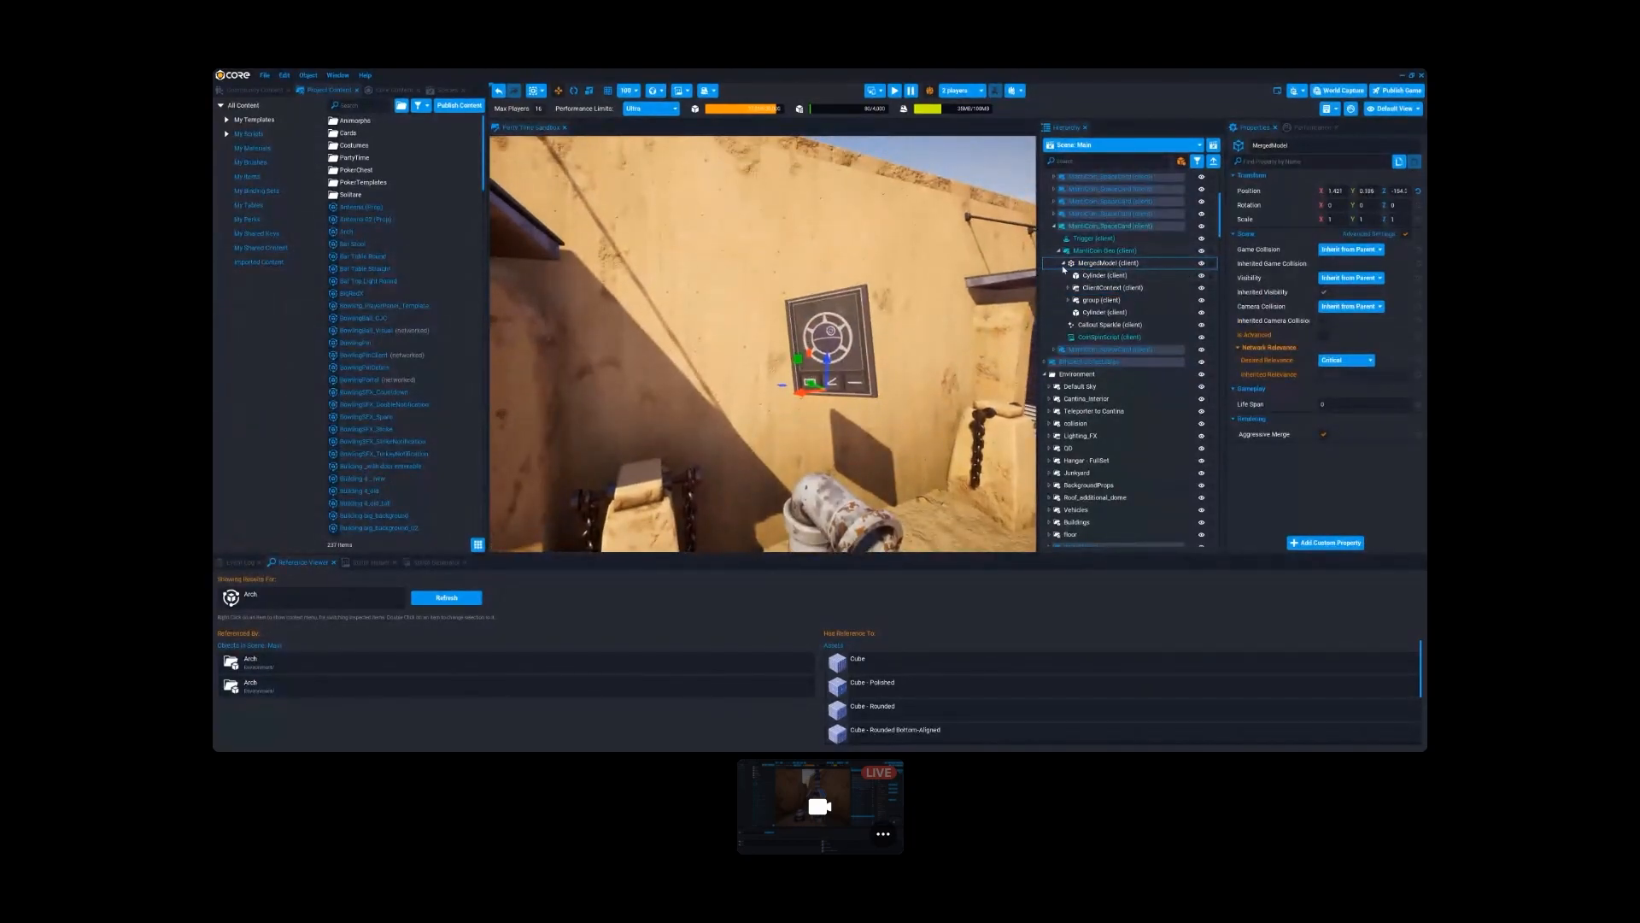
pyautogui.moveTo(930, 409); pyautogui.dragTo(934, 391, button='right')
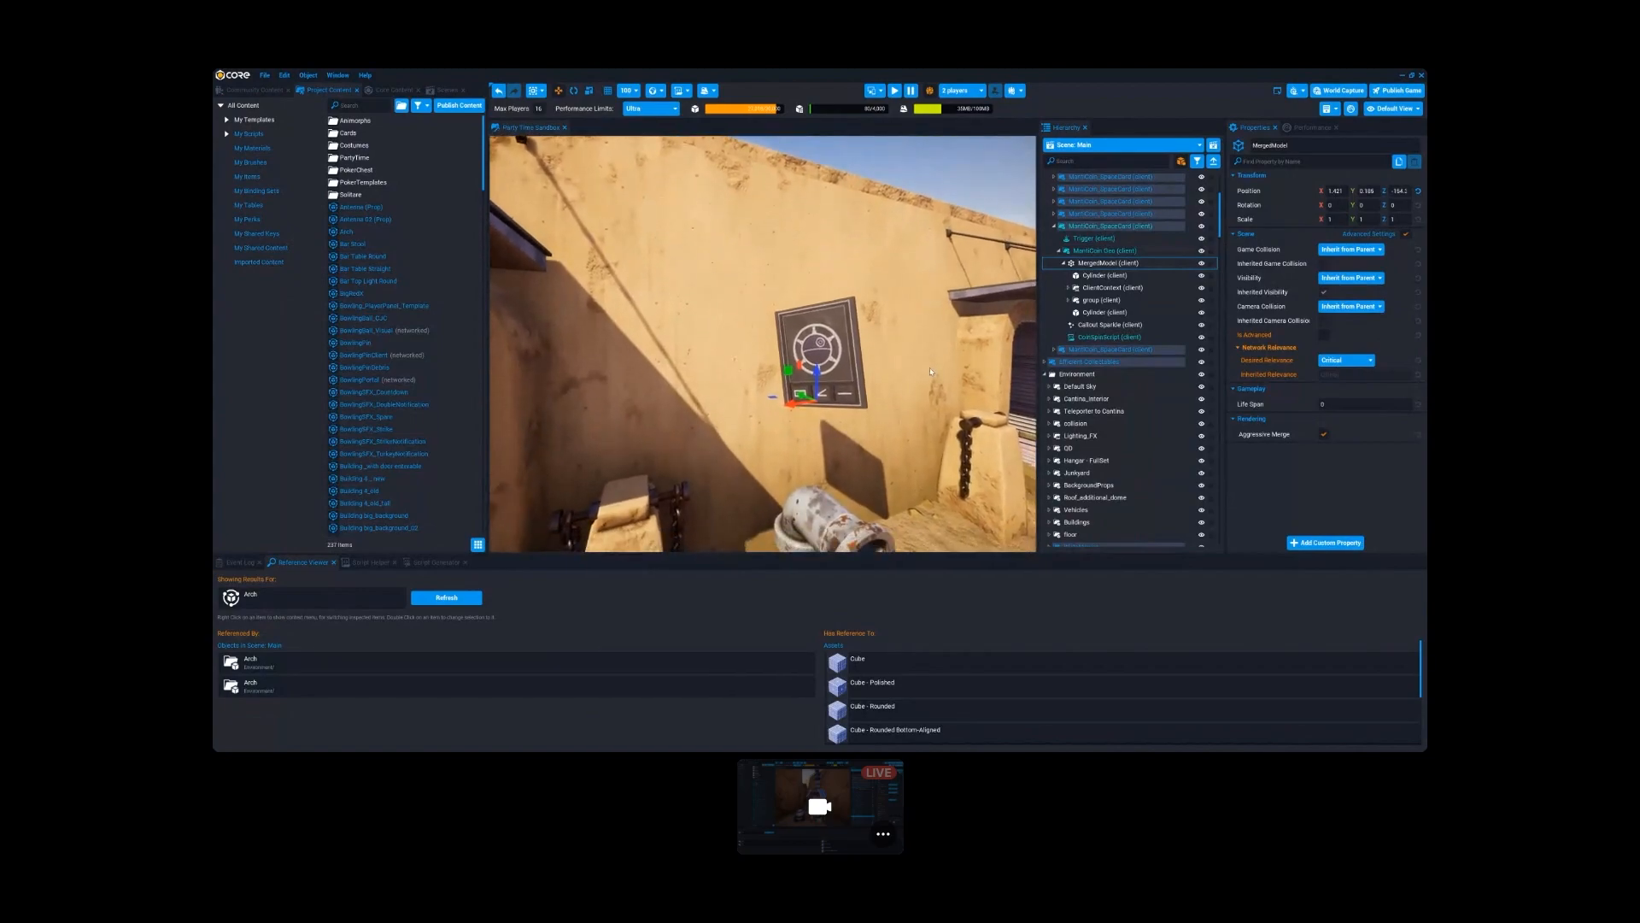
pyautogui.scroll(3, 933, 378)
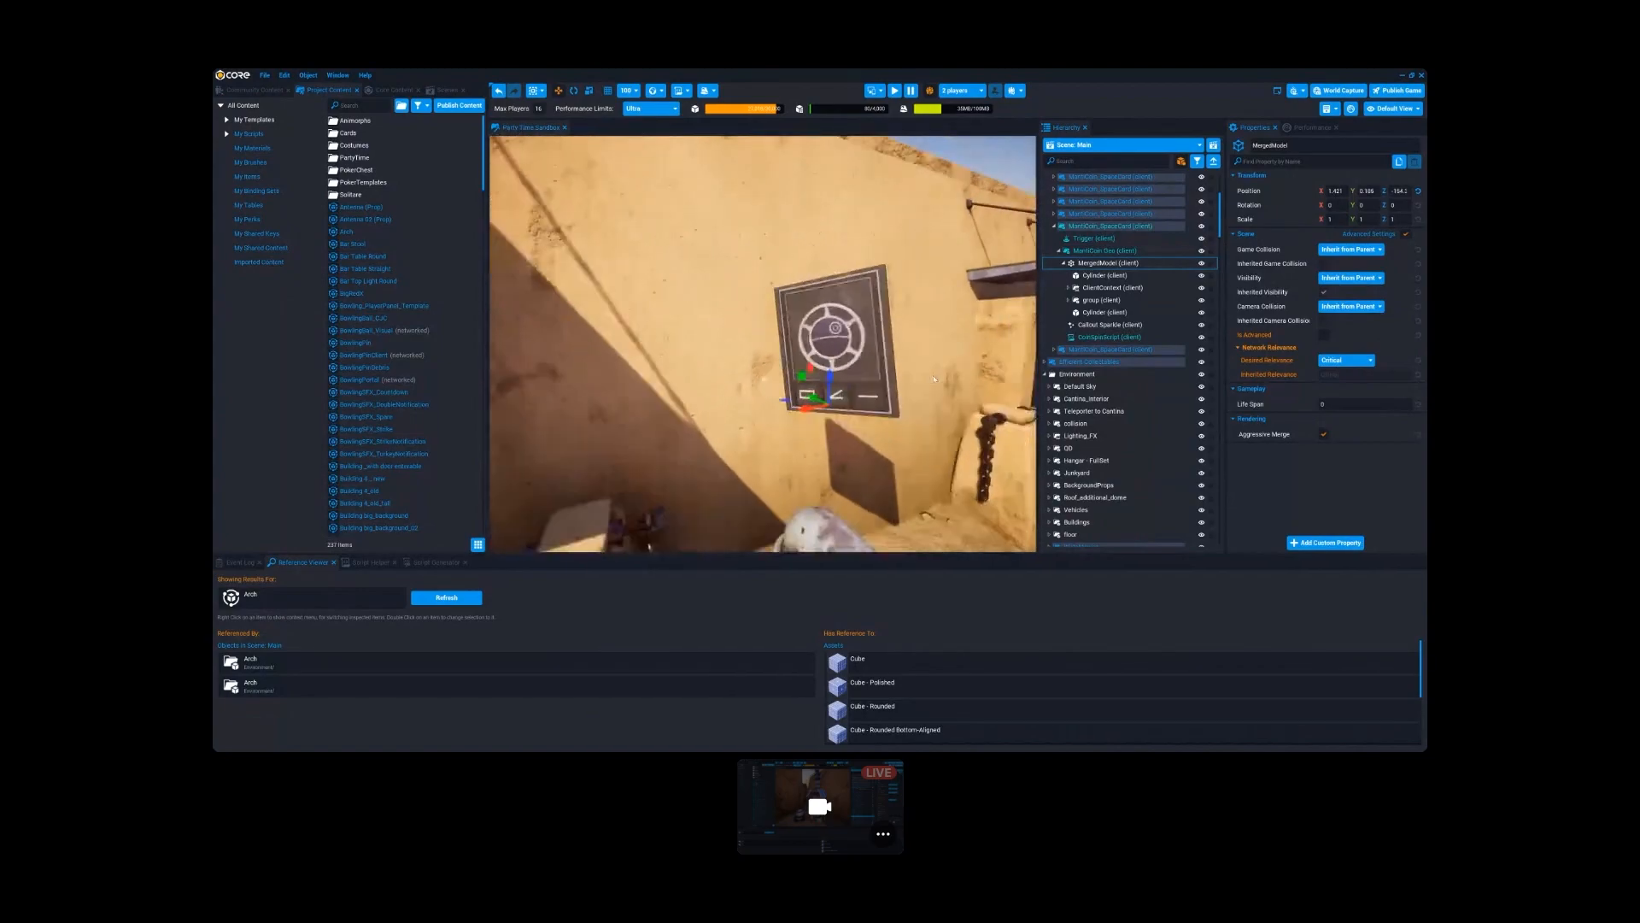
pyautogui.click(1078, 265)
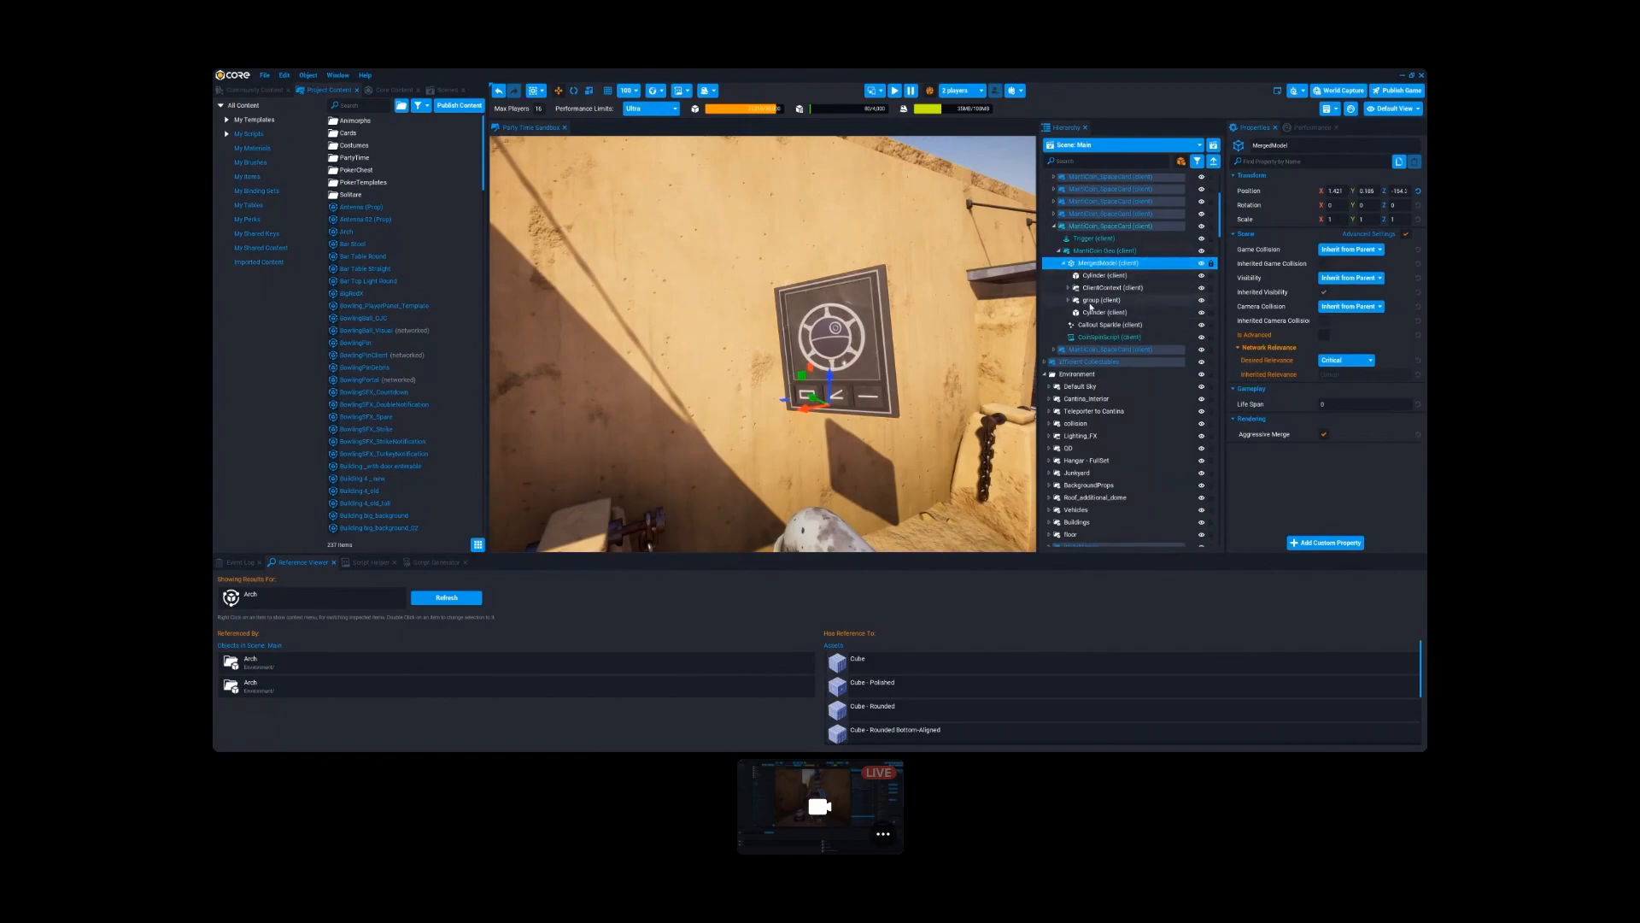
pyautogui.click(1105, 289)
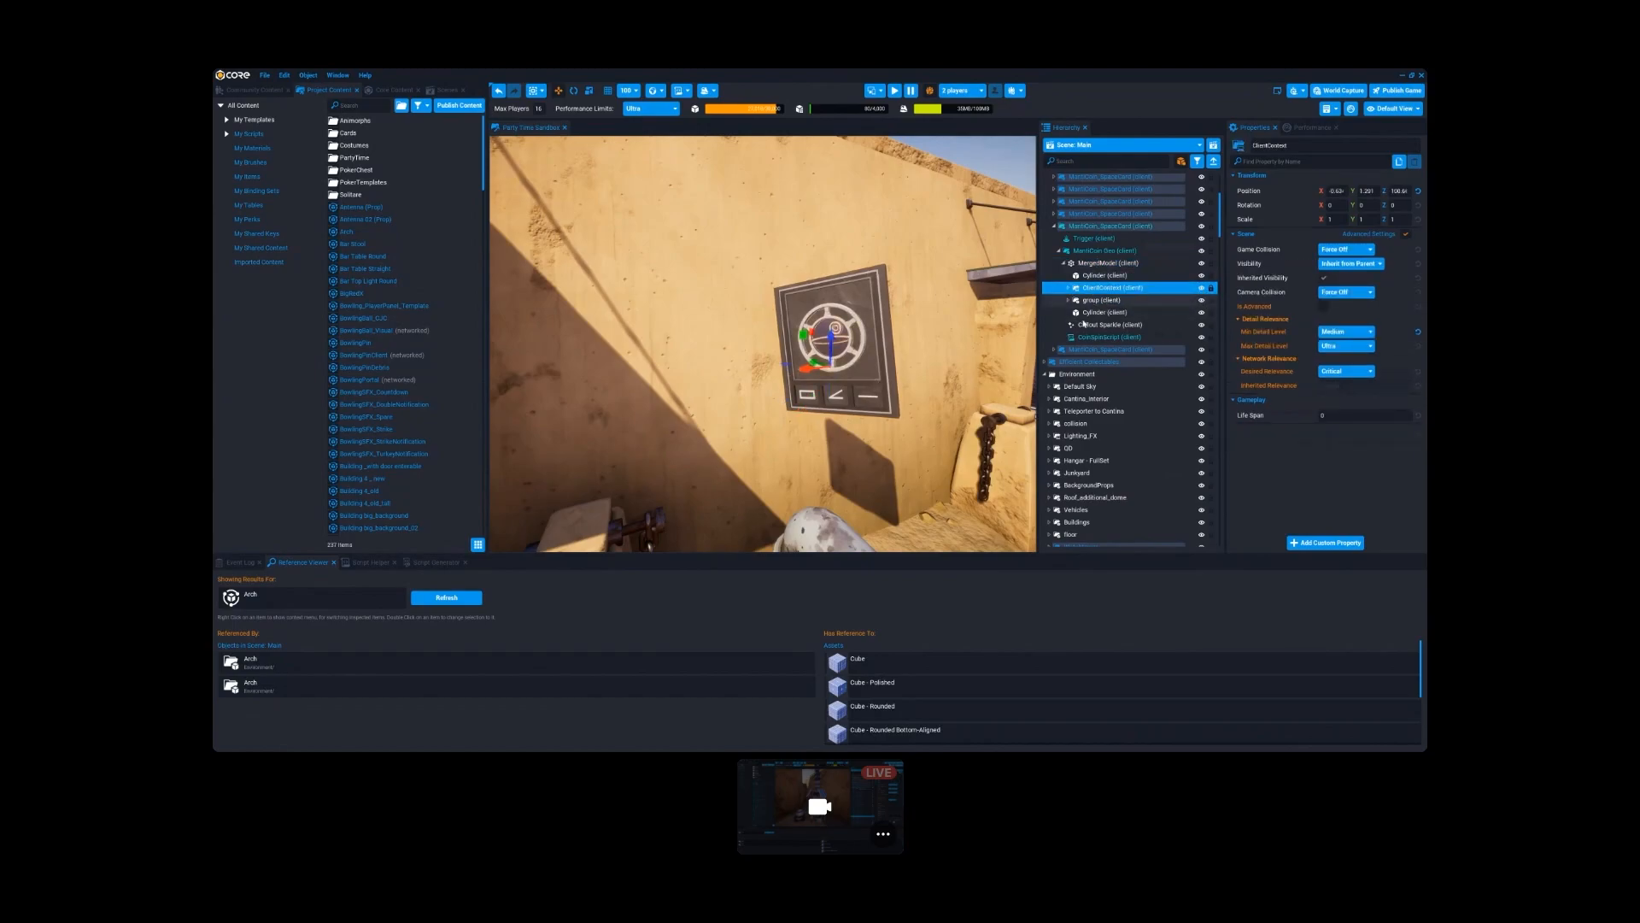
pyautogui.click(1100, 265)
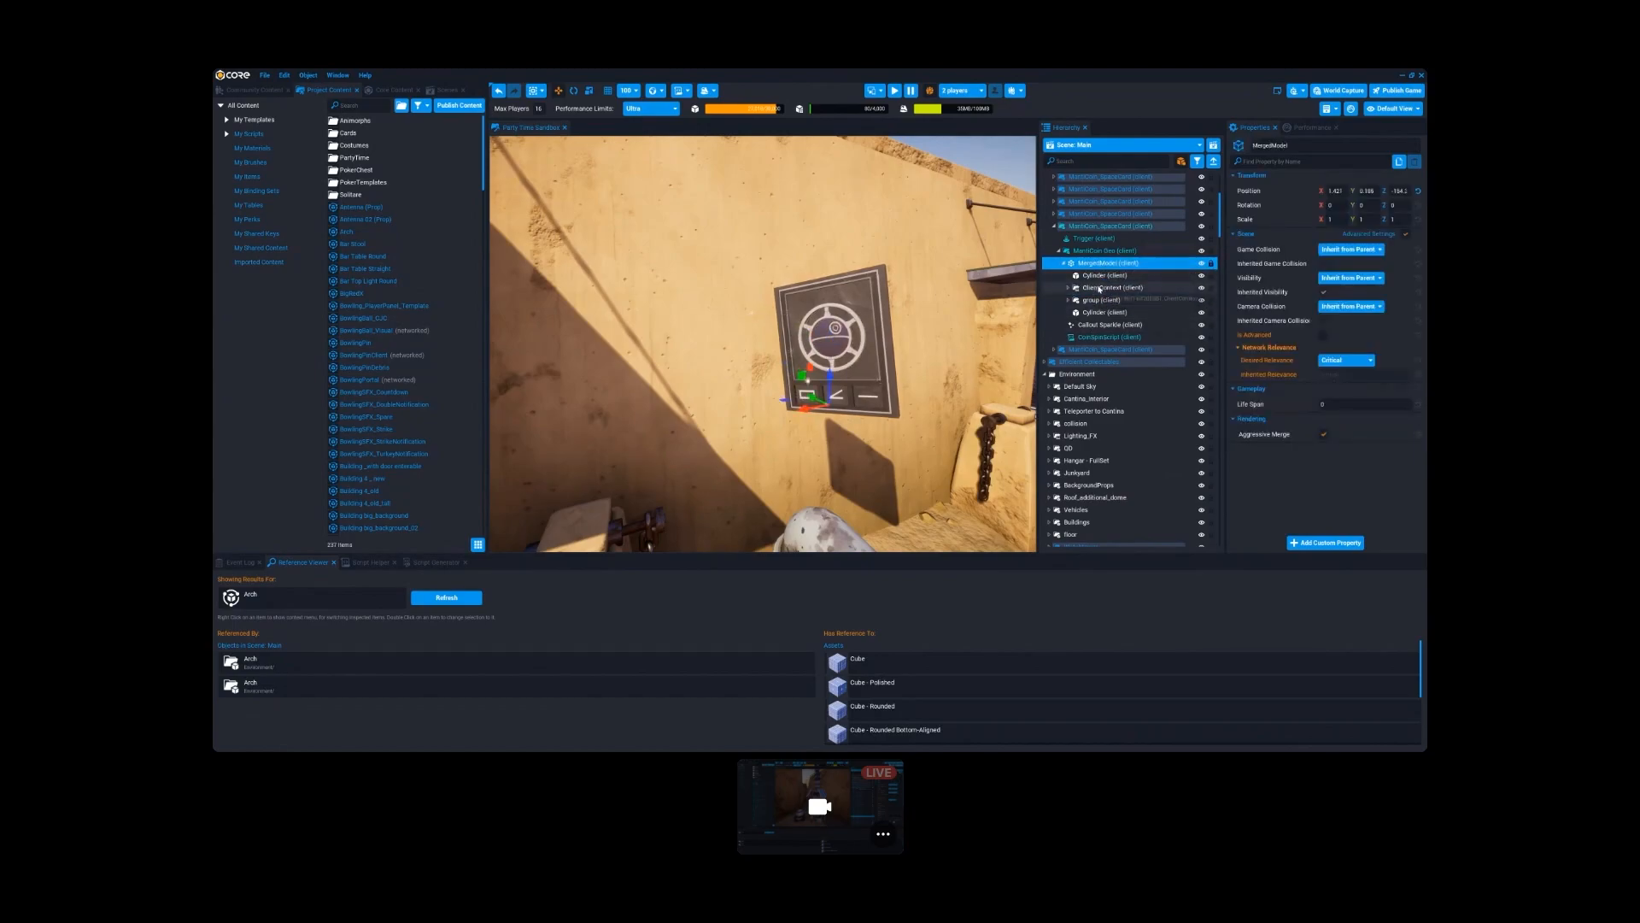
pyautogui.click(1105, 288)
pyautogui.moveTo(888, 318); pyautogui.dragTo(902, 335, button='right')
pyautogui.press('s')
pyautogui.press('w')
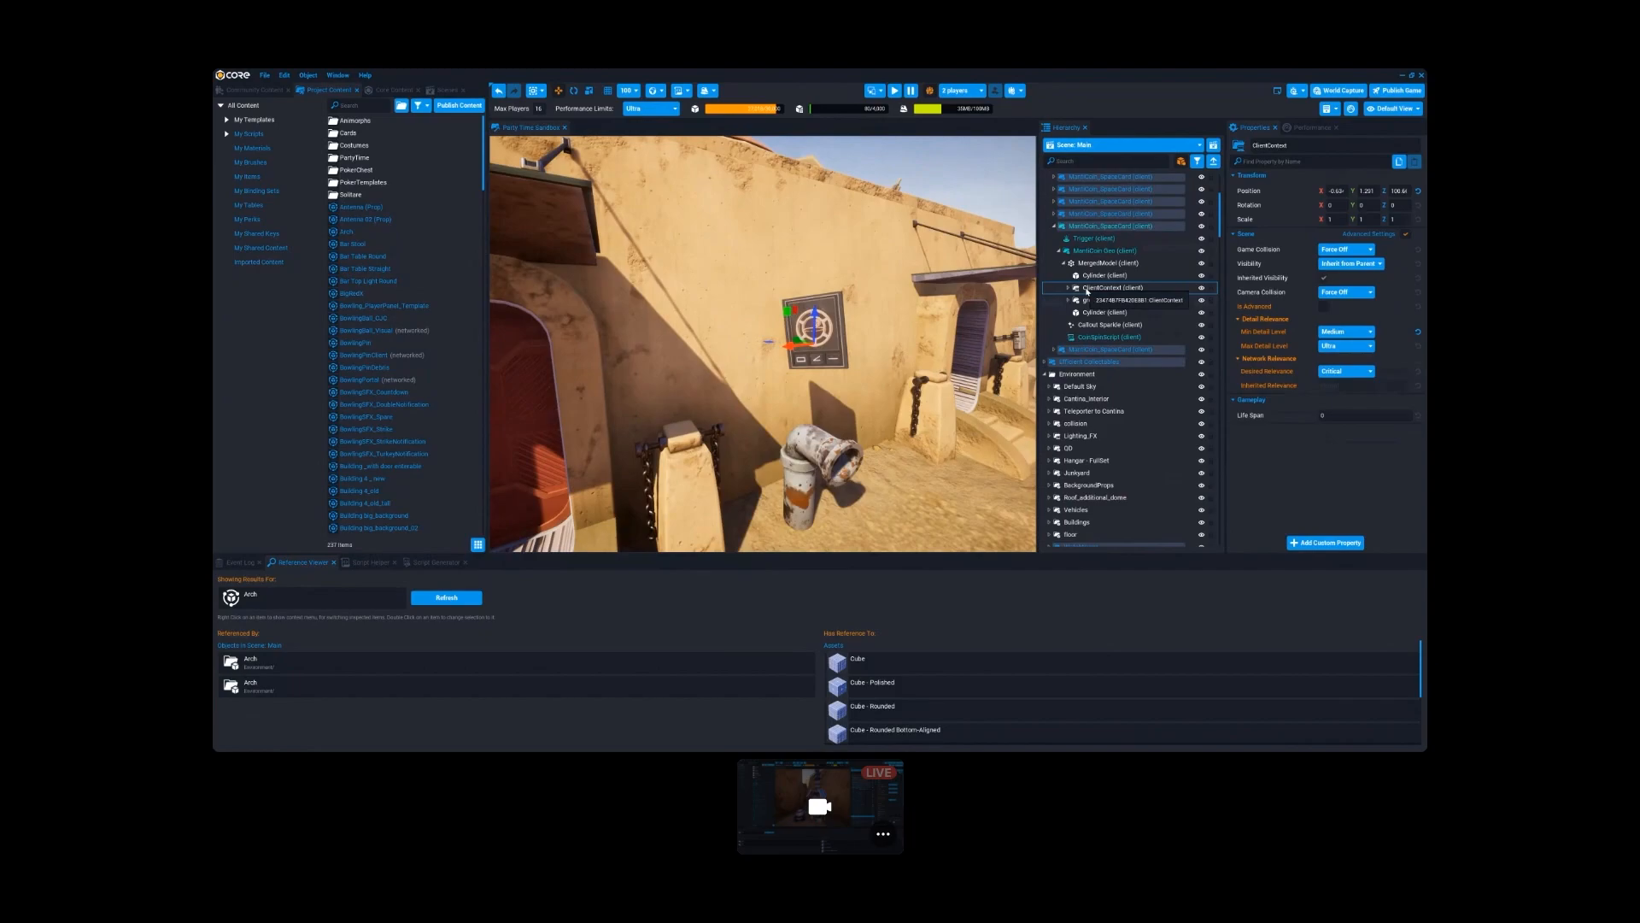
# - Move the client context out of the merged model to directly under MantiCoin-Geo, and collapse the merged model
pyautogui.moveTo(1088, 291); pyautogui.dragTo(1100, 264)
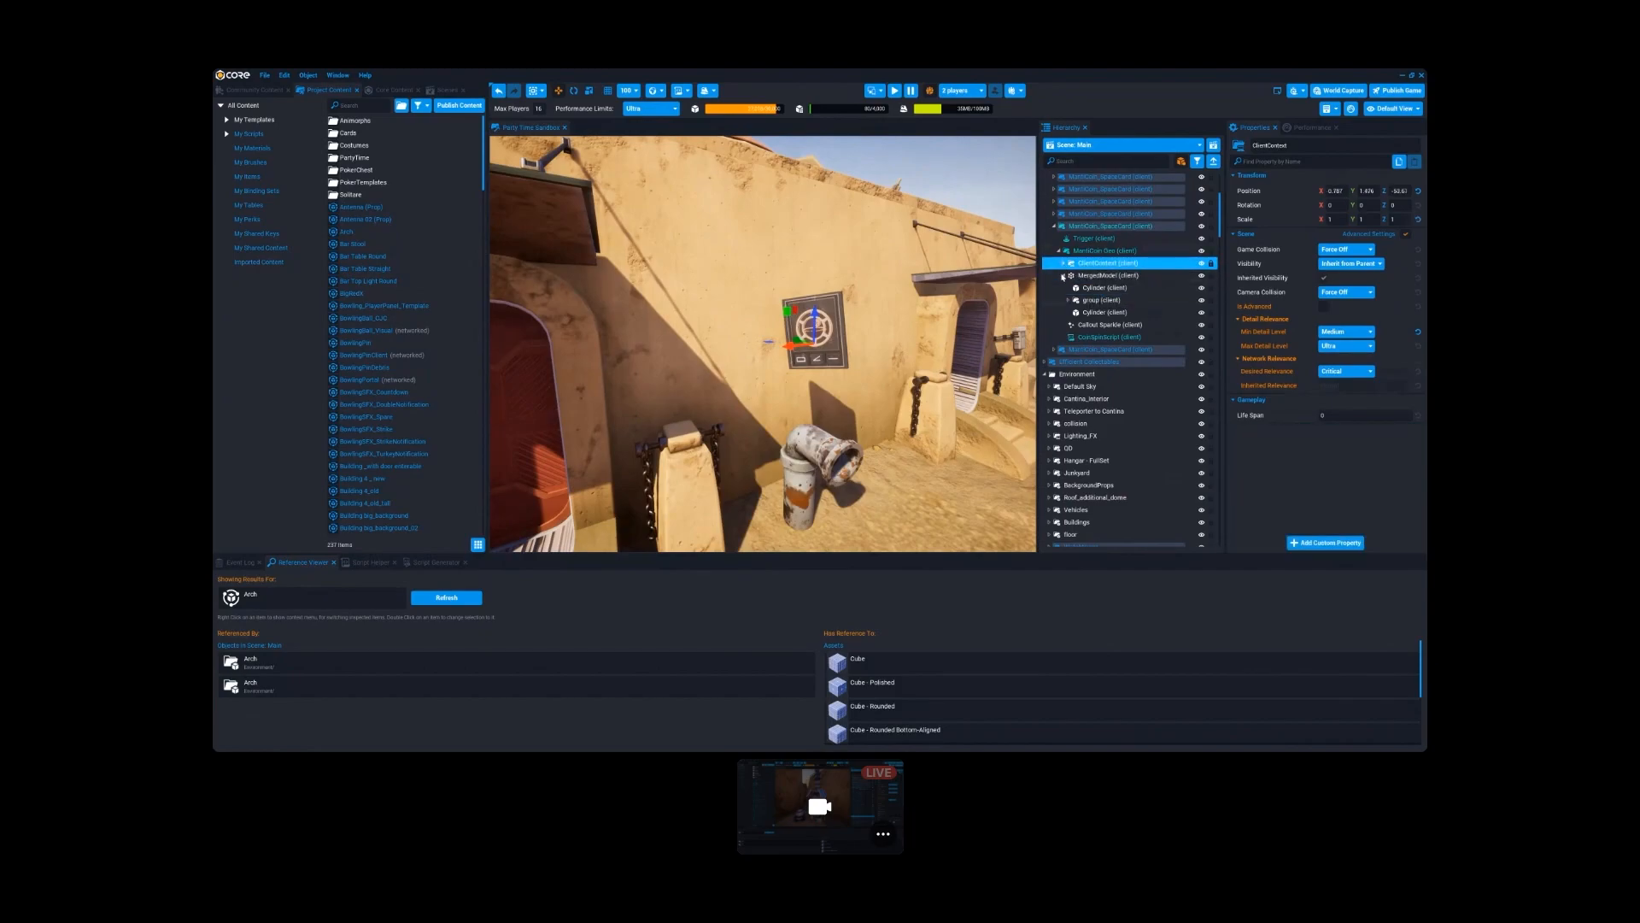
pyautogui.click(1063, 275)
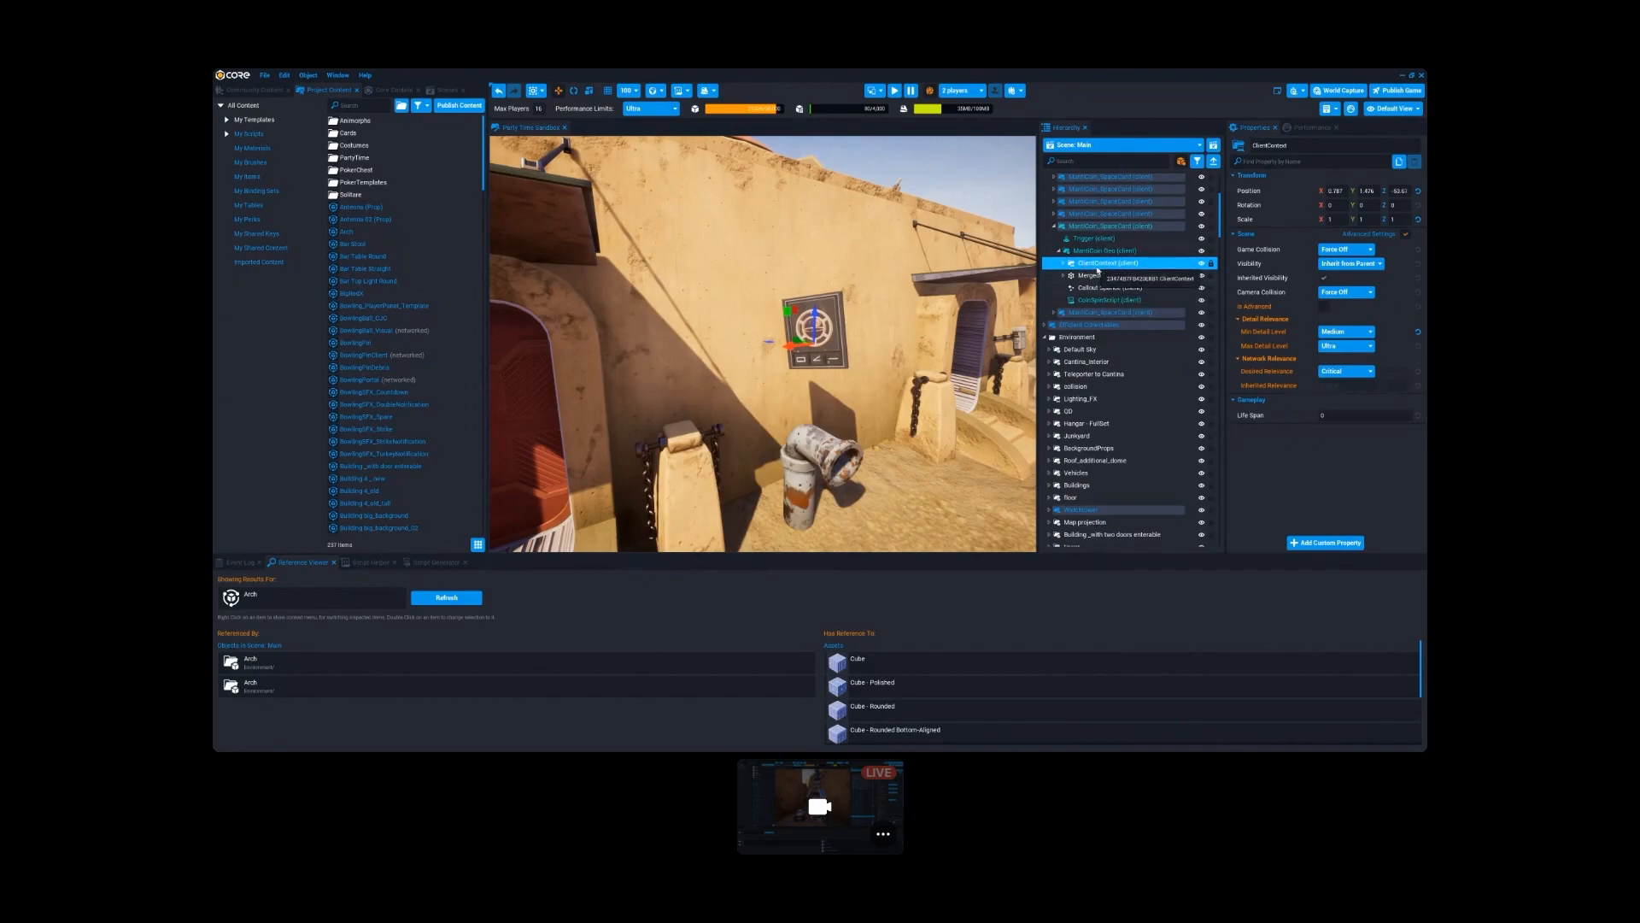
pyautogui.moveTo(939, 333); pyautogui.dragTo(926, 297, button='right')
pyautogui.press('w')
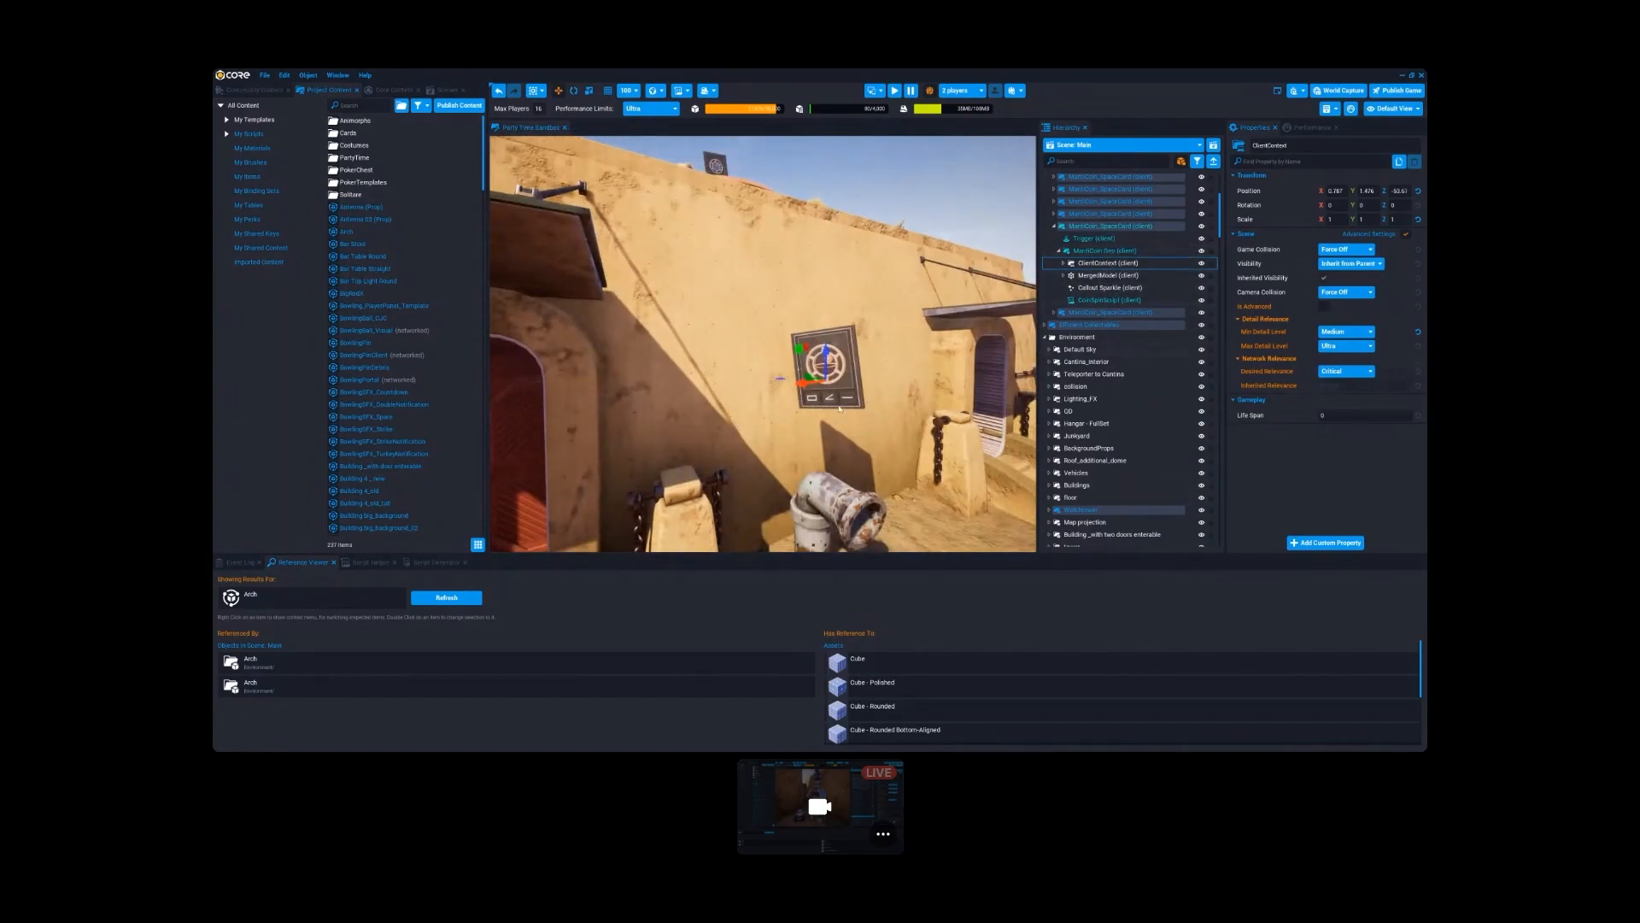
# - Expand the client context under MantiCoin-Geo and count the objects under its nested group
pyautogui.press('w')
pyautogui.moveTo(839, 409); pyautogui.dragTo(858, 412, button='right')
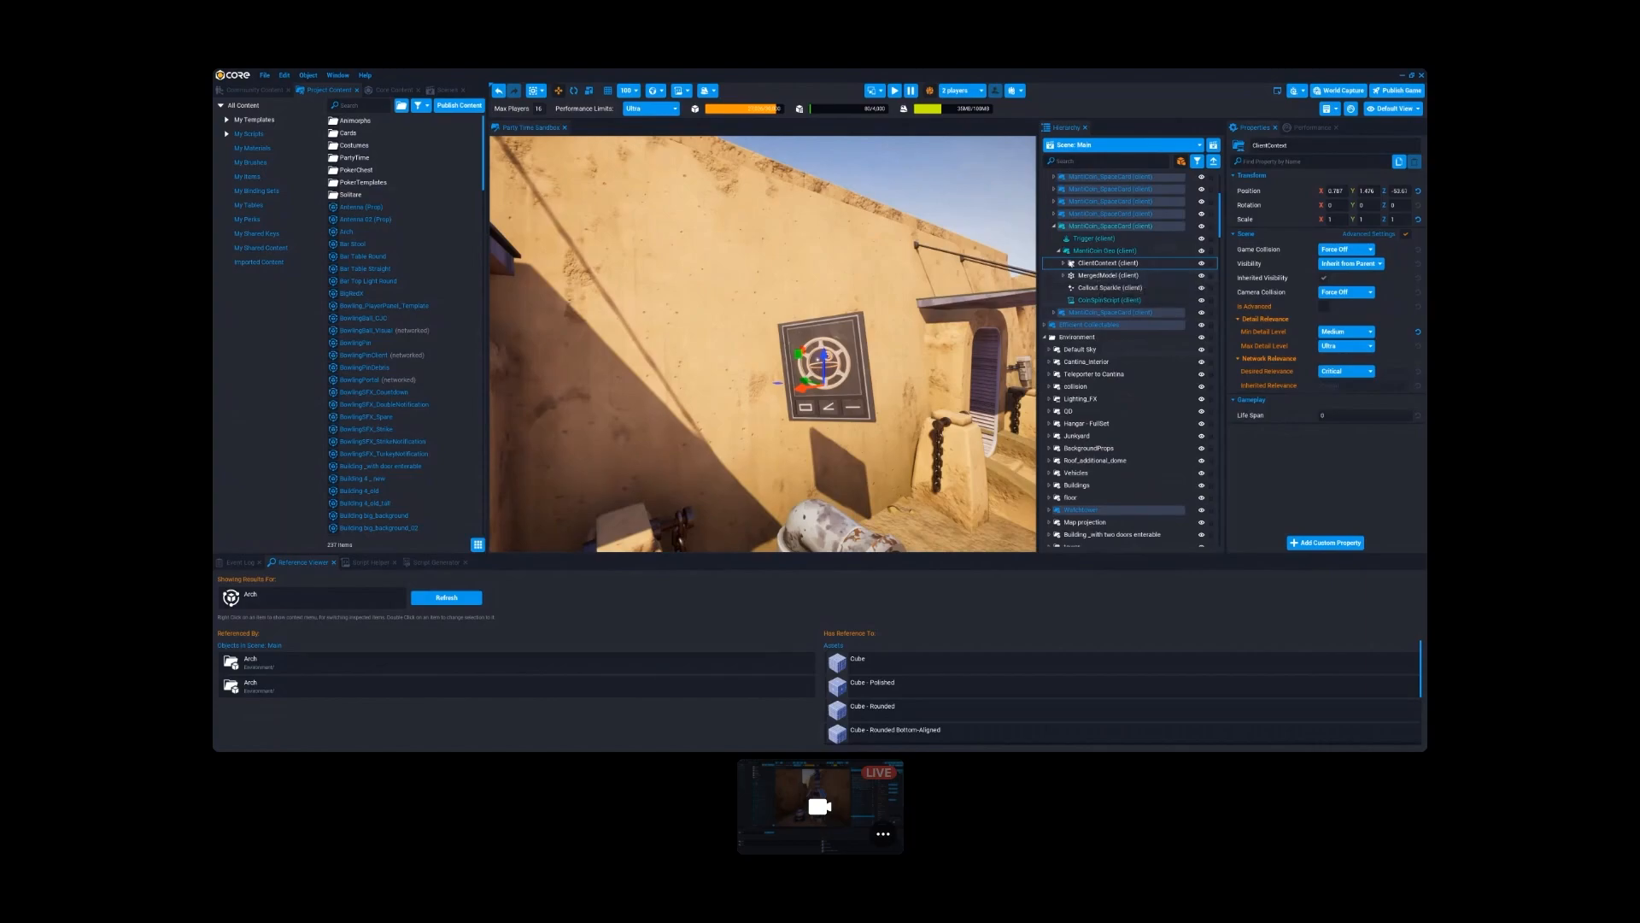
pyautogui.click(1063, 265)
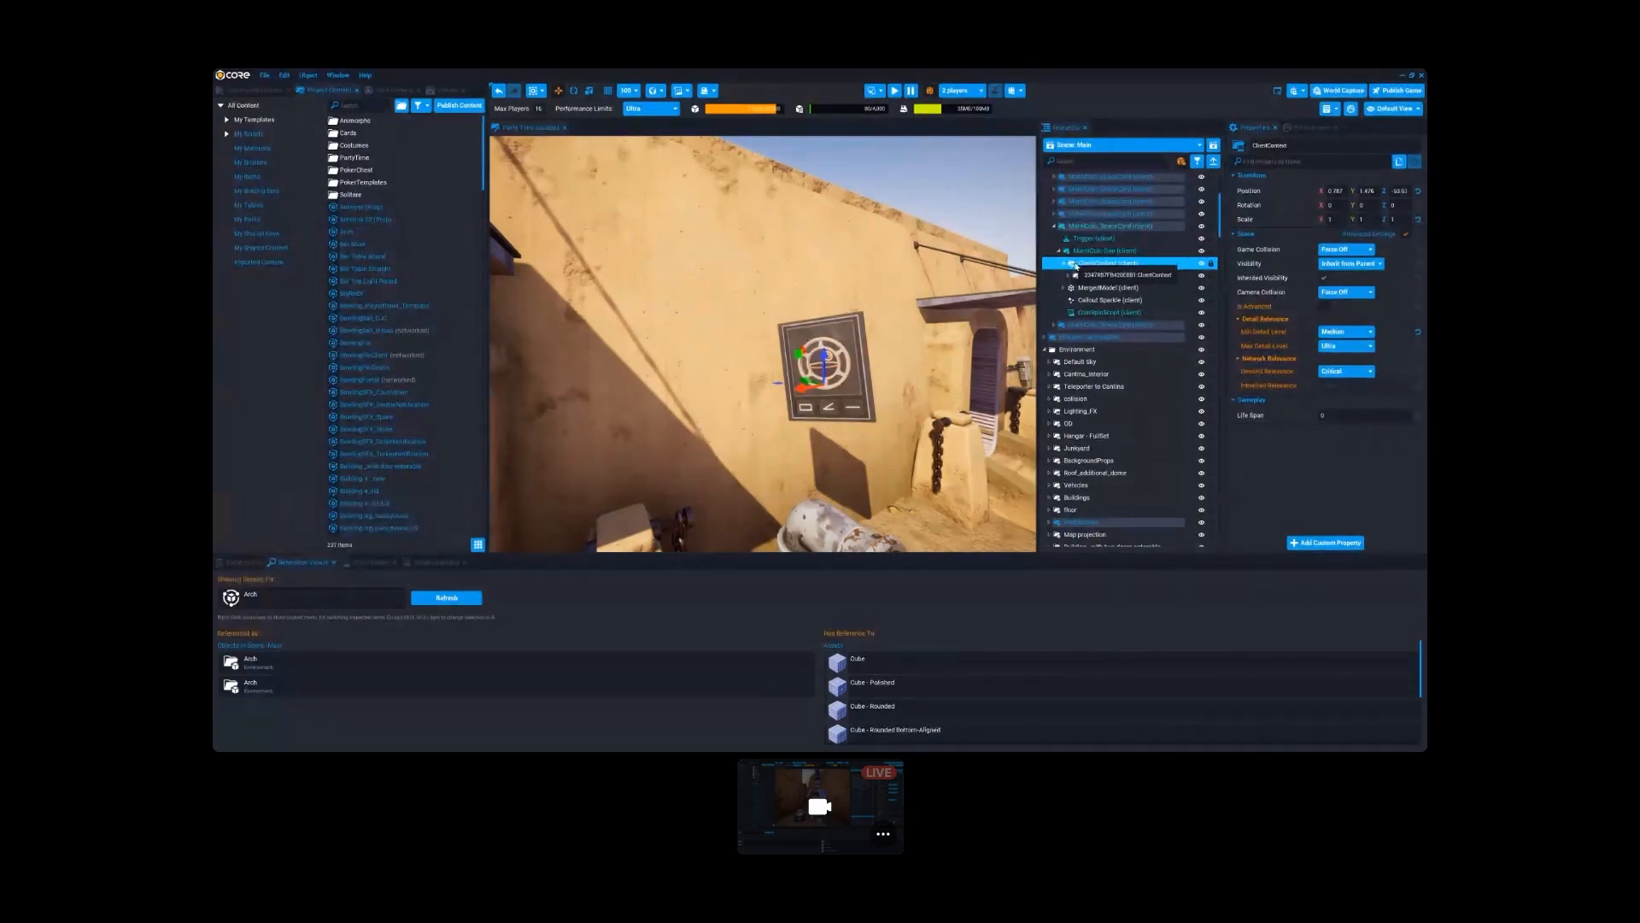
pyautogui.click(1081, 276)
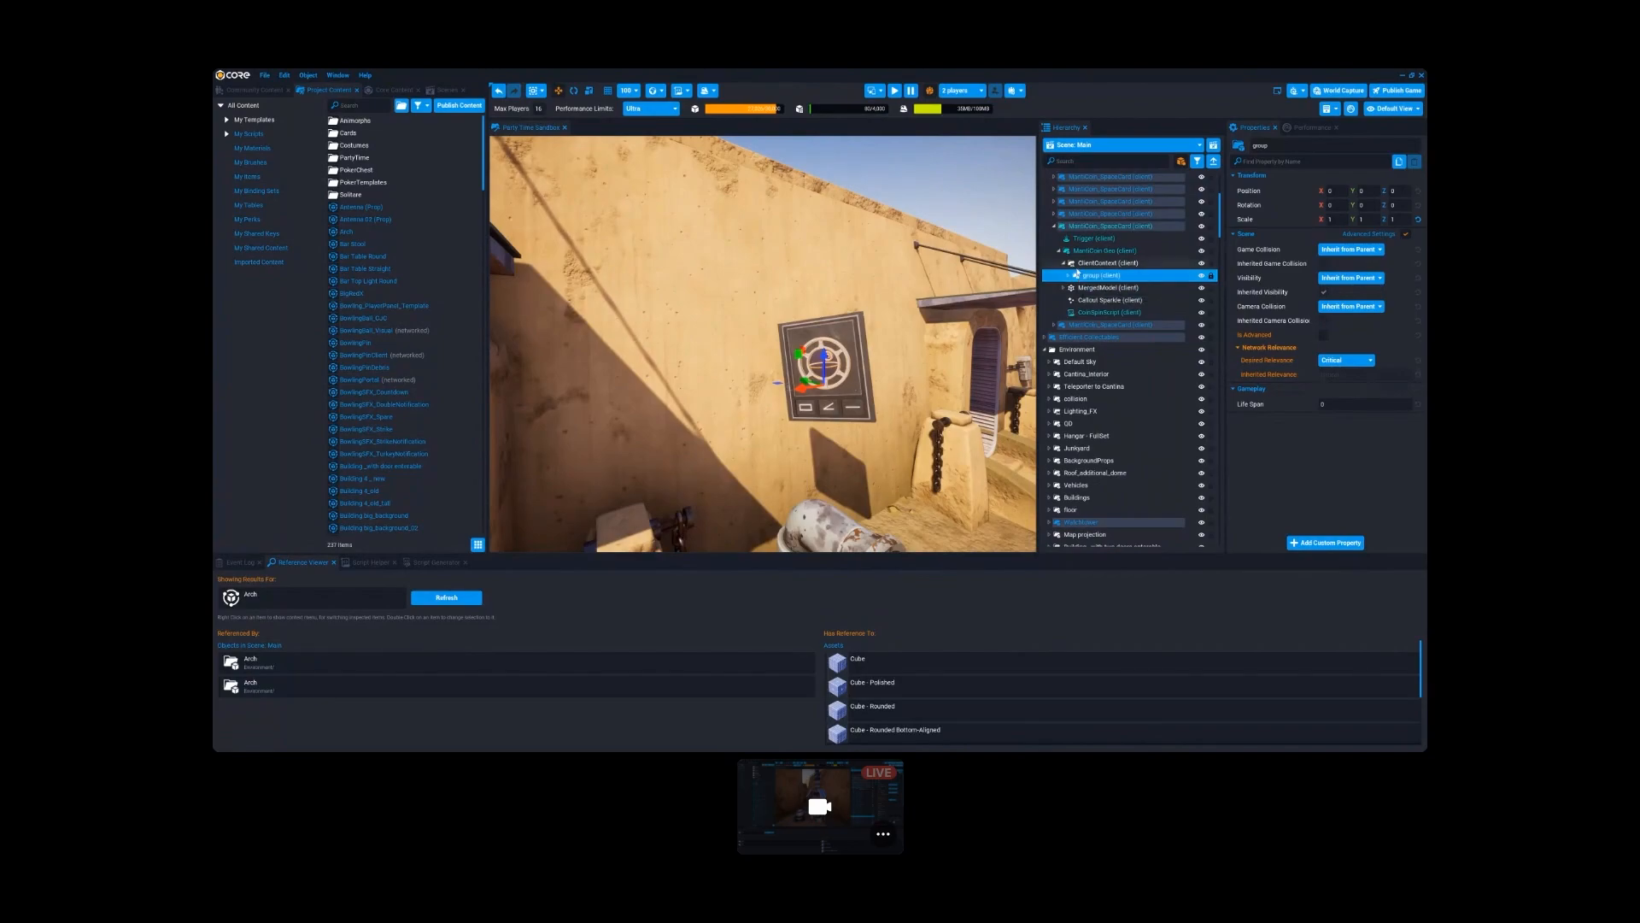
pyautogui.rightClick(1099, 278)
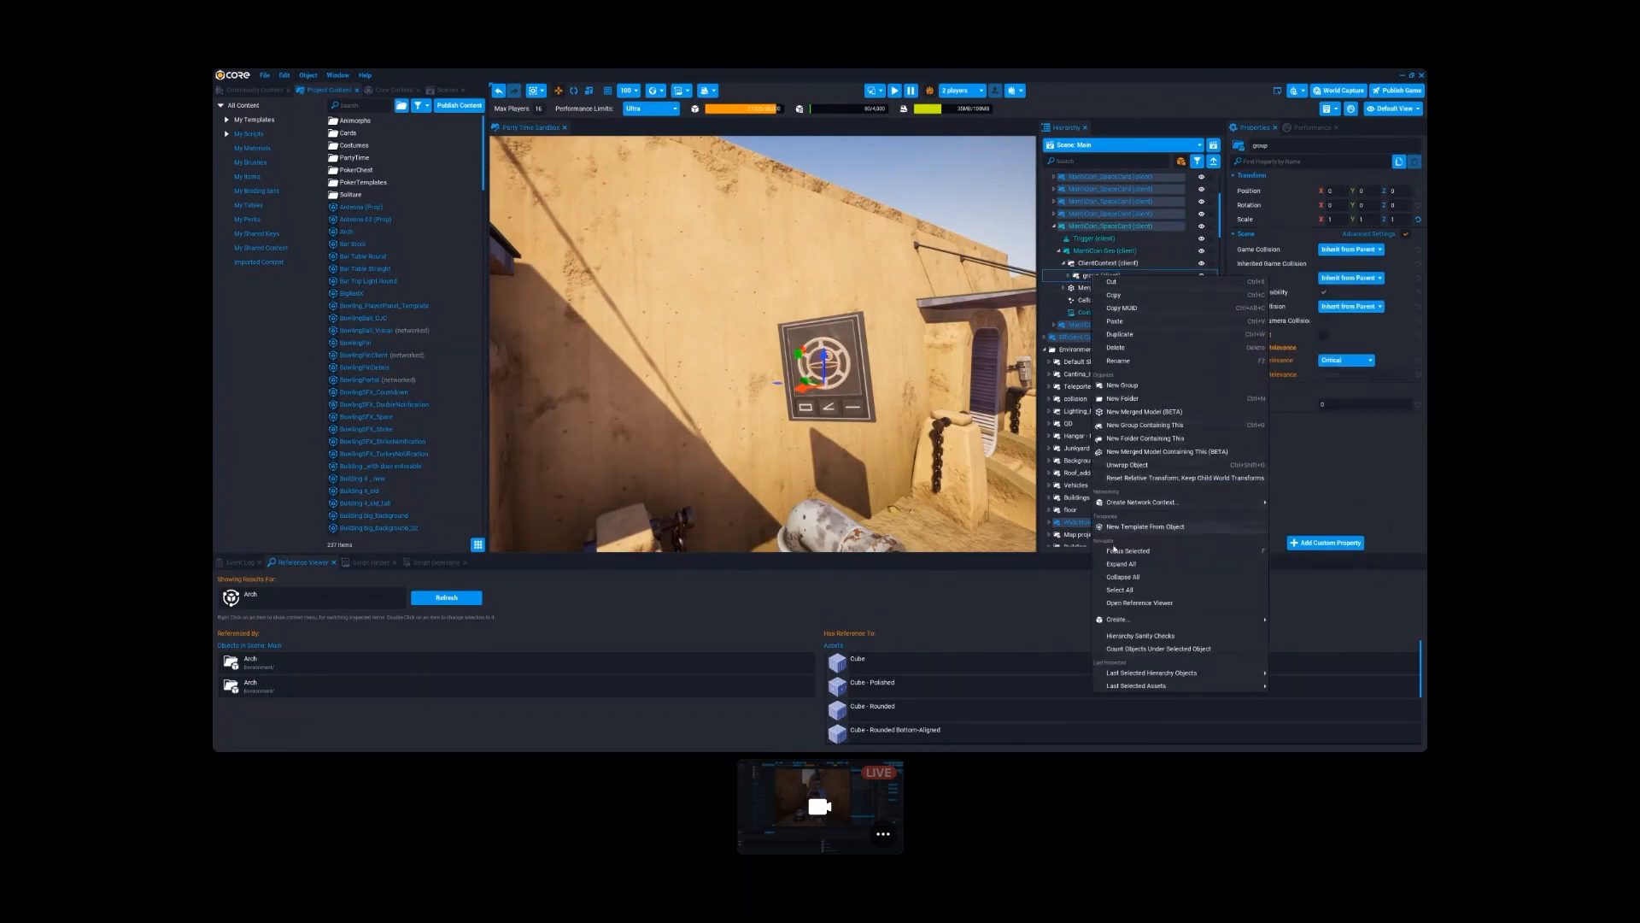
pyautogui.click(1145, 649)
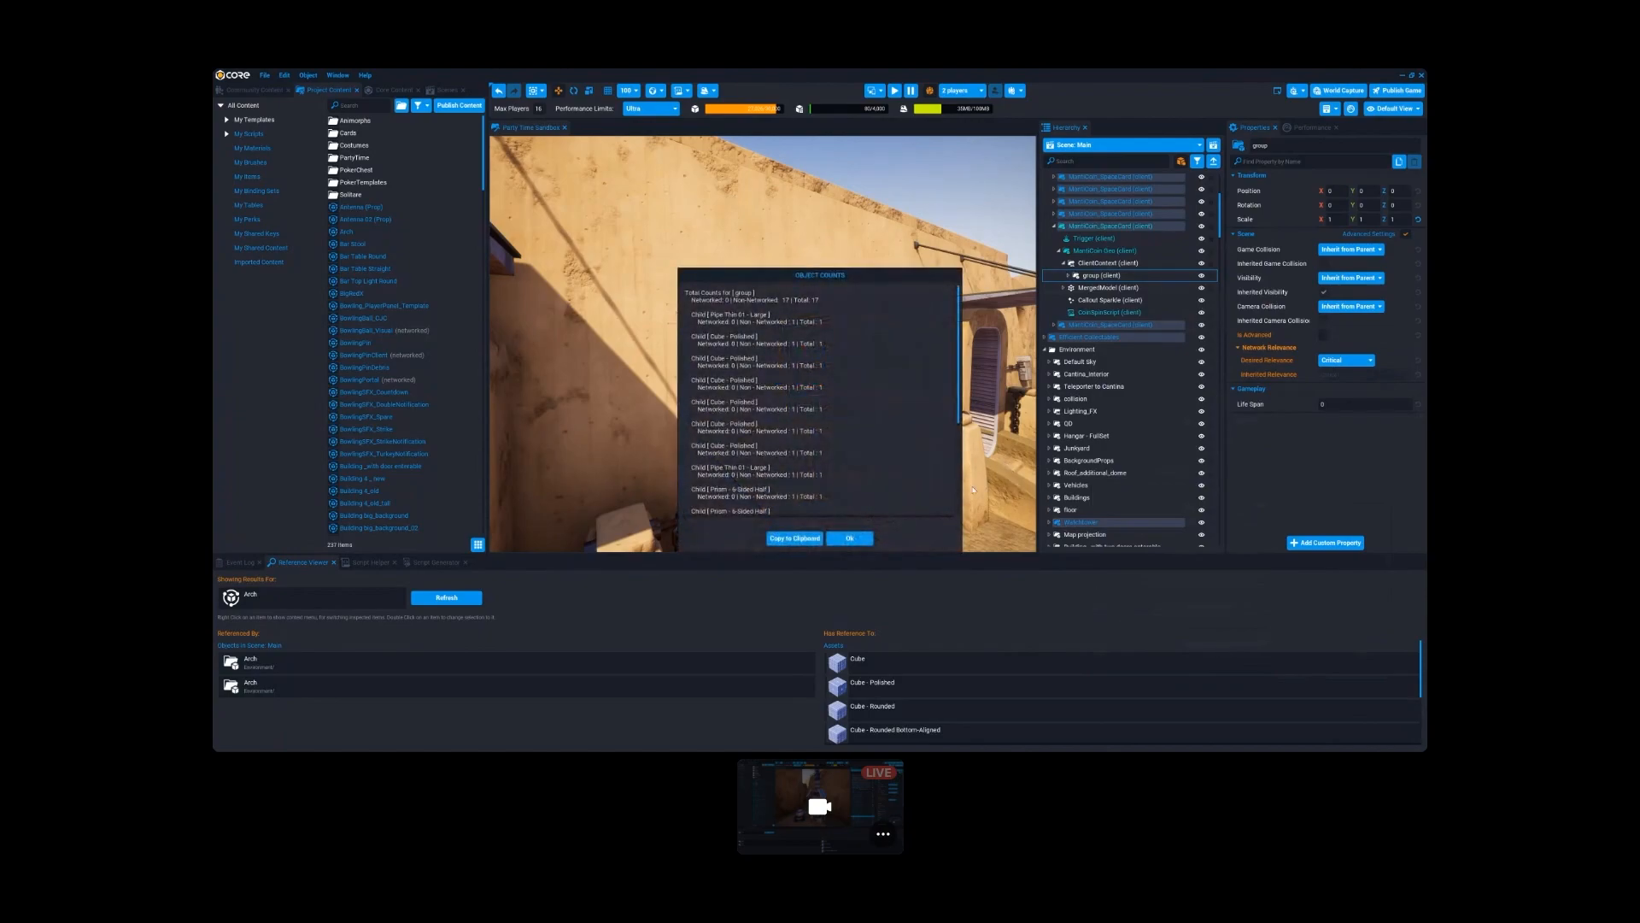
pyautogui.click(849, 538)
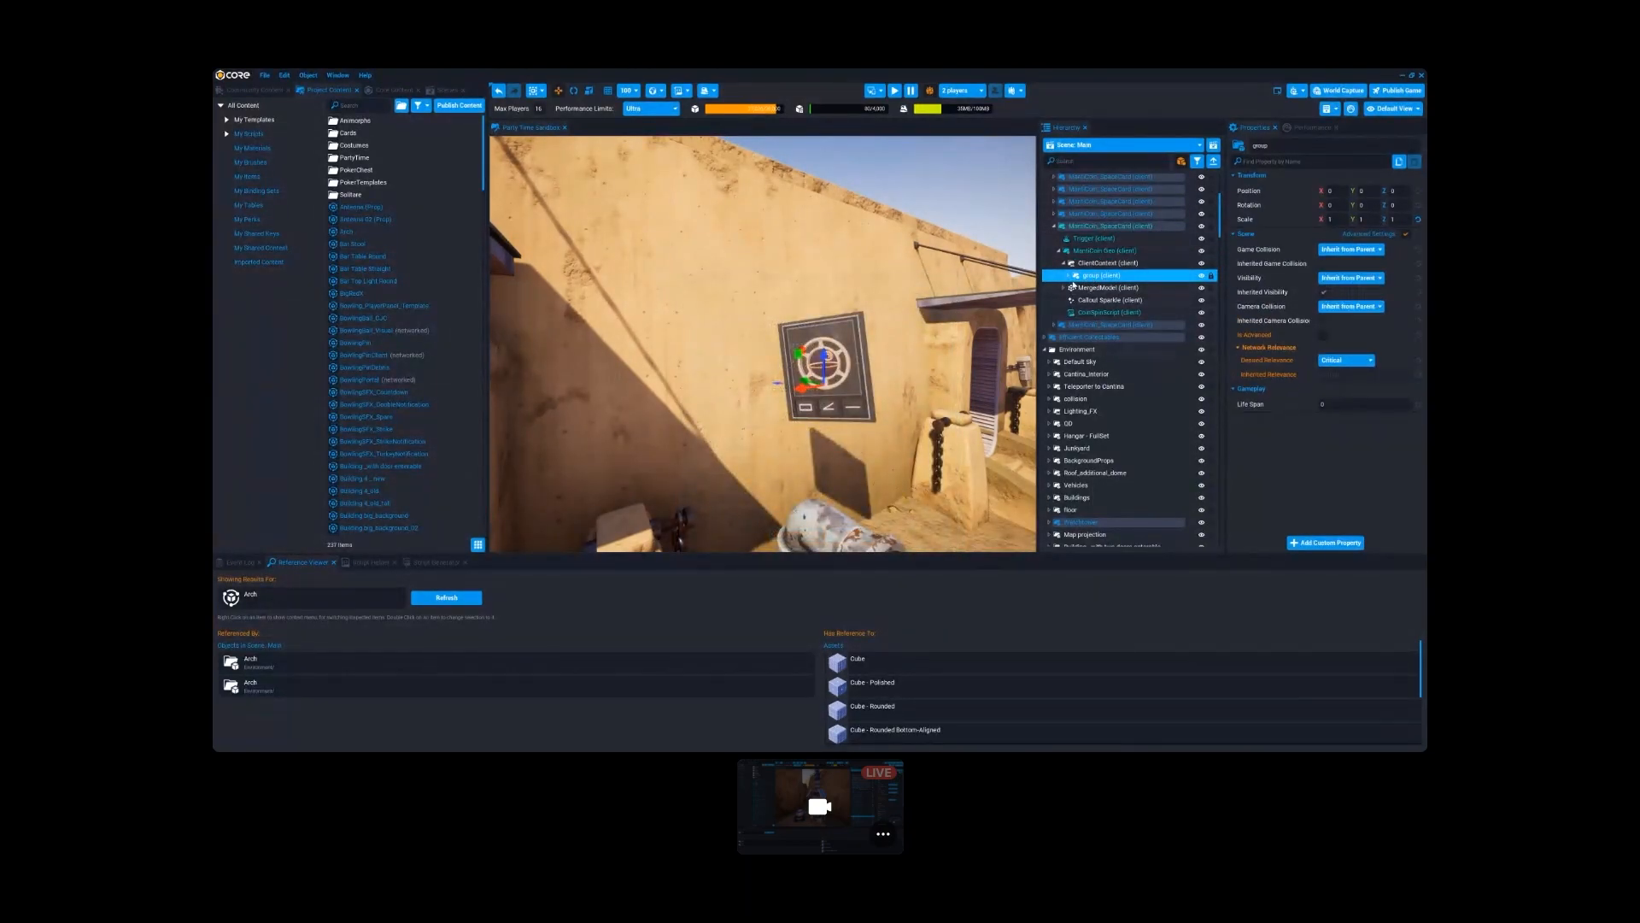
# - Examine the wall panel near and far, and inspect the group and the client context's detail level properties
pyautogui.moveTo(878, 441)
pyautogui.mouseDown(button='right')
pyautogui.moveTo(948, 443)
pyautogui.moveTo(879, 442)
pyautogui.mouseUp(button='right')
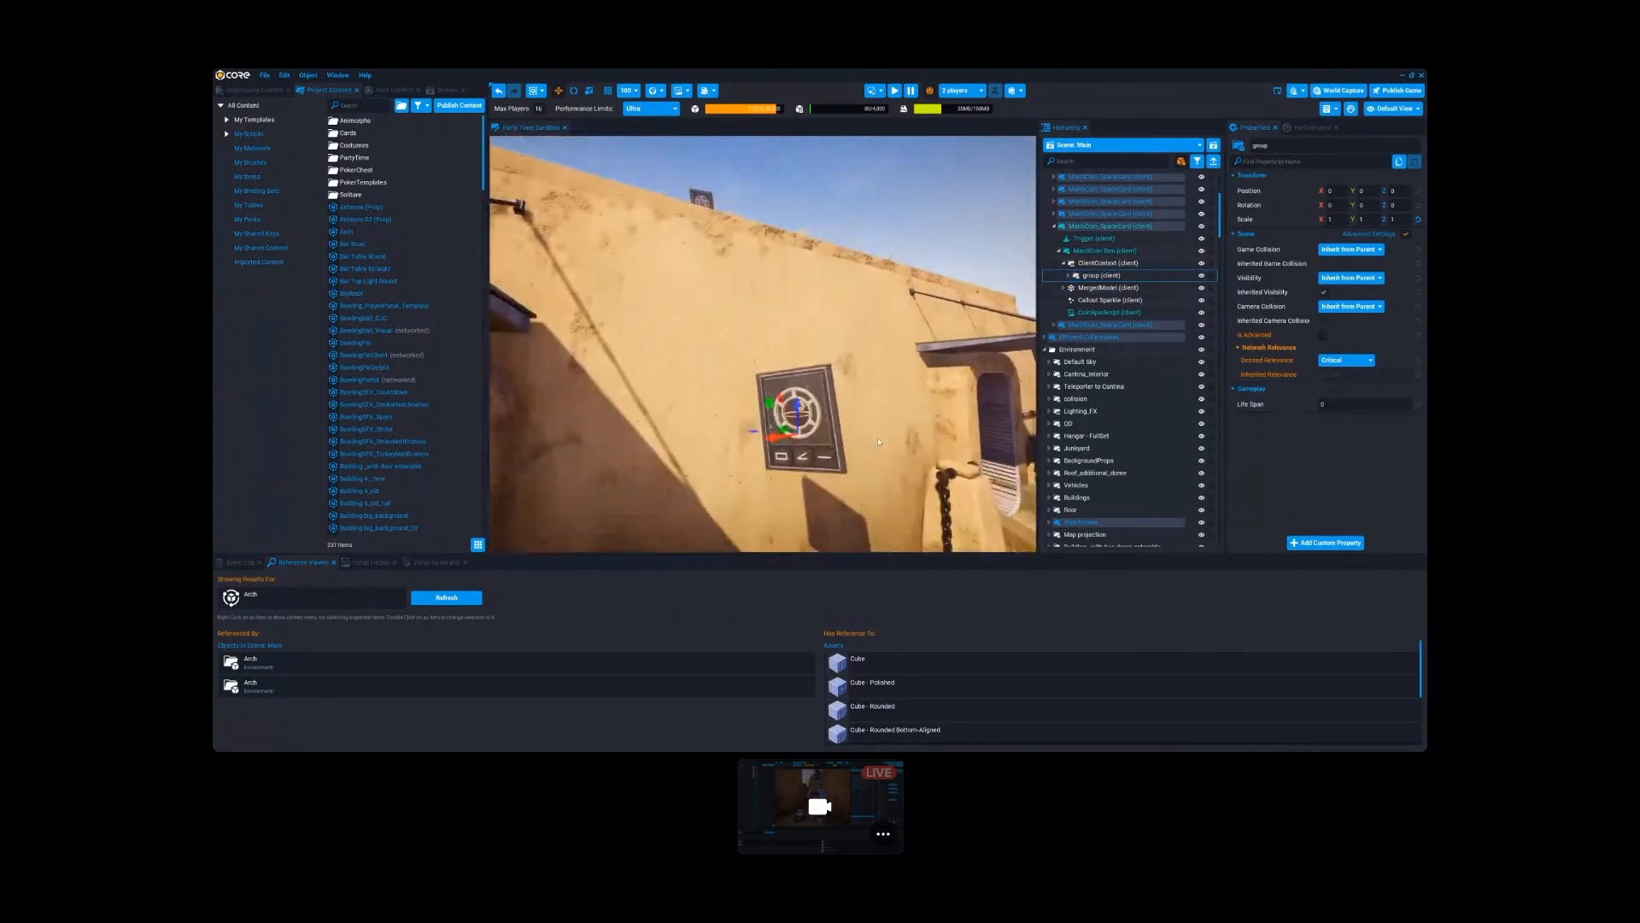
pyautogui.click(1069, 276)
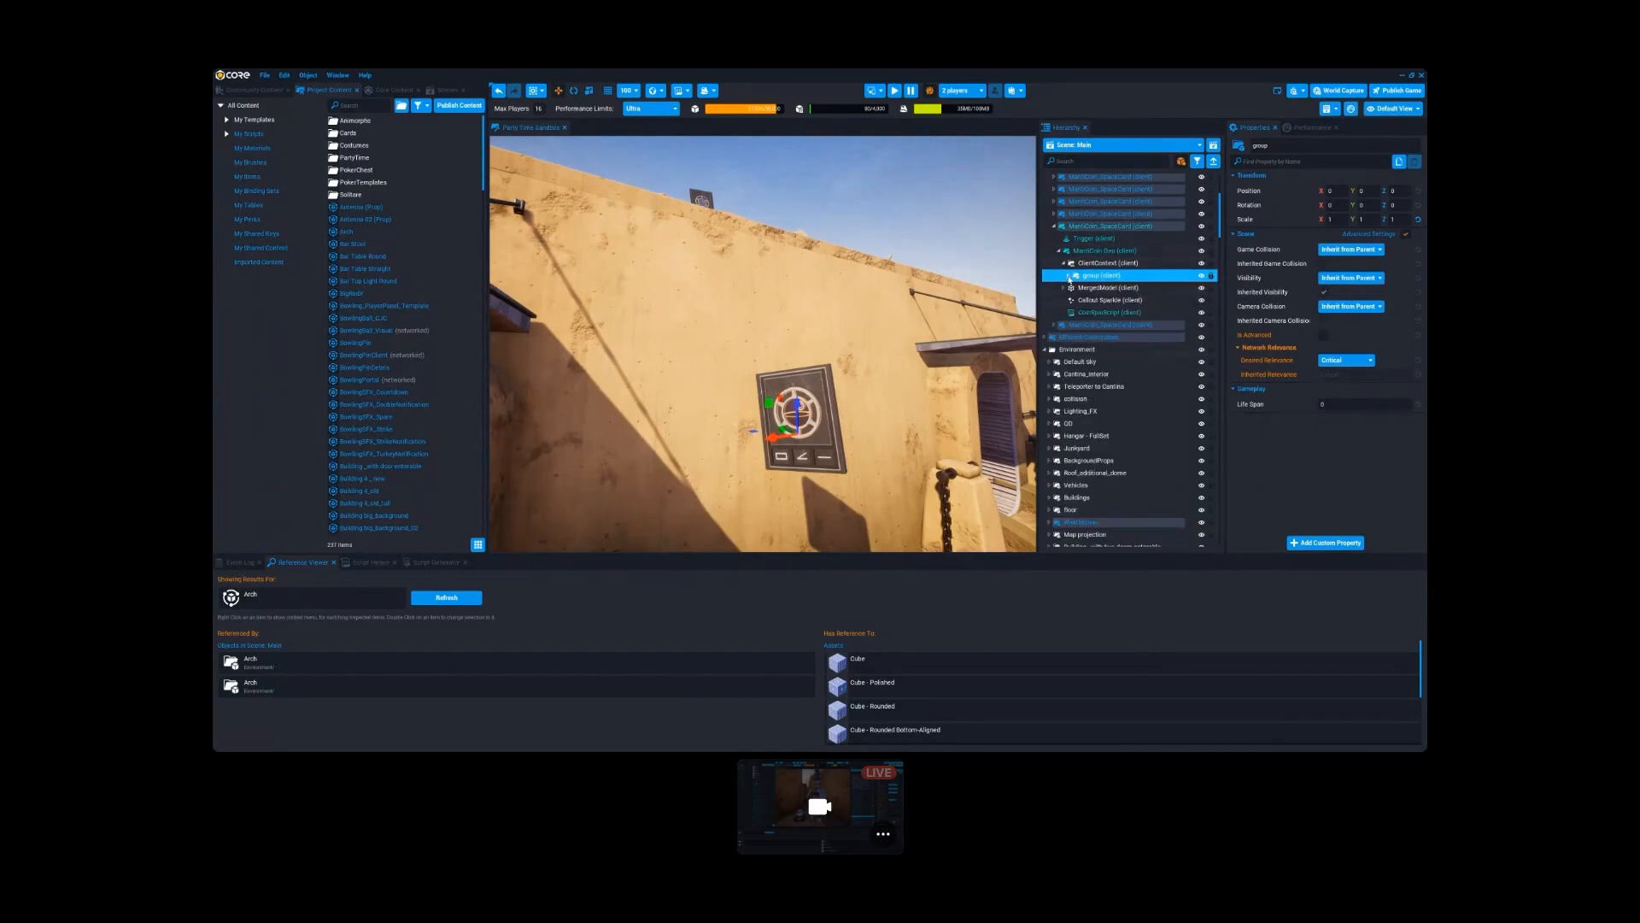
pyautogui.click(1069, 276)
pyautogui.moveTo(754, 351); pyautogui.dragTo(893, 337, button='right')
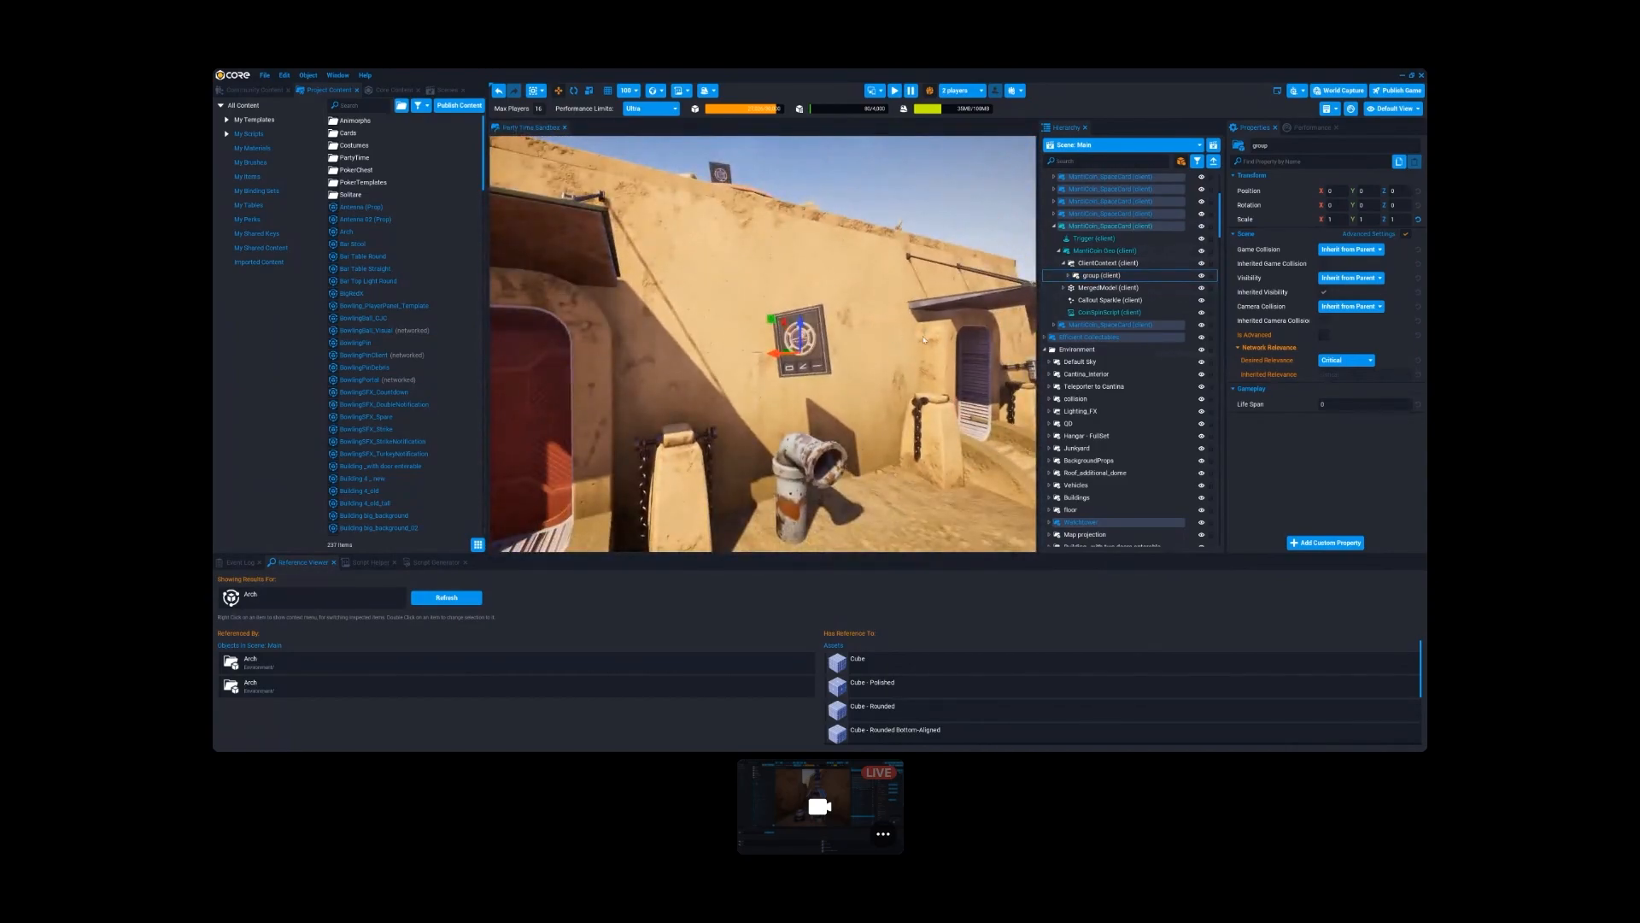
pyautogui.moveTo(905, 385); pyautogui.dragTo(965, 367, button='right')
pyautogui.click(1106, 263)
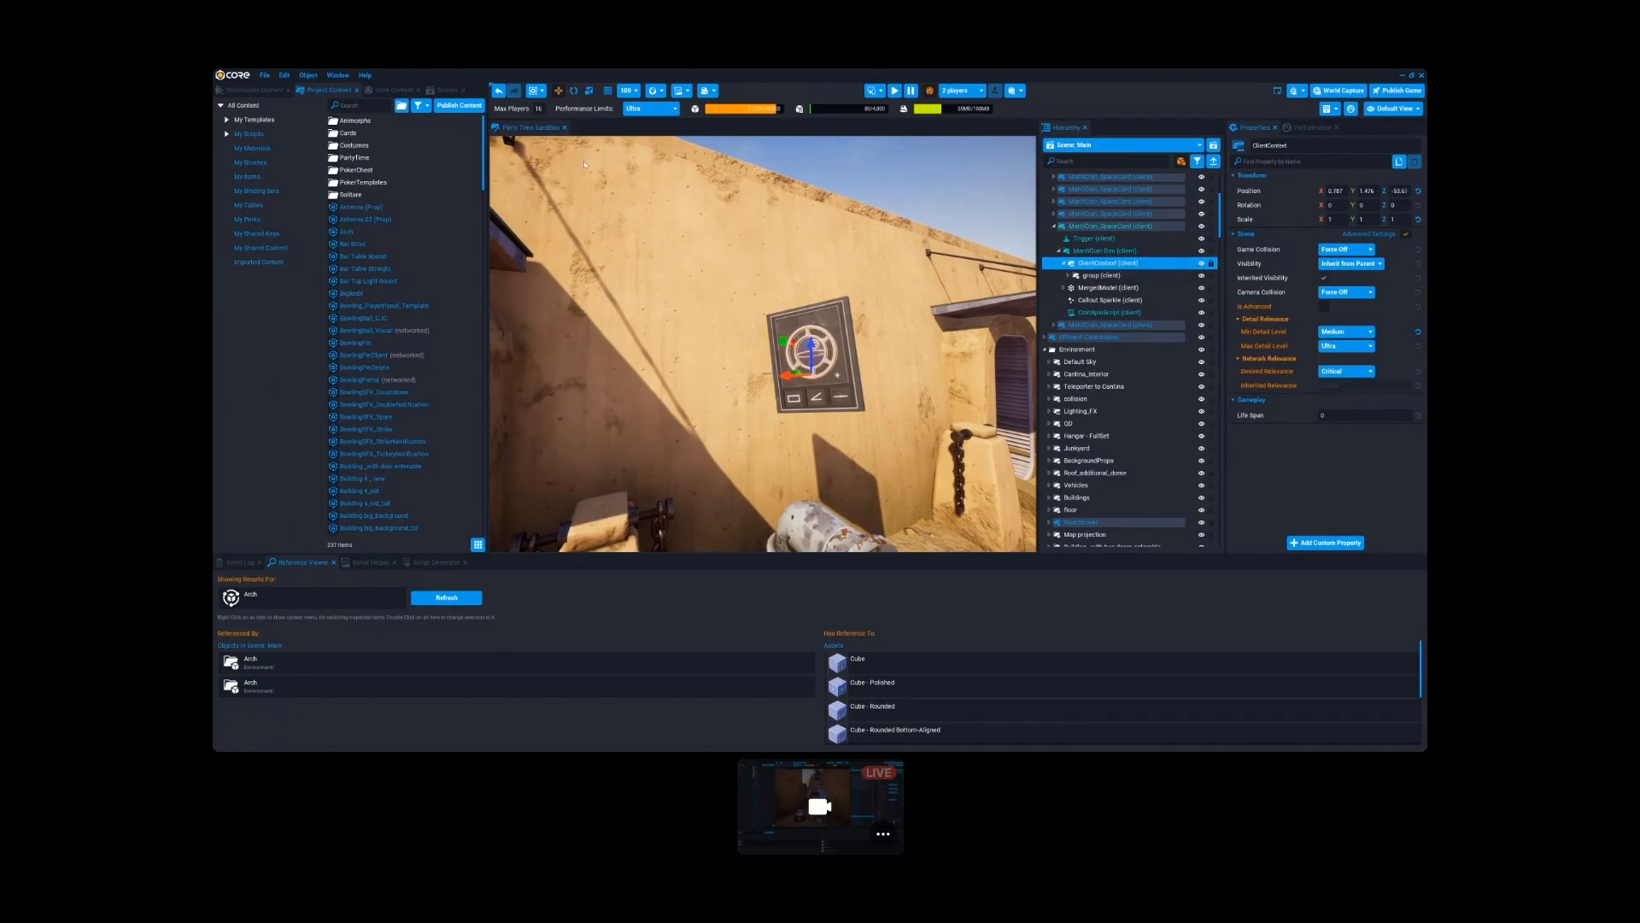
# - Start deleting the templates from Bar Stool to Bar Top Light Round to check their scene references, and cancel the deletion
pyautogui.click(354, 244)
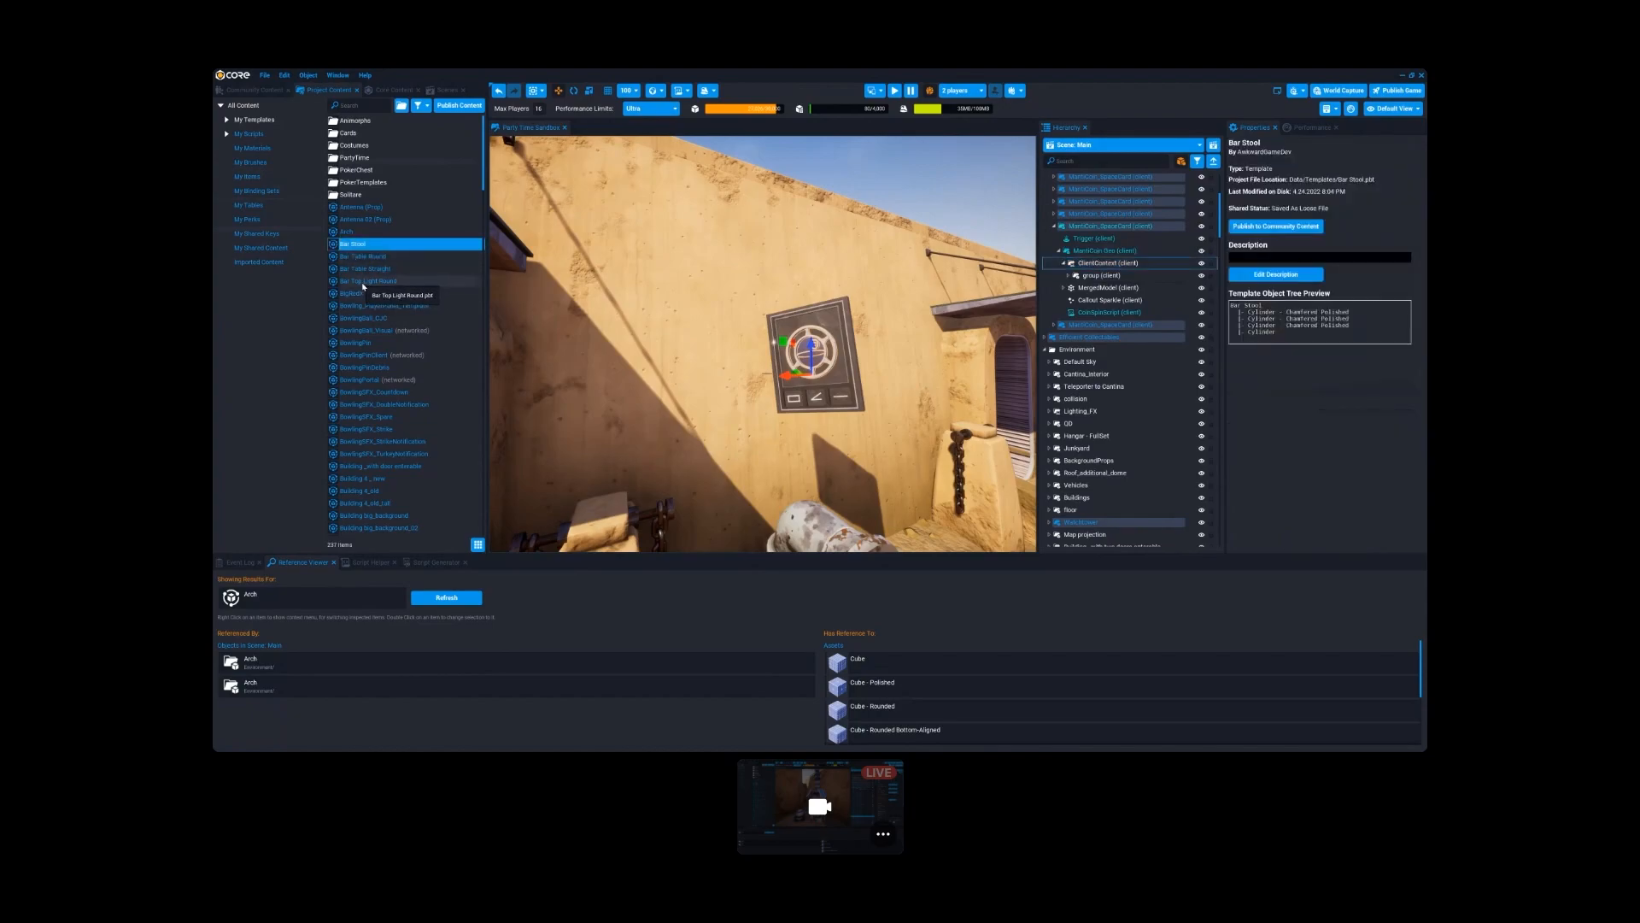
pyautogui.keyDown('shift'); pyautogui.click(363, 281); pyautogui.keyUp('shift')
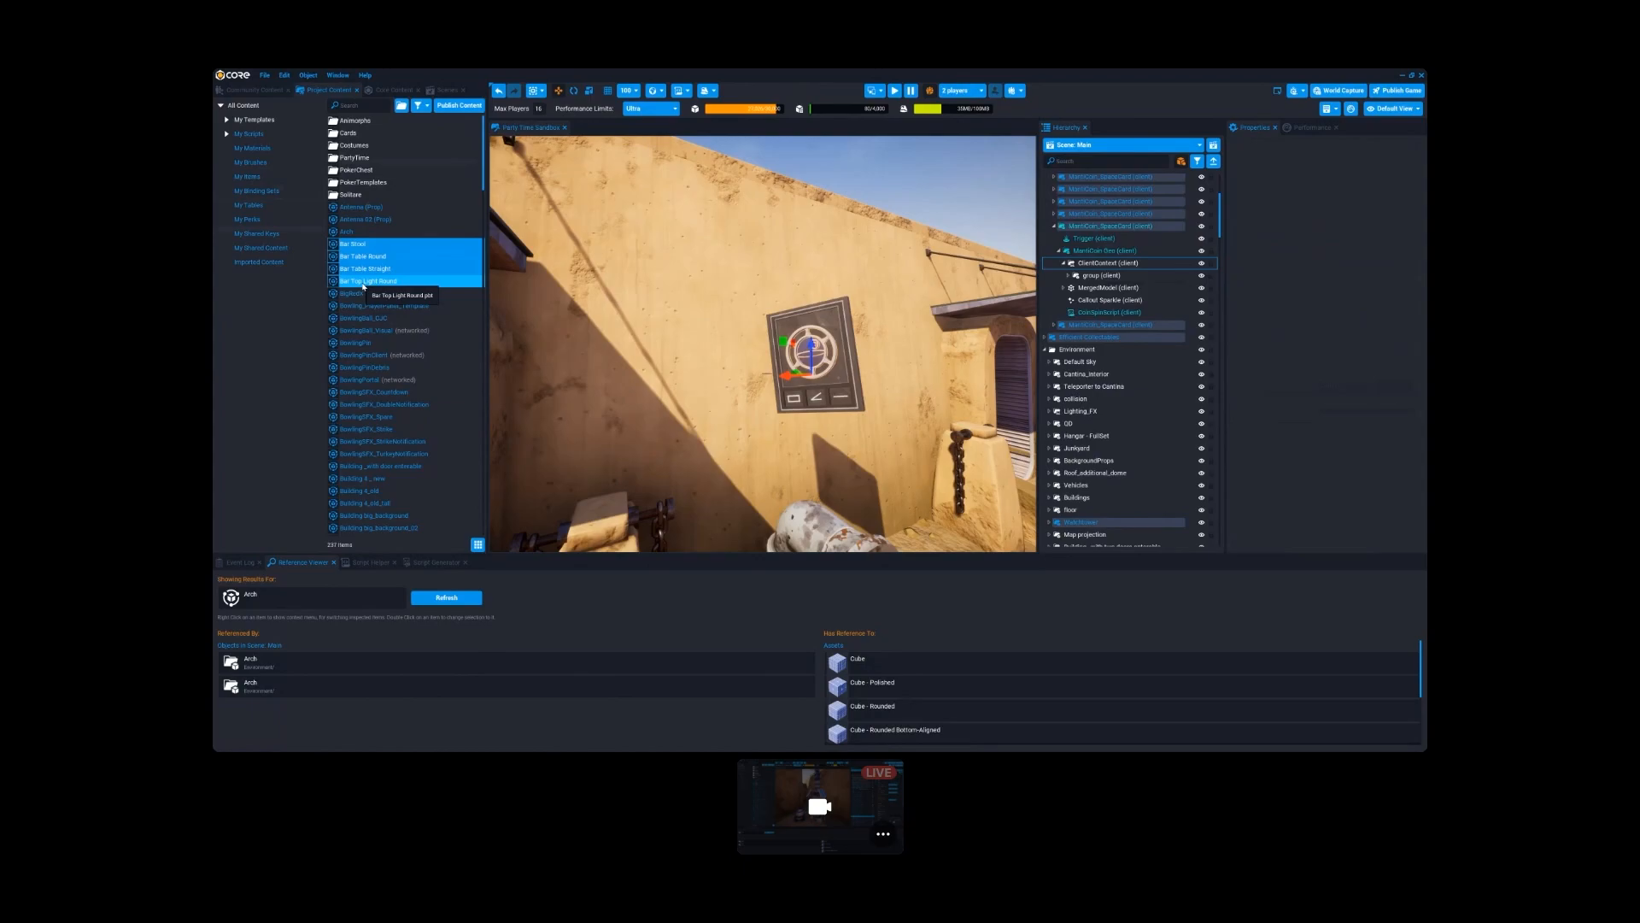
pyautogui.press('Delete')
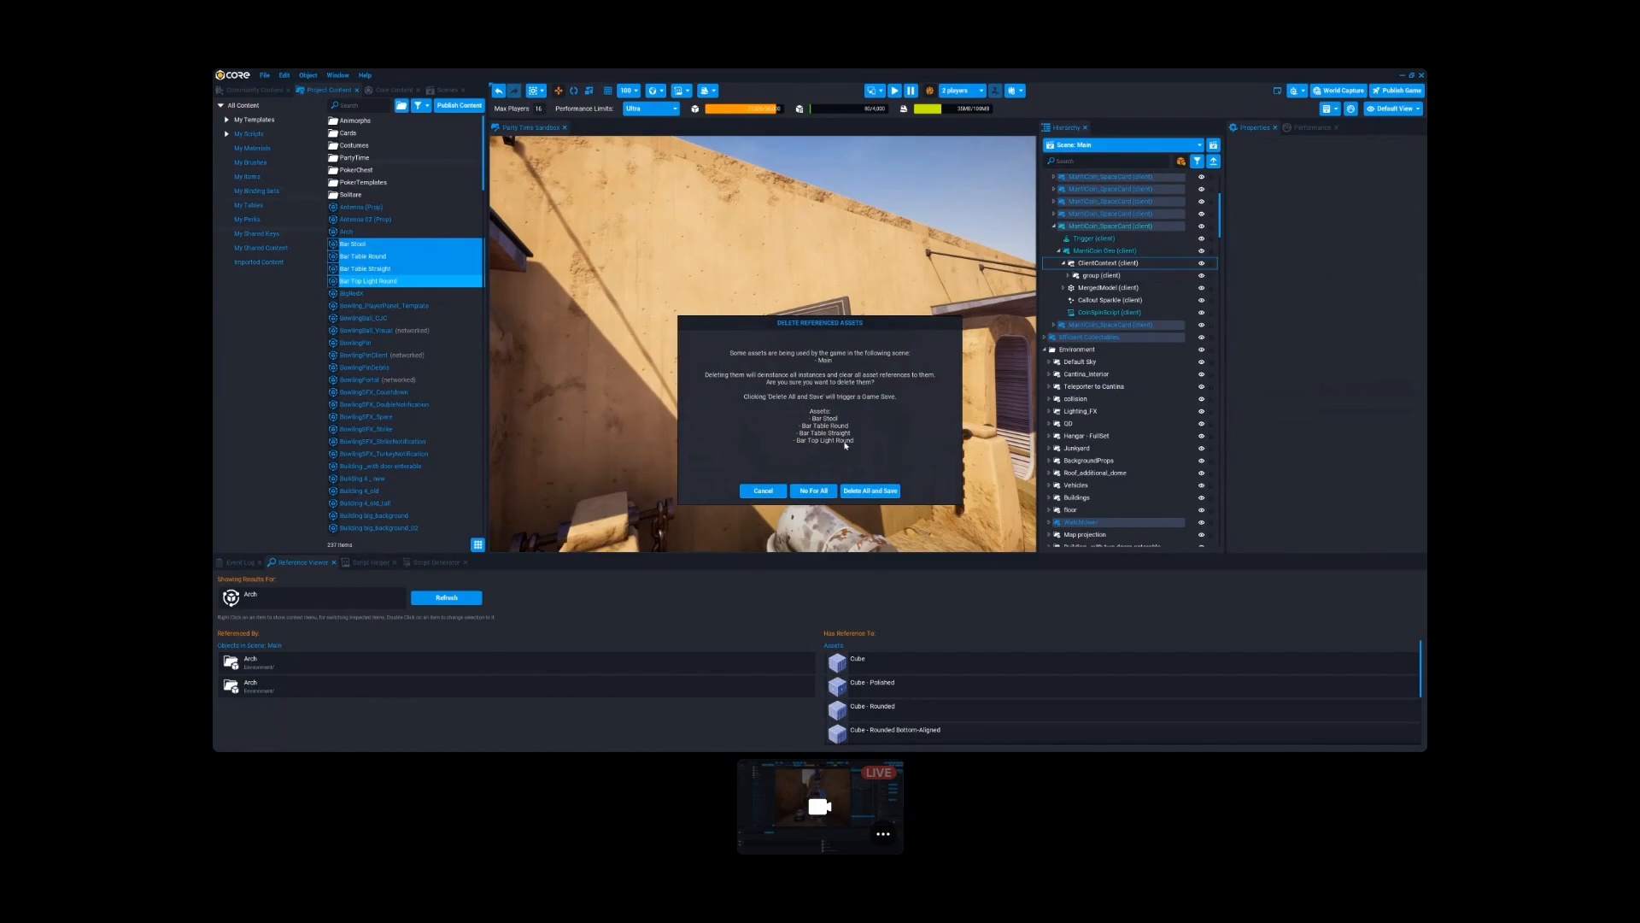
pyautogui.click(763, 491)
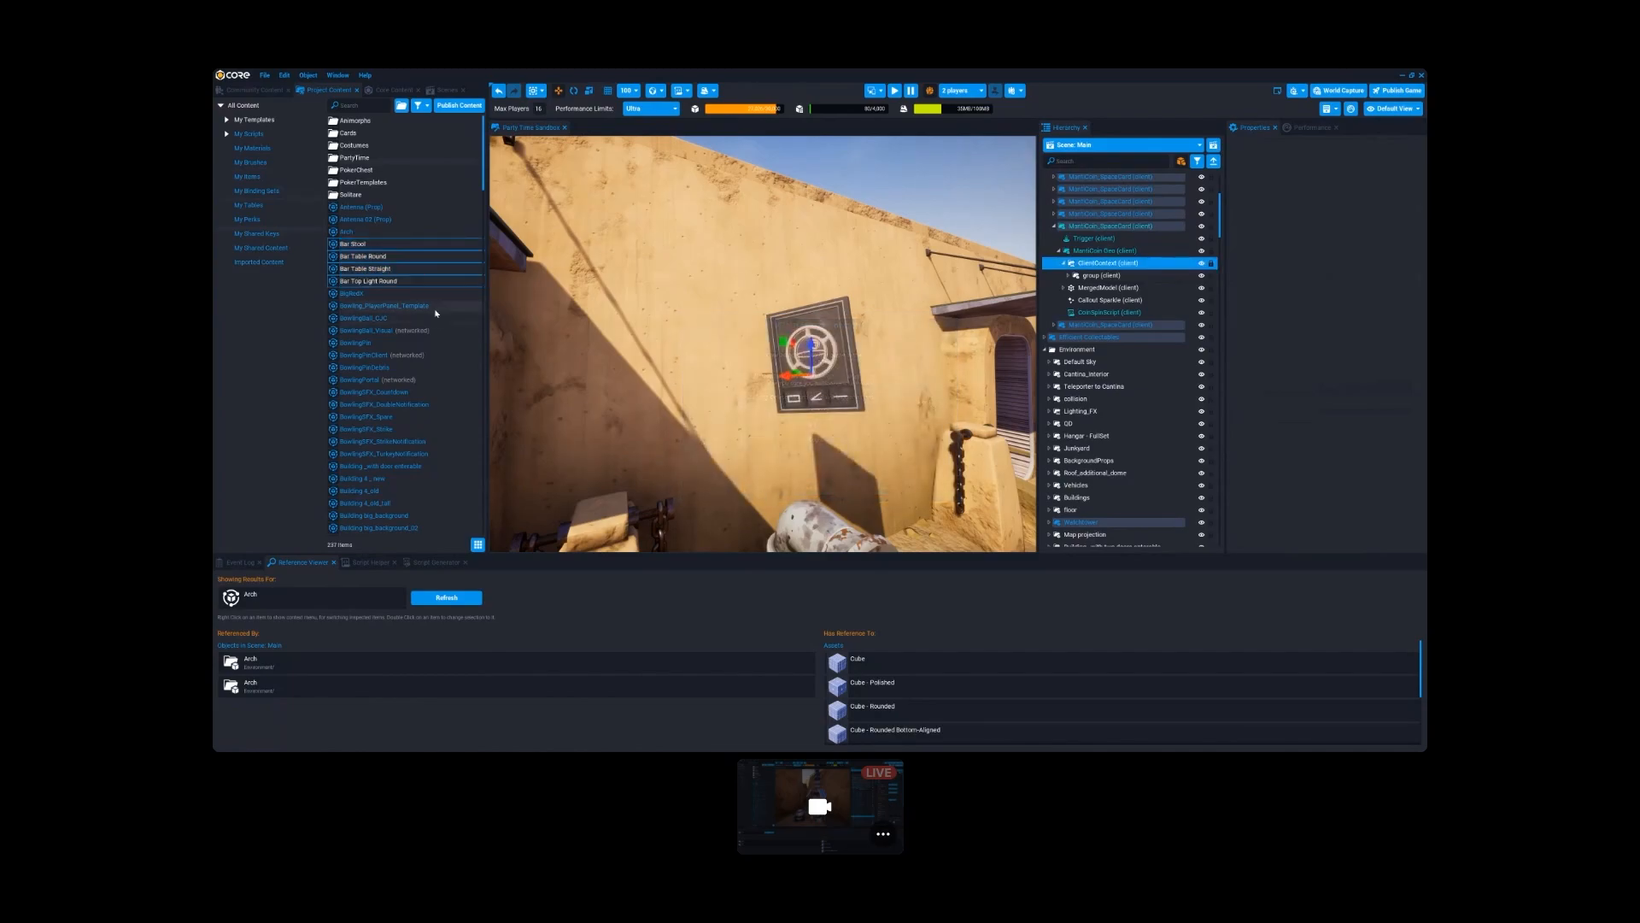
# - Review the range of project templates and the imported content, and return to My Templates
pyautogui.click(352, 294)
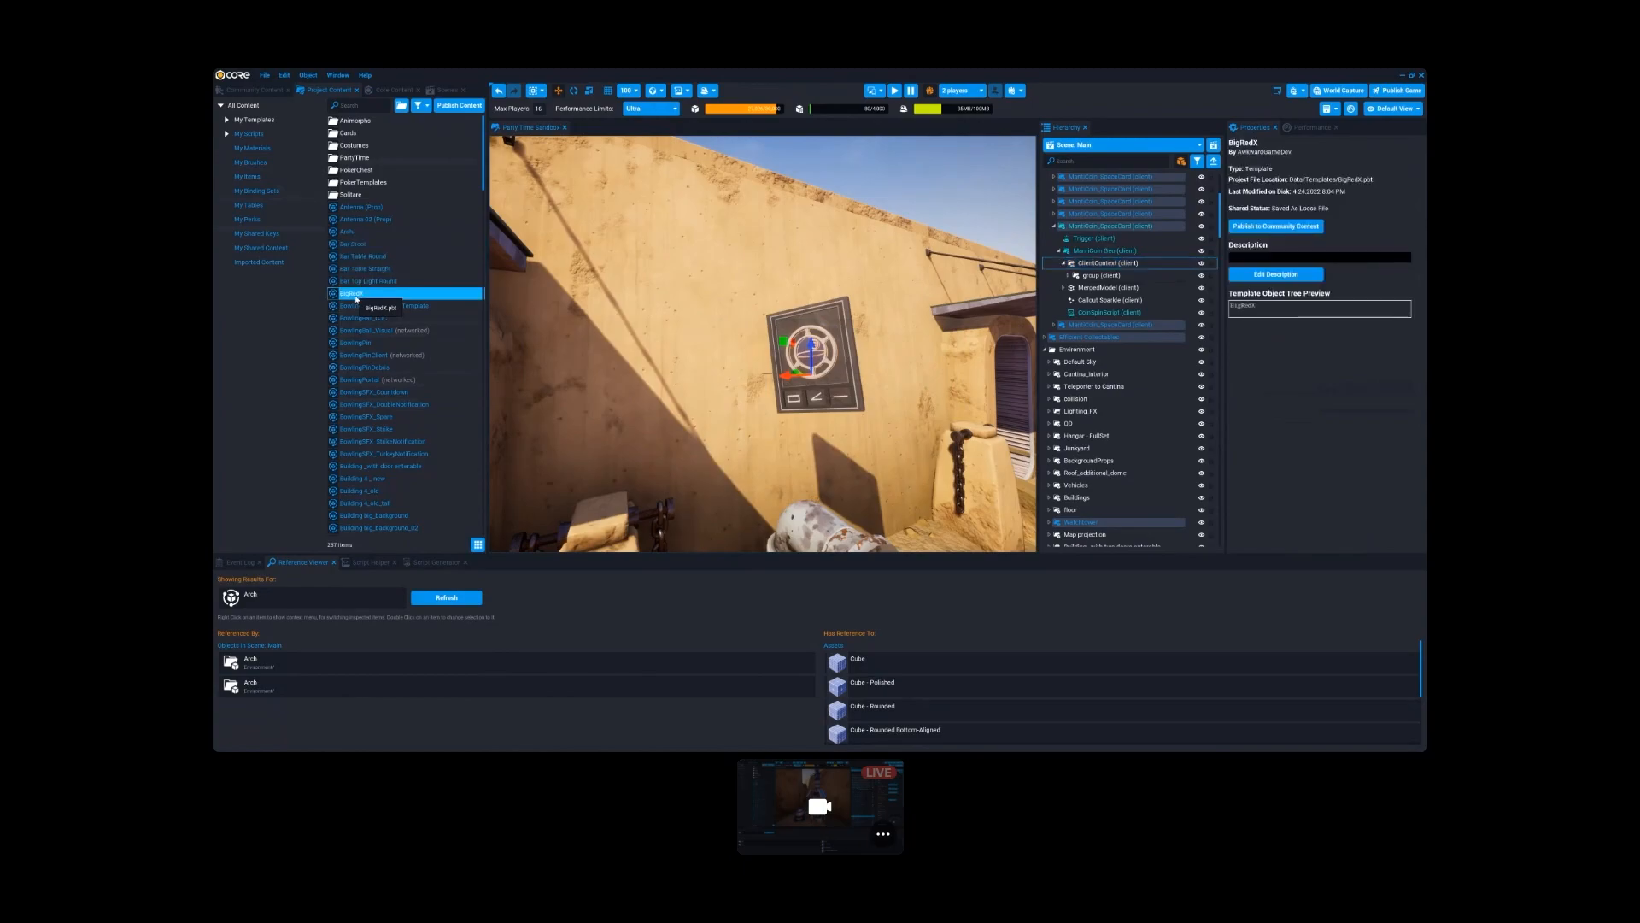
pyautogui.click(347, 209)
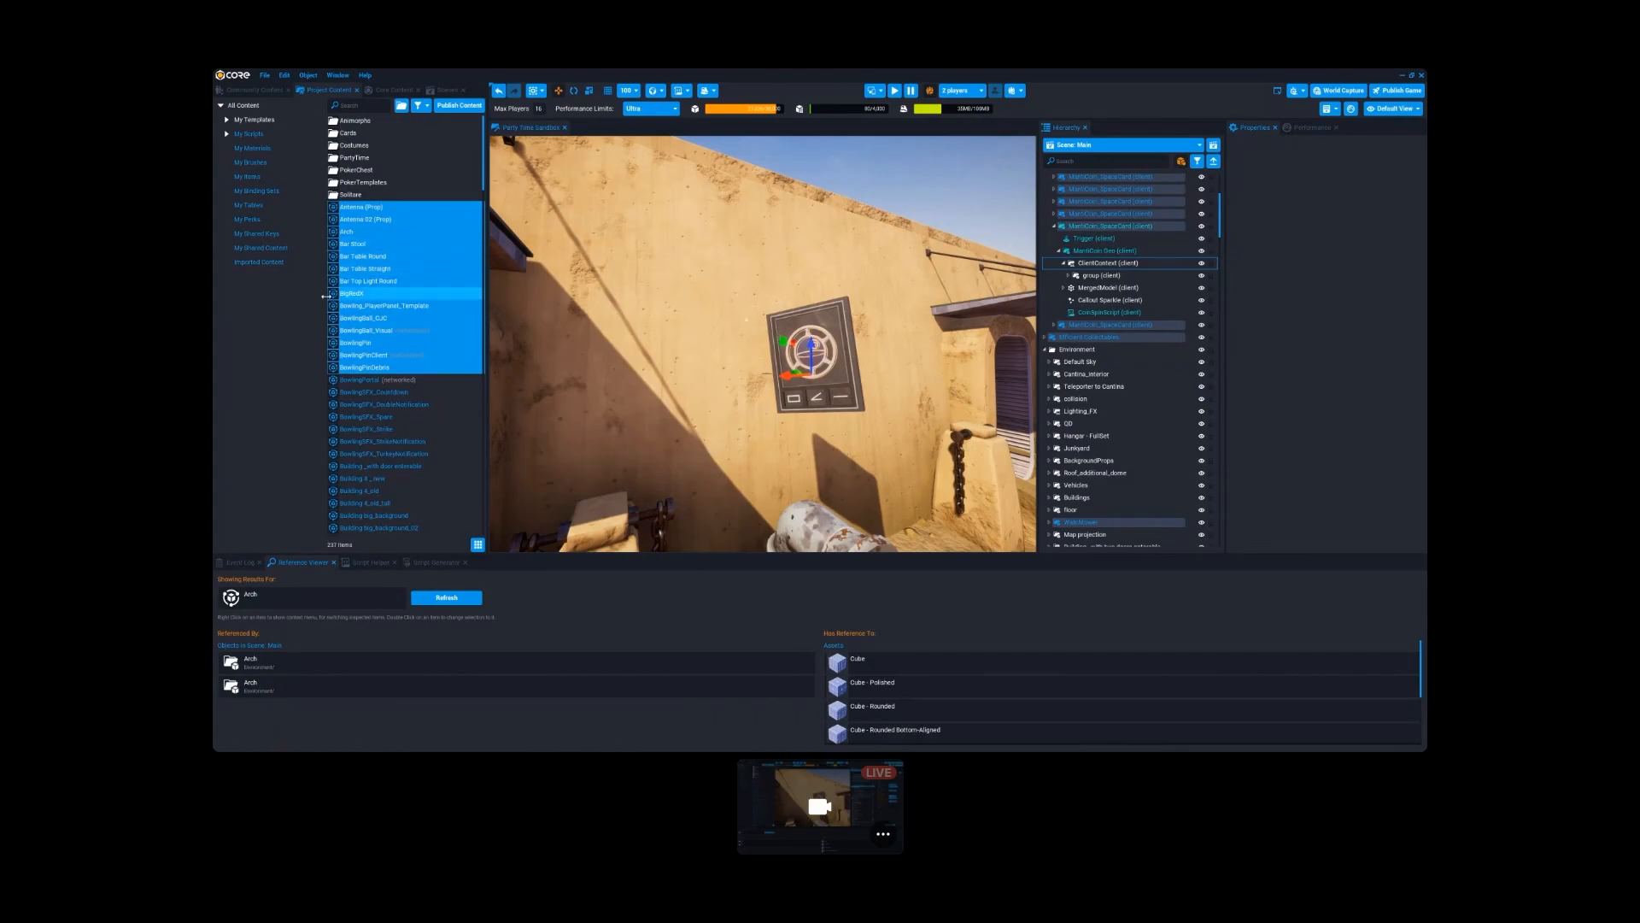
pyautogui.click(253, 265)
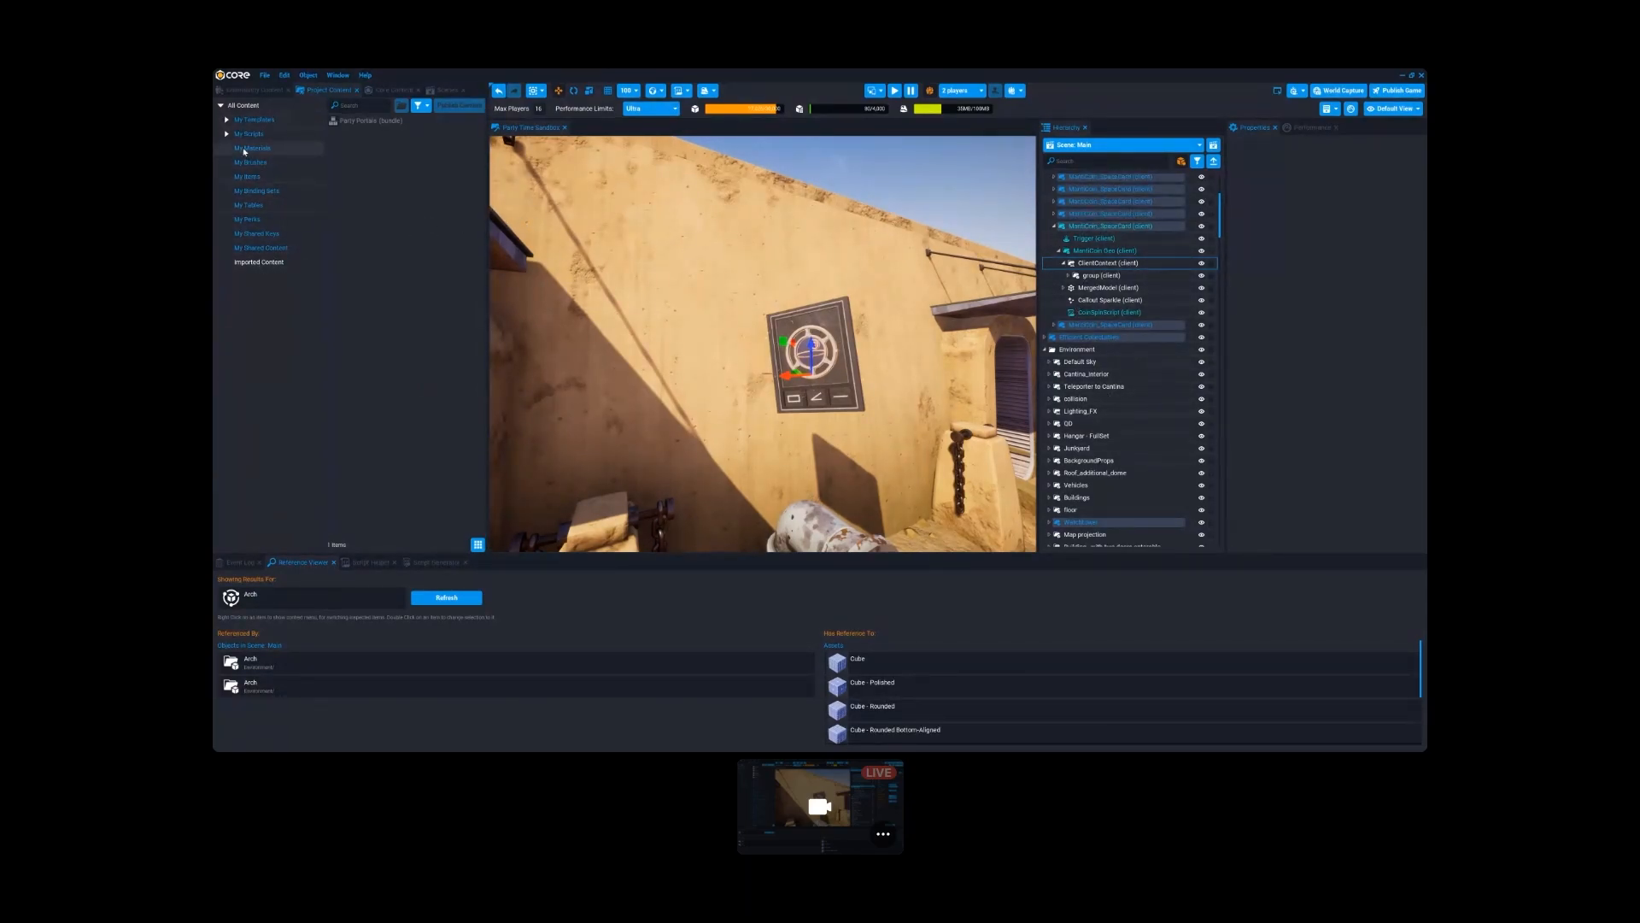
pyautogui.click(253, 120)
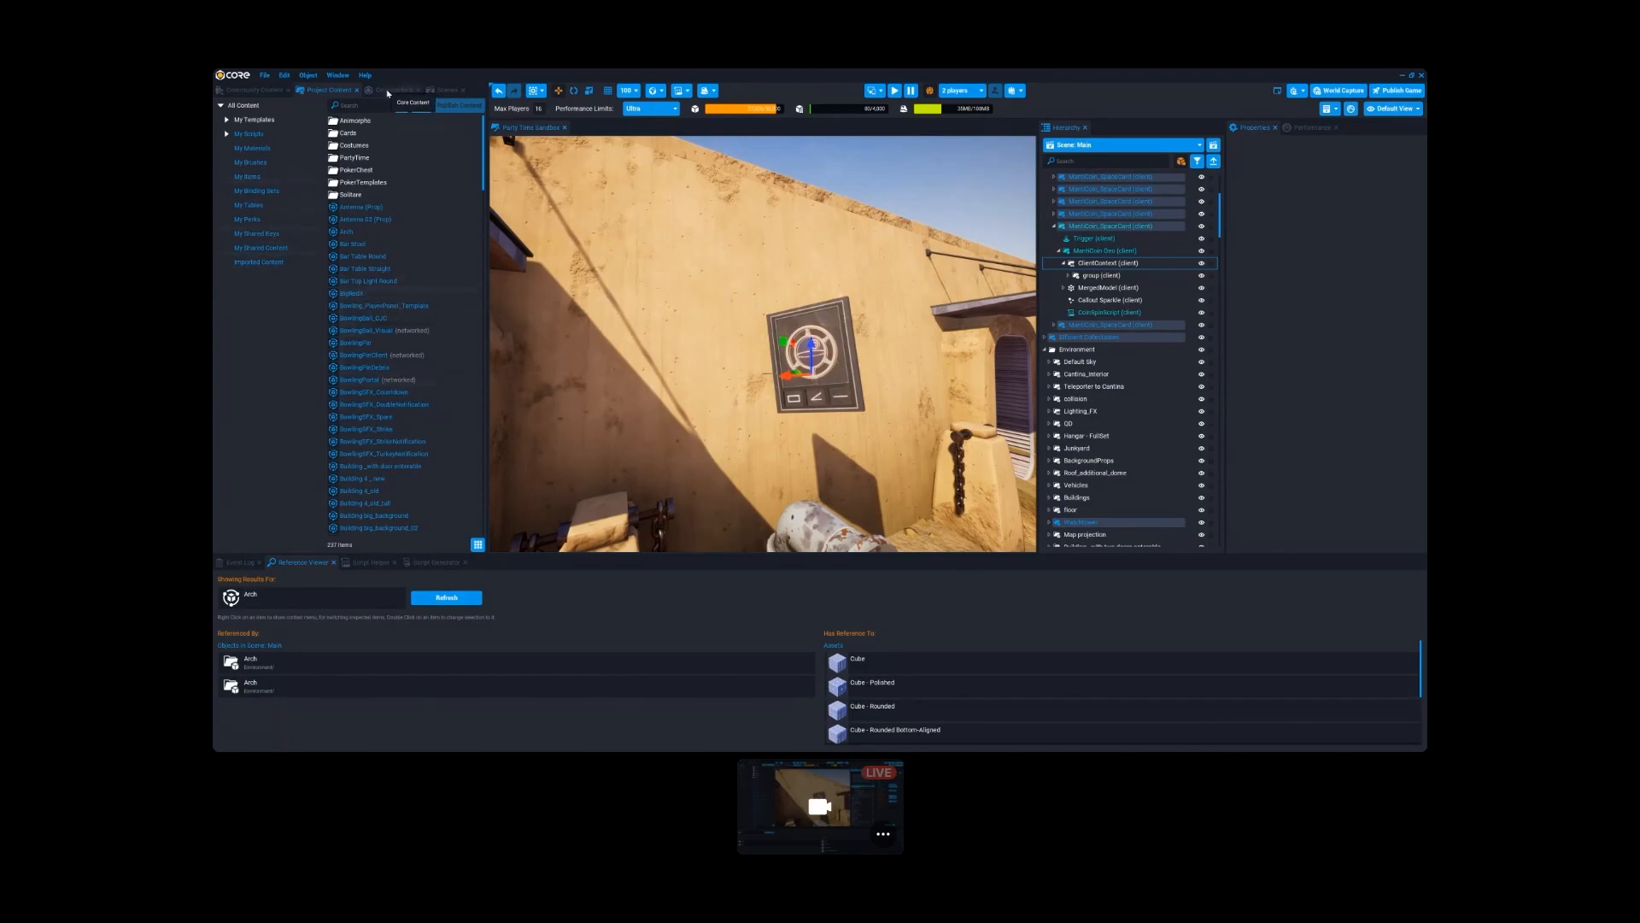
# - Leave the current project for the main menu and open the "detail new" project
pyautogui.click(264, 76)
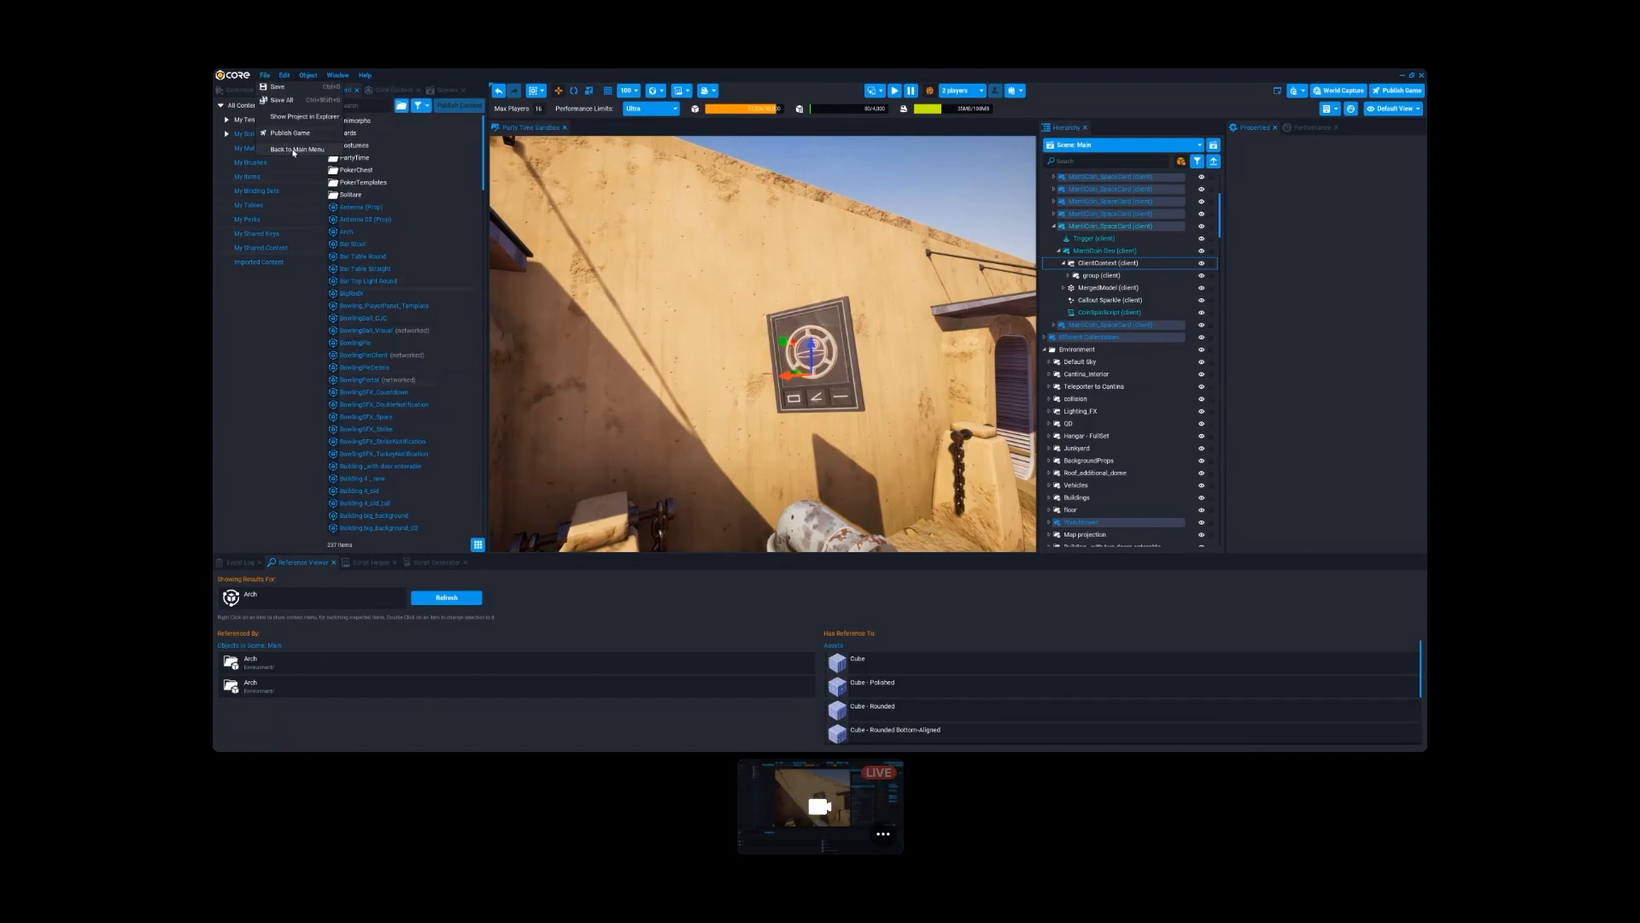
pyautogui.click(265, 76)
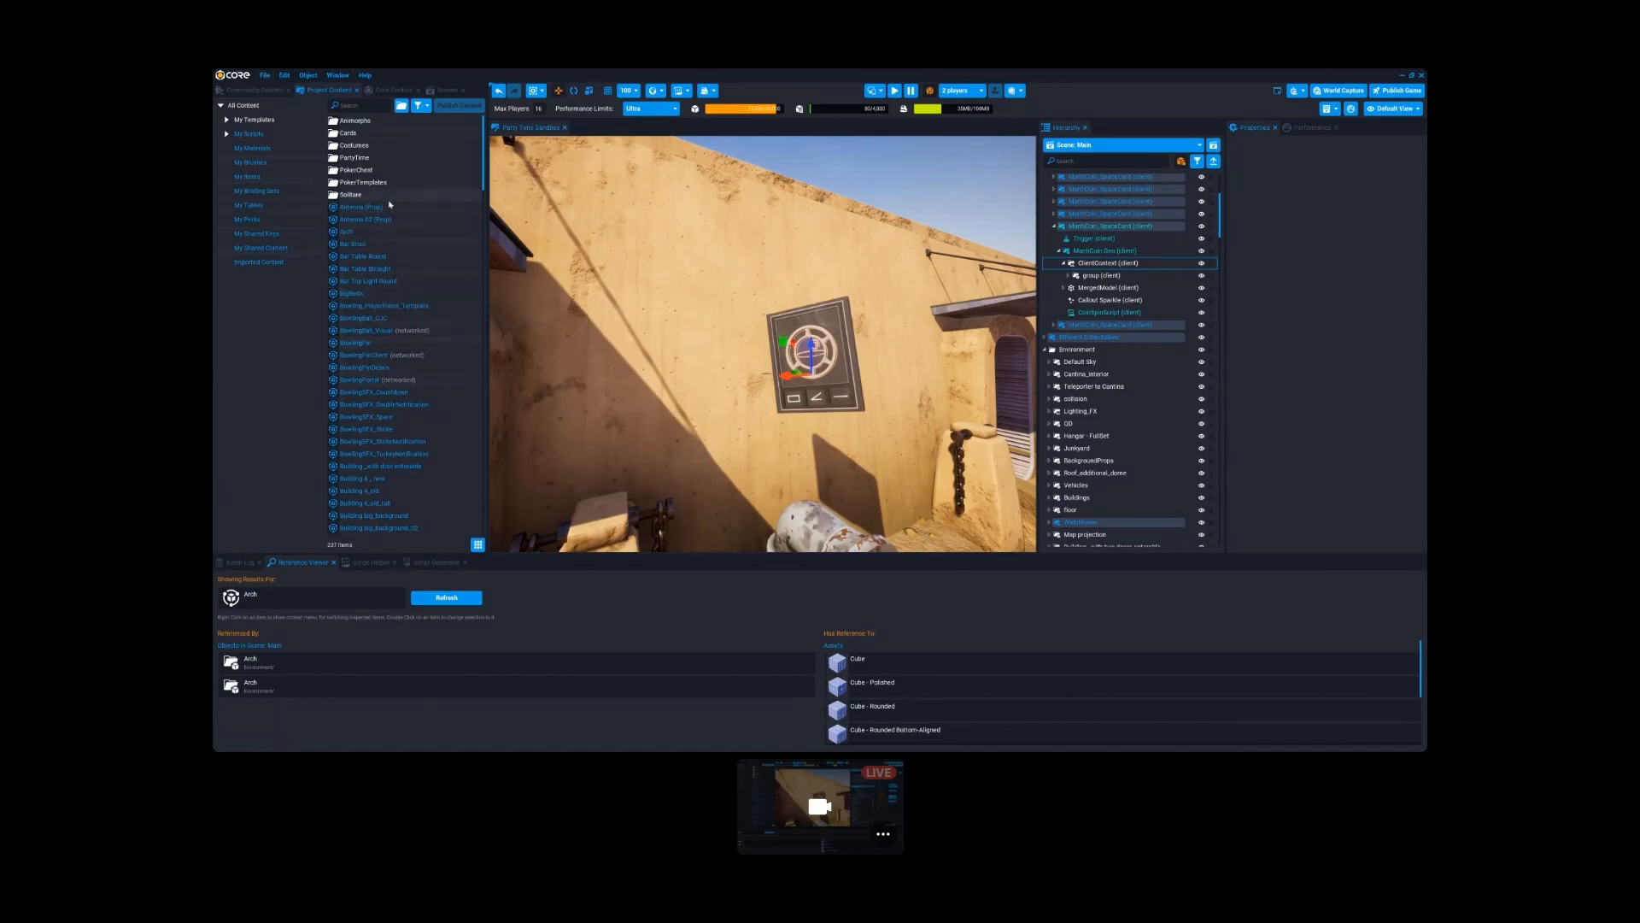
pyautogui.click(265, 75)
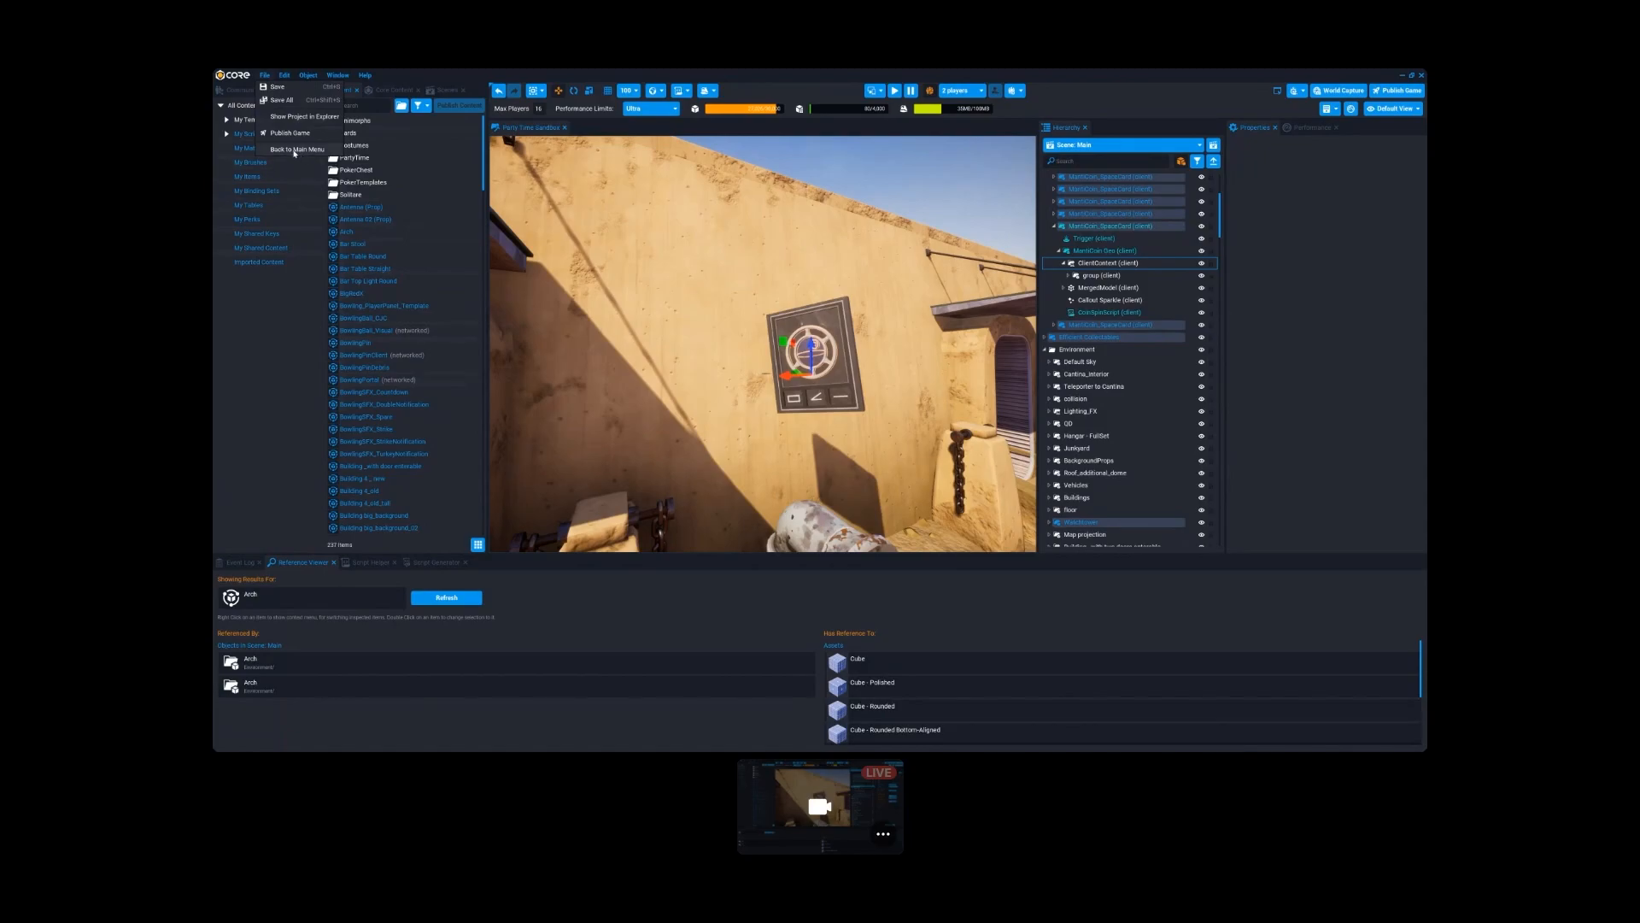
pyautogui.click(293, 150)
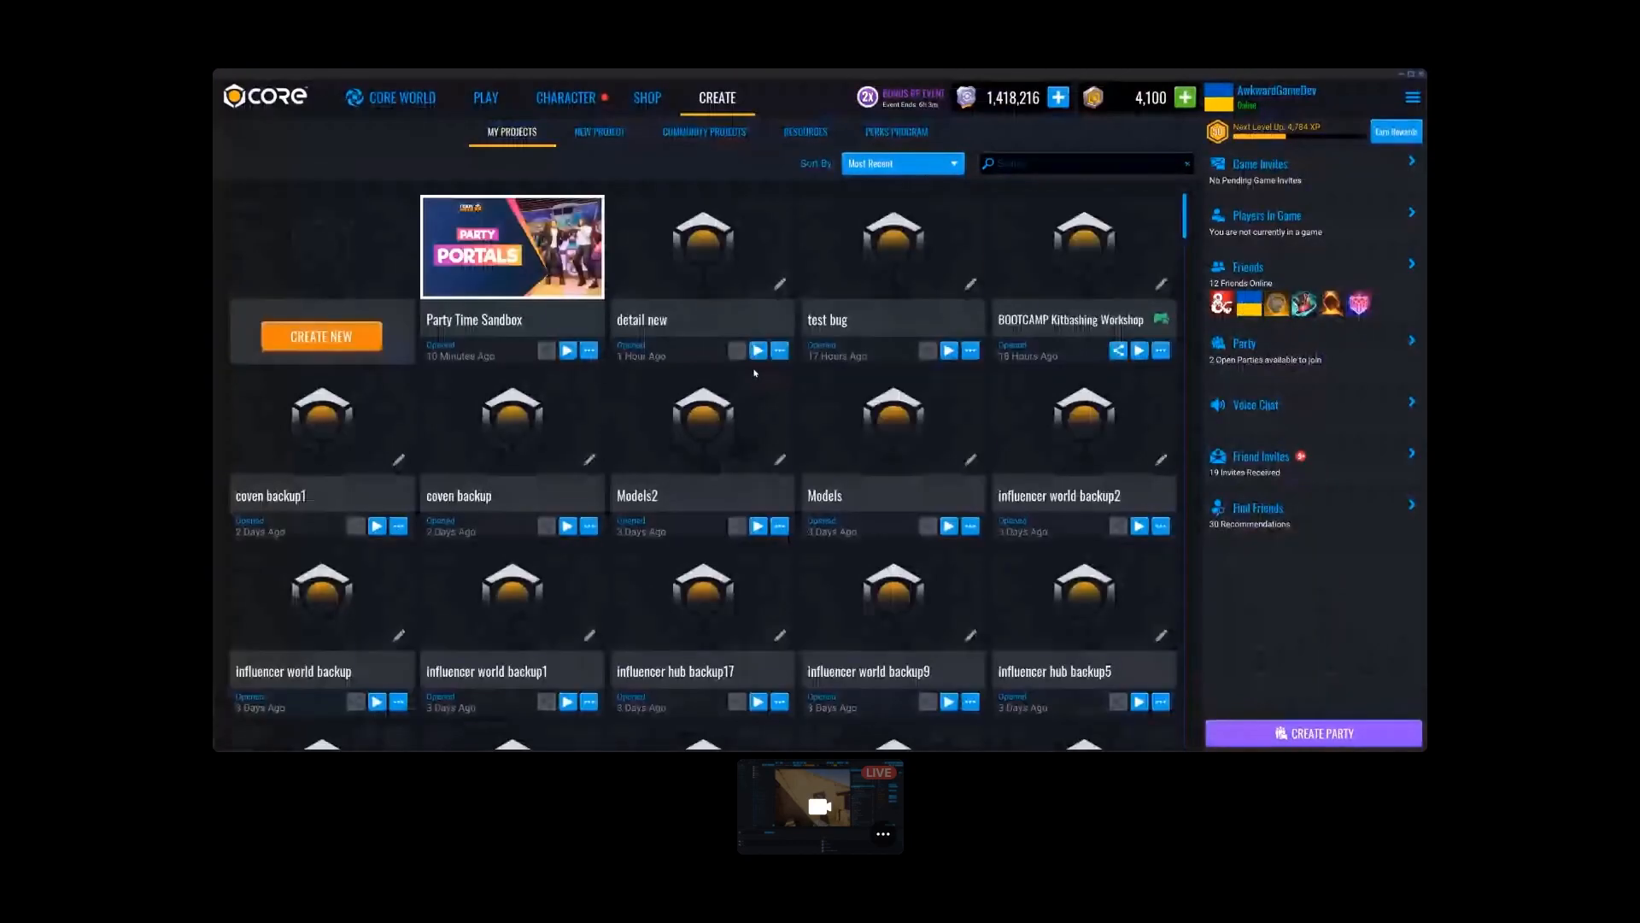
pyautogui.click(701, 248)
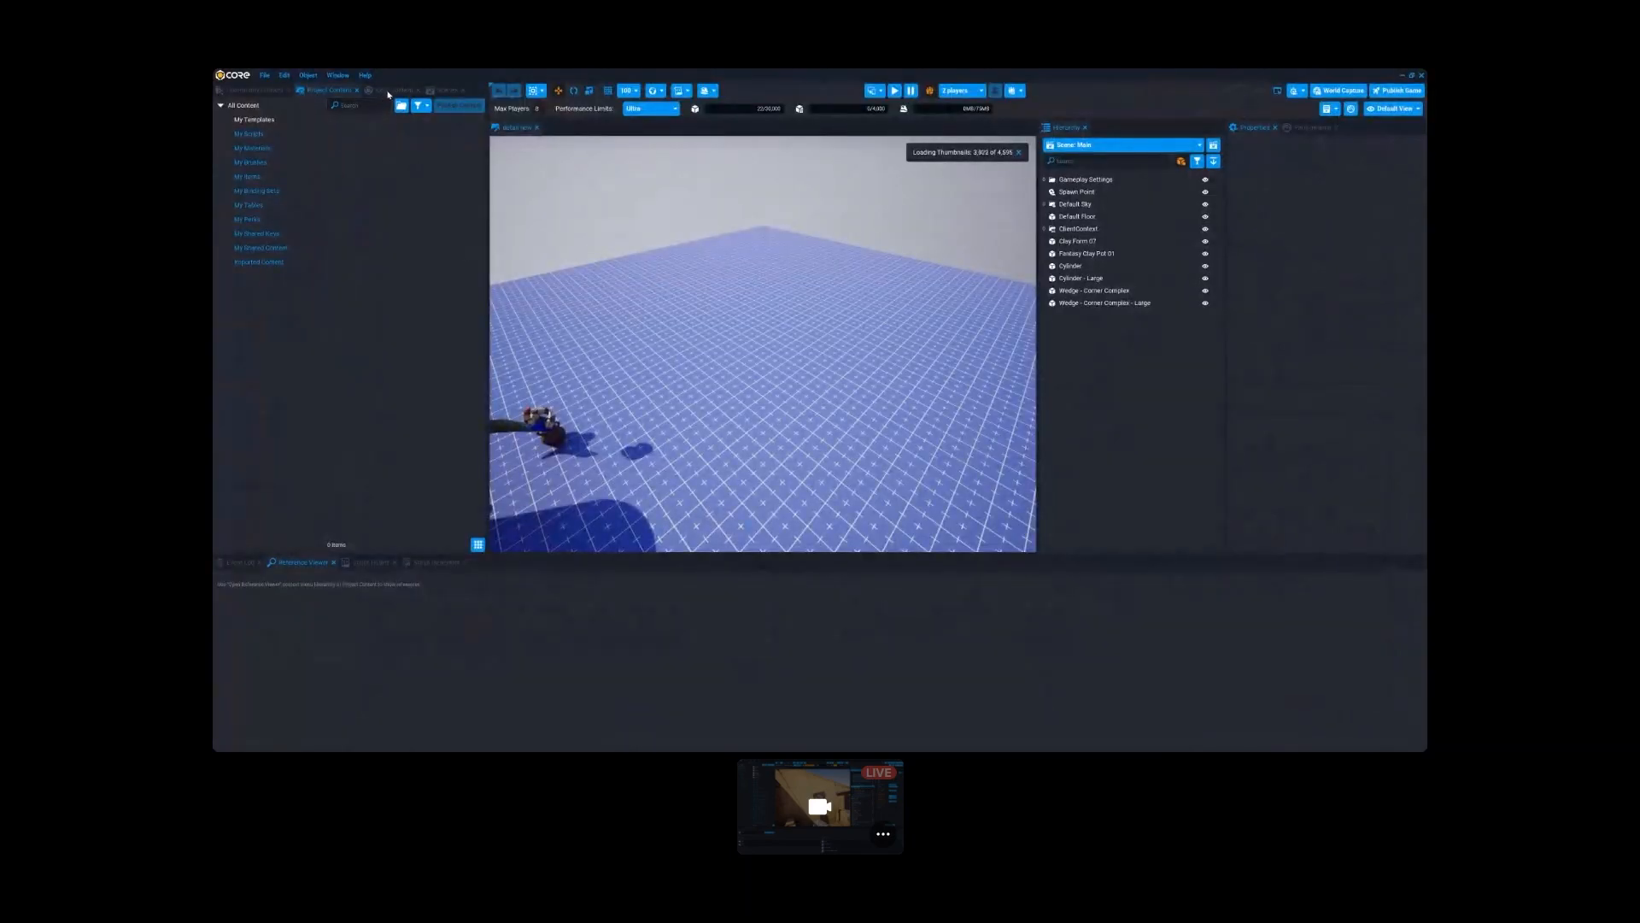
# - Import the CORE Weapons Pack from the community content into the project's Core Content
pyautogui.click(254, 89)
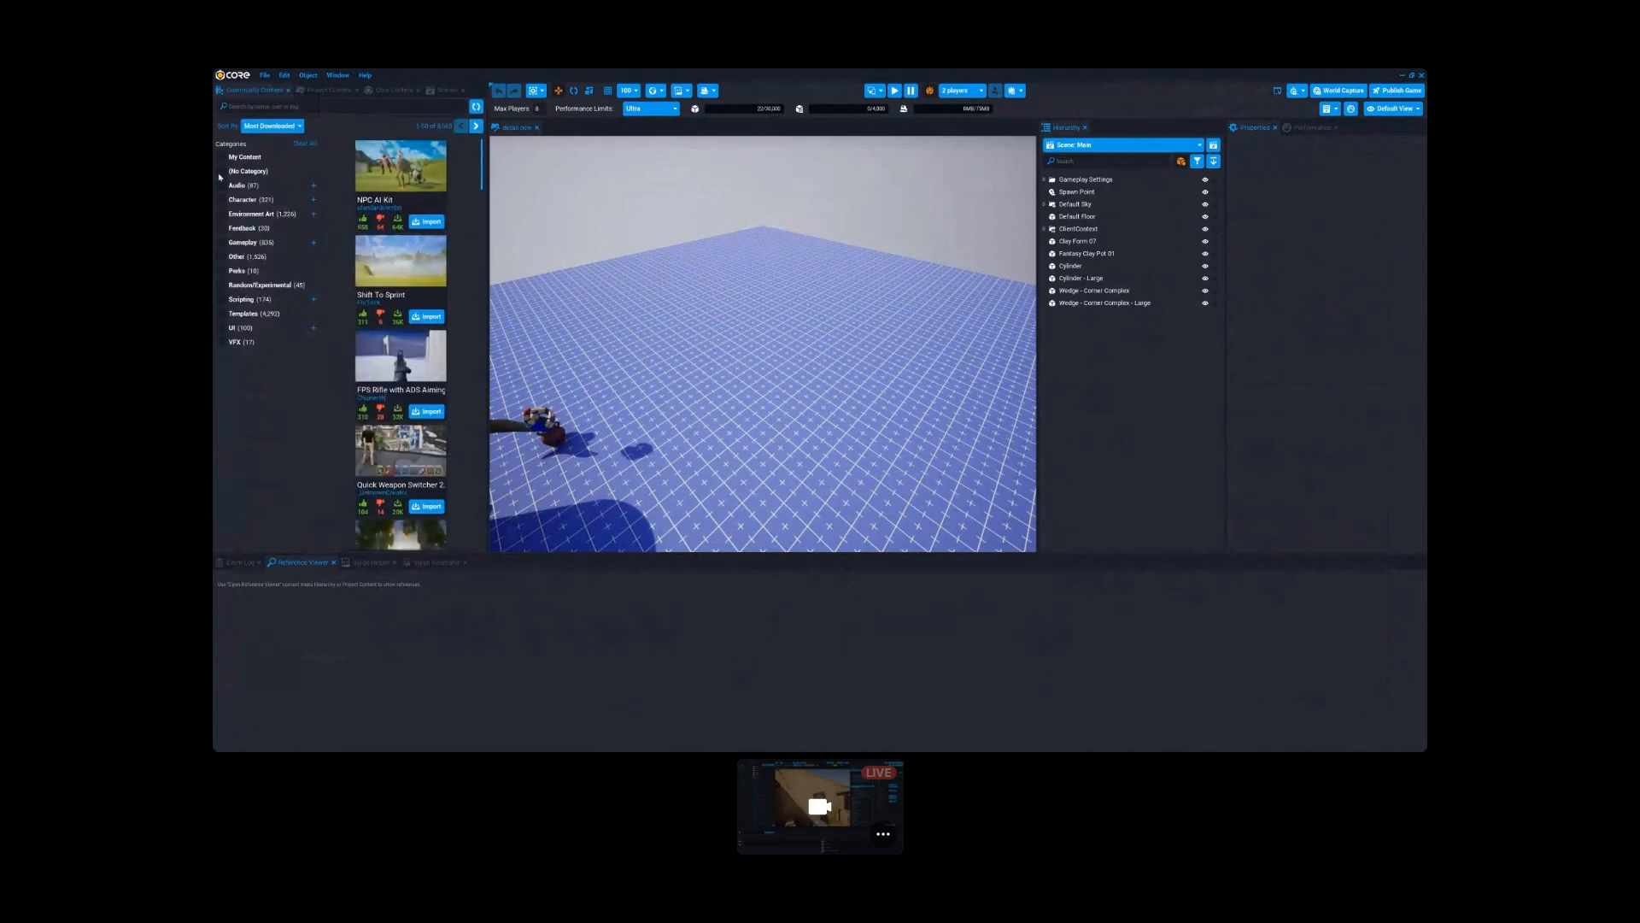
pyautogui.scroll(-10, 396, 462)
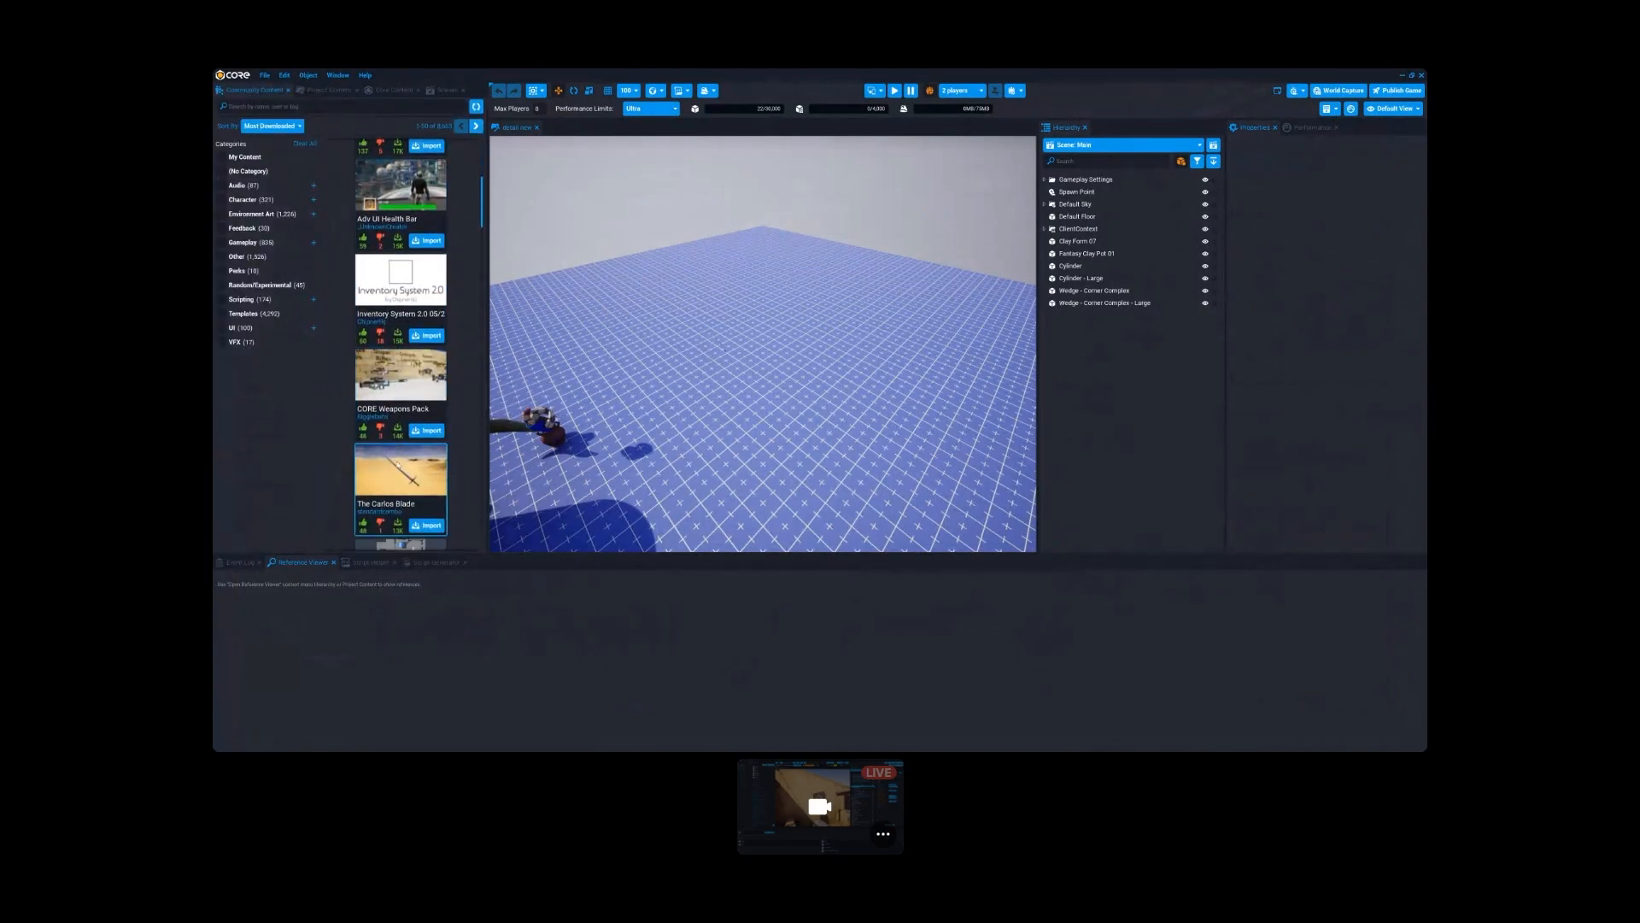
pyautogui.click(425, 432)
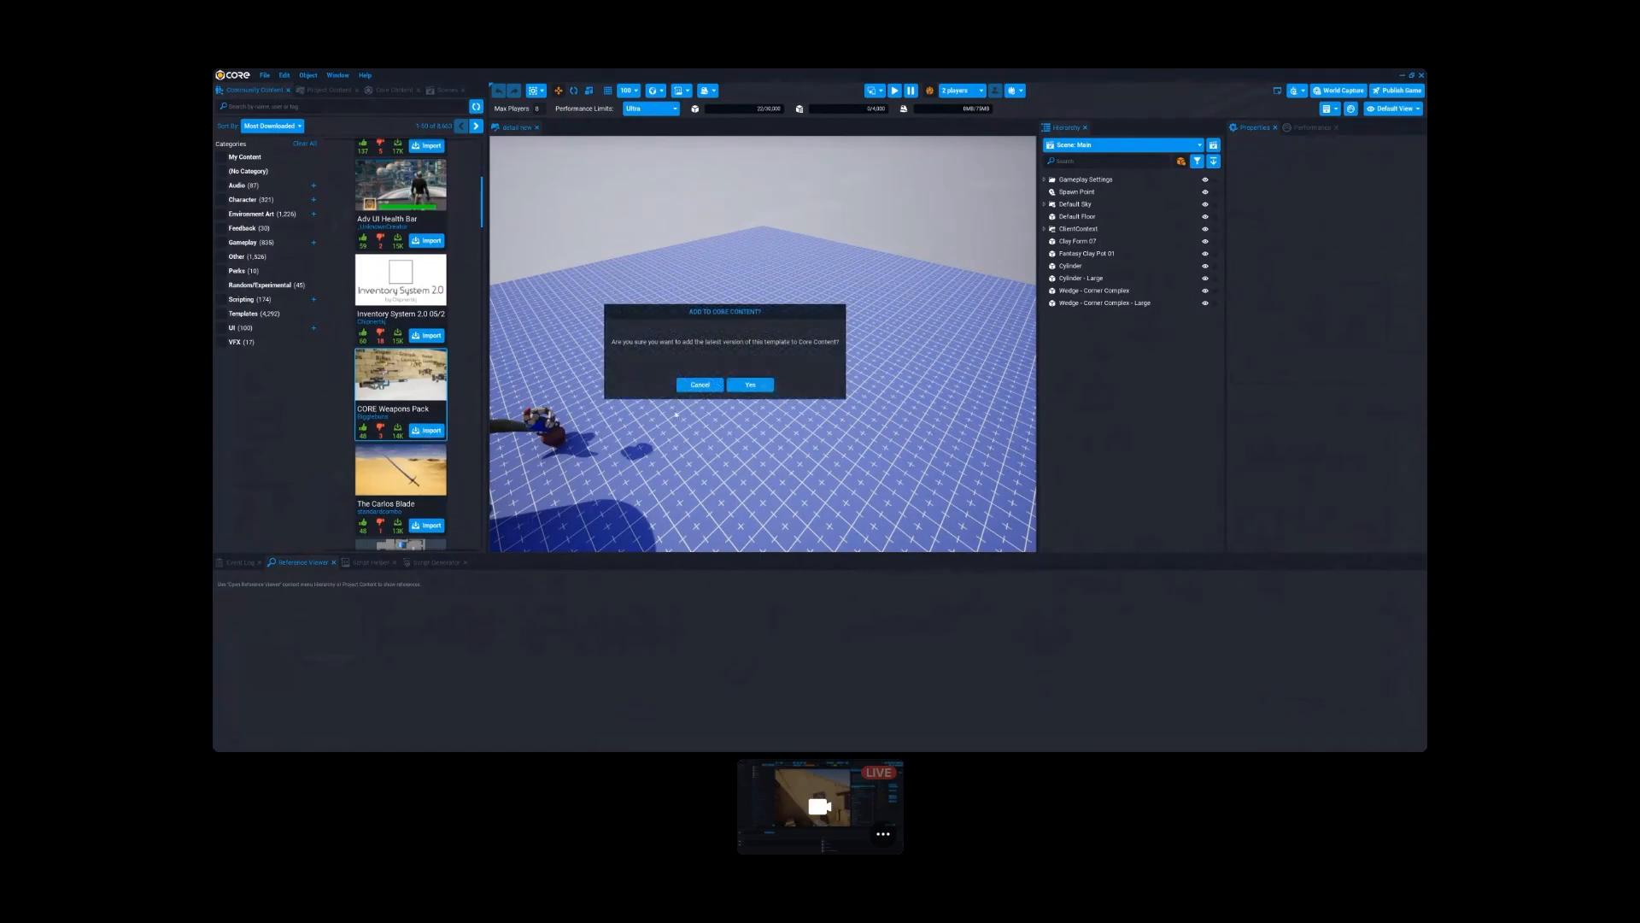
pyautogui.click(752, 387)
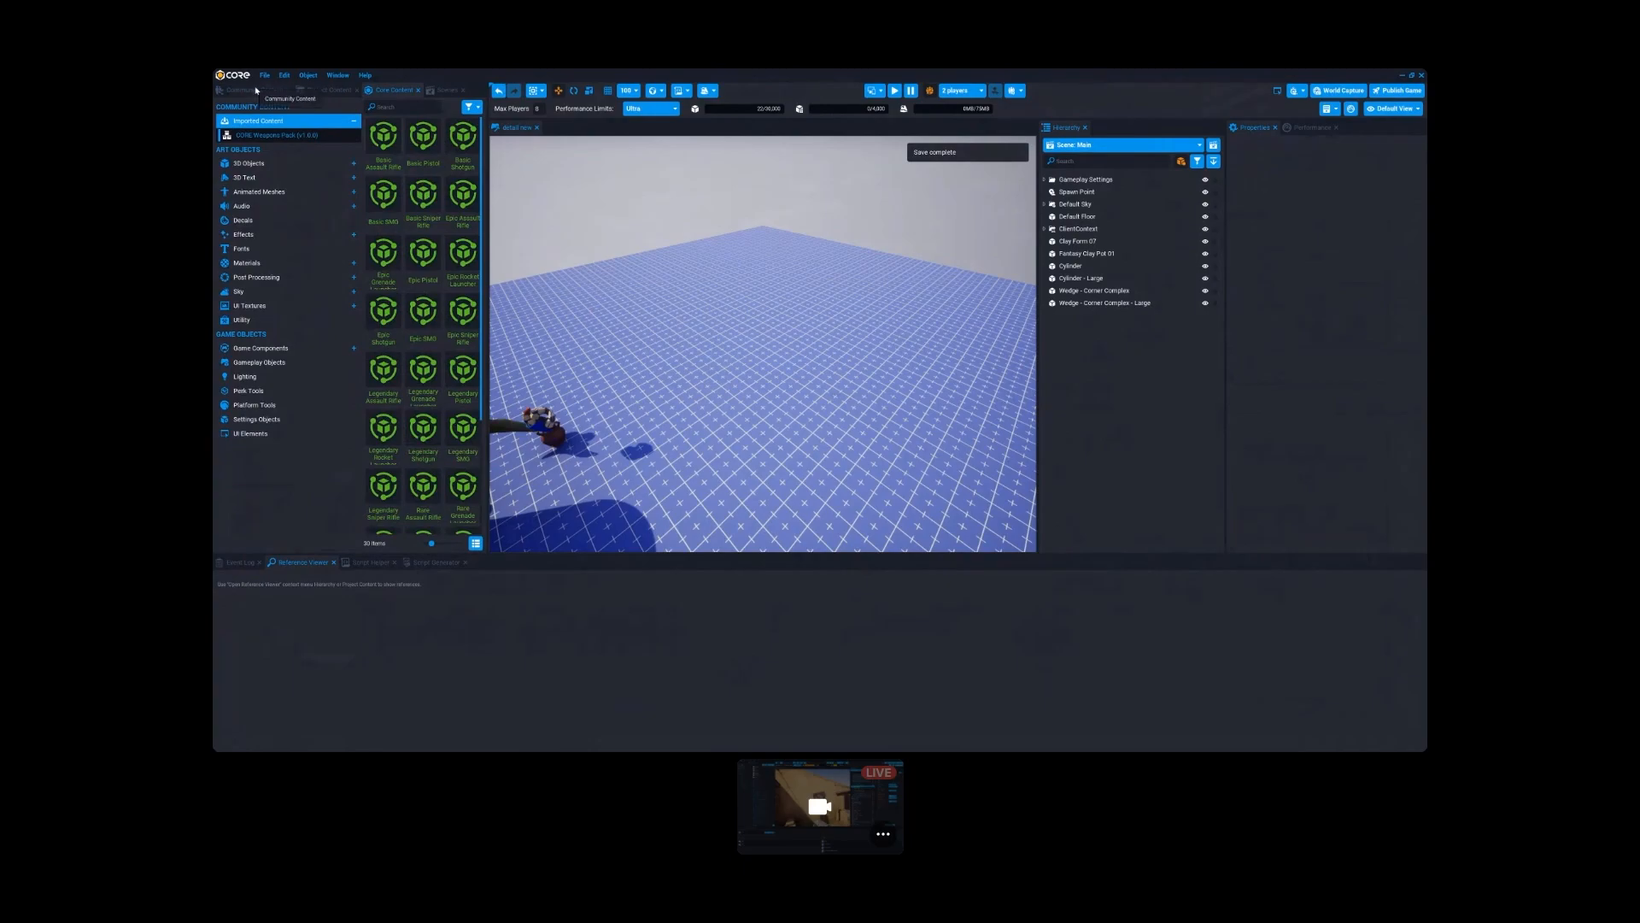
# - Compare the imported content in Project Content and Core Content, and add the Basic Assault Rifle template to the scene
pyautogui.click(323, 90)
pyautogui.click(393, 89)
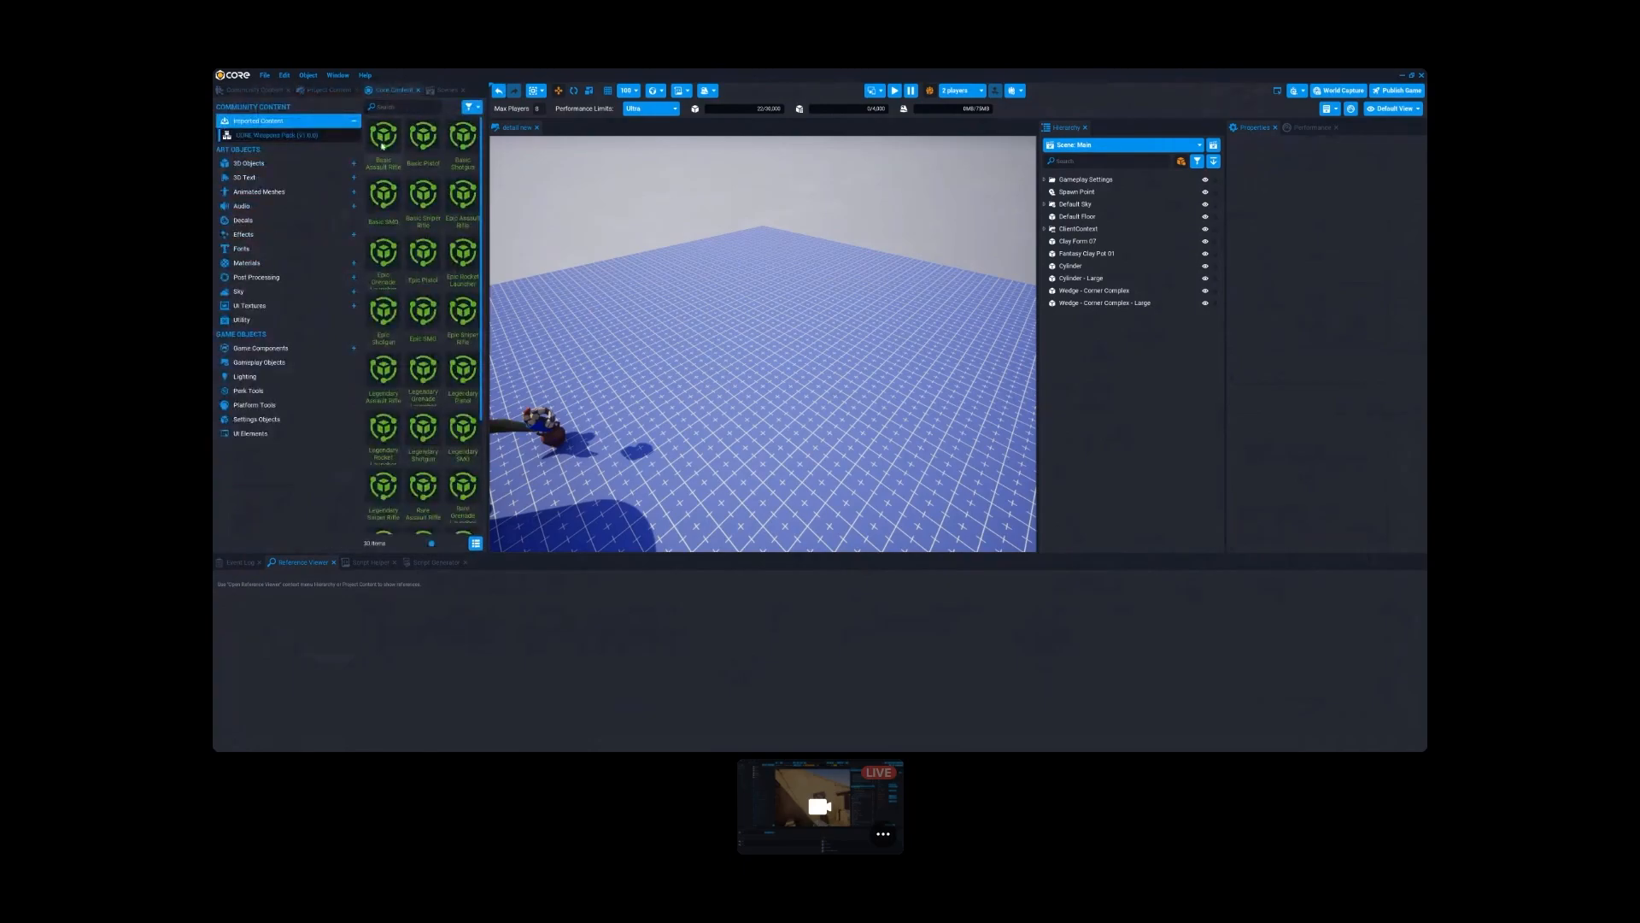
pyautogui.click(327, 91)
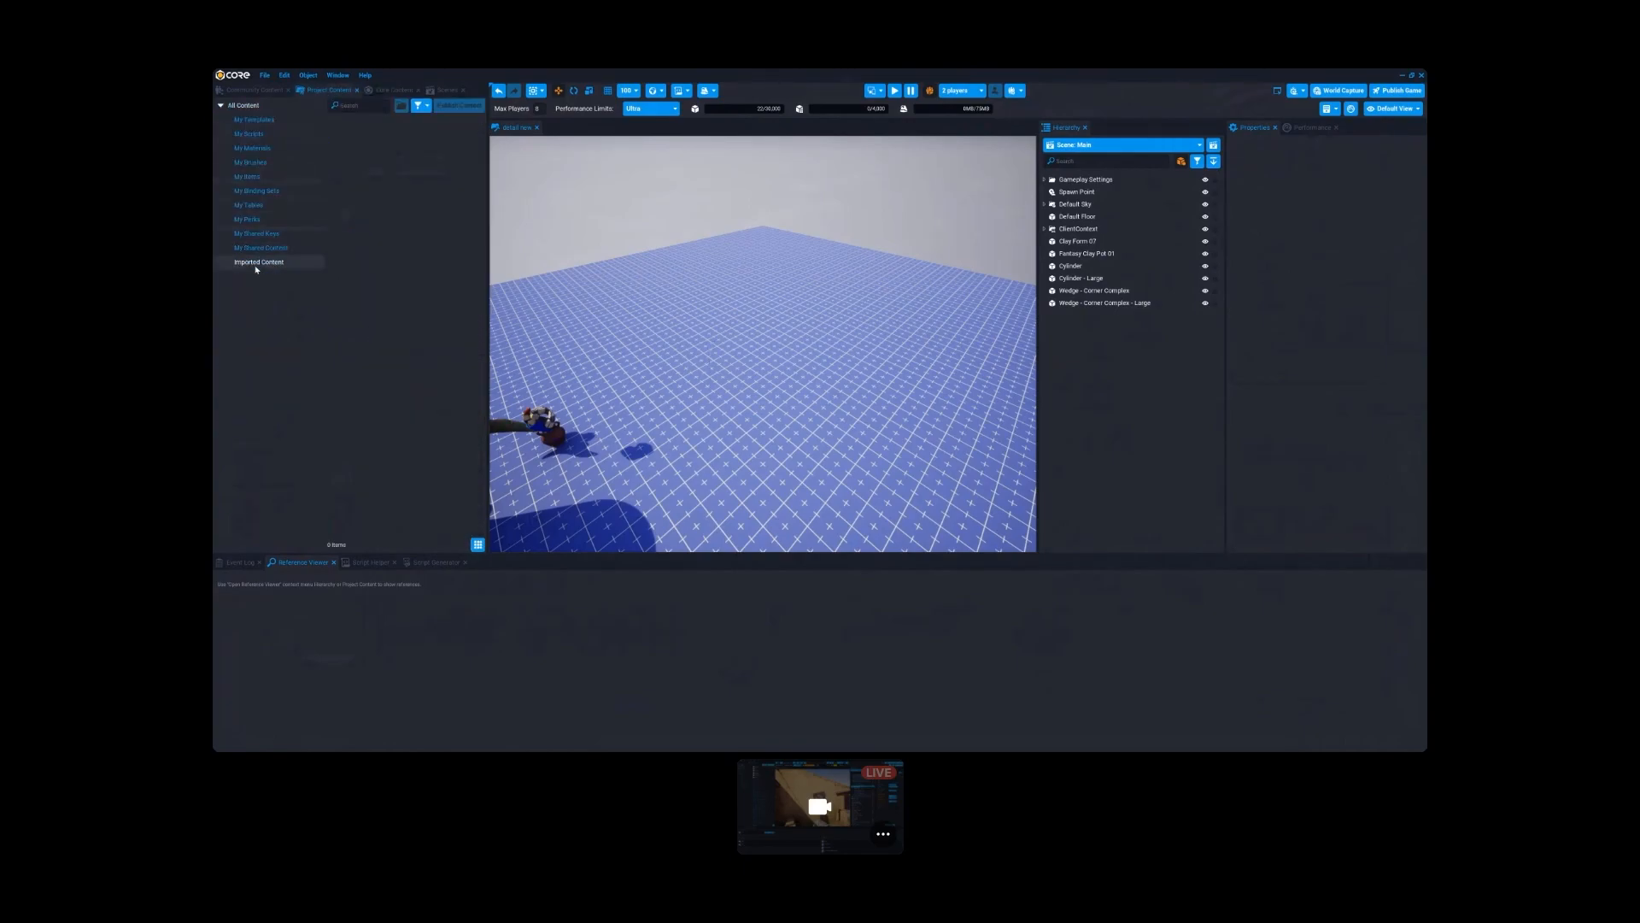
pyautogui.click(393, 90)
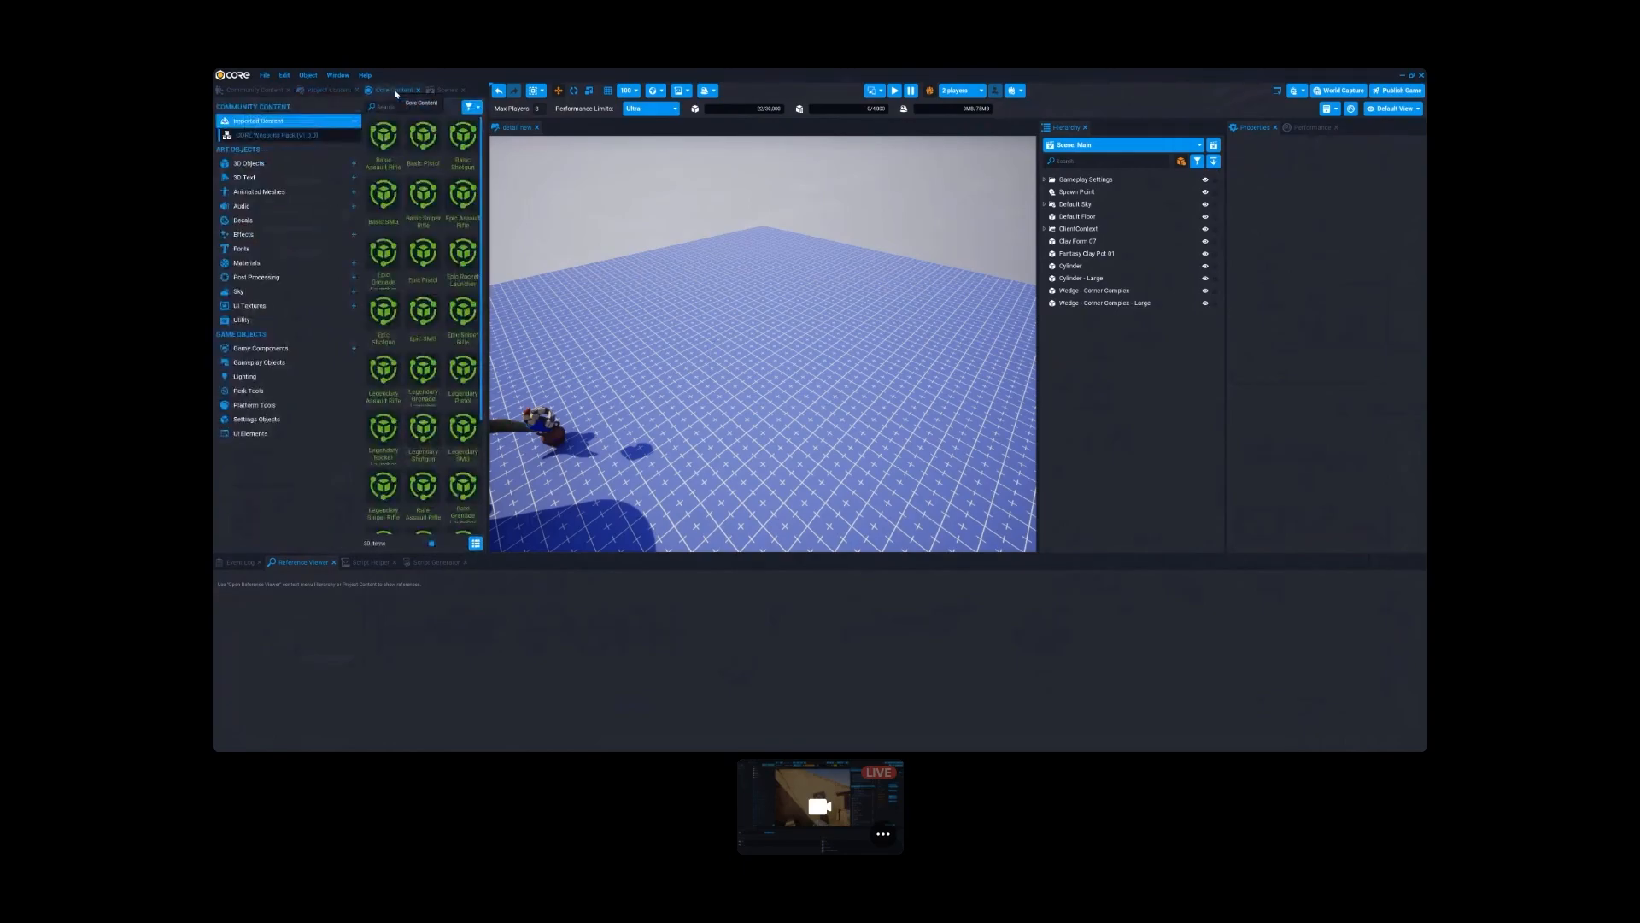
pyautogui.click(391, 143)
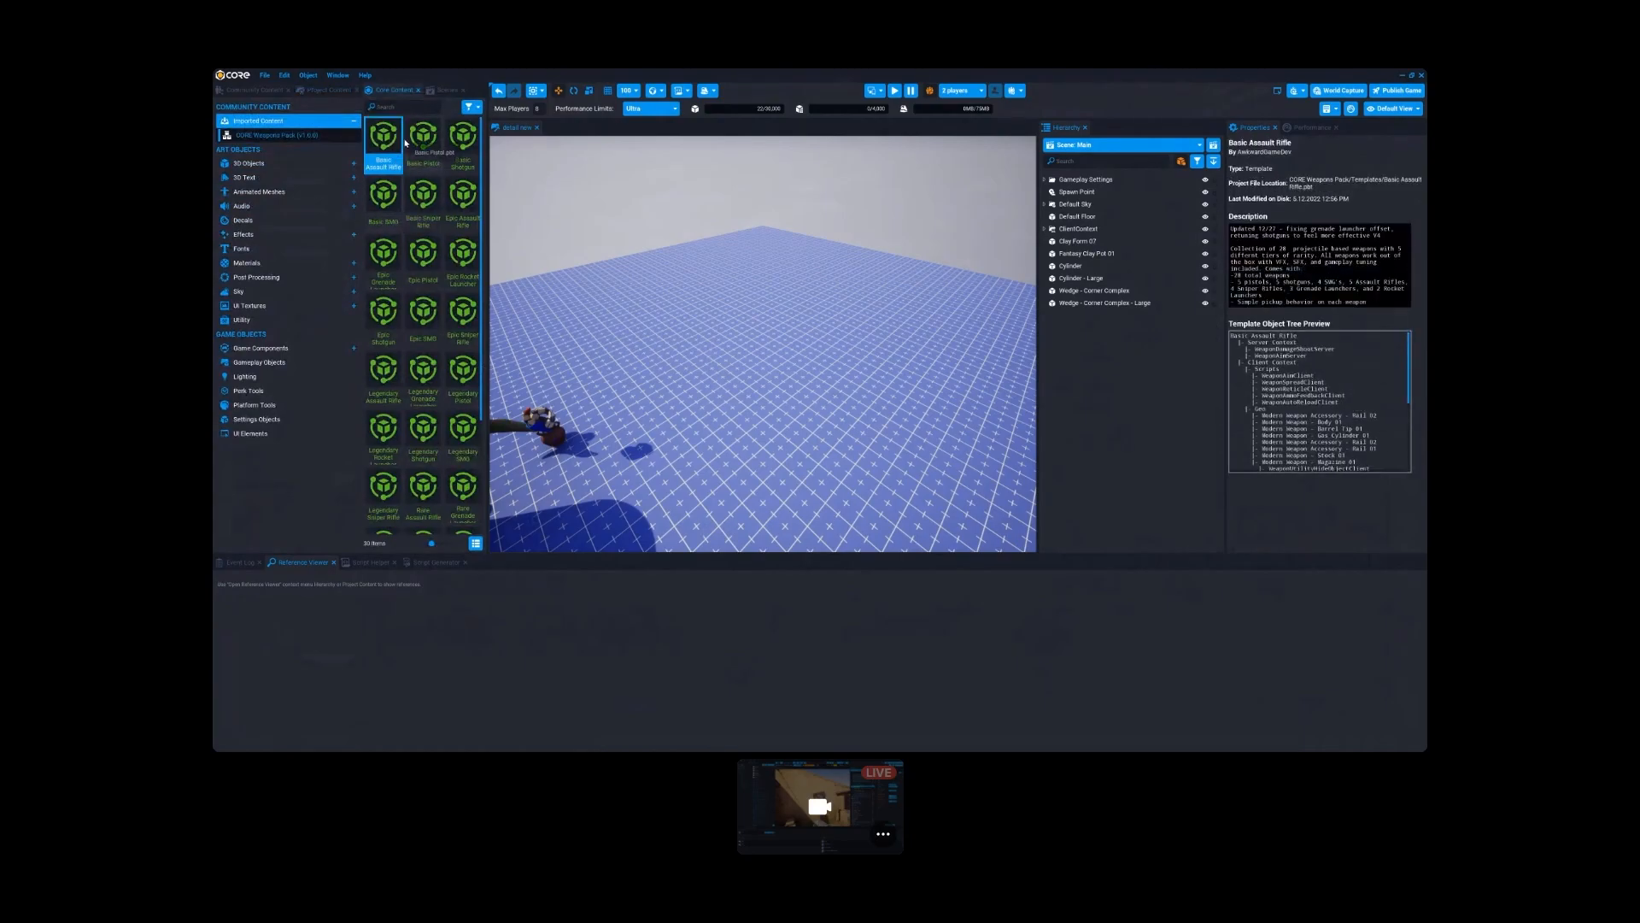
pyautogui.moveTo(386, 140); pyautogui.dragTo(1063, 354)
# - Inspect the CORE Weapons Pack templates in the project's imported content, the placed rifle and the project's own content categories
pyautogui.click(328, 90)
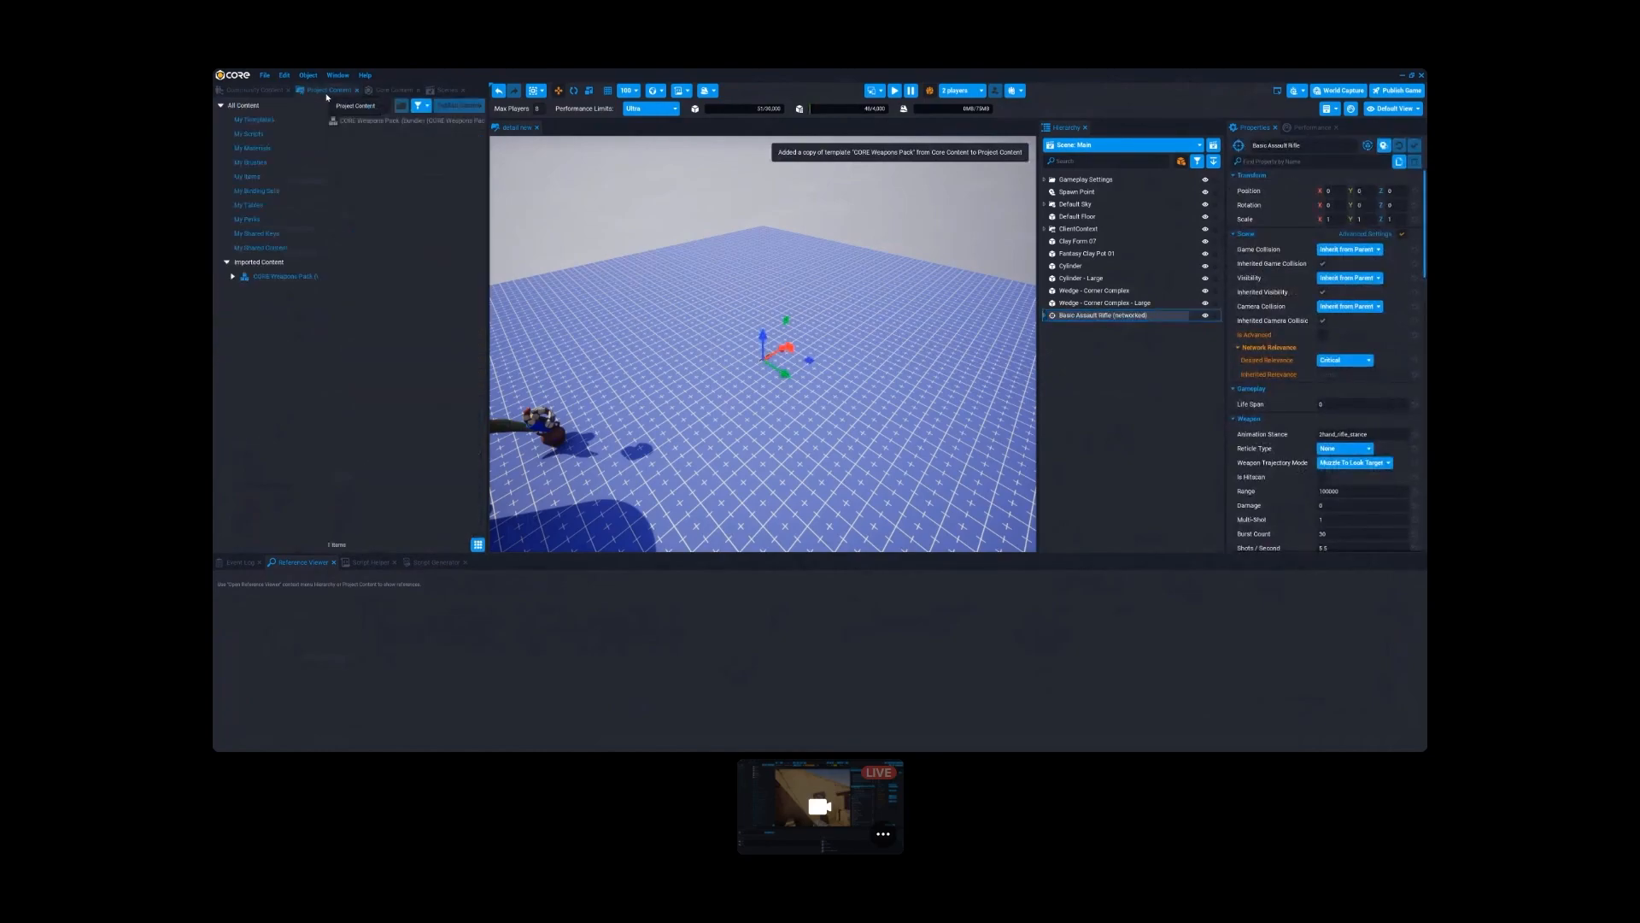
pyautogui.click(271, 278)
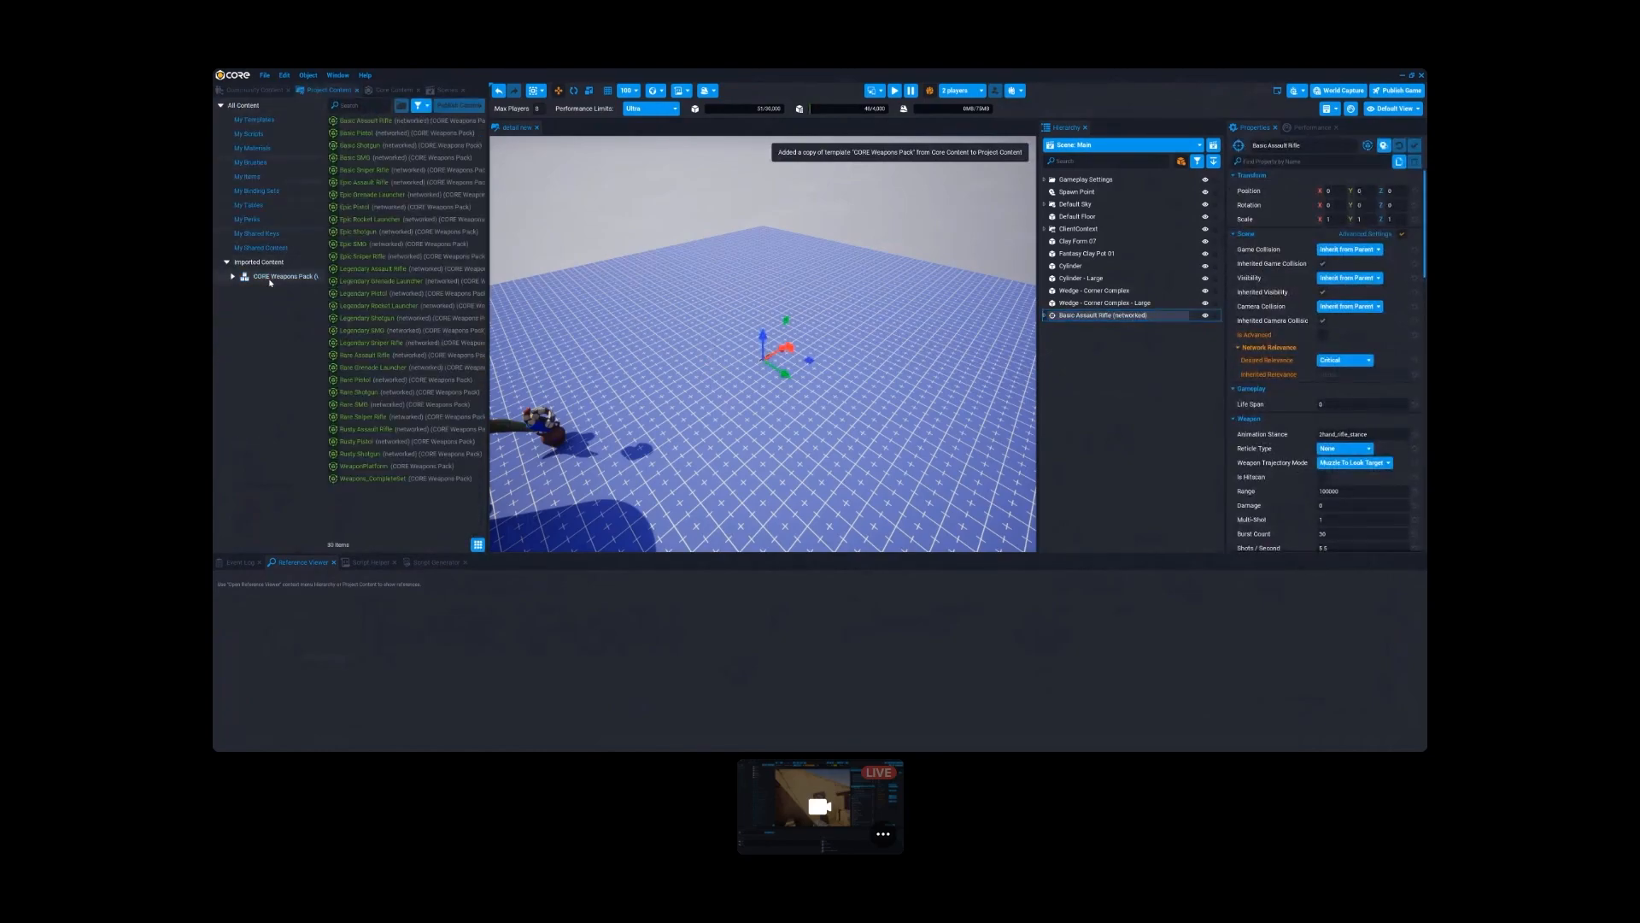
pyautogui.click(1060, 371)
pyautogui.click(1073, 317)
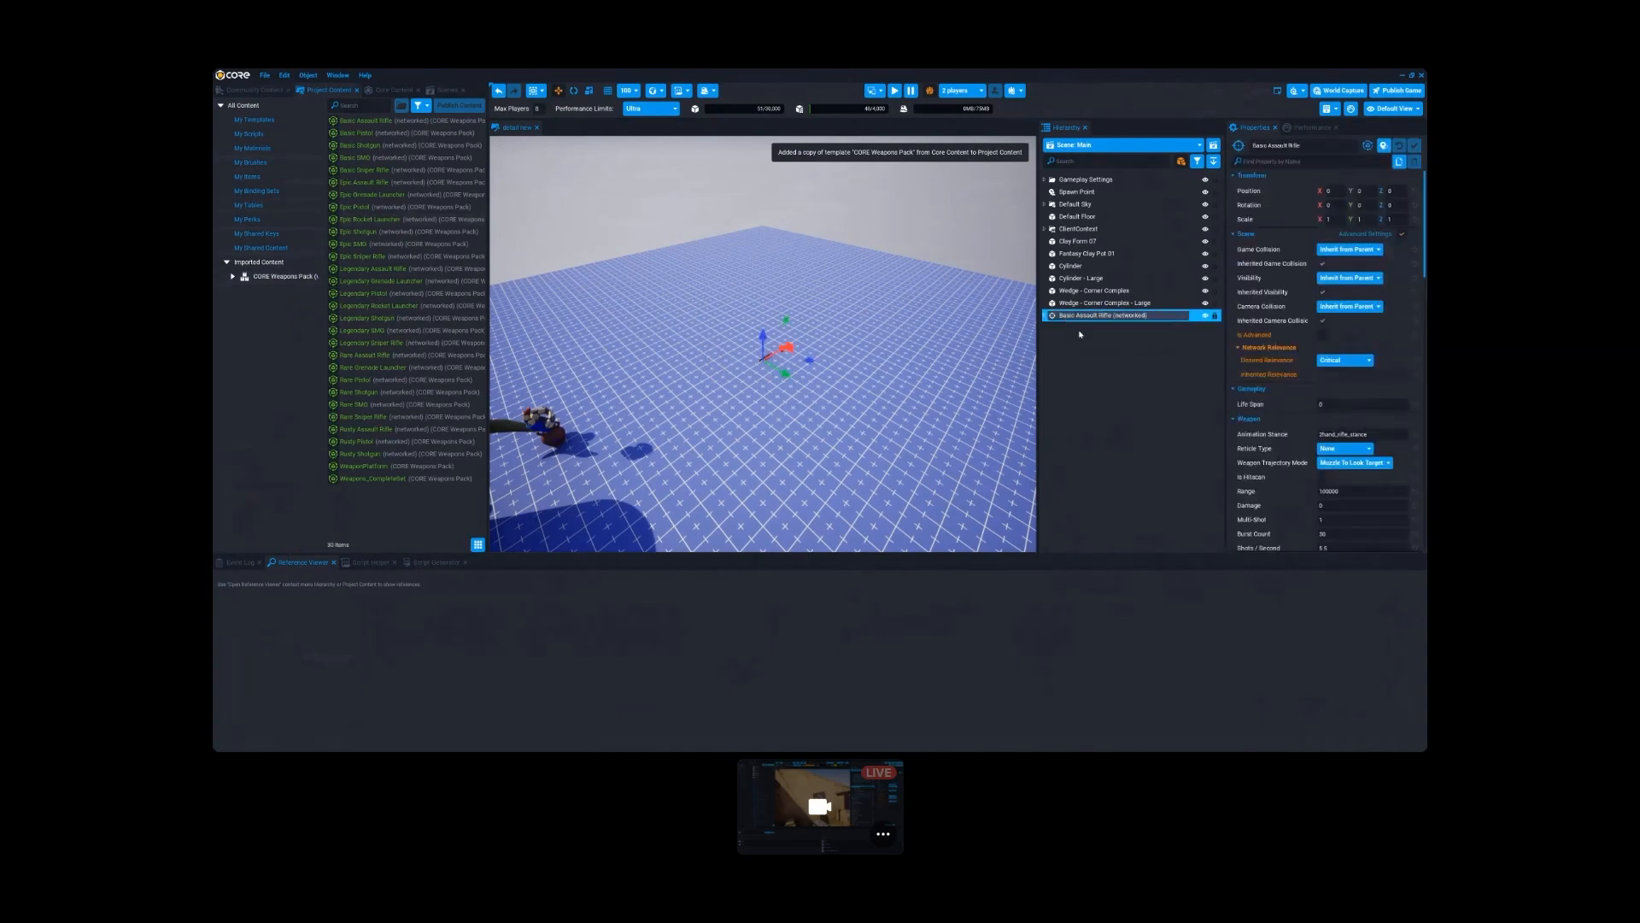
pyautogui.click(253, 120)
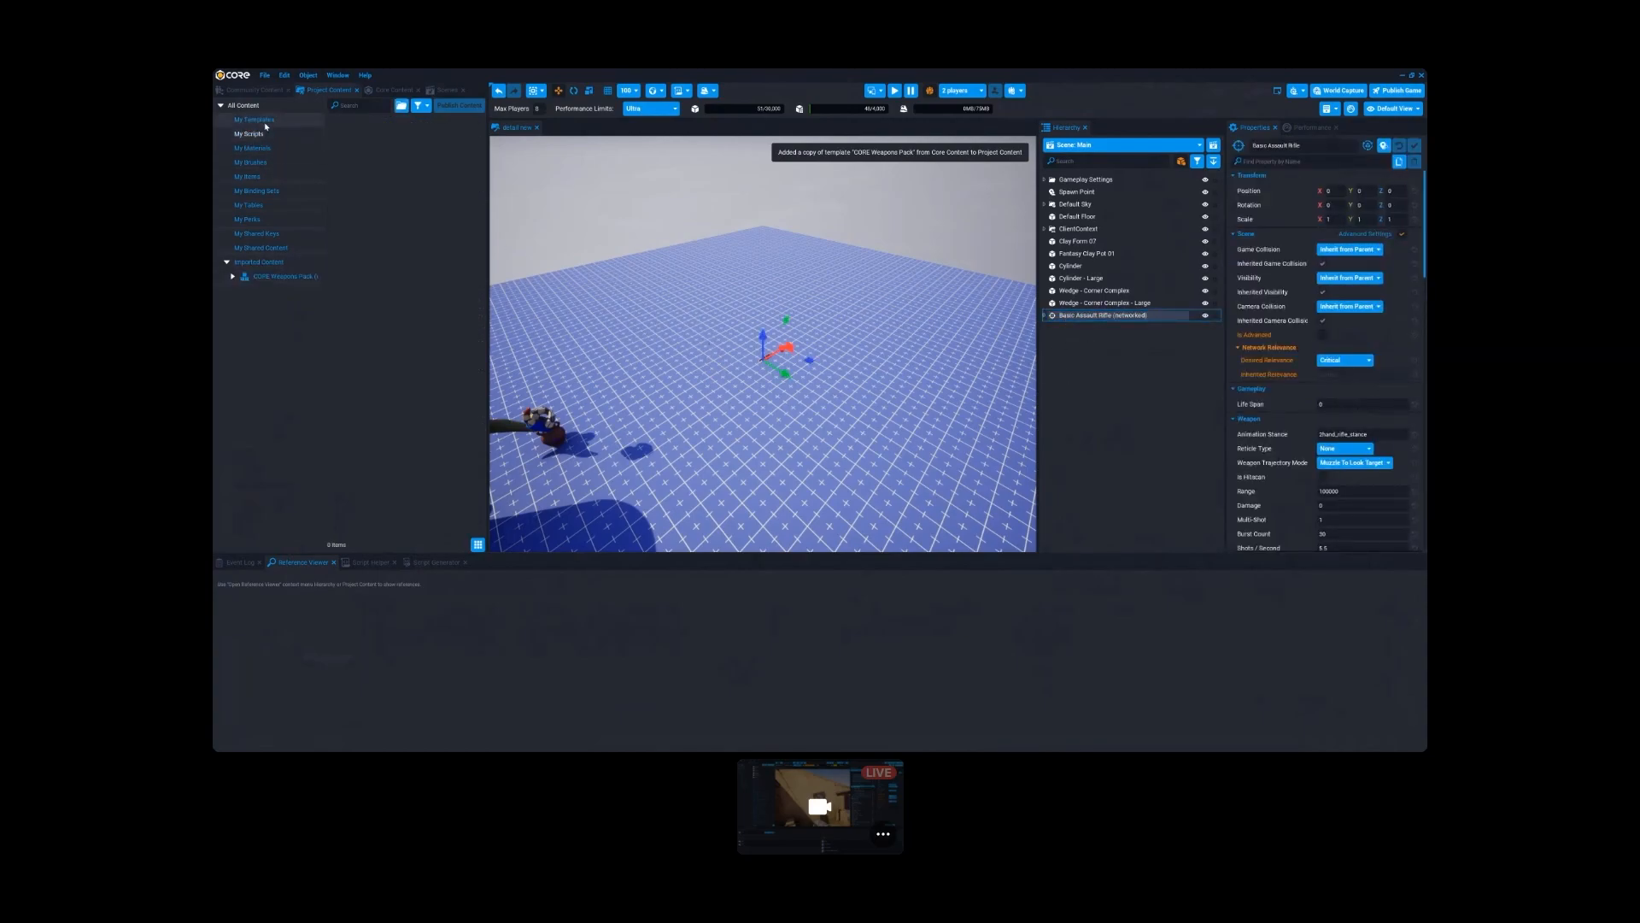
# - Check the project's own items, templates, scripts and materials categories against the placed Basic Assault Rifle and the imported CORE Weapons Pack
pyautogui.click(247, 176)
pyautogui.click(1080, 340)
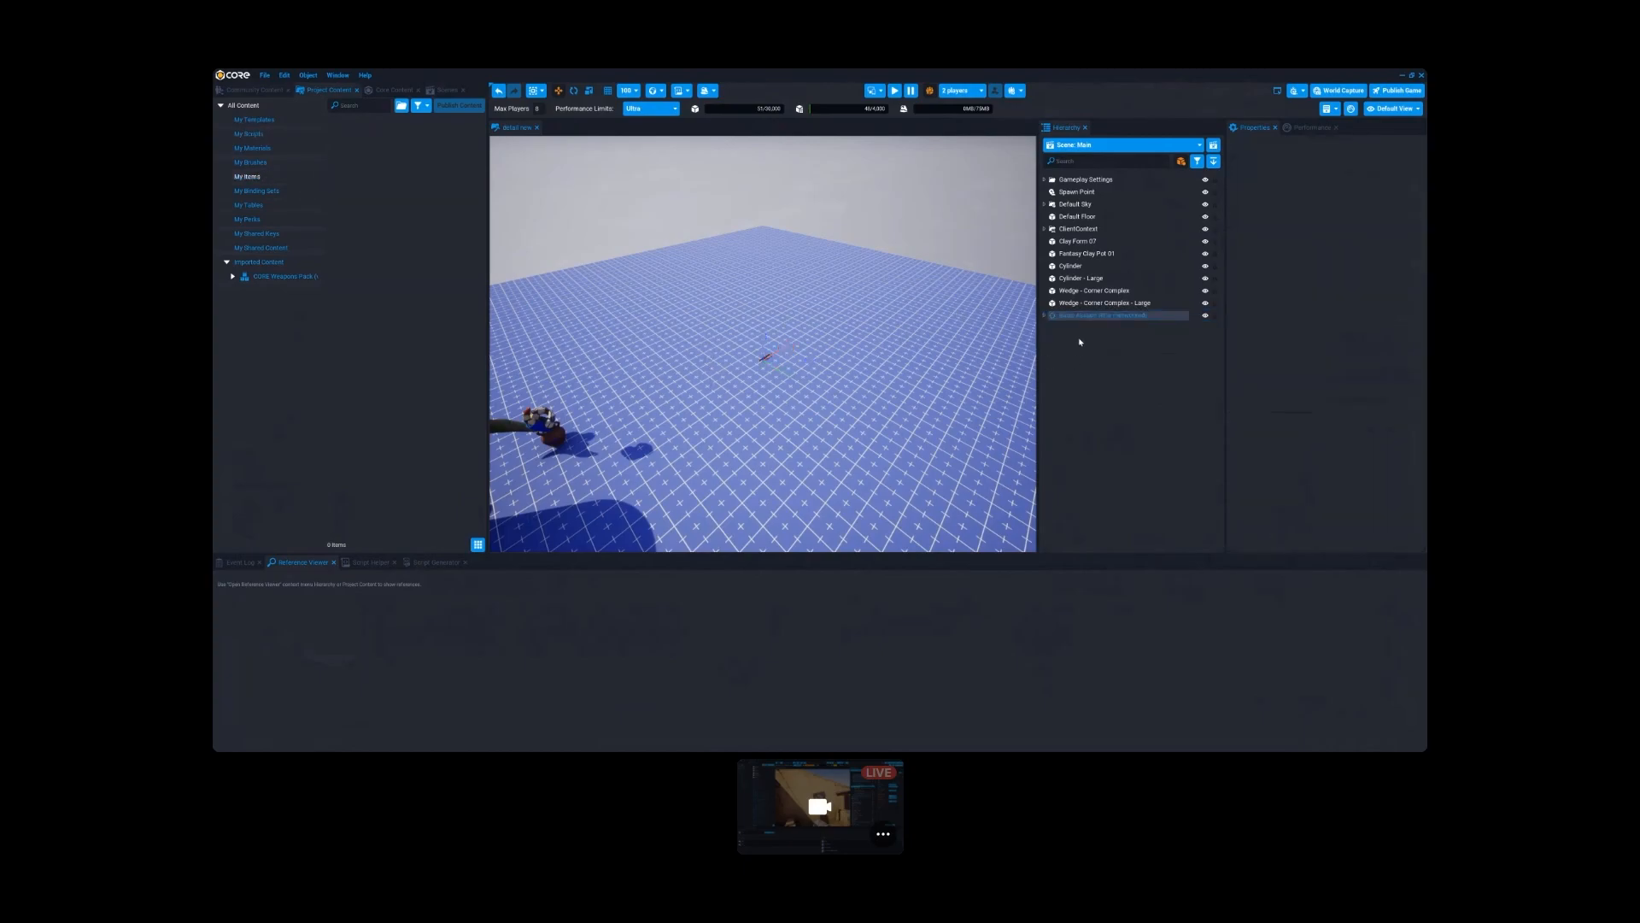
pyautogui.click(1080, 317)
pyautogui.click(254, 122)
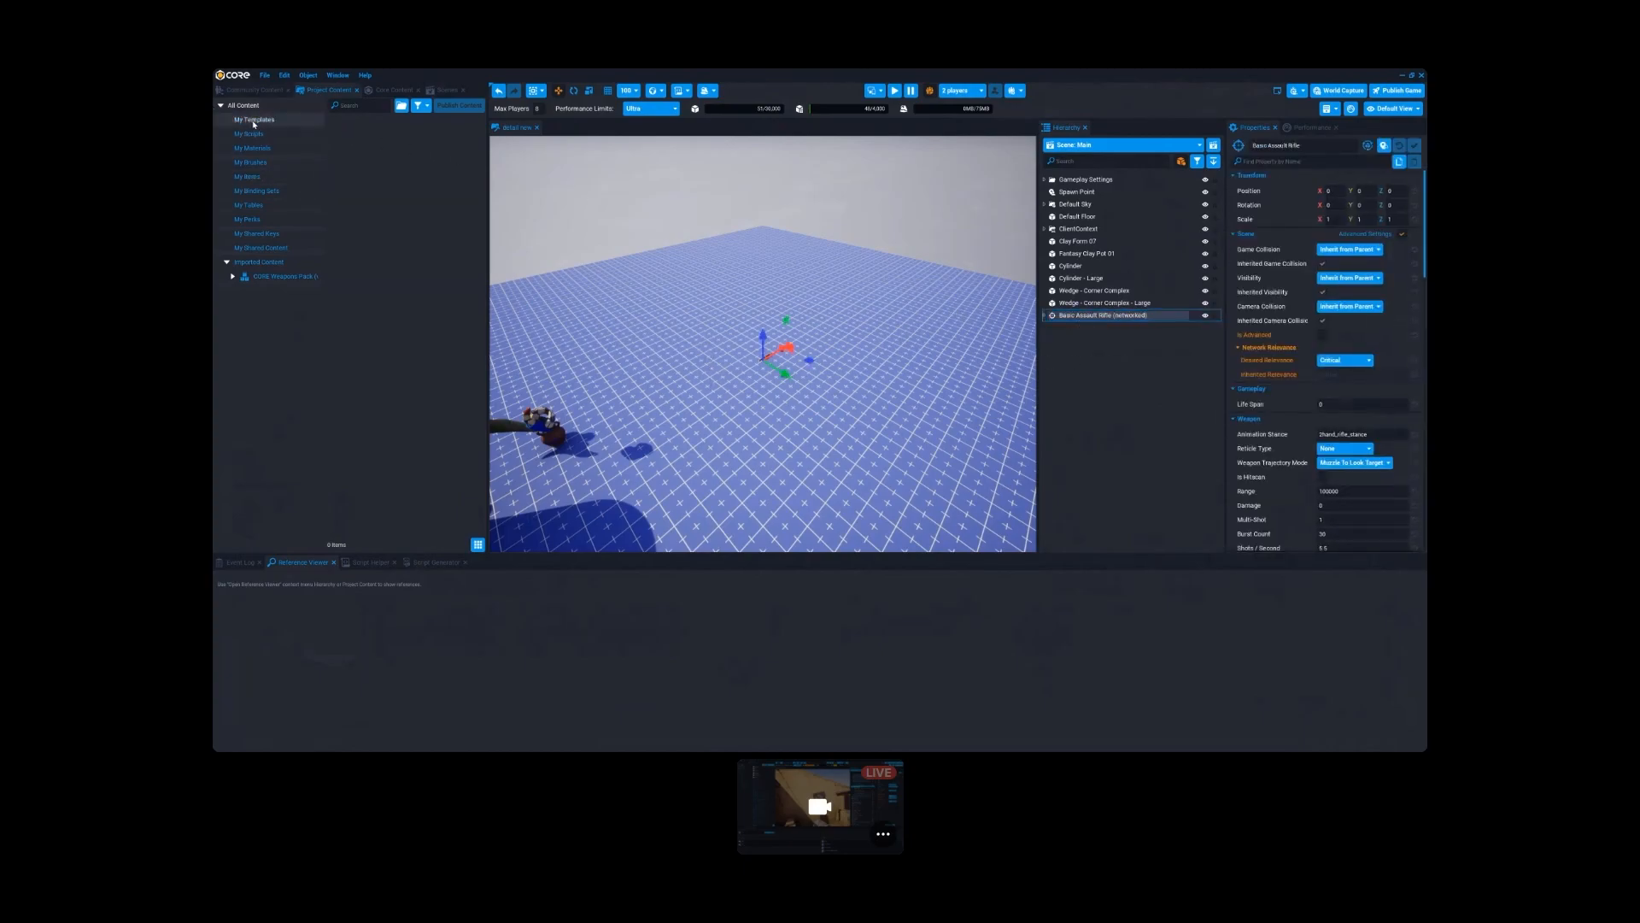
pyautogui.click(255, 136)
pyautogui.click(257, 150)
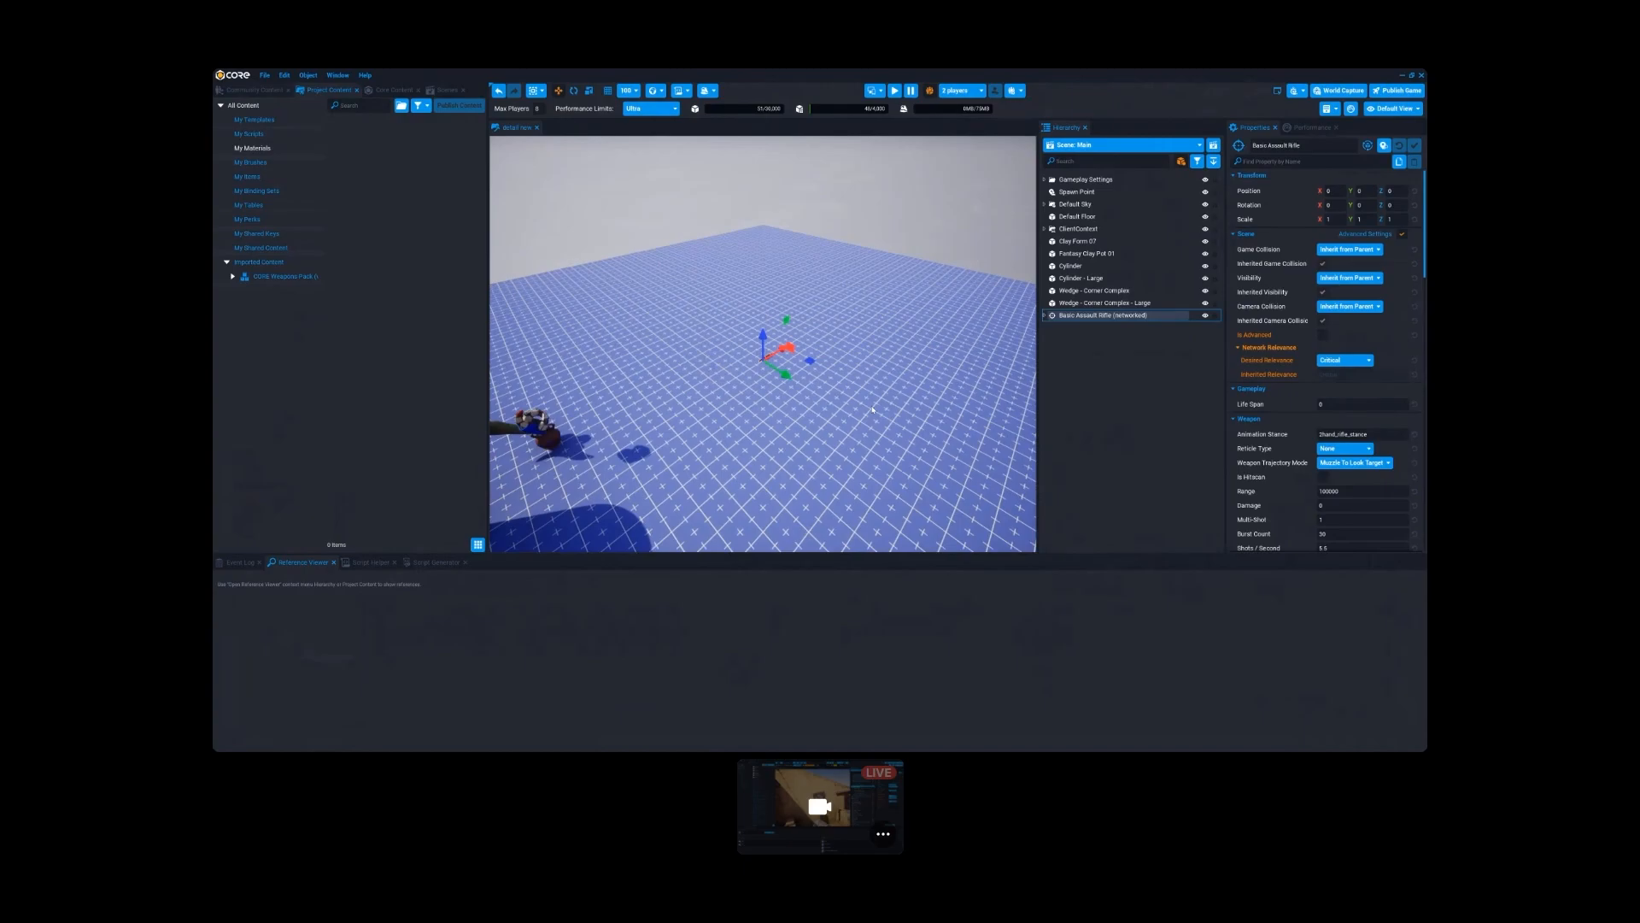
pyautogui.click(249, 122)
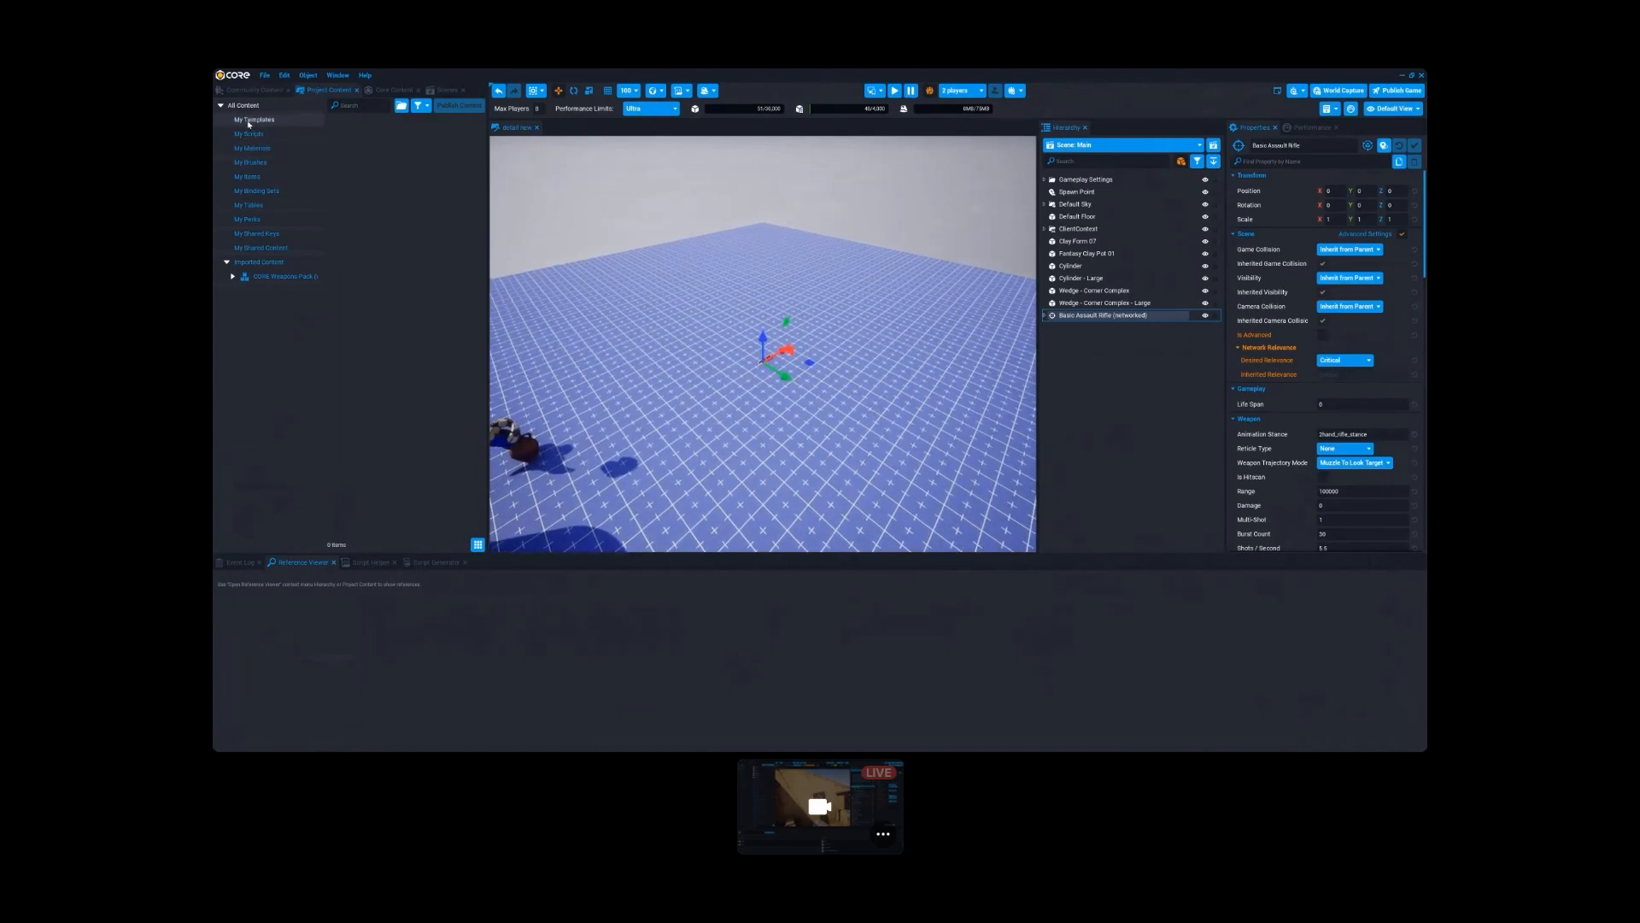
pyautogui.click(282, 276)
# - Delete the placed Basic Assault Rifle and add it to the scene again from the imported CORE Weapons Pack
pyautogui.click(1110, 326)
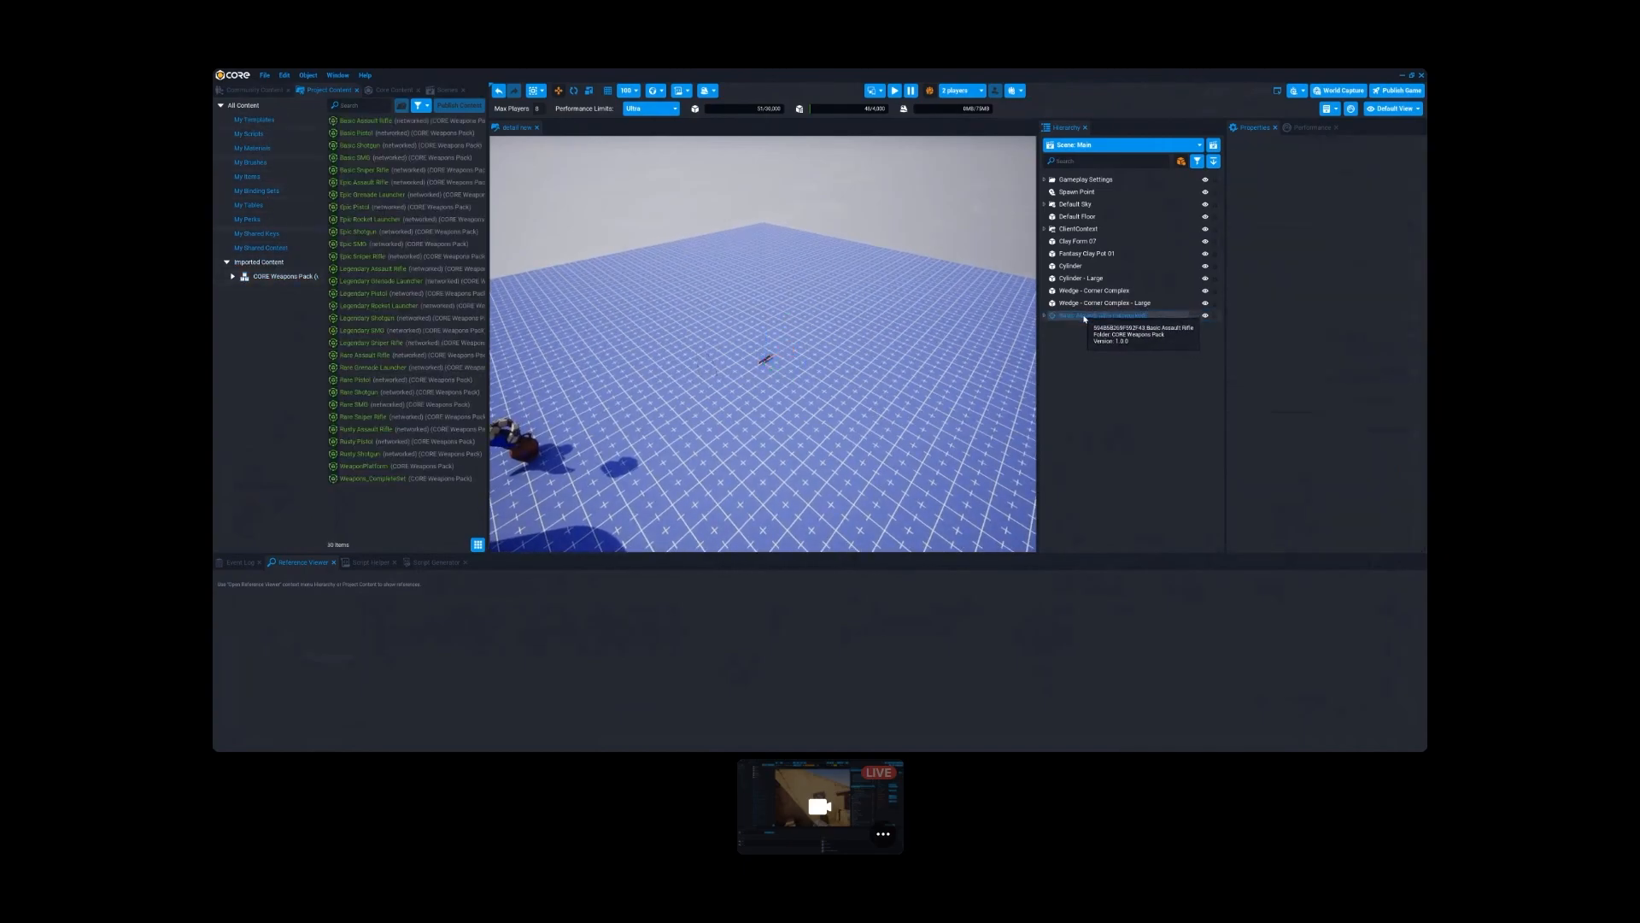
pyautogui.click(1100, 316)
pyautogui.press('Delete')
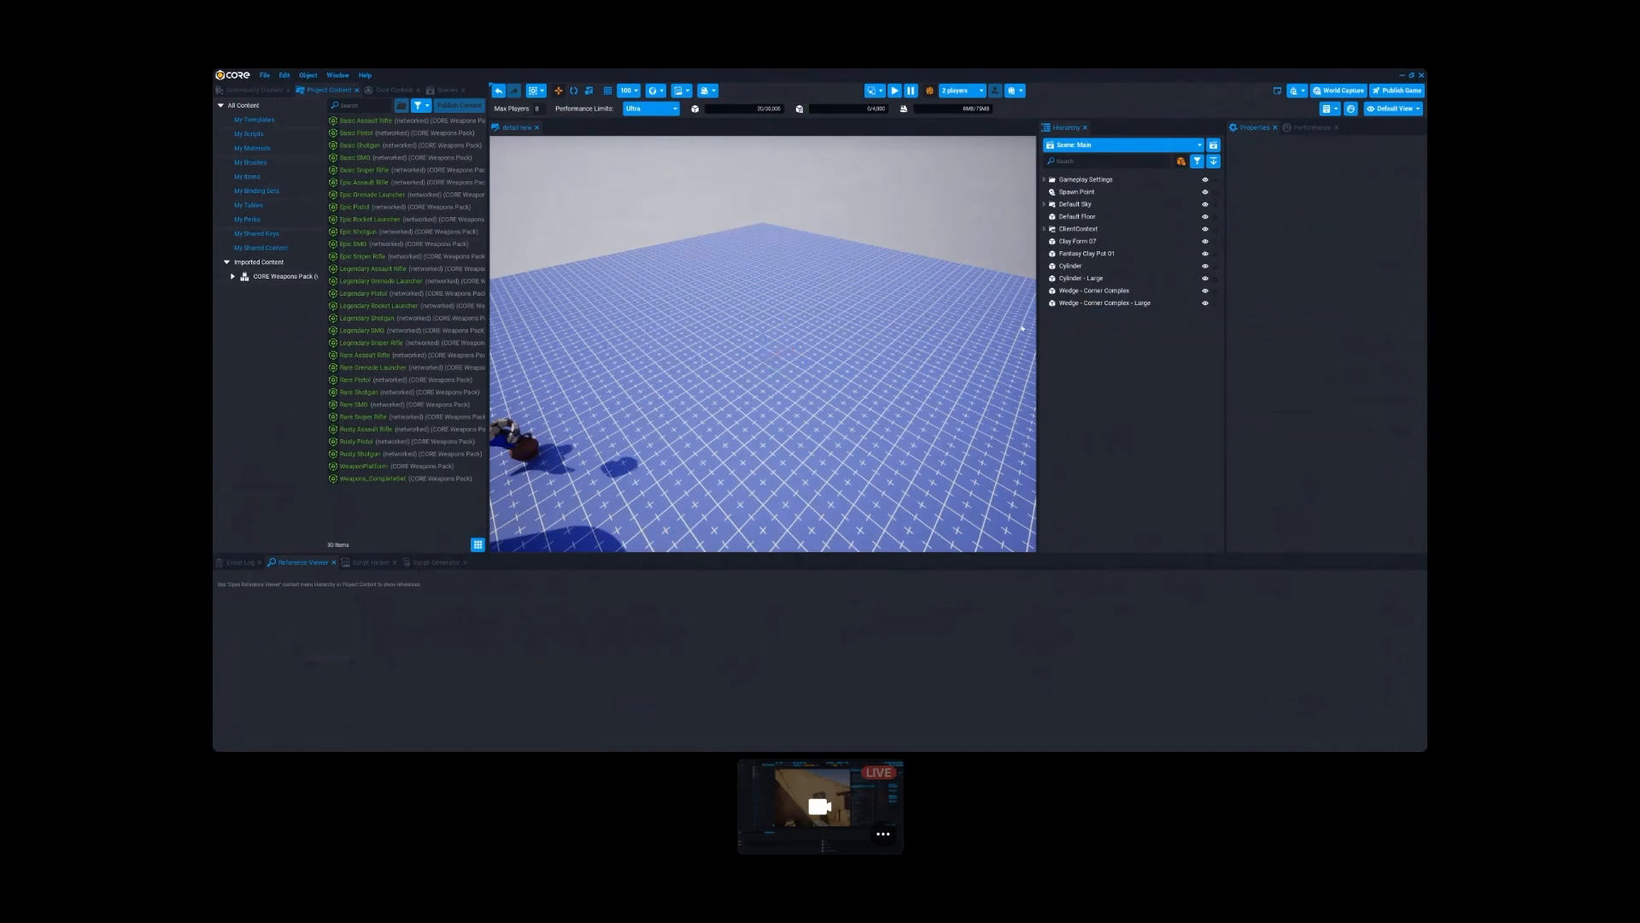
pyautogui.click(254, 119)
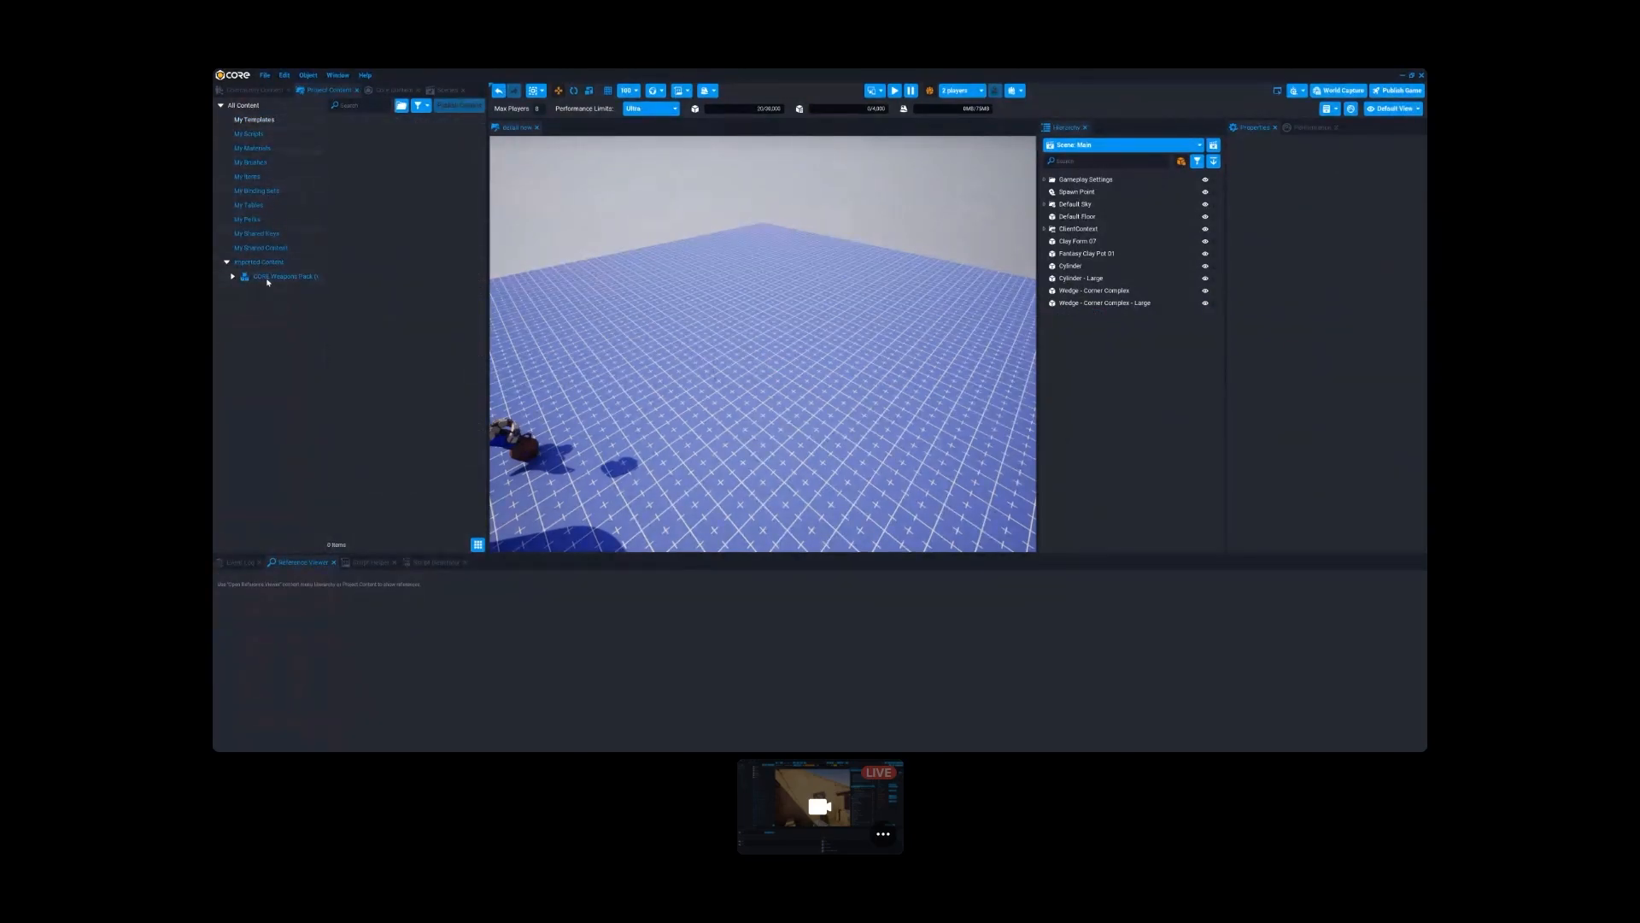
pyautogui.click(267, 278)
pyautogui.moveTo(369, 126); pyautogui.dragTo(765, 352)
# - Check the project's own templates and deinstance the Basic Assault Rifle template in the hierarchy
pyautogui.click(261, 122)
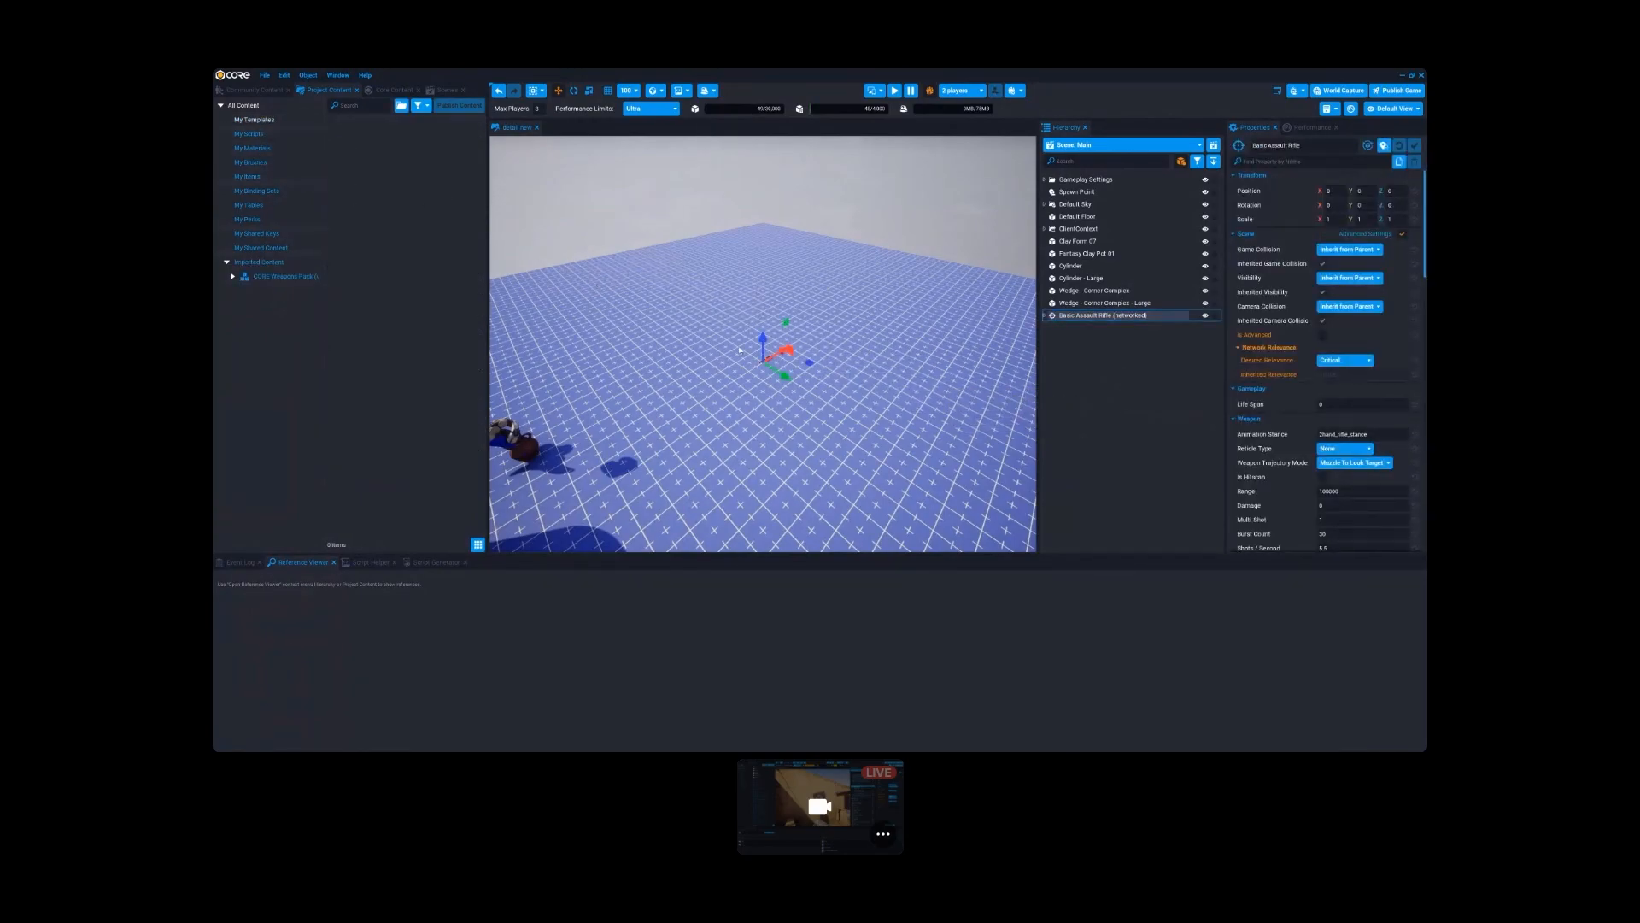
pyautogui.rightClick(1081, 317)
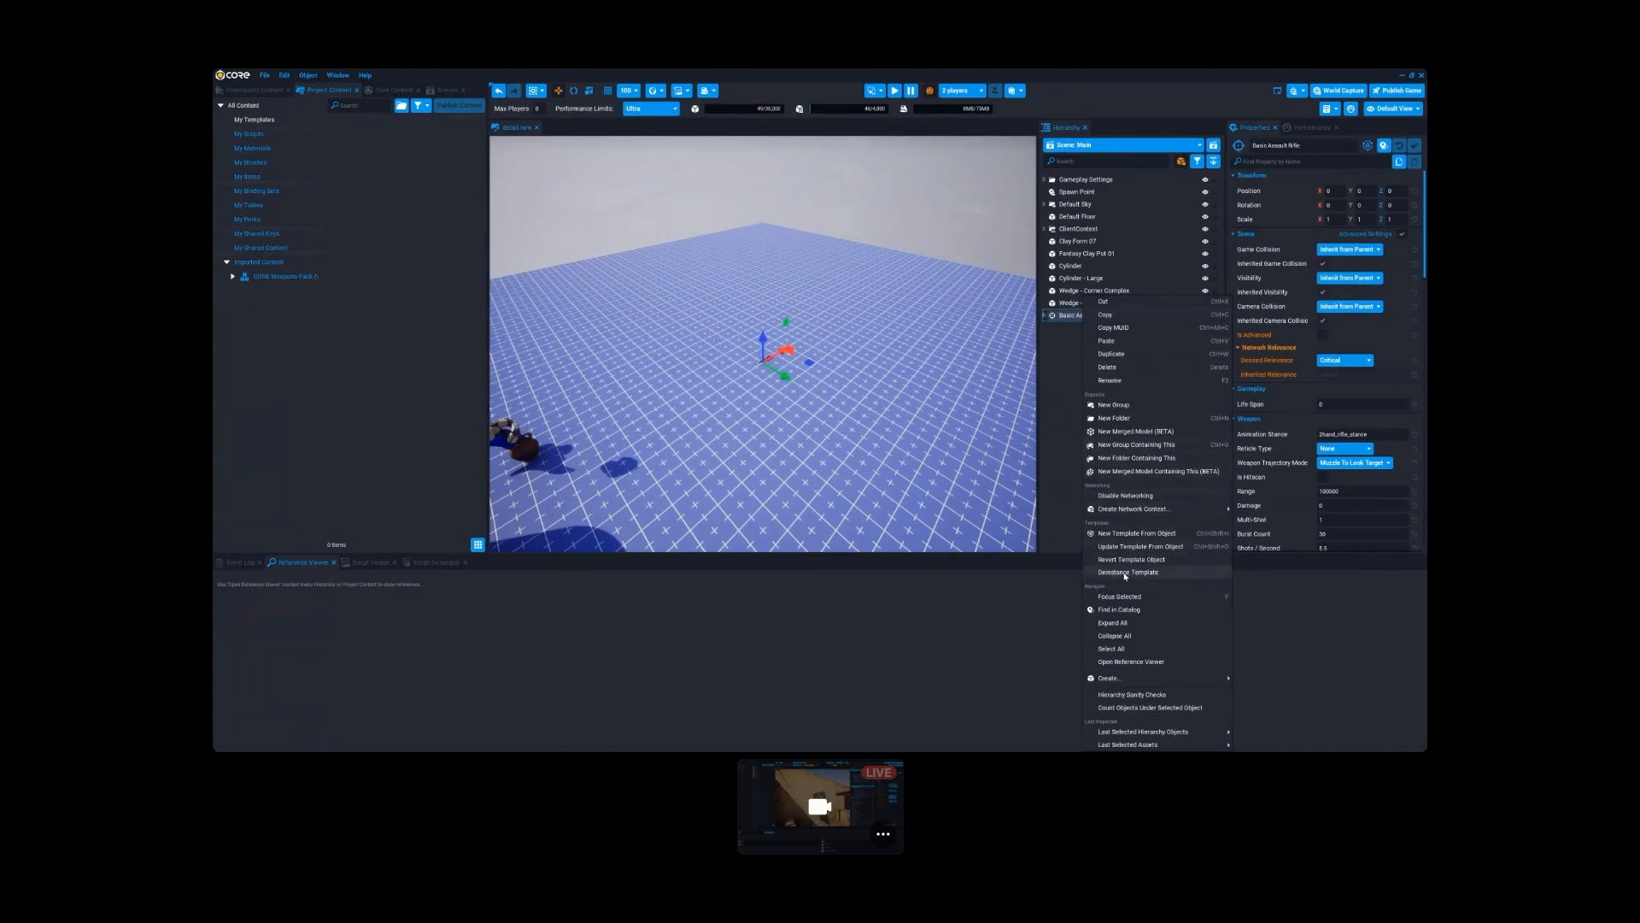
pyautogui.click(1126, 533)
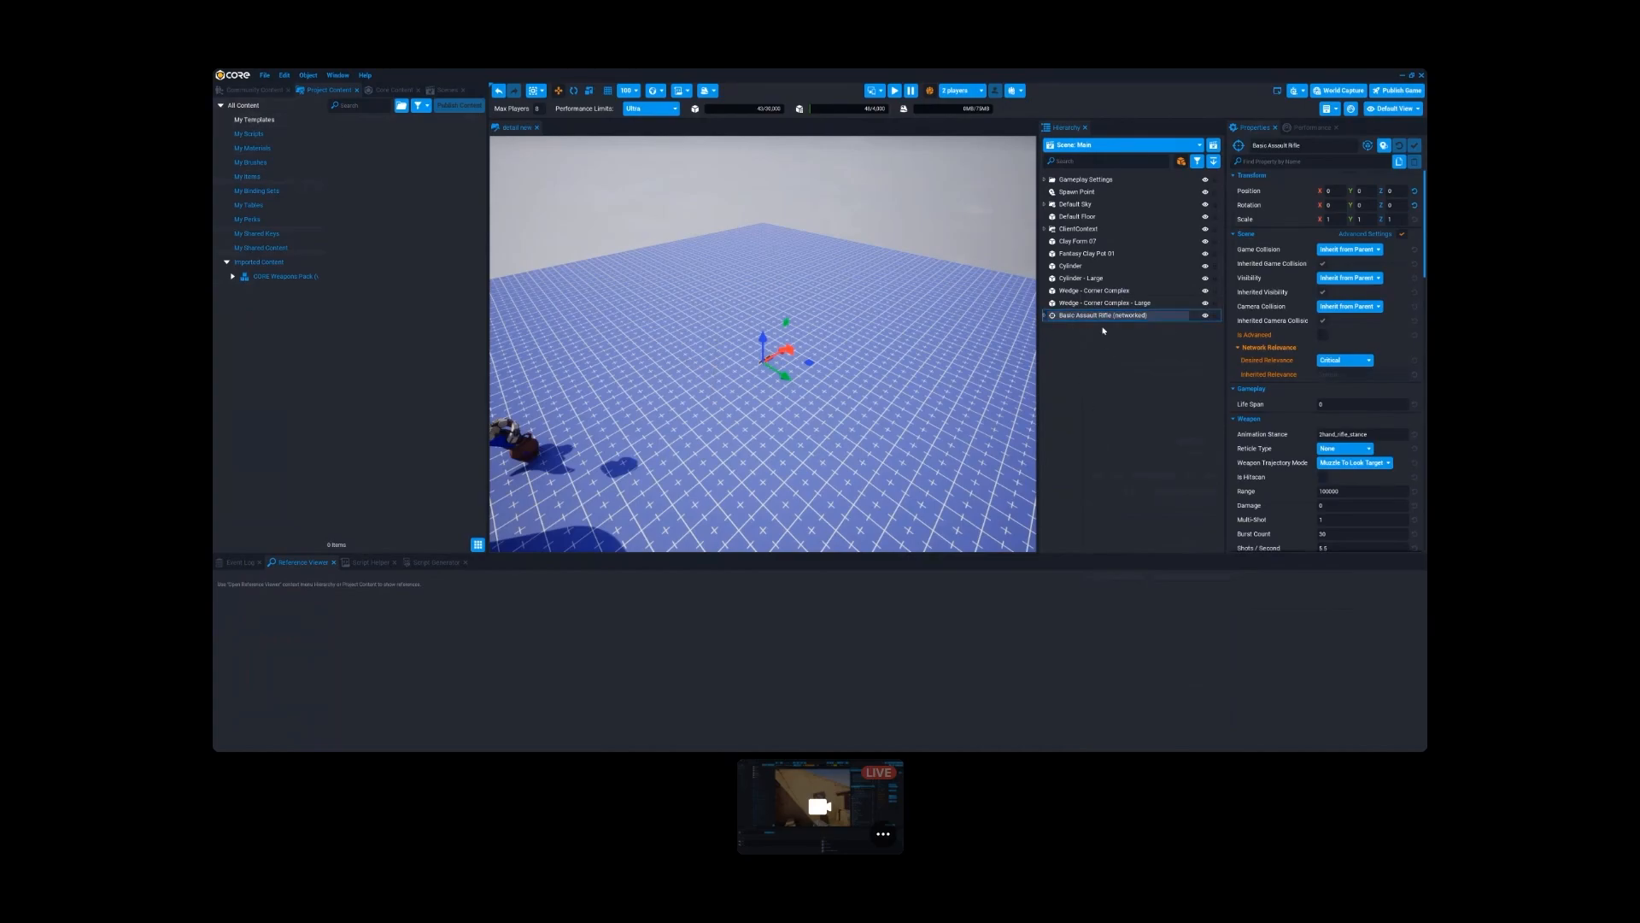
pyautogui.rightClick(1078, 316)
pyautogui.click(1064, 347)
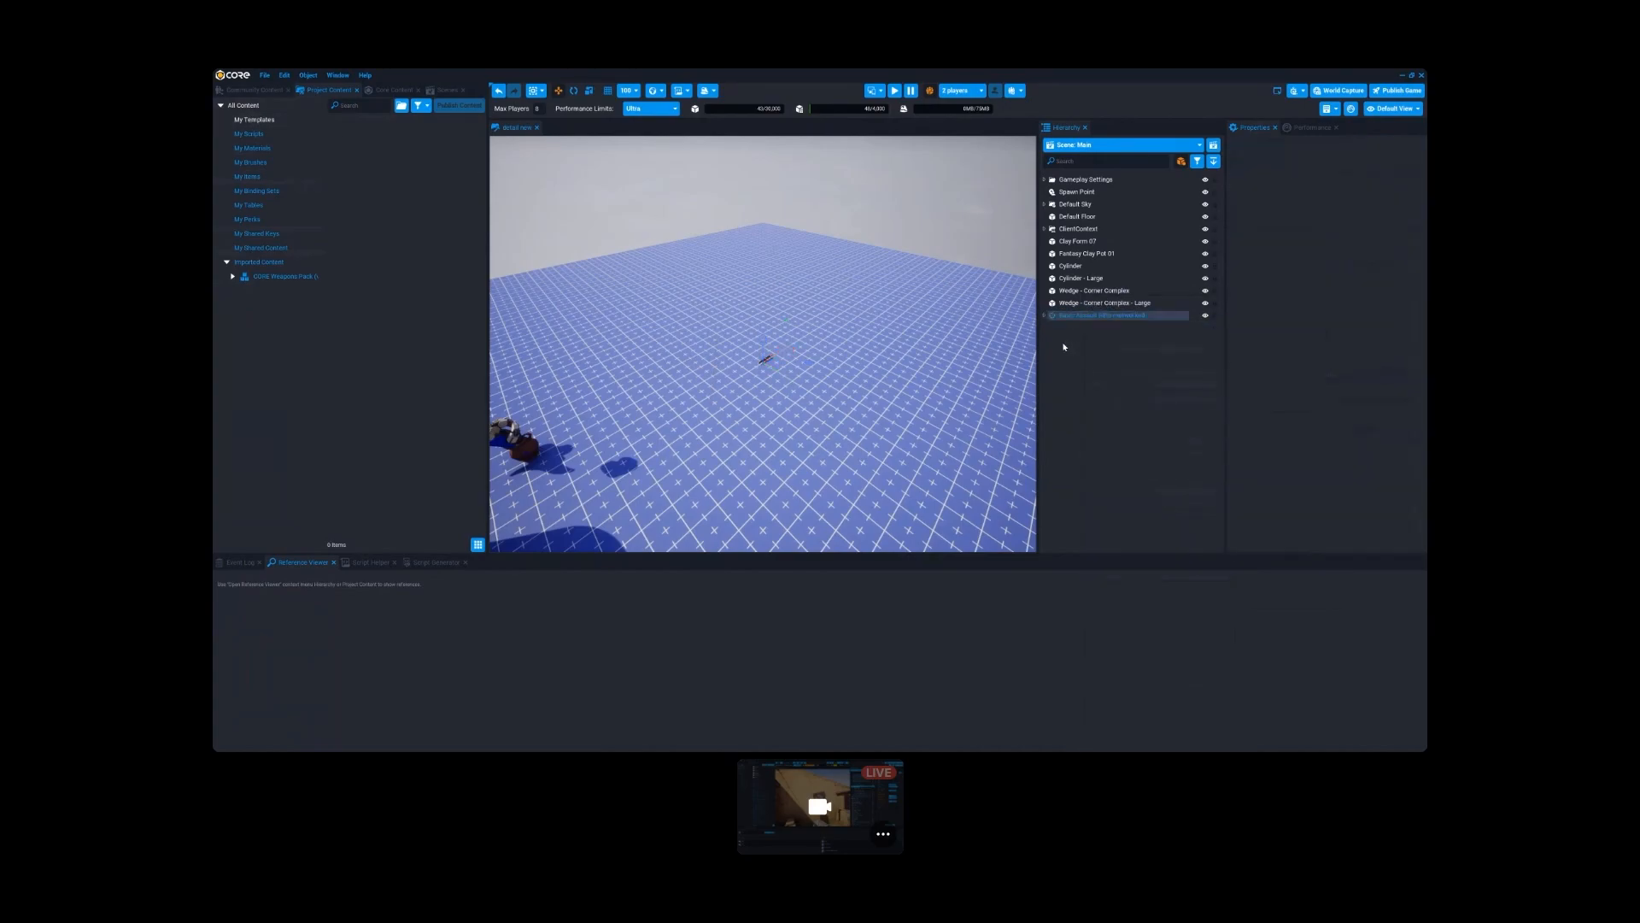
# - Compare the CORE Weapons Pack templates with the project's own materials and inspect the Basic Pistol template's details
pyautogui.click(250, 276)
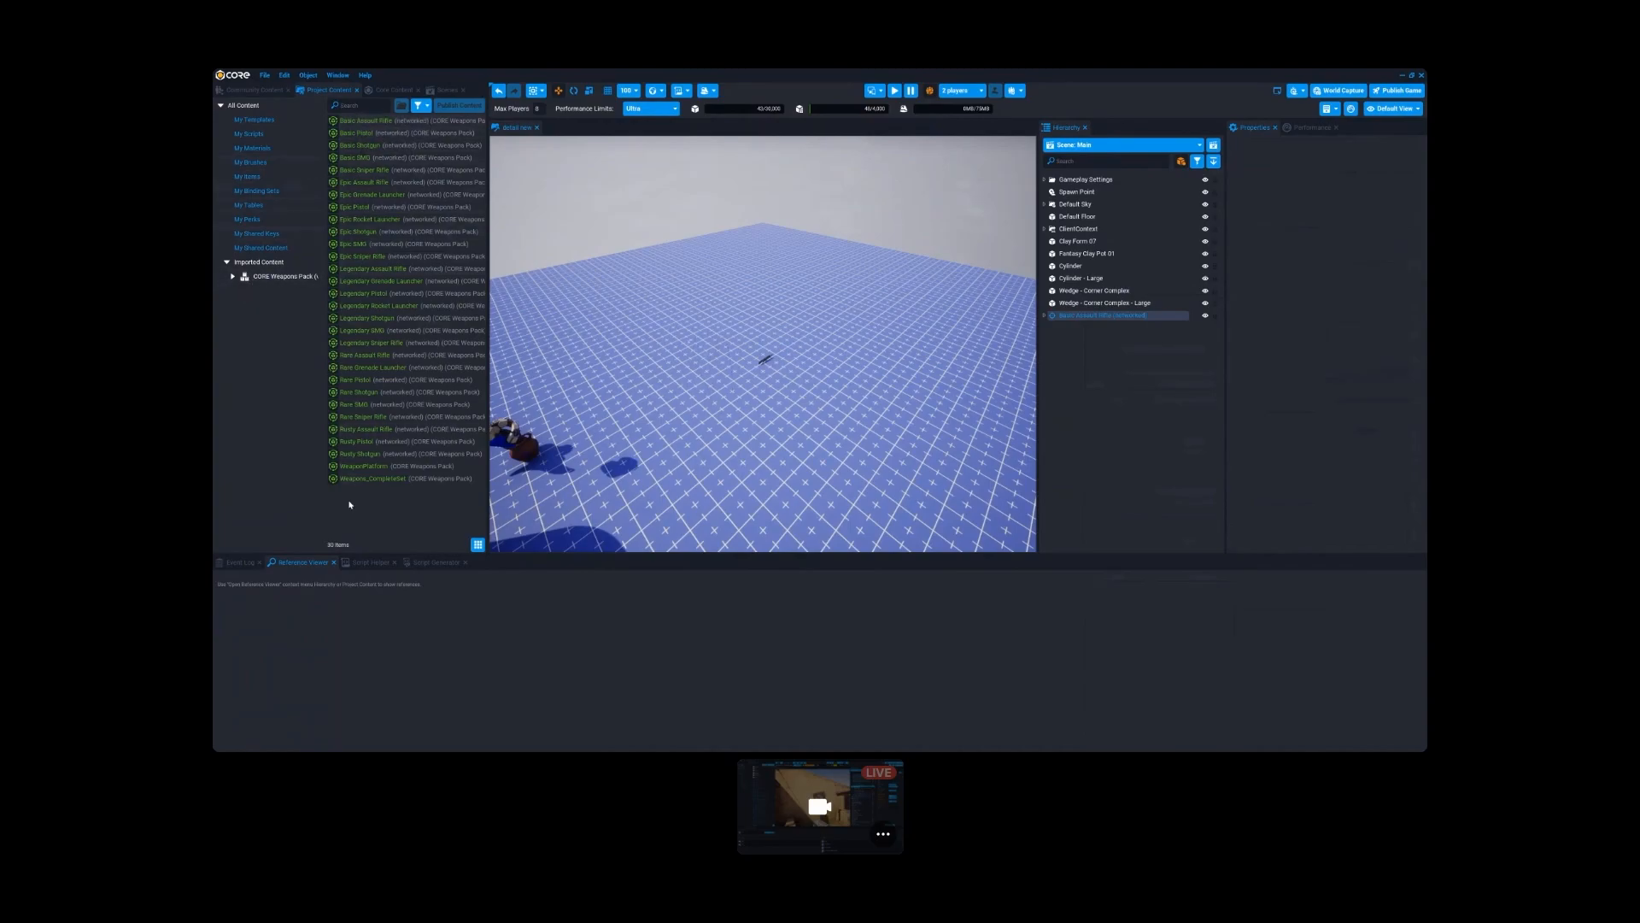
pyautogui.click(253, 148)
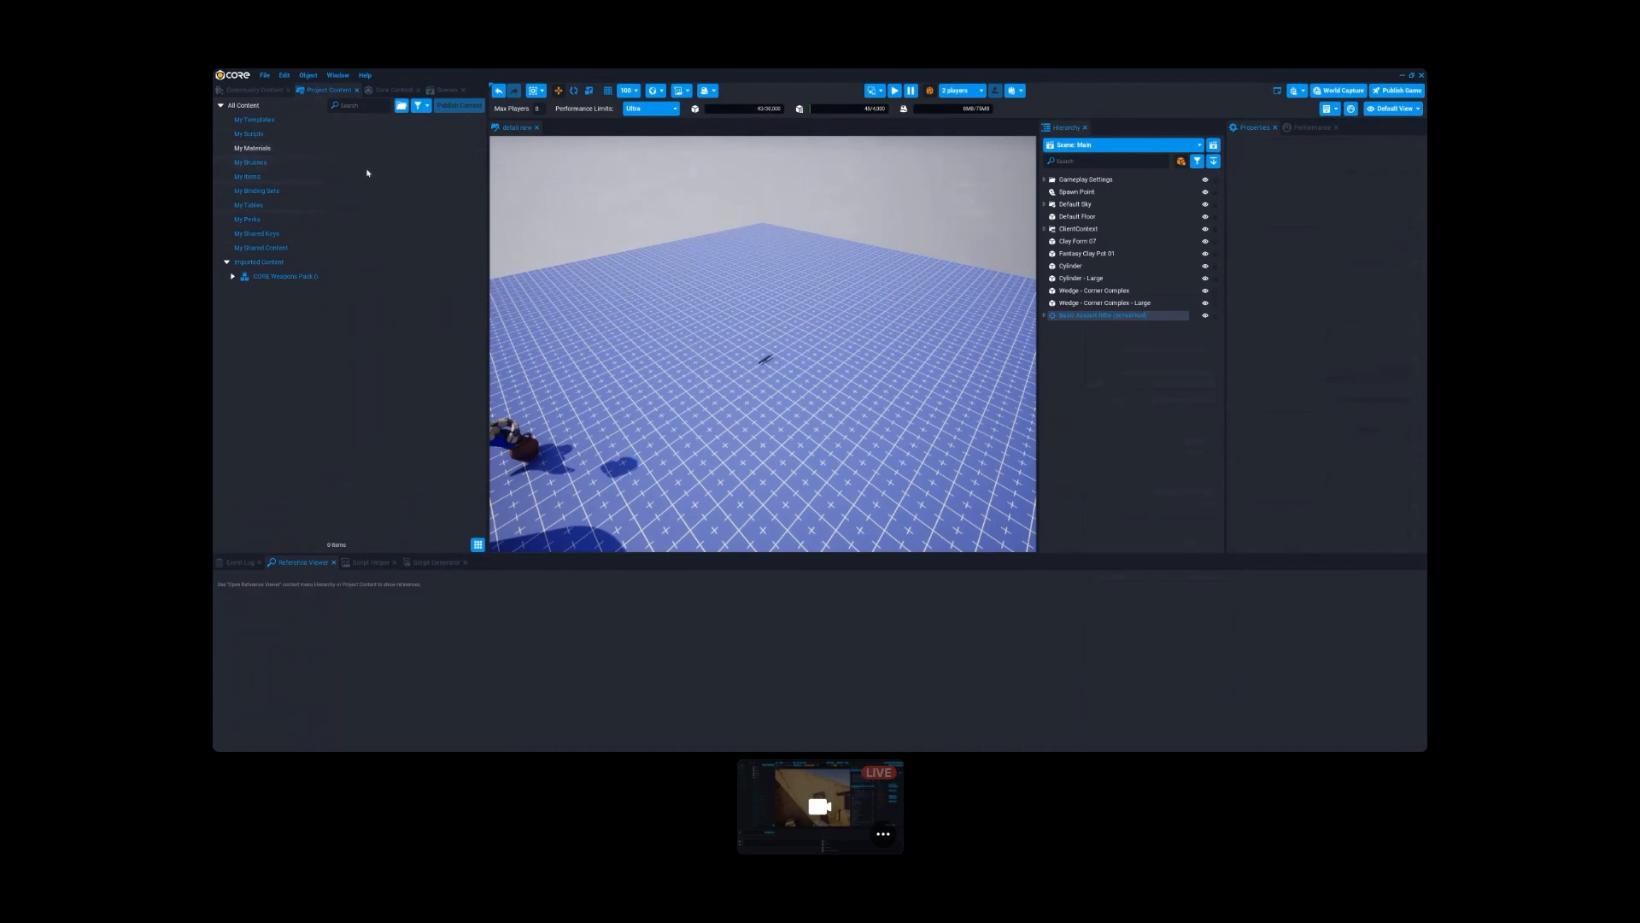
pyautogui.click(282, 276)
pyautogui.click(350, 134)
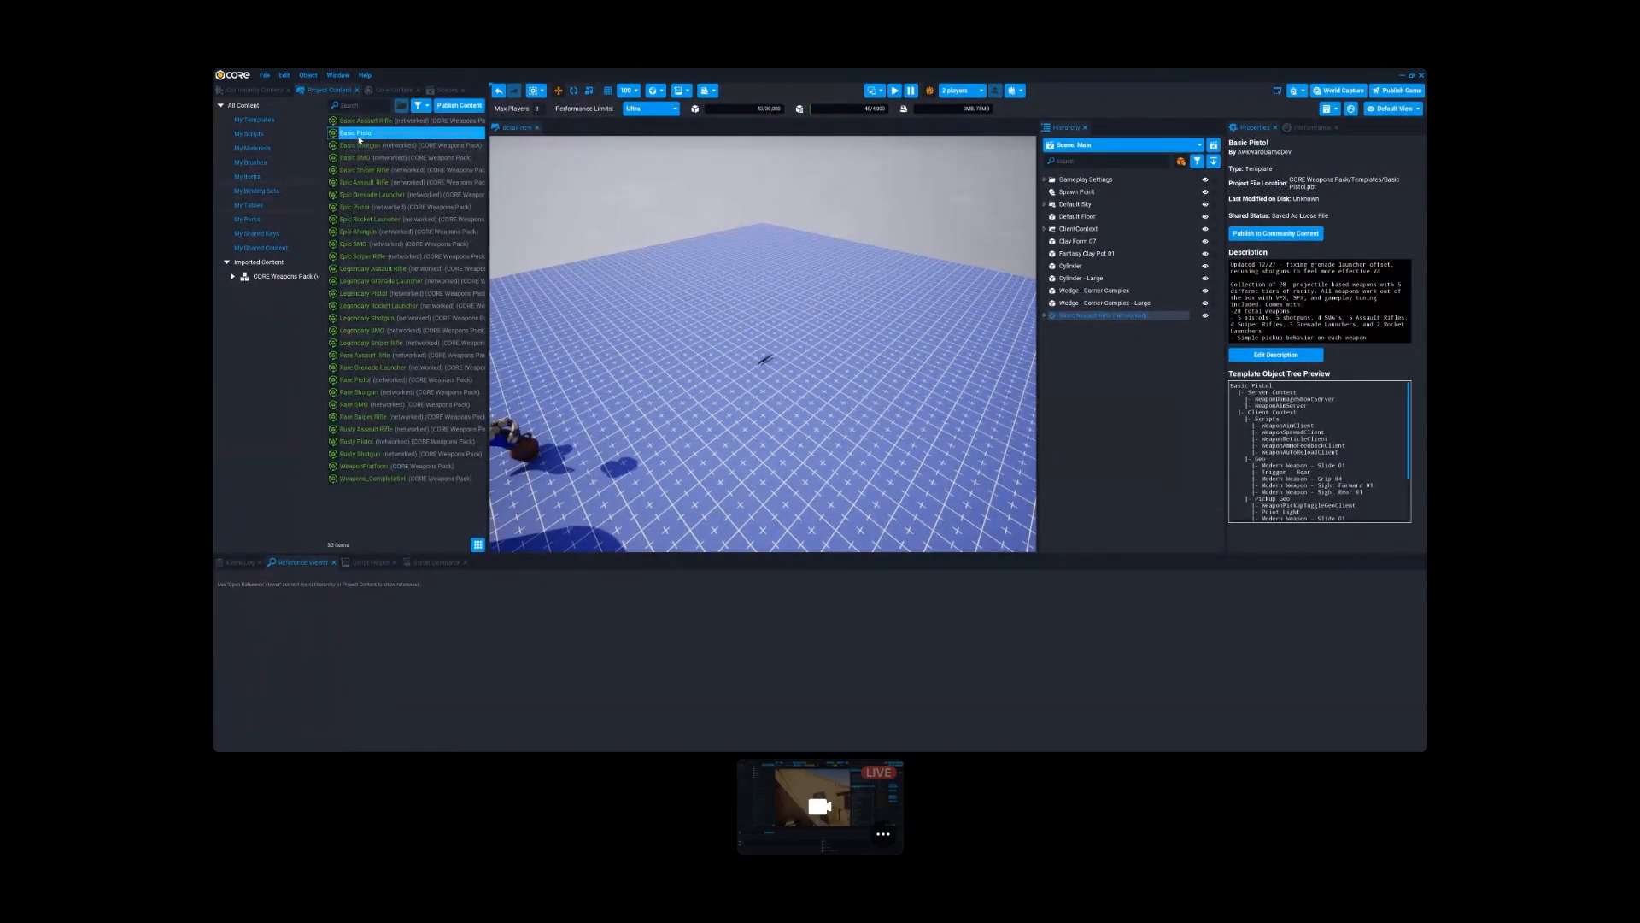
# - Raise the Basic Assault Rifle straight up so that it floats above the floor
pyautogui.click(1077, 322)
pyautogui.click(1077, 322)
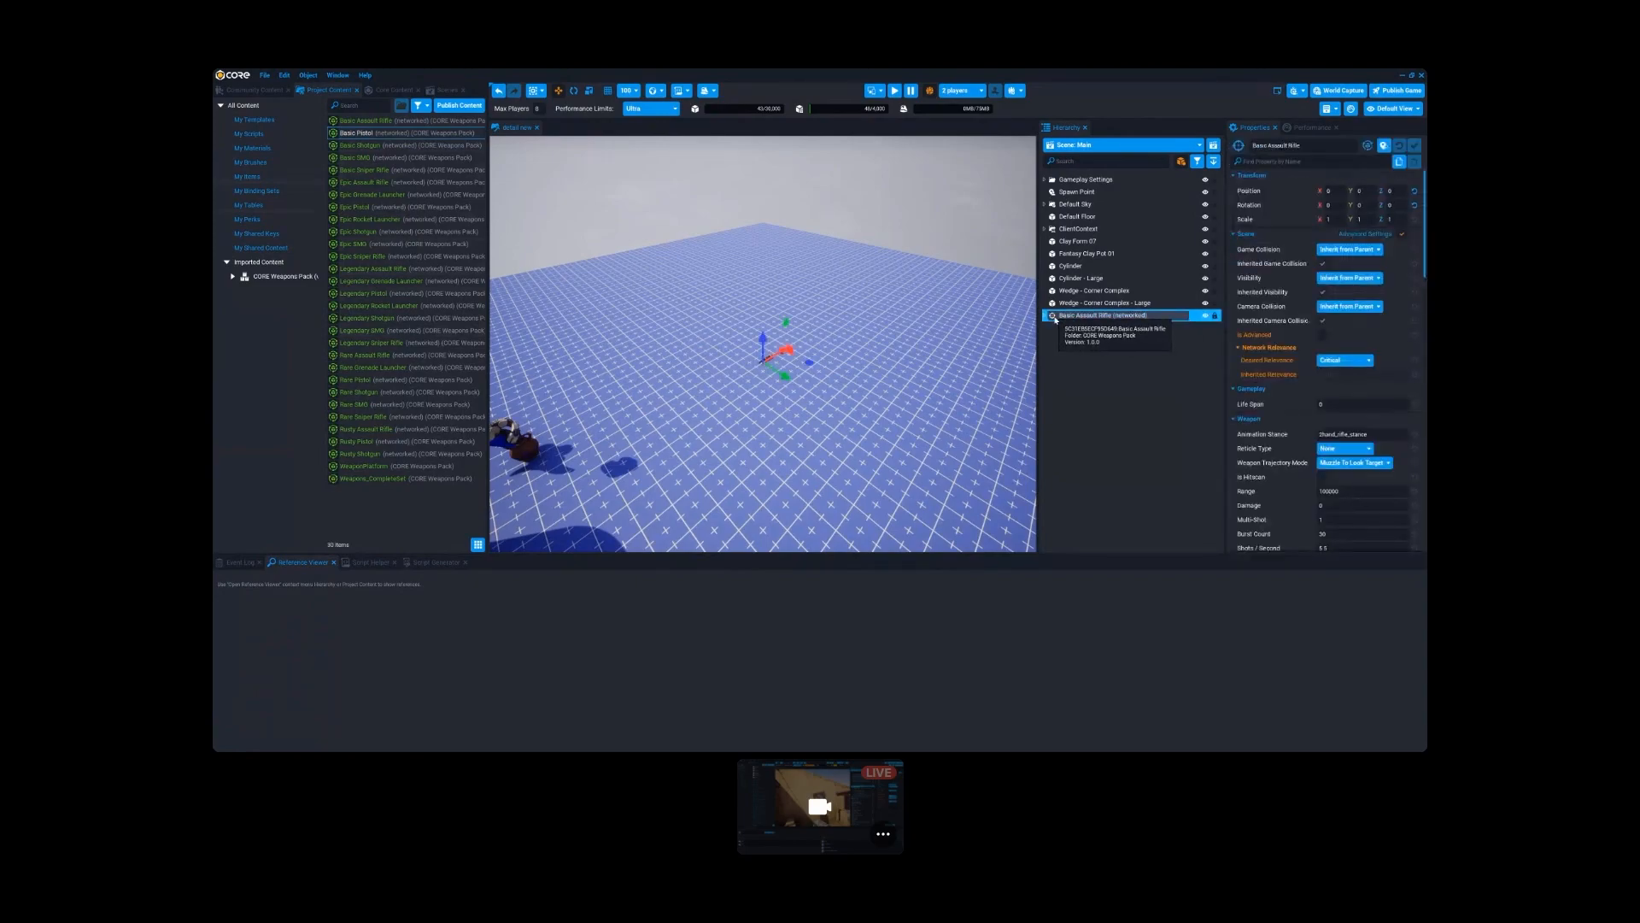
pyautogui.press('w')
pyautogui.moveTo(857, 456)
pyautogui.mouseDown(button='right')
pyautogui.moveTo(862, 482)
pyautogui.moveTo(858, 457)
pyautogui.mouseUp(button='right')
pyautogui.press('w')
pyautogui.moveTo(720, 401); pyautogui.dragTo(716, 297)
pyautogui.scroll(-4, 716, 298)
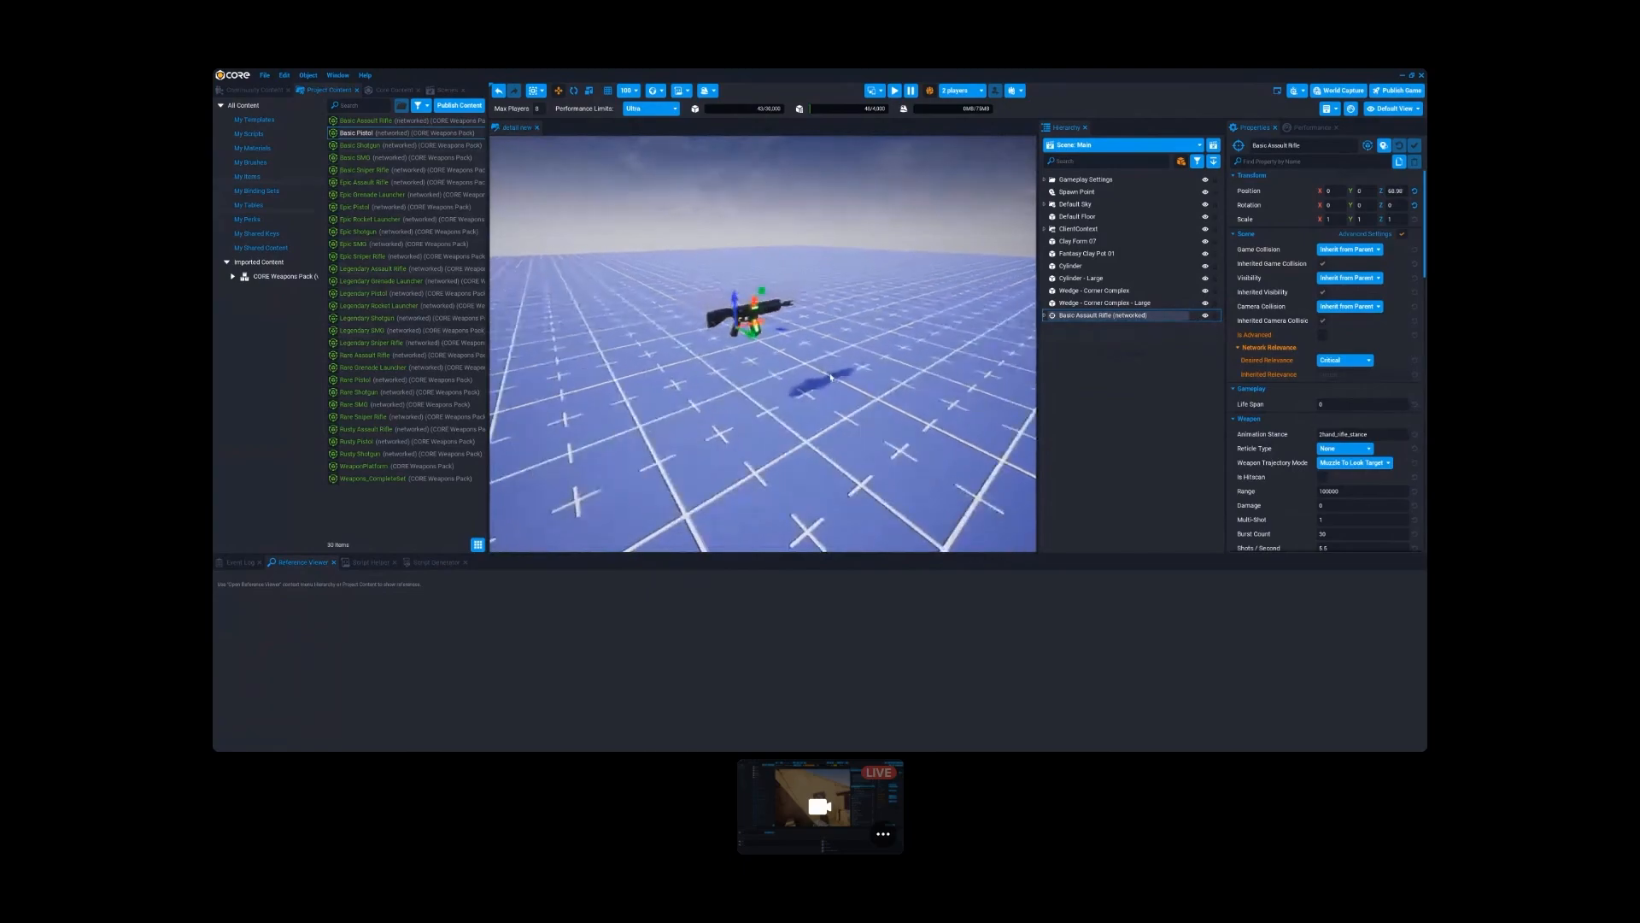
# - Examine the raised rifle in the viewport and the child objects it contains in the hierarchy
pyautogui.click(1143, 338)
pyautogui.click(1096, 316)
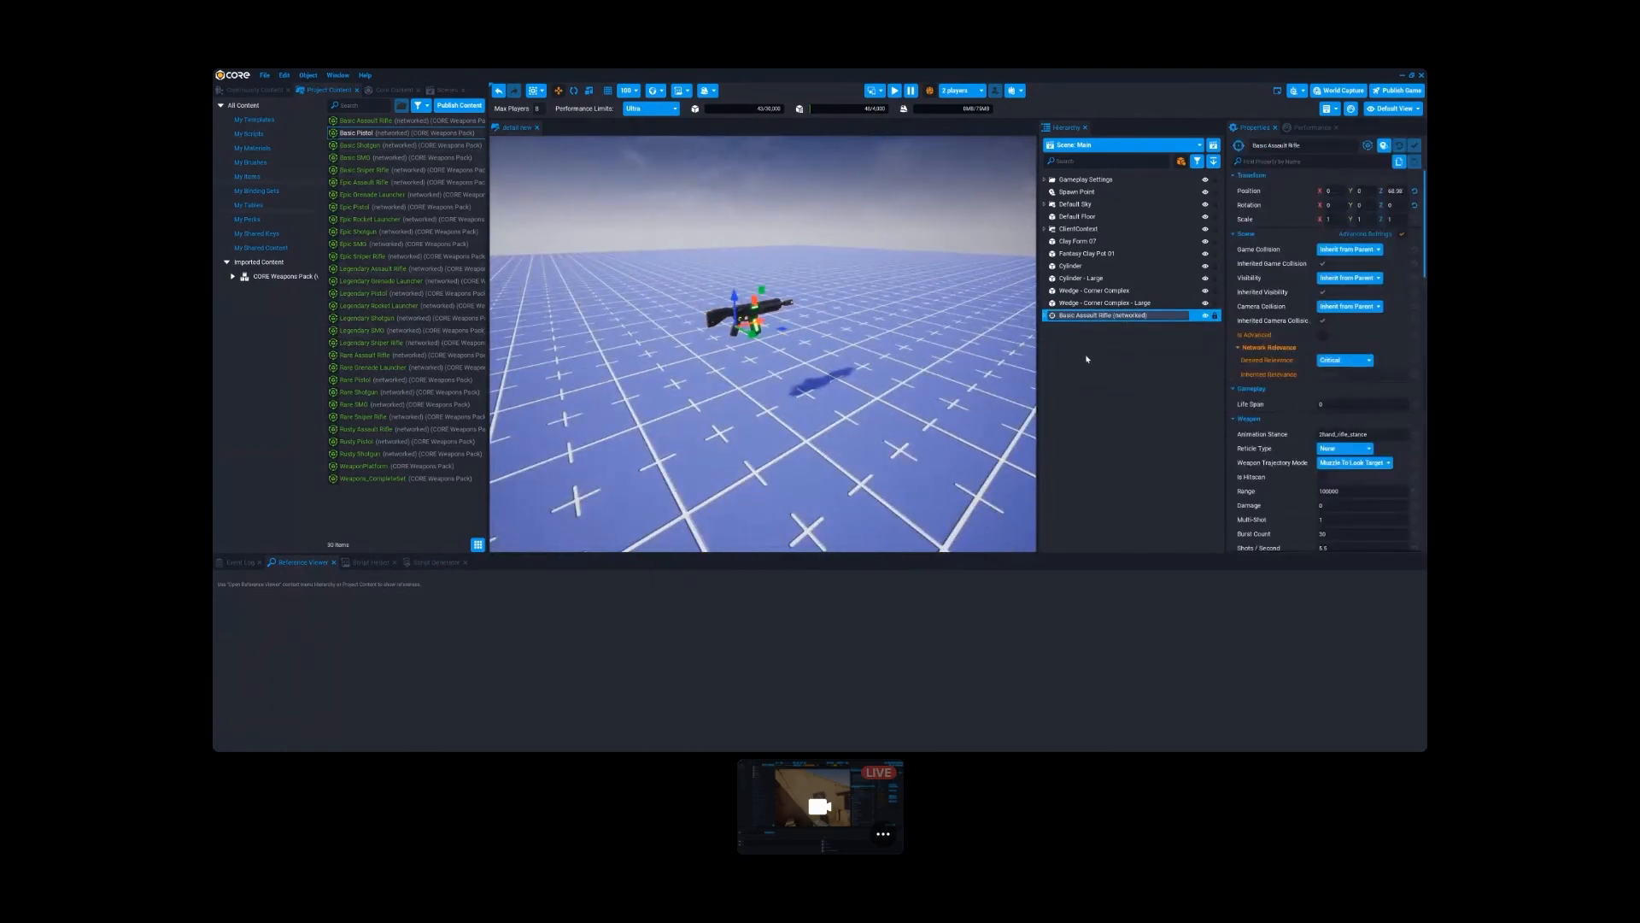
pyautogui.scroll(3, 855, 361)
pyautogui.scroll(-4, 855, 362)
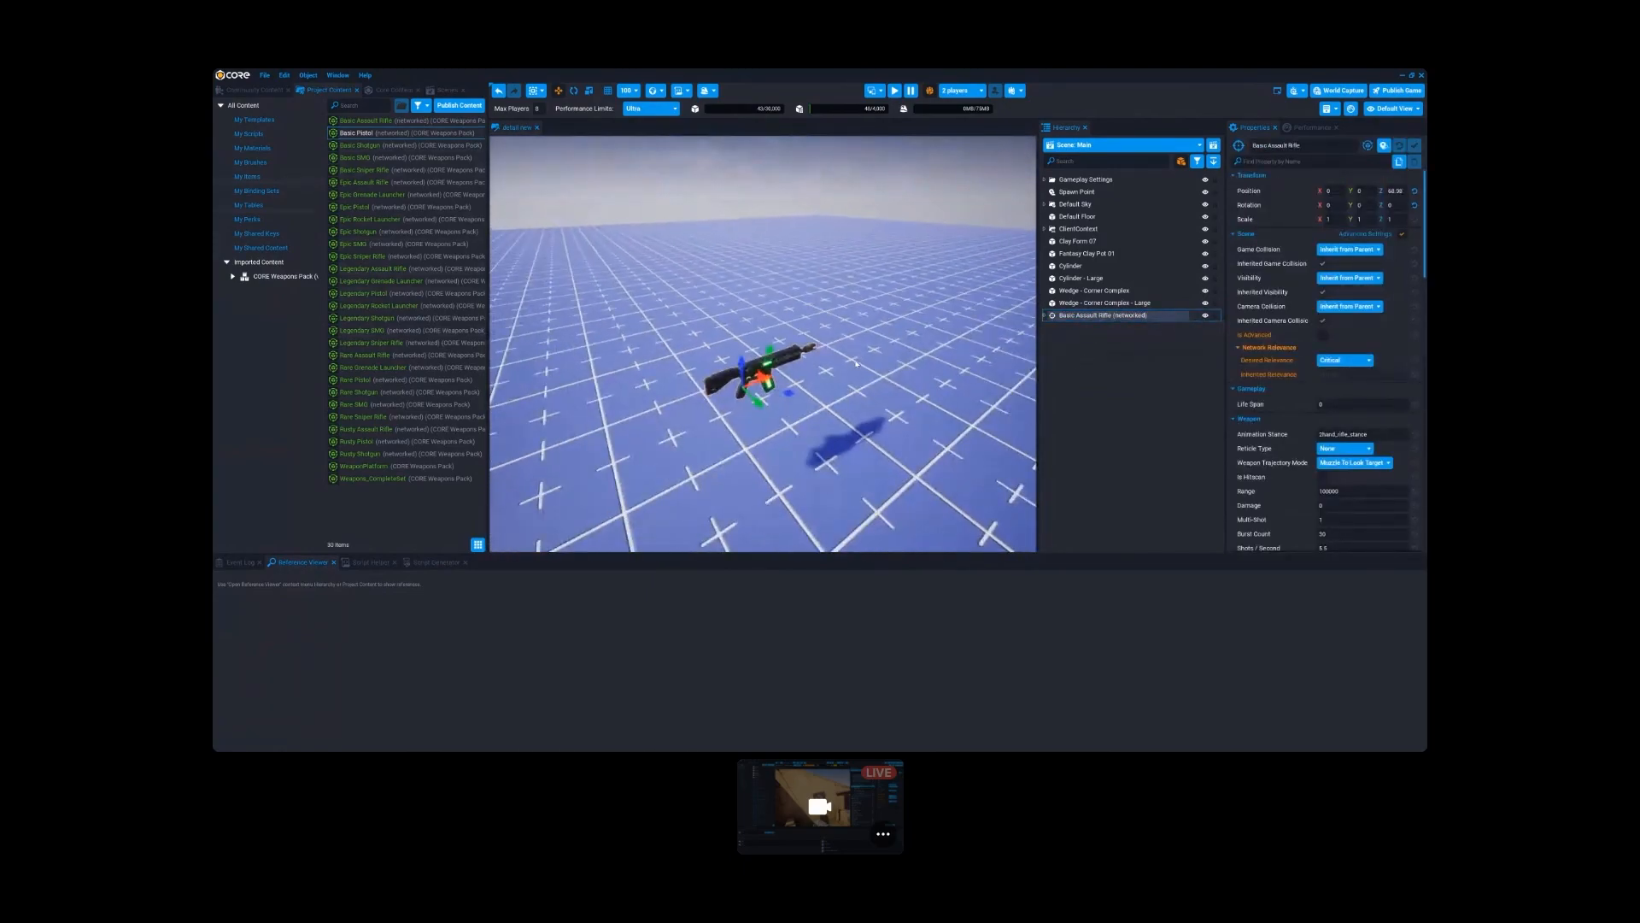
pyautogui.scroll(-3, 742, 416)
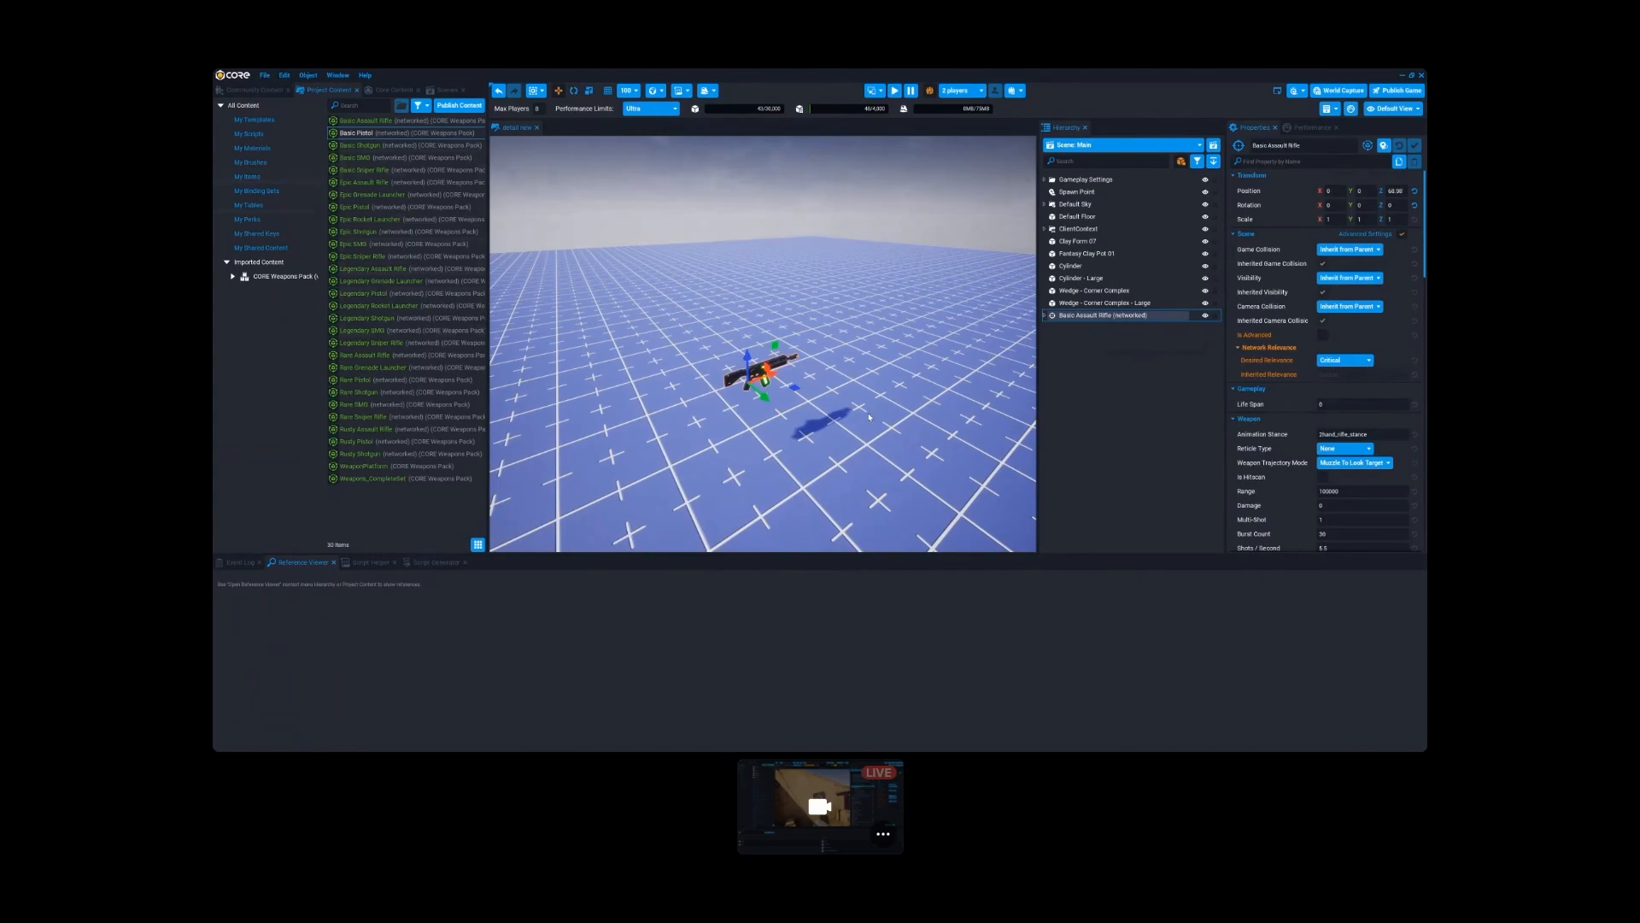
pyautogui.click(1065, 354)
pyautogui.click(1066, 316)
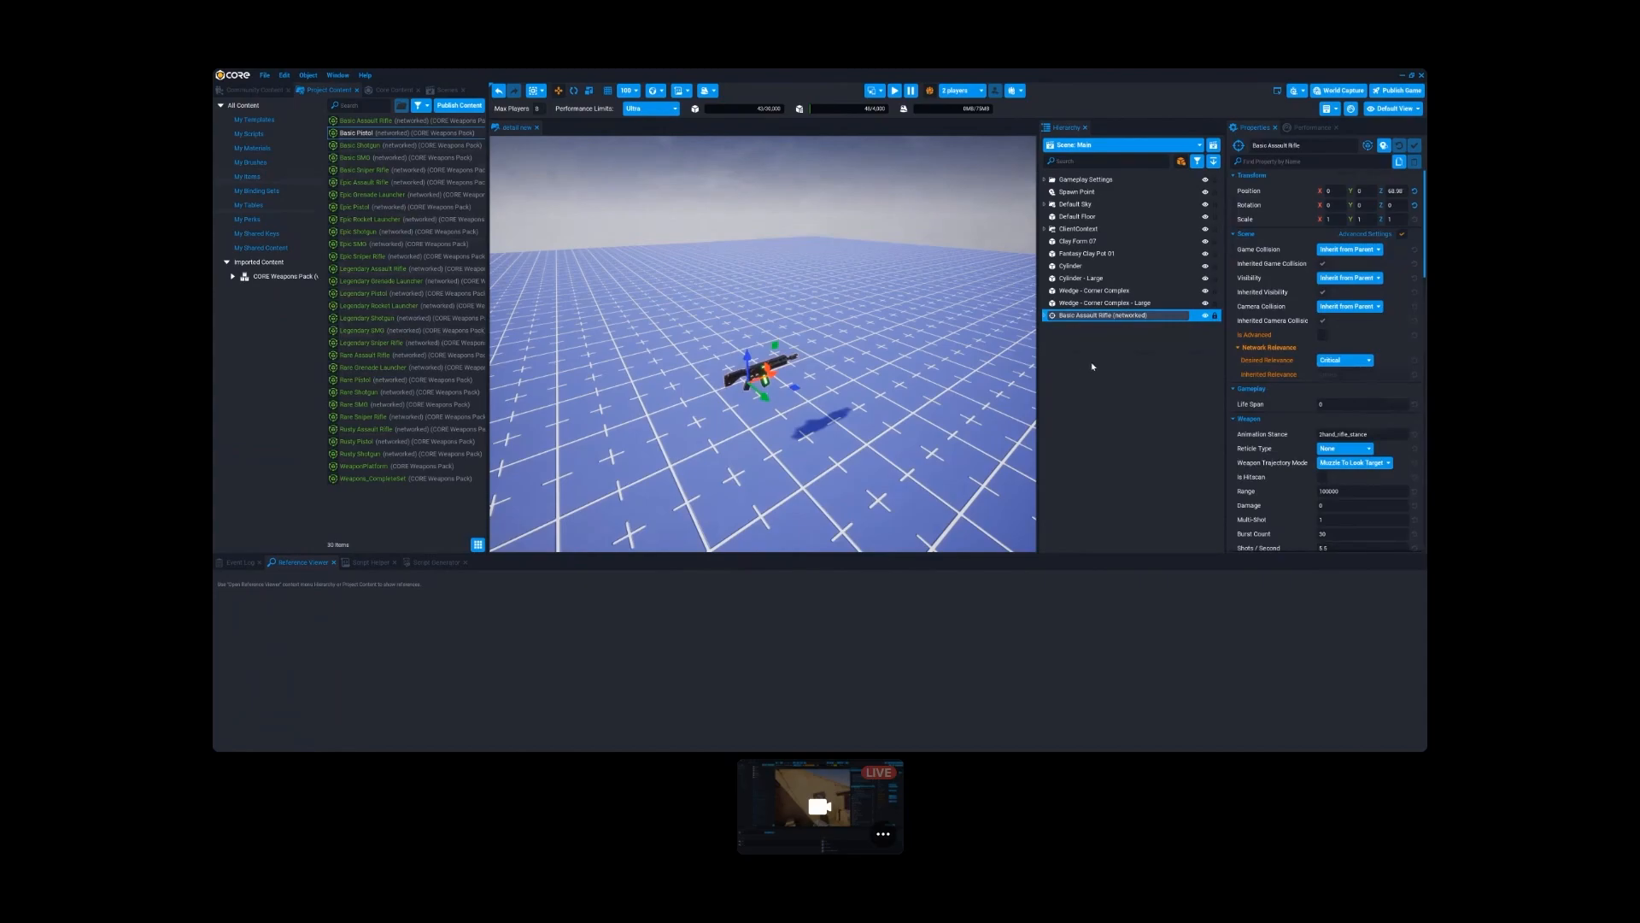
pyautogui.click(1084, 334)
pyautogui.click(1076, 317)
pyautogui.moveTo(899, 416); pyautogui.dragTo(865, 399, button='right')
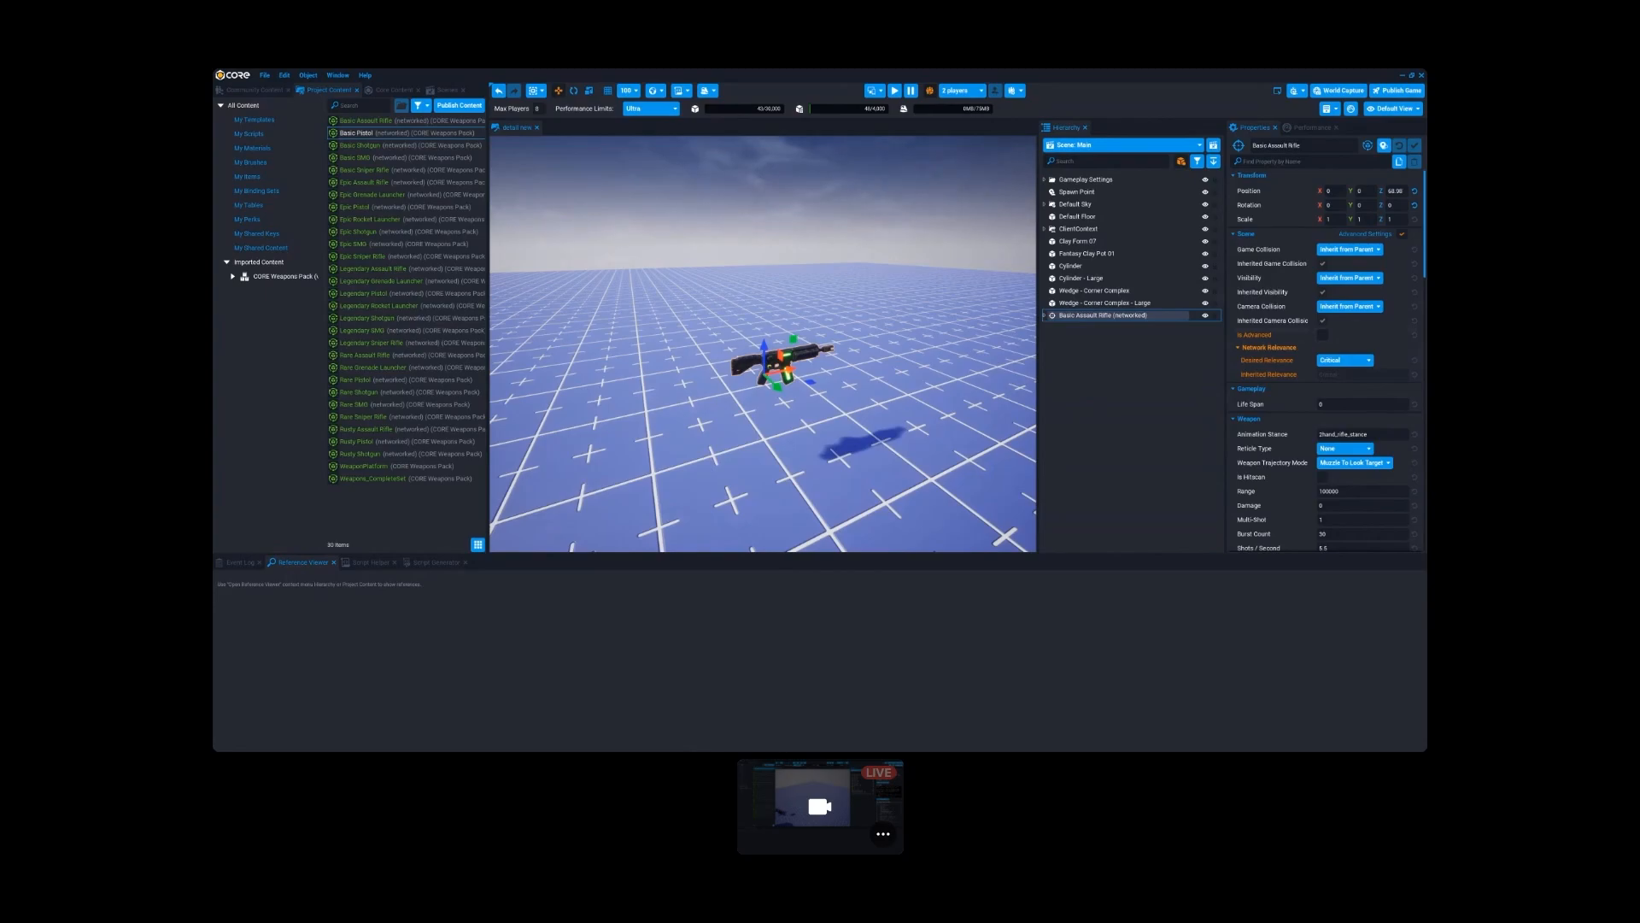
pyautogui.click(1025, 351)
pyautogui.click(1045, 316)
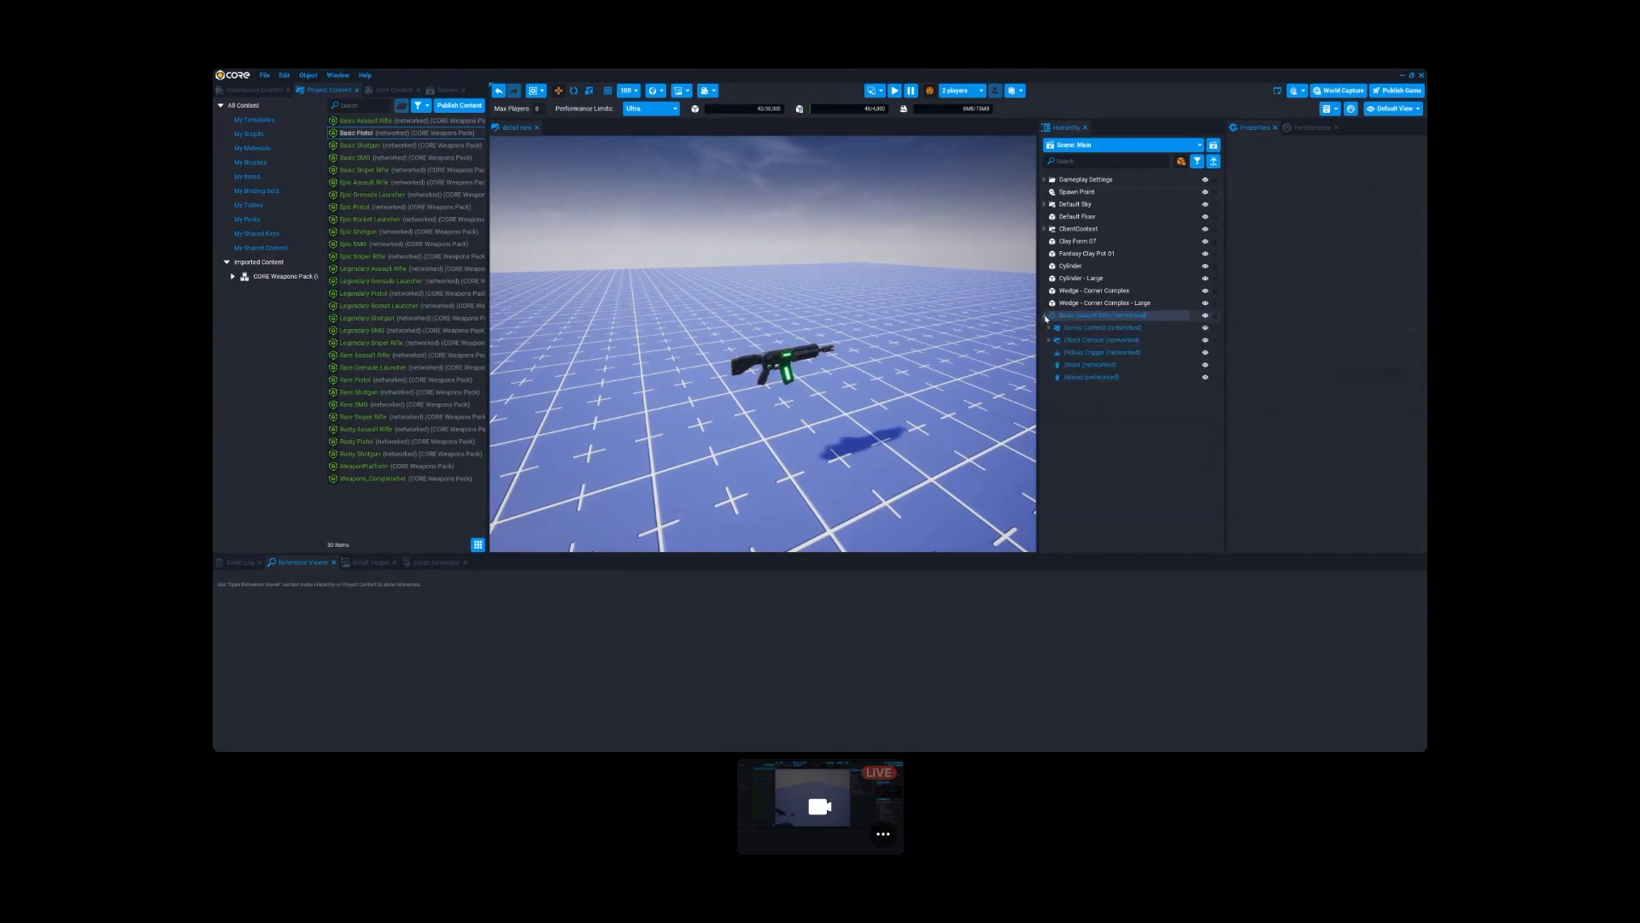
pyautogui.click(1045, 316)
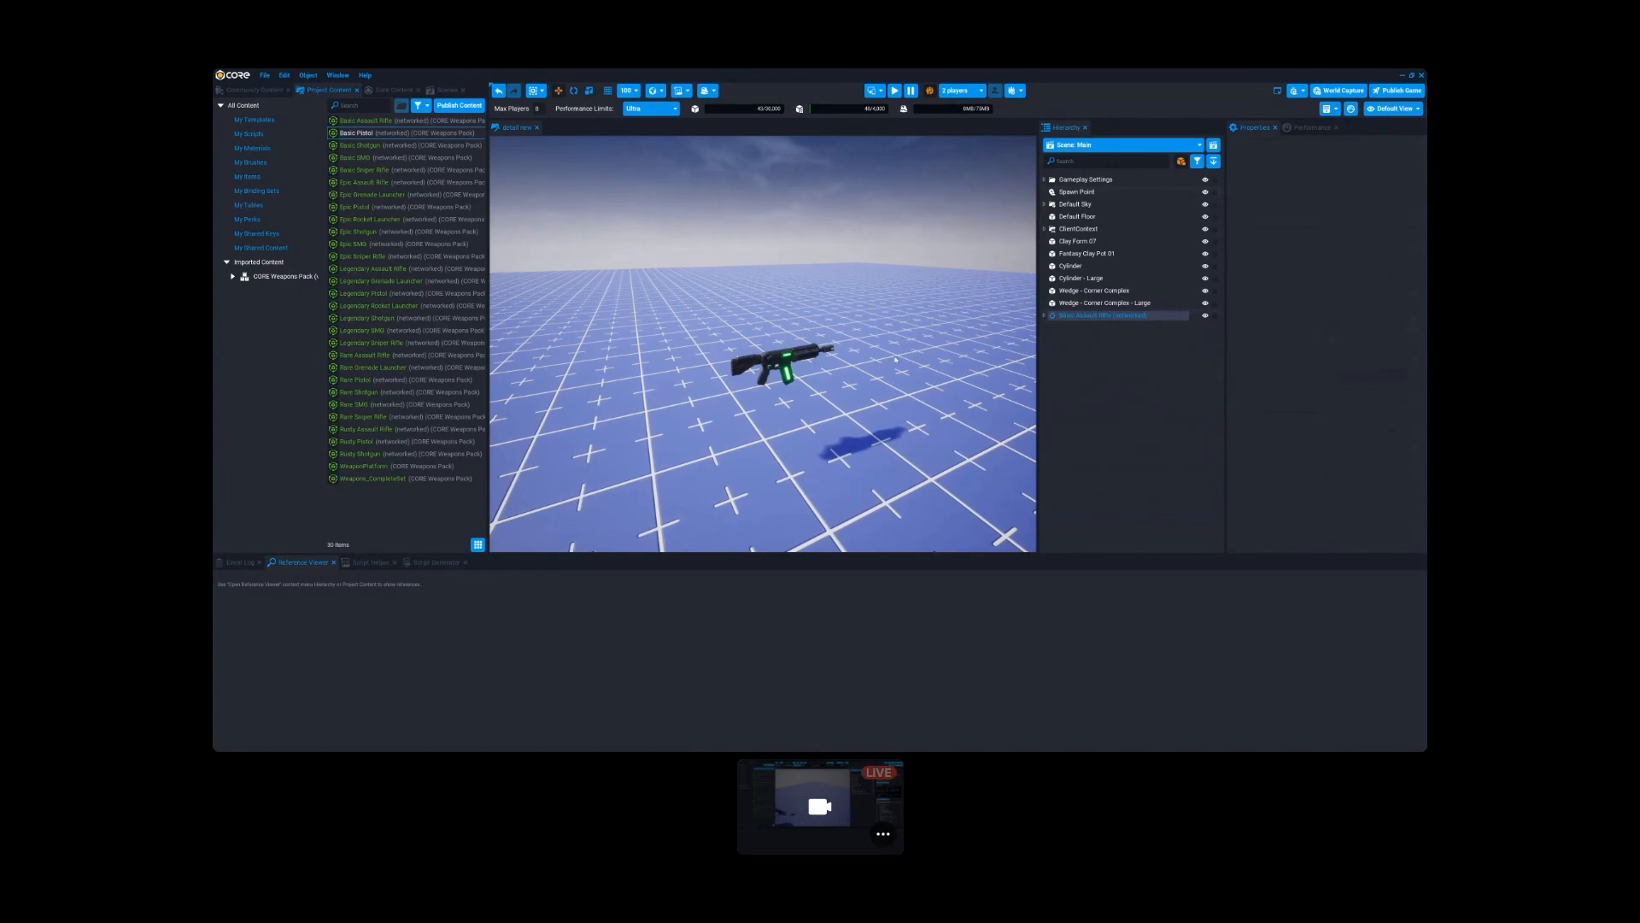
# - Check the project's own scripts category and view the floating rifle from several angles
pyautogui.press('w')
pyautogui.moveTo(817, 402); pyautogui.dragTo(852, 379, button='right')
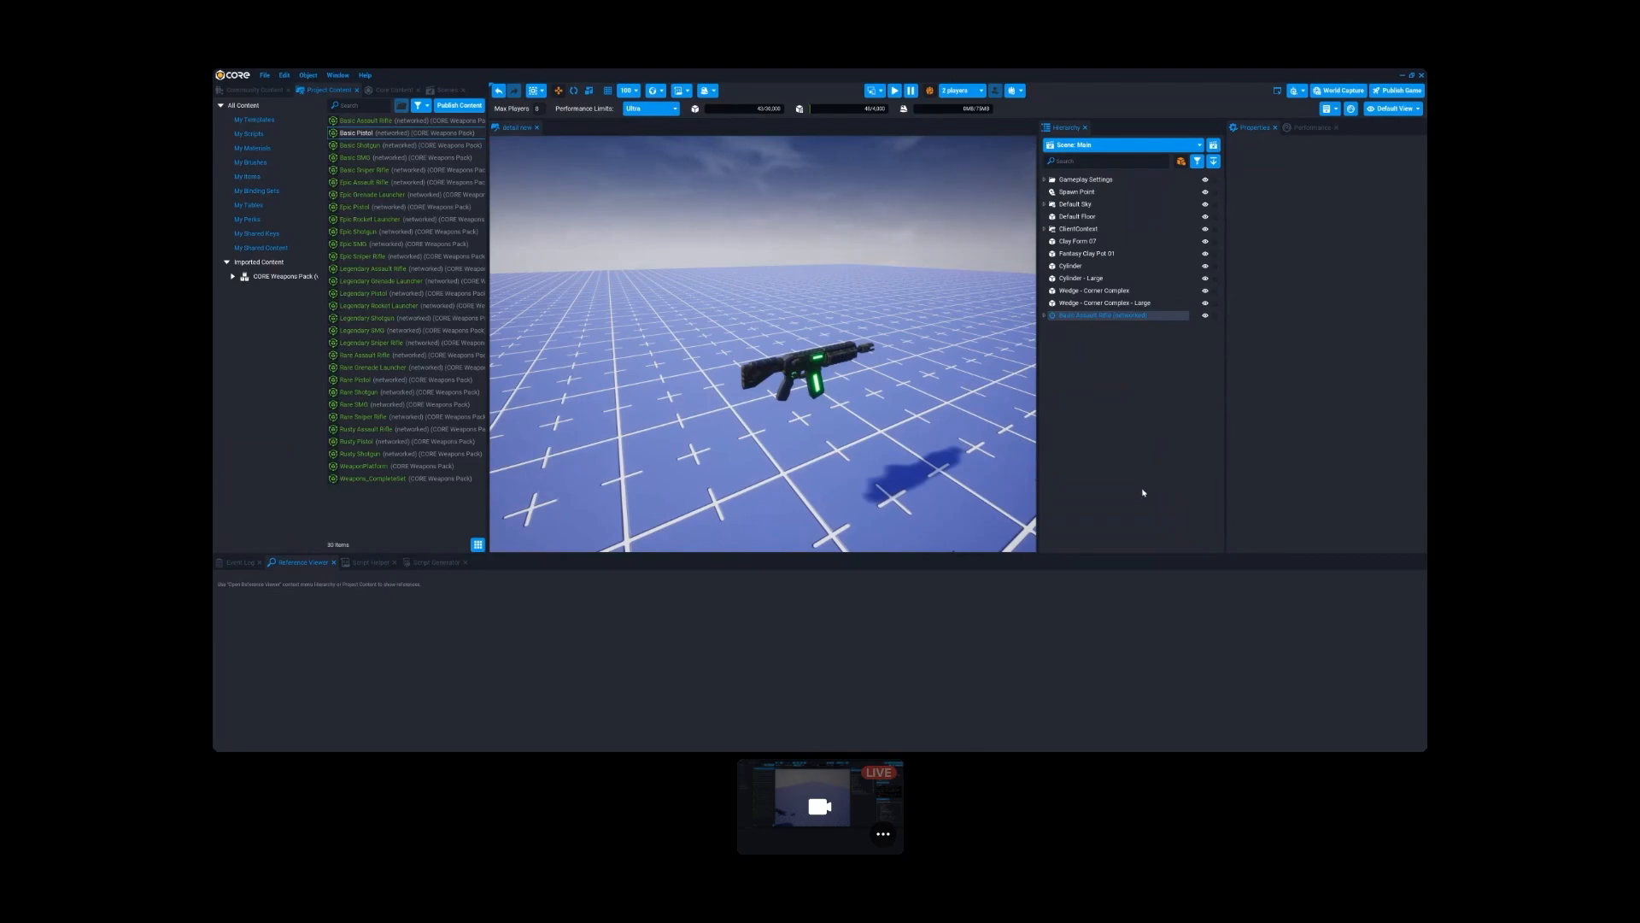
pyautogui.moveTo(882, 446); pyautogui.dragTo(885, 439, button='right')
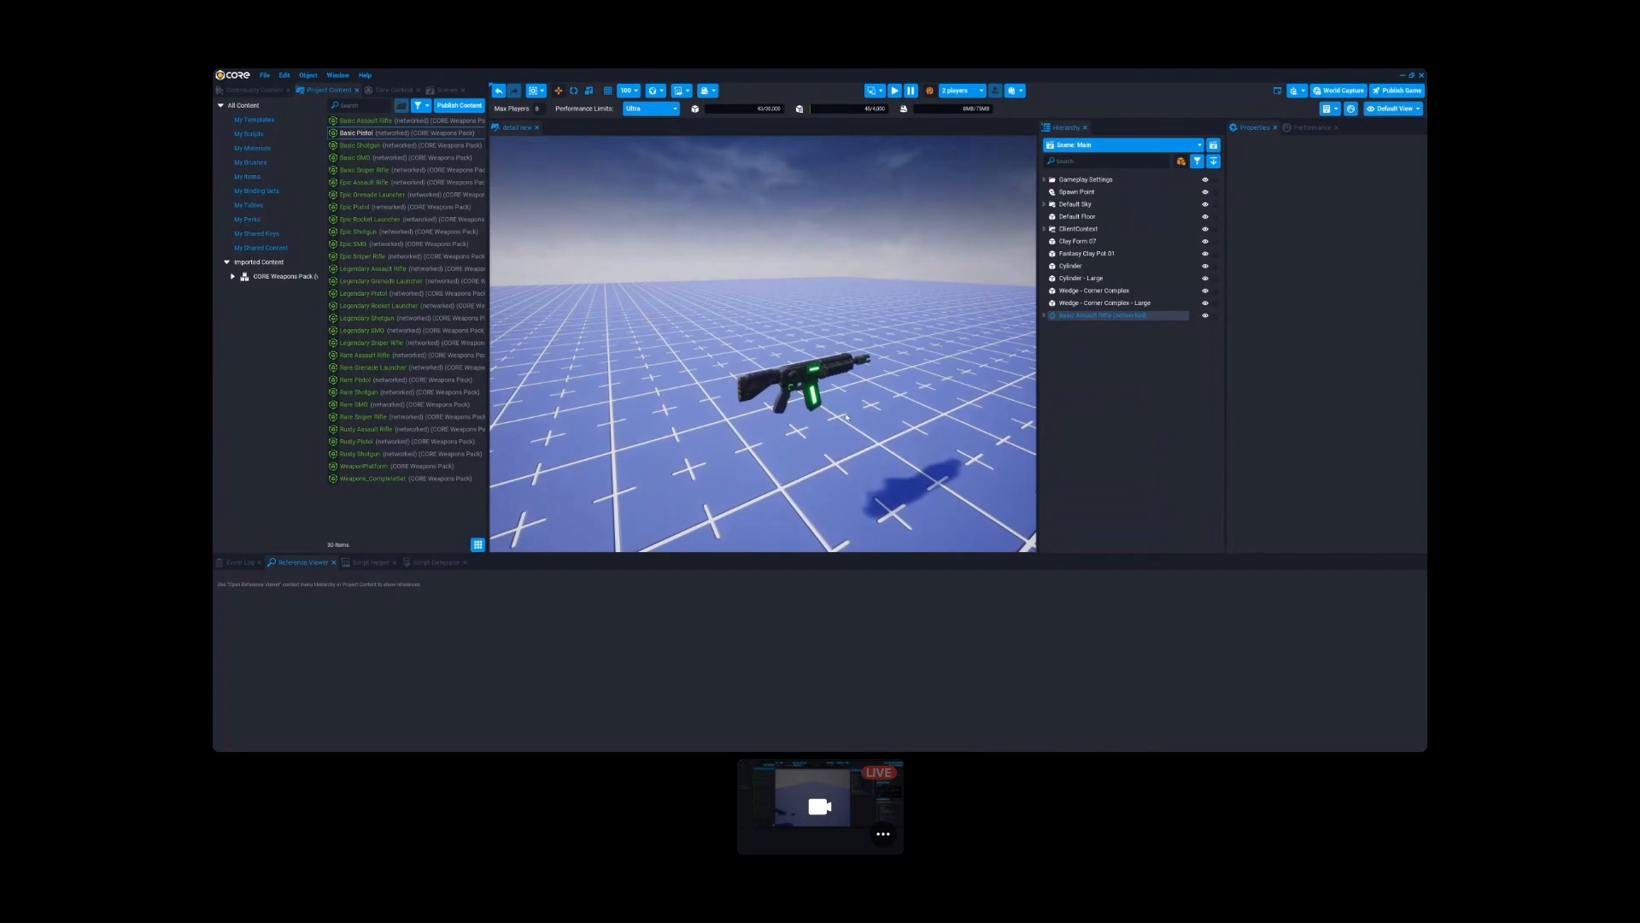
pyautogui.click(247, 134)
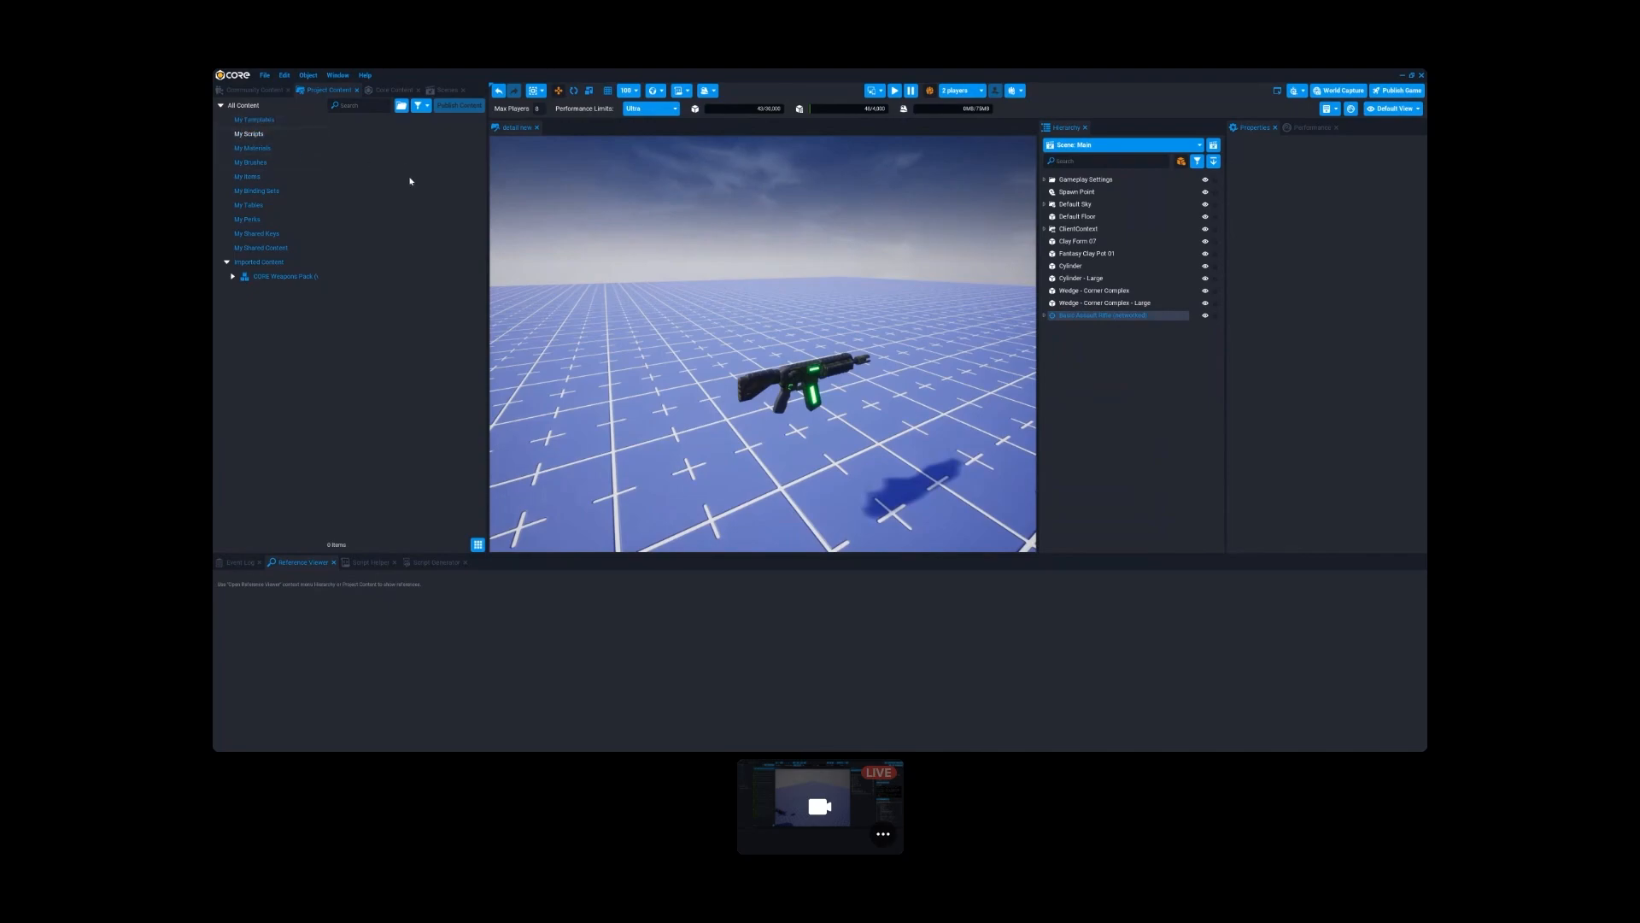
pyautogui.moveTo(845, 457); pyautogui.dragTo(788, 414, button='right')
pyautogui.press('d')
pyautogui.press('a')
pyautogui.press('d')
pyautogui.press('s')
pyautogui.press('w')
pyautogui.press('s')
pyautogui.press('w')
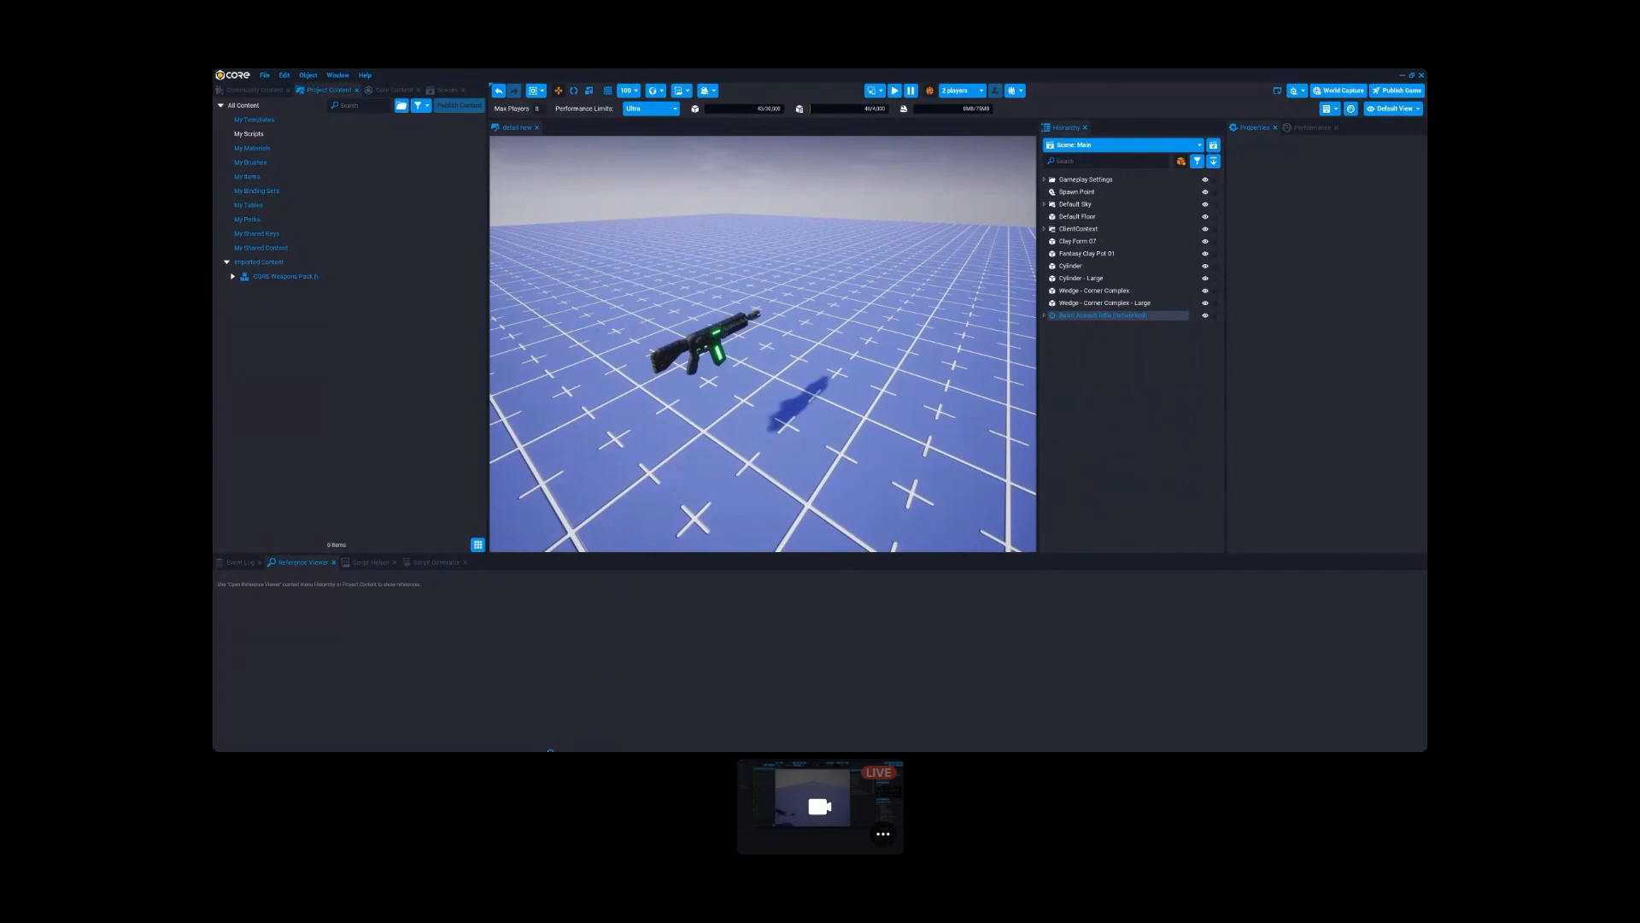
# - Switch to Firefox and show the "More Mobile-Specific Notes" slide of the Mobile Performance Workshop presentation
pyautogui.press('super')
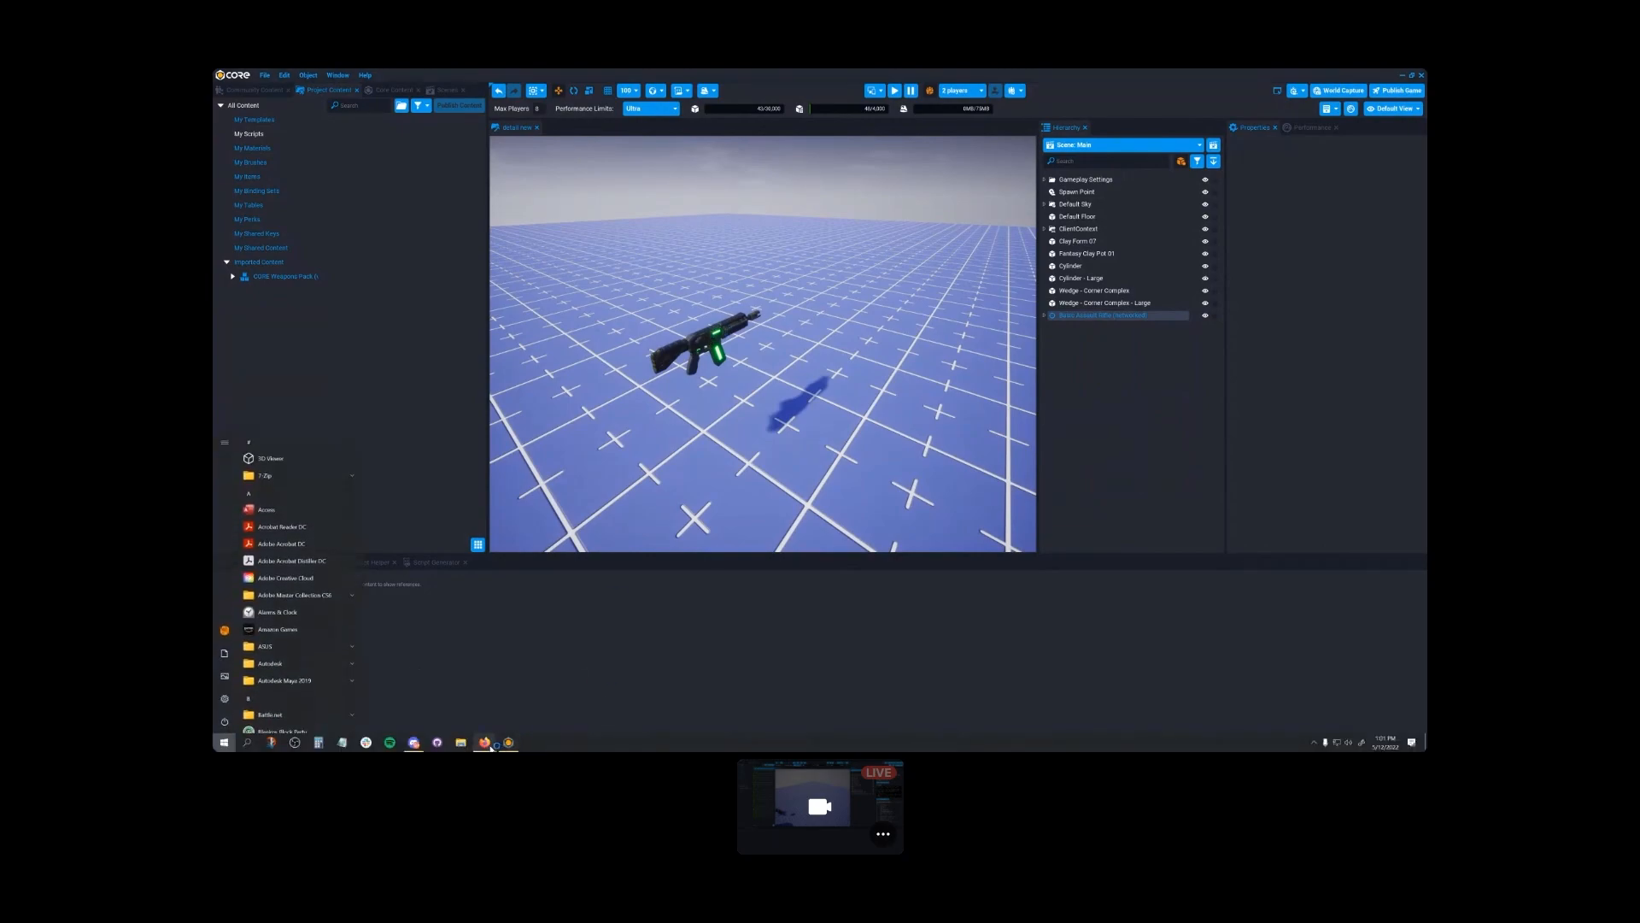
pyautogui.moveTo(487, 744)
pyautogui.click(535, 683)
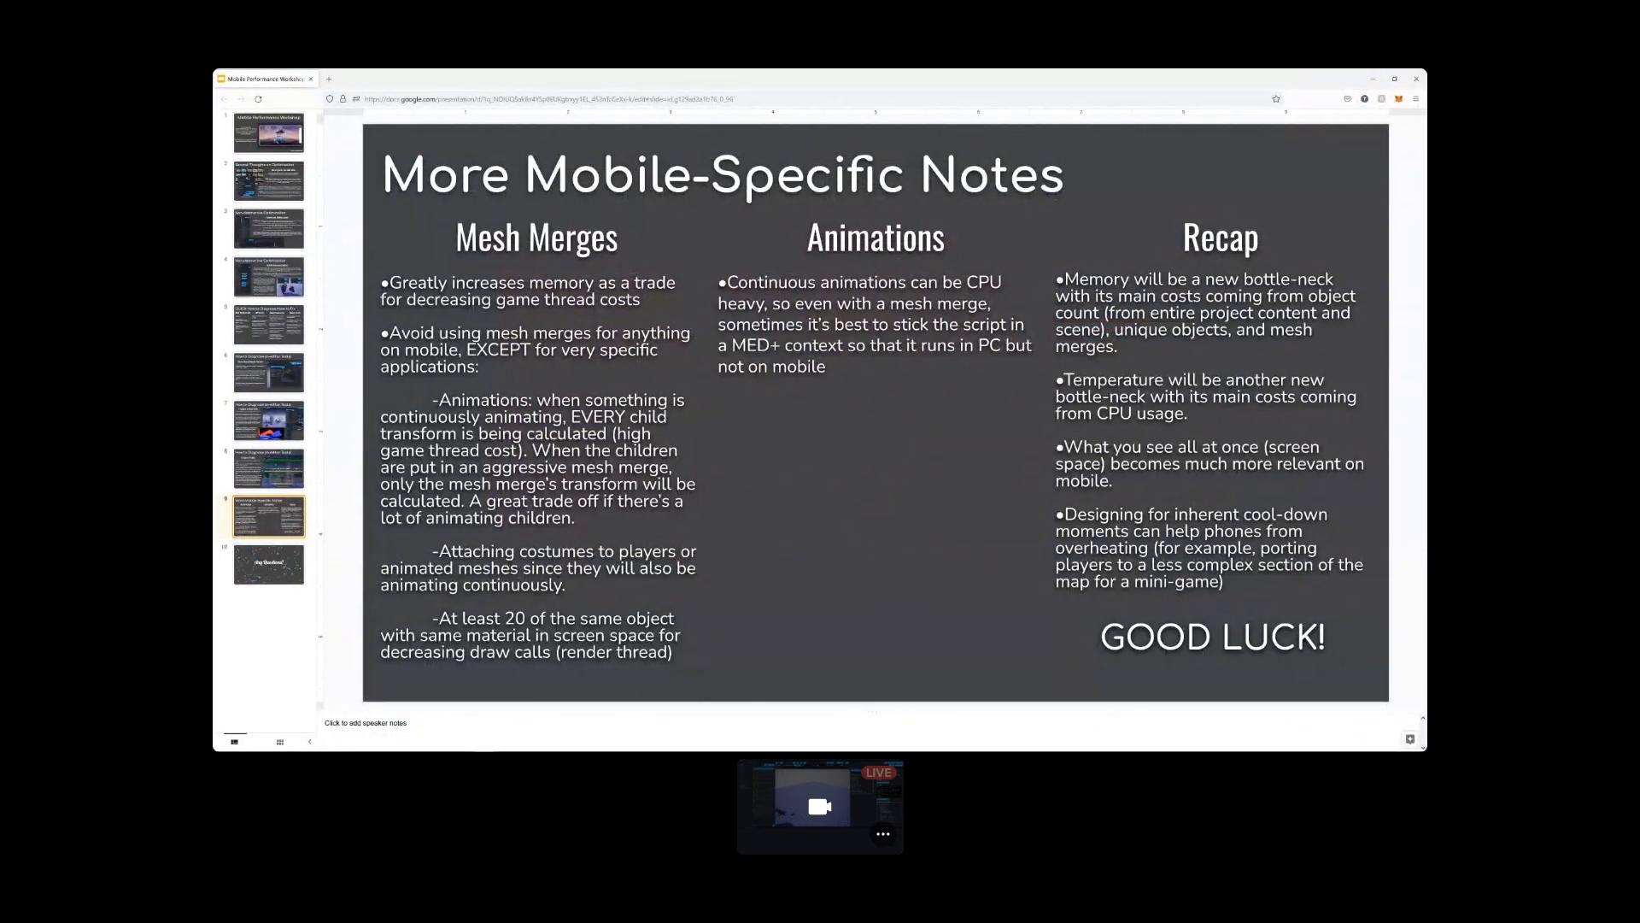